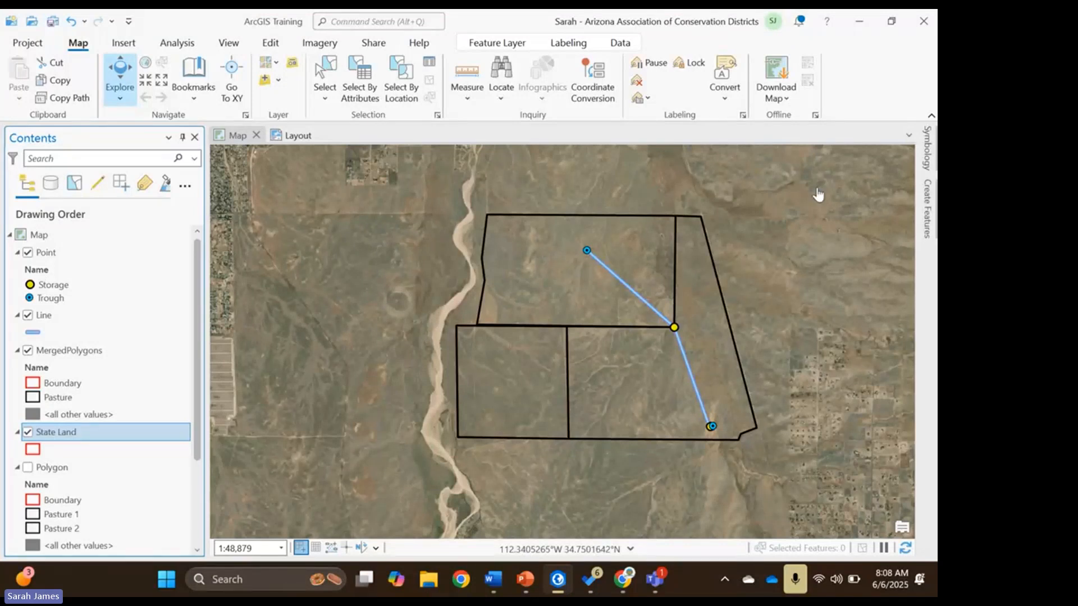
# On the layout, insert a second map frame of the existing map, about 4.27 by 2.47, over the main map's lower-right corner
pyautogui.click(284, 136)
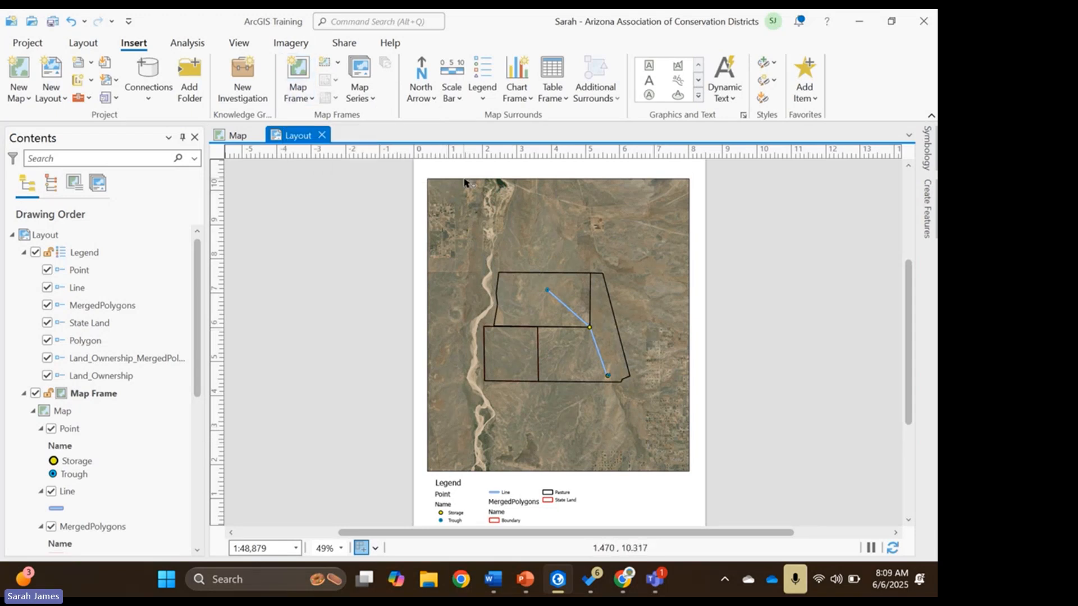
pyautogui.click(295, 93)
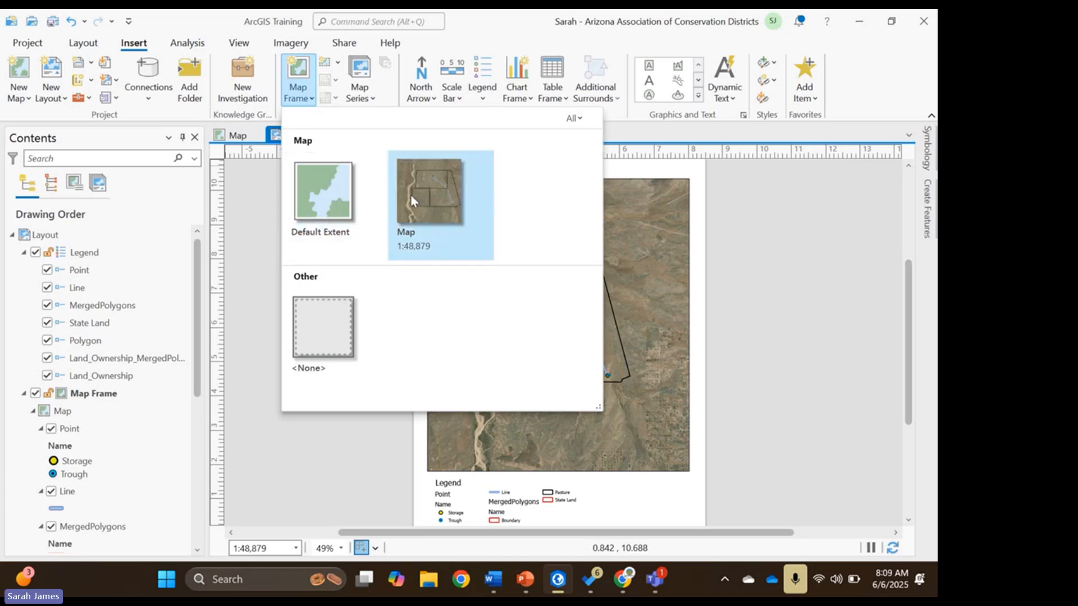
pyautogui.click(440, 207)
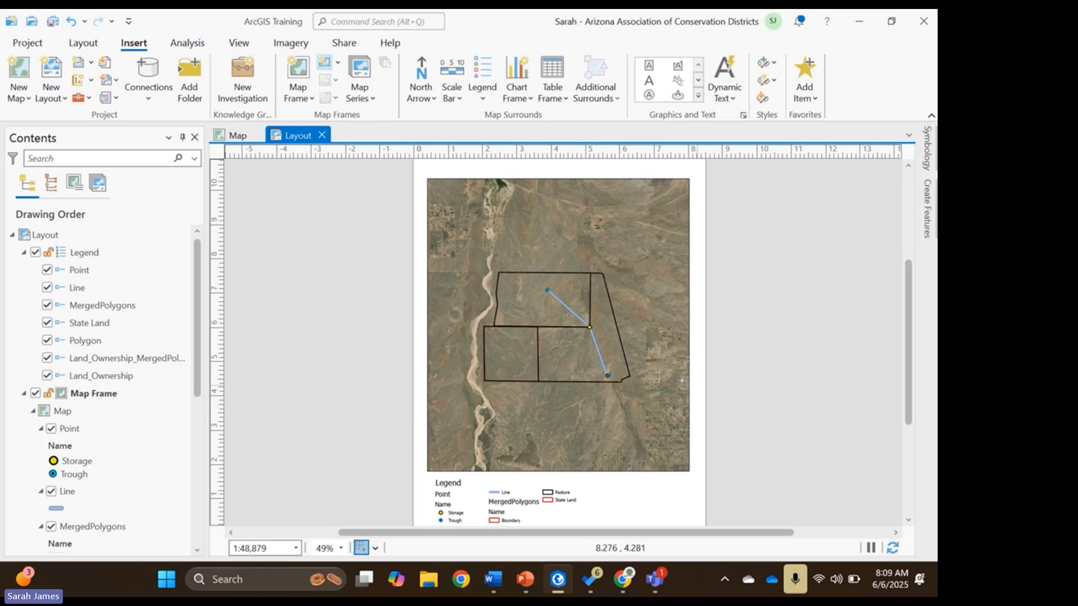
pyautogui.moveTo(542, 386); pyautogui.dragTo(690, 471)
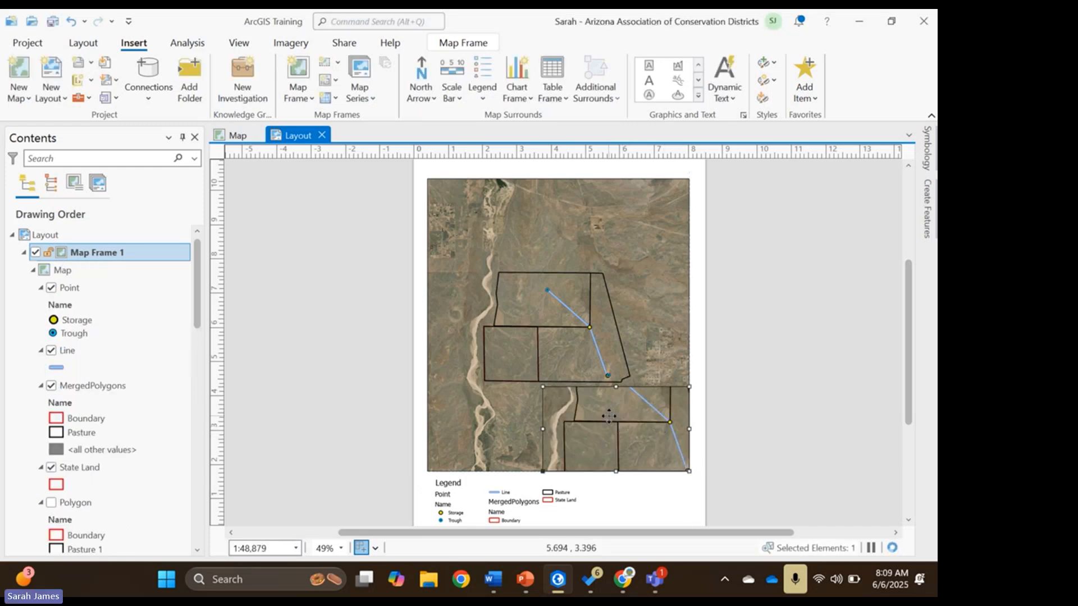
# Open the new map frame's properties and check which maps it can display
pyautogui.rightClick(617, 436)
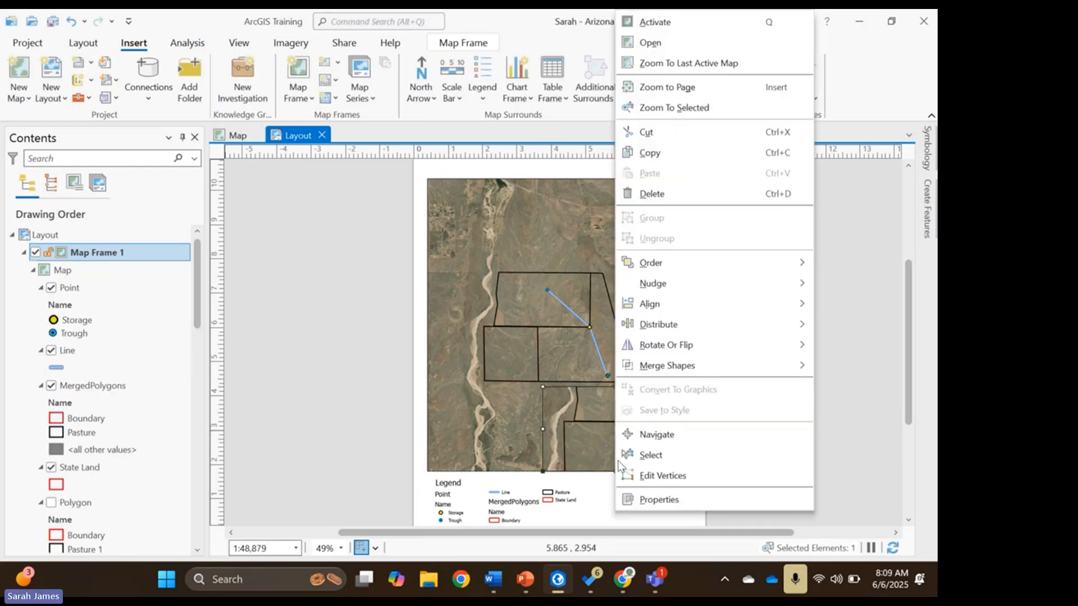
pyautogui.click(657, 499)
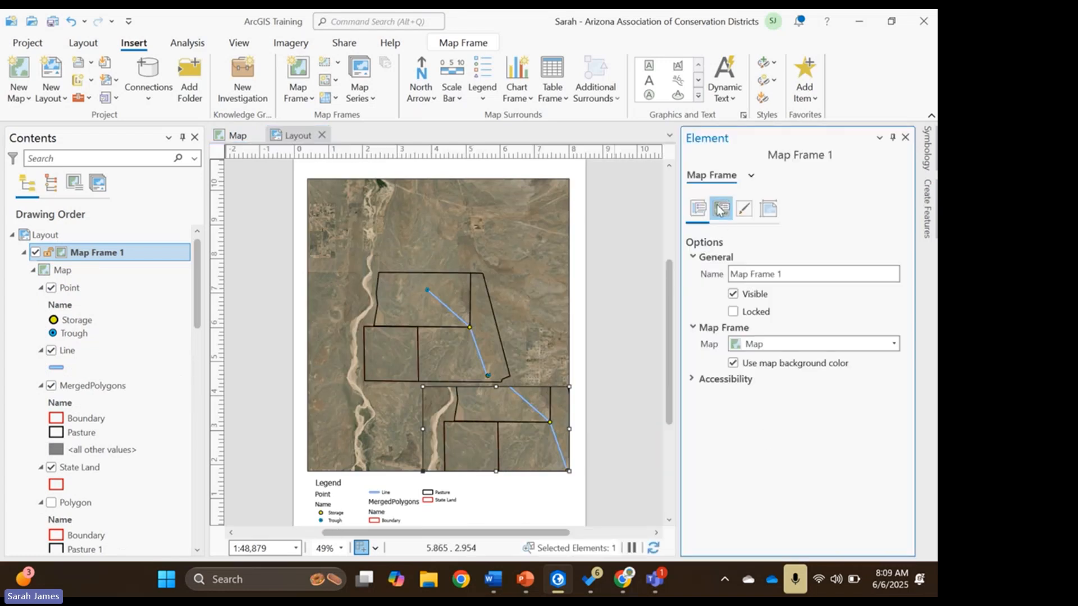
pyautogui.click(749, 345)
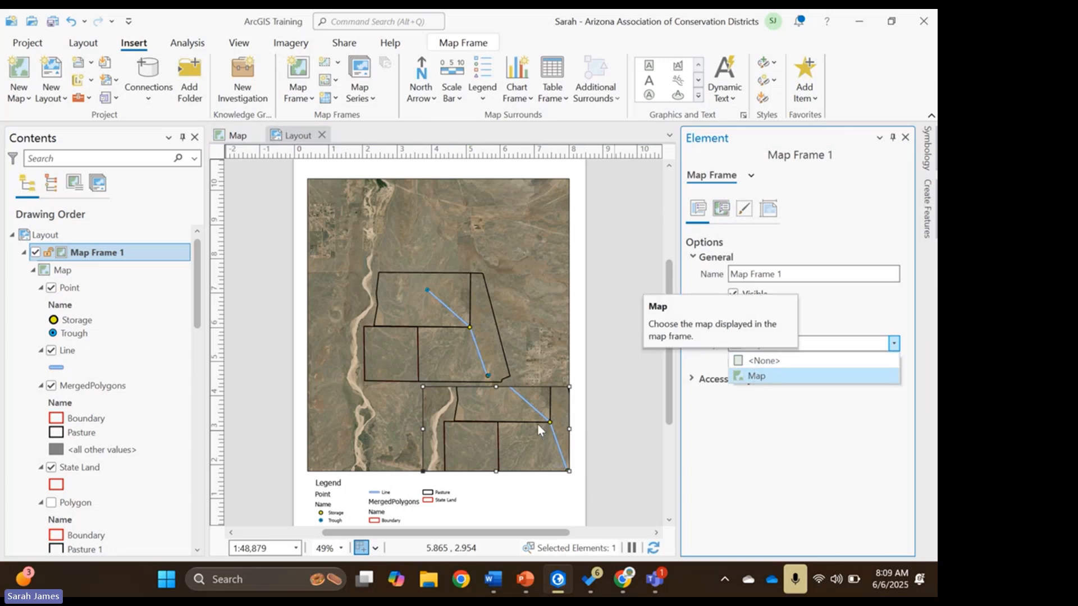
pyautogui.click(633, 418)
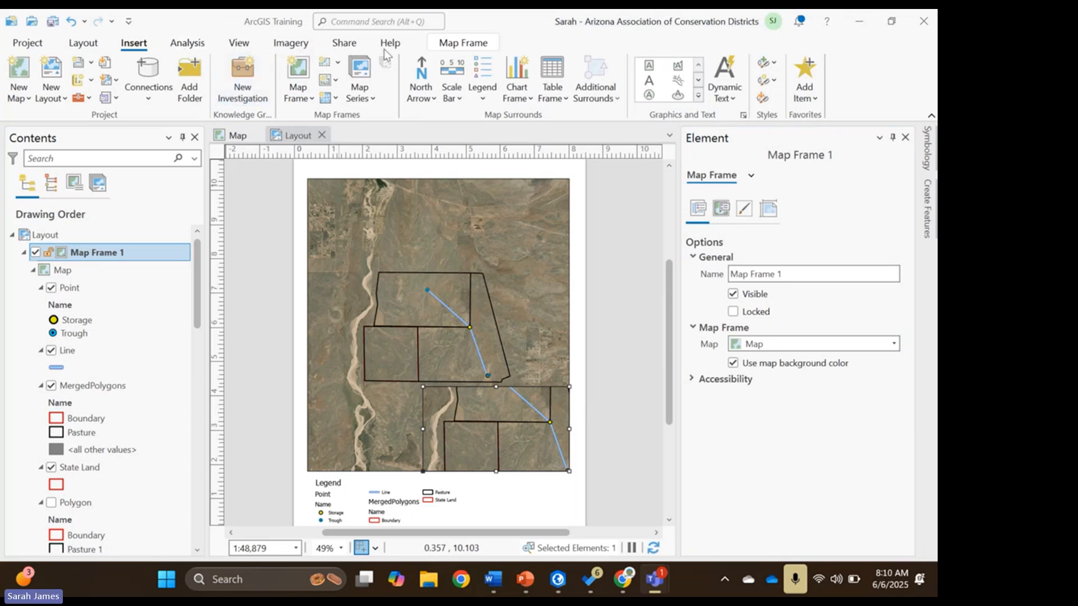
pyautogui.click(463, 43)
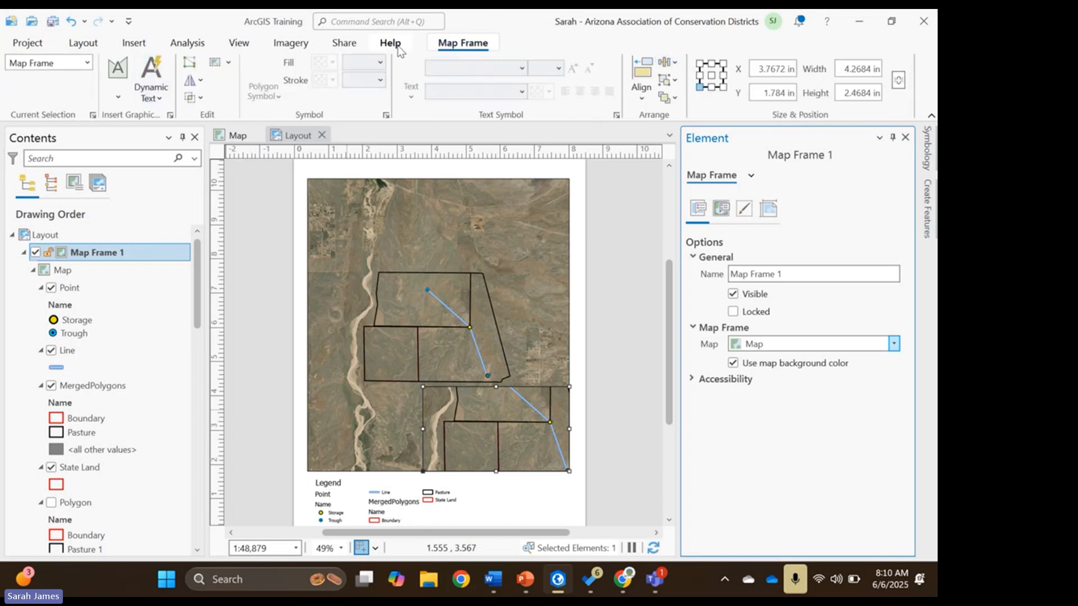
pyautogui.click(228, 62)
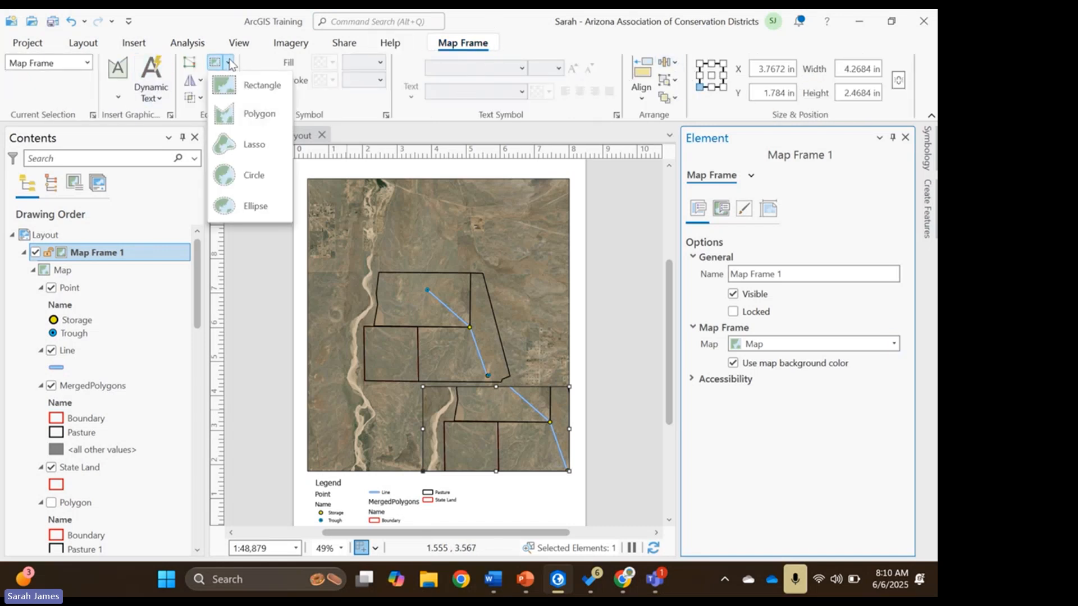
pyautogui.click(390, 43)
# Activate the new map frame and zoom its map out to a scale of 1:121,627
pyautogui.click(84, 43)
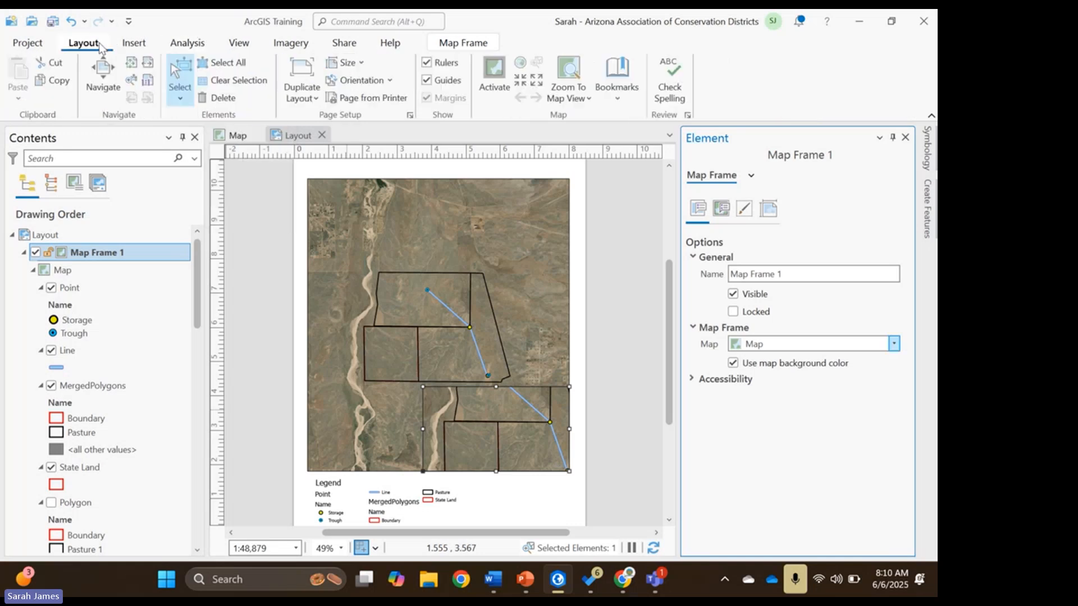
pyautogui.click(495, 73)
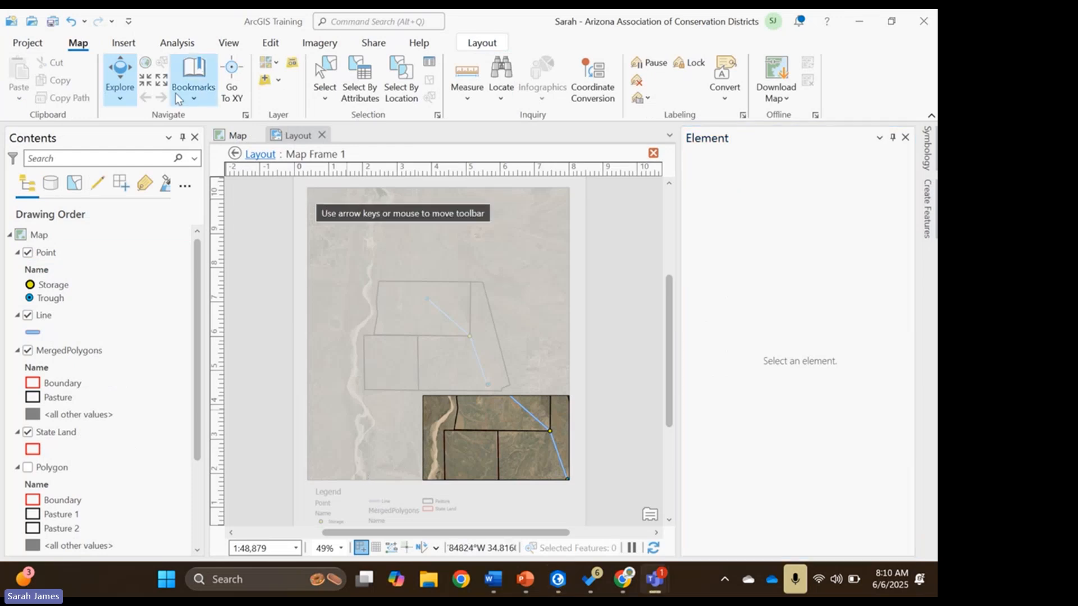
pyautogui.click(145, 82)
pyautogui.click(162, 83)
pyautogui.click(162, 82)
pyautogui.click(162, 83)
pyautogui.click(162, 82)
pyautogui.click(162, 82)
pyautogui.click(162, 82)
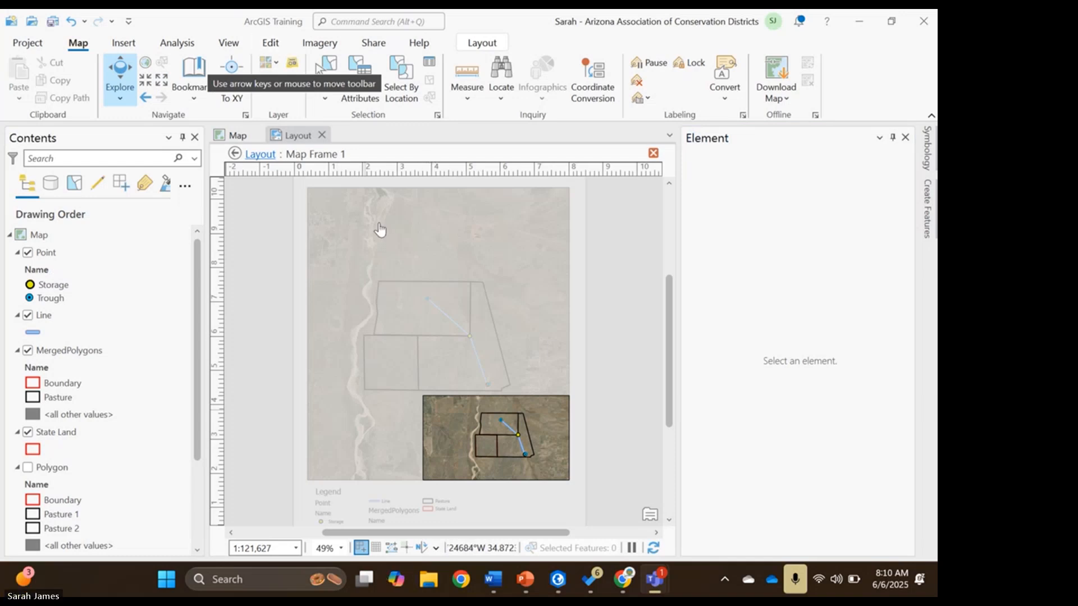
# Close the map frame's activation and shift the inset frame slightly on the page
pyautogui.click(482, 43)
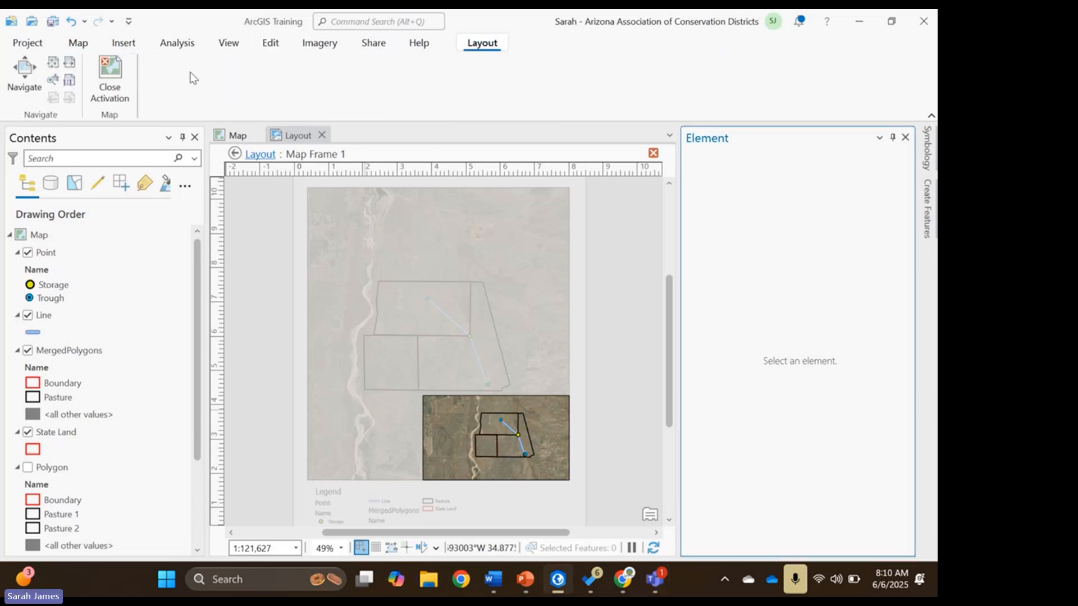
pyautogui.click(123, 84)
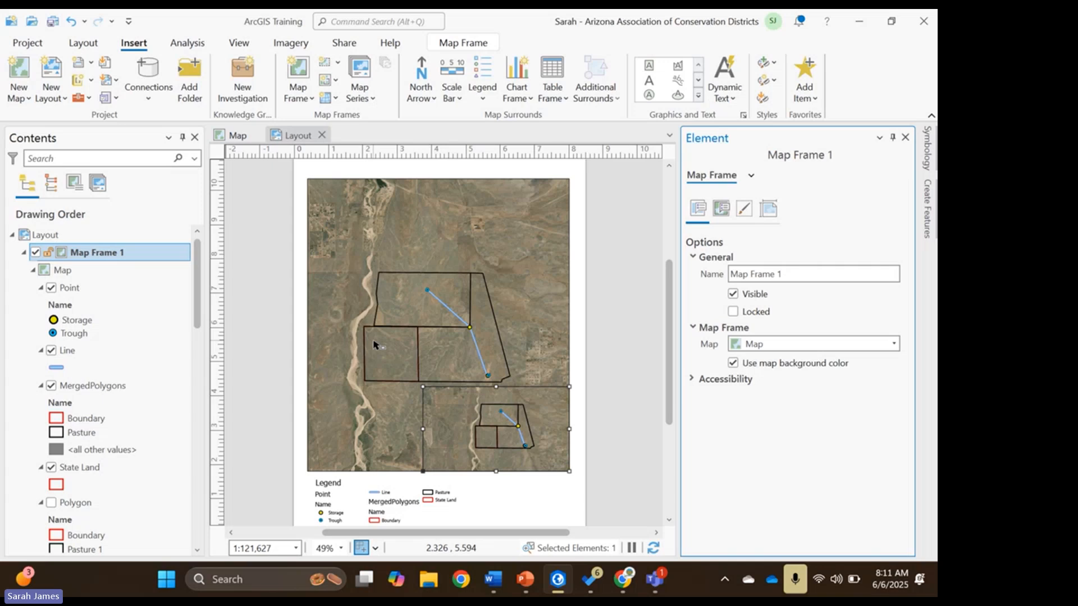
pyautogui.click(497, 424)
pyautogui.moveTo(497, 424); pyautogui.dragTo(494, 424)
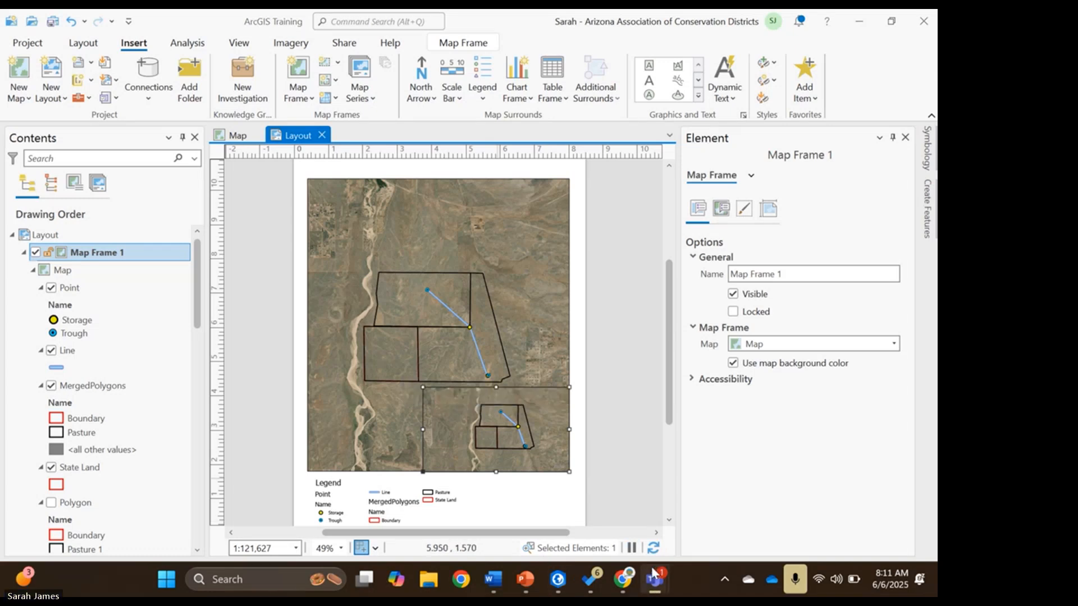
# Switch to Chrome, search the web for "AZ geodatabase" and open the AZGeo Data site
pyautogui.moveTo(630, 578)
pyautogui.click(646, 501)
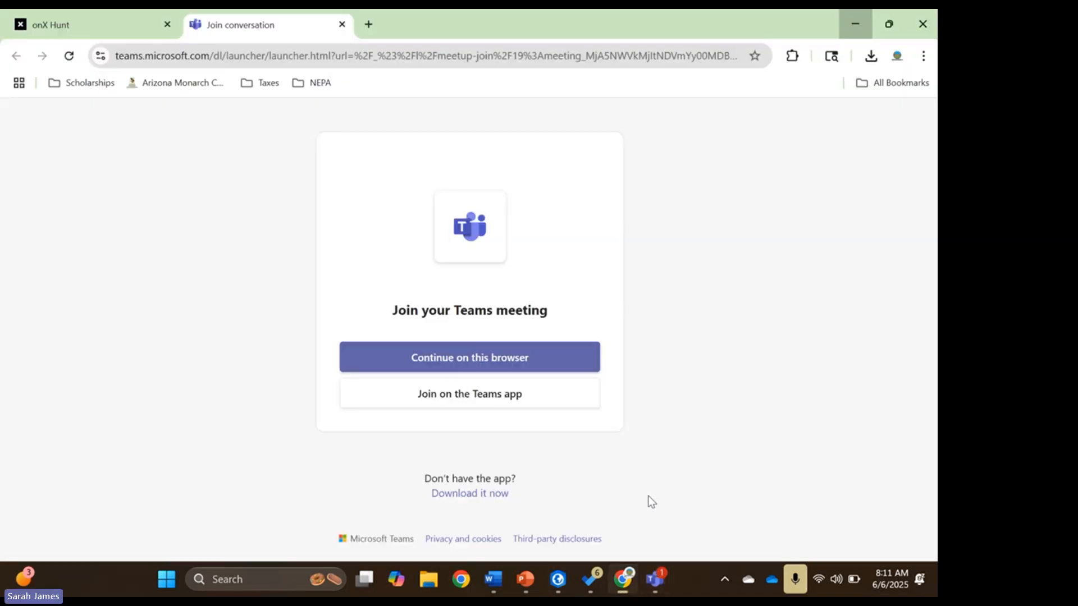
pyautogui.click(424, 59)
pyautogui.write('A')
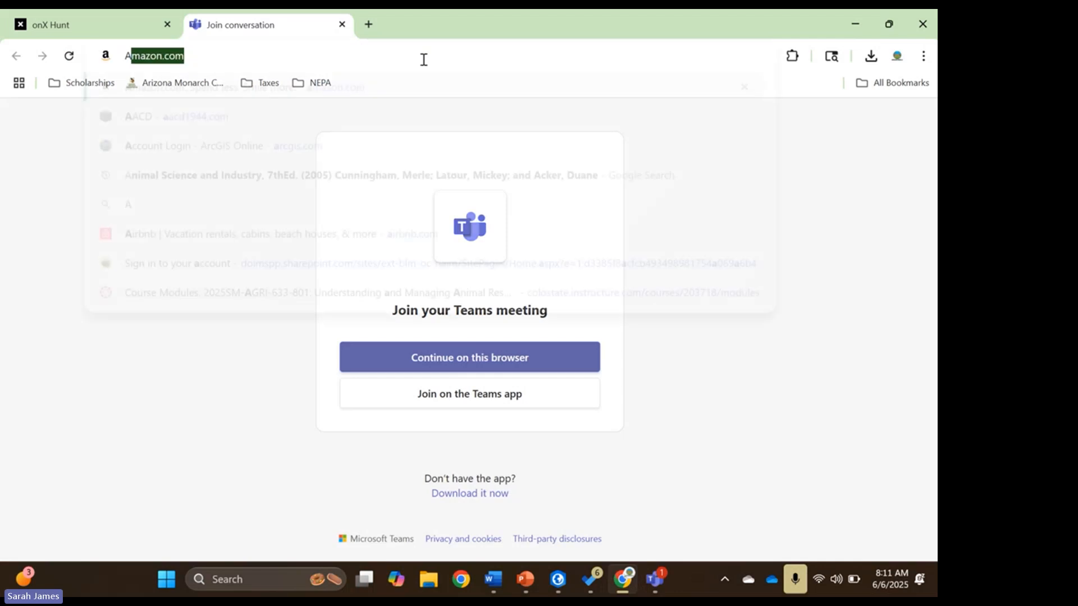
pyautogui.write('Z geo')
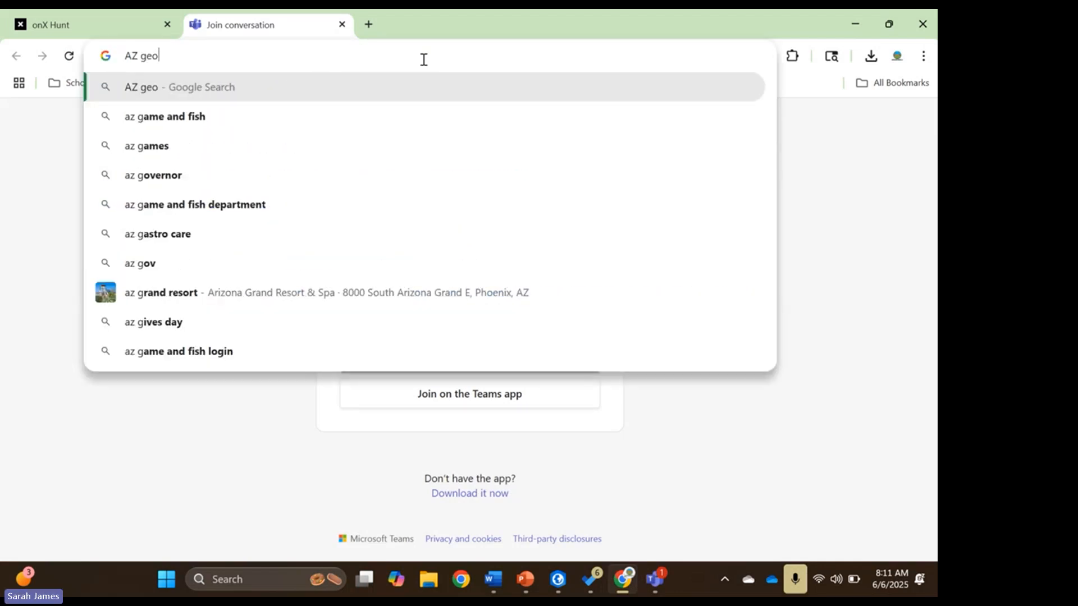
pyautogui.write('database')
pyautogui.press('Return')
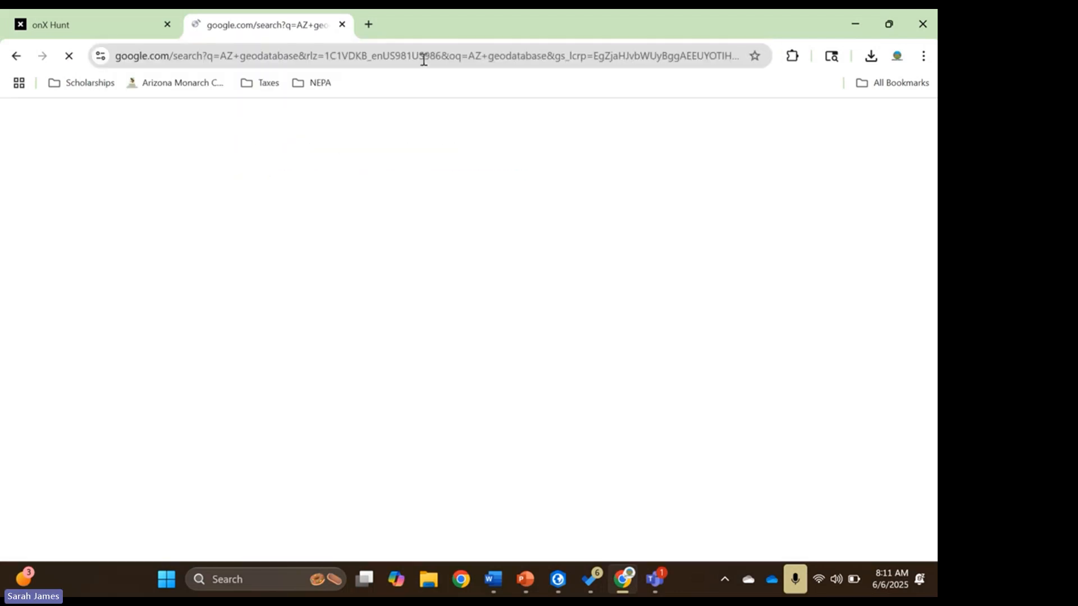
pyautogui.click(106, 267)
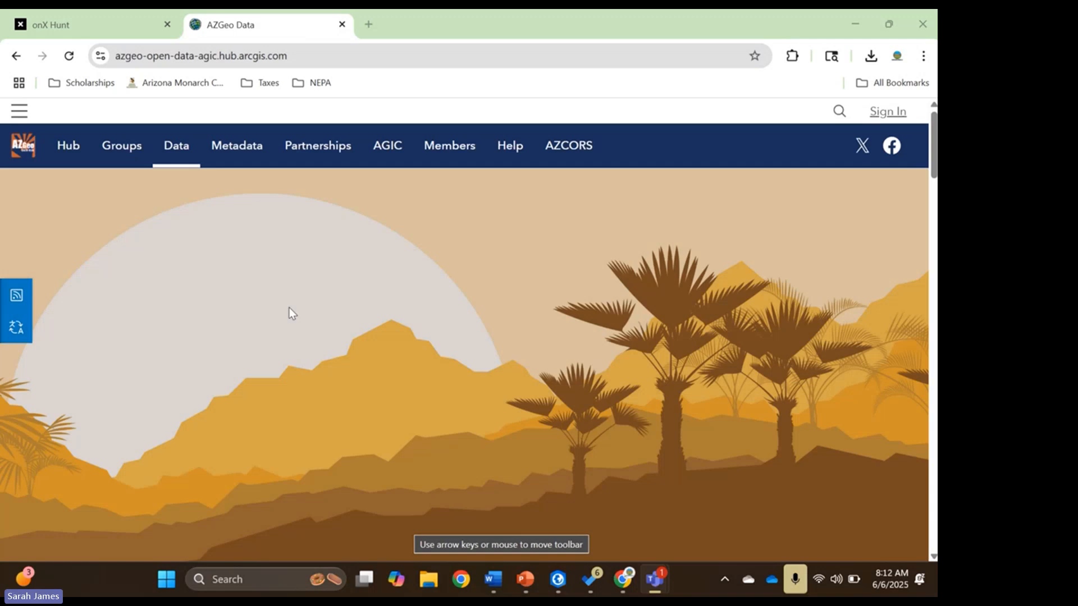
# Look over the data categories on the AZGeo Data page and search its open data for "land ownership"
pyautogui.scroll(-7, 450, 406)
pyautogui.scroll(-8, 451, 408)
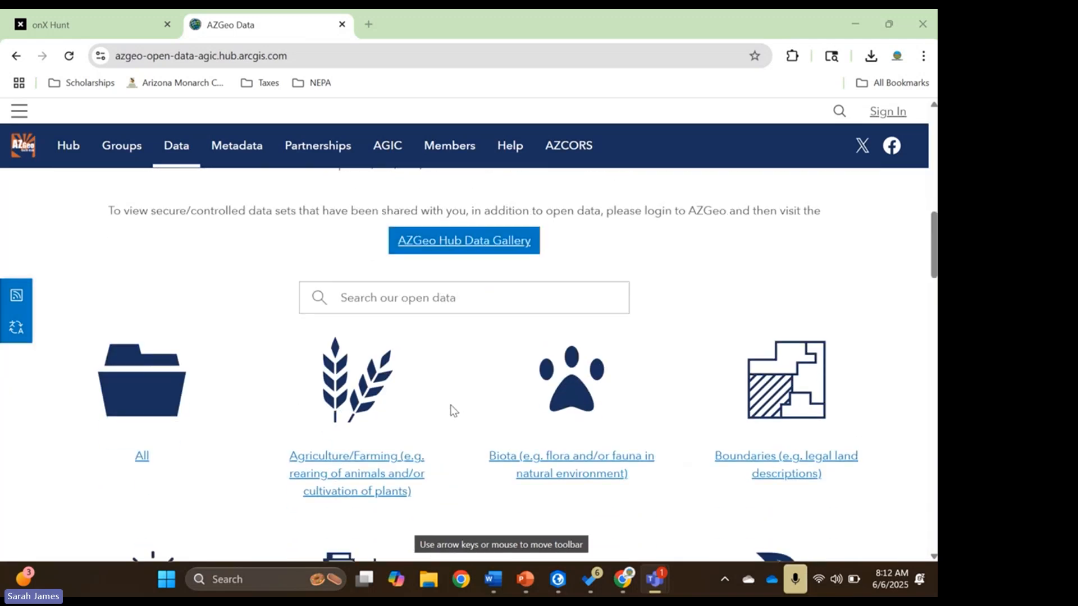
pyautogui.scroll(-5, 451, 406)
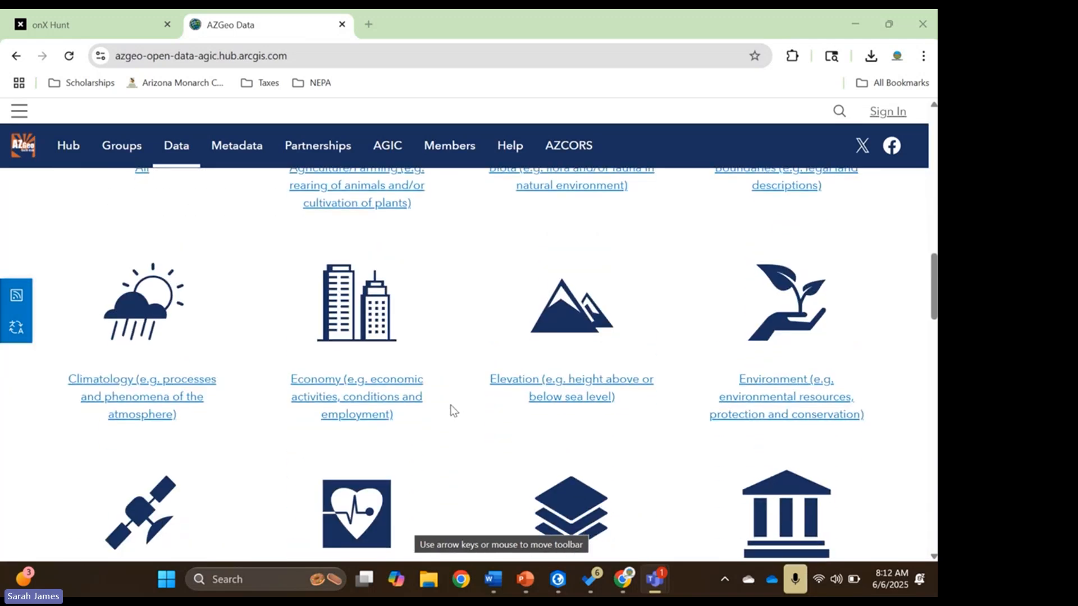
pyautogui.scroll(7, 451, 407)
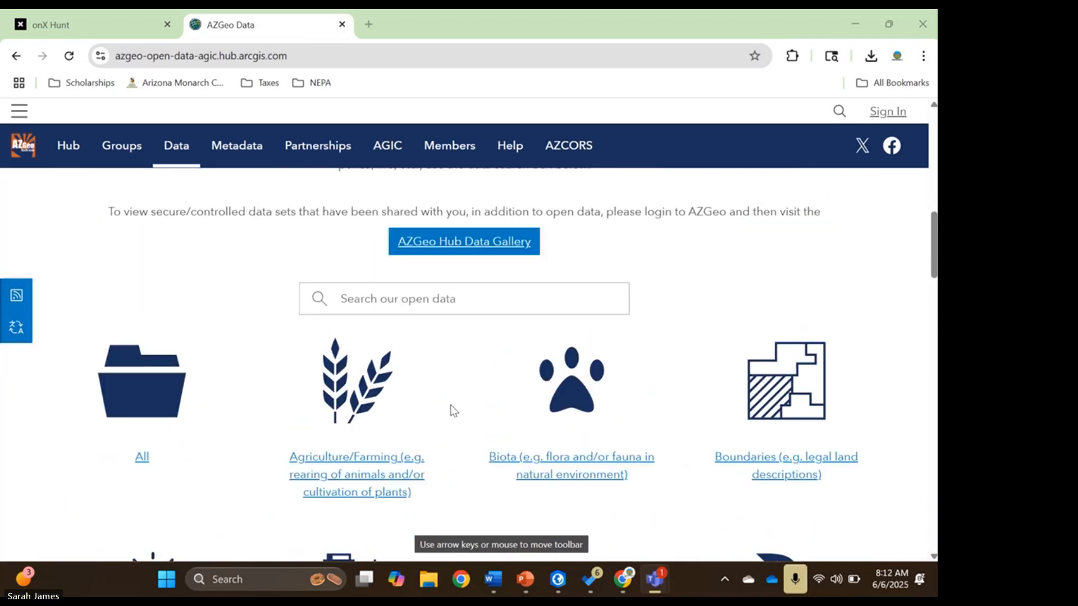
pyautogui.click(431, 287)
pyautogui.write('landowns')
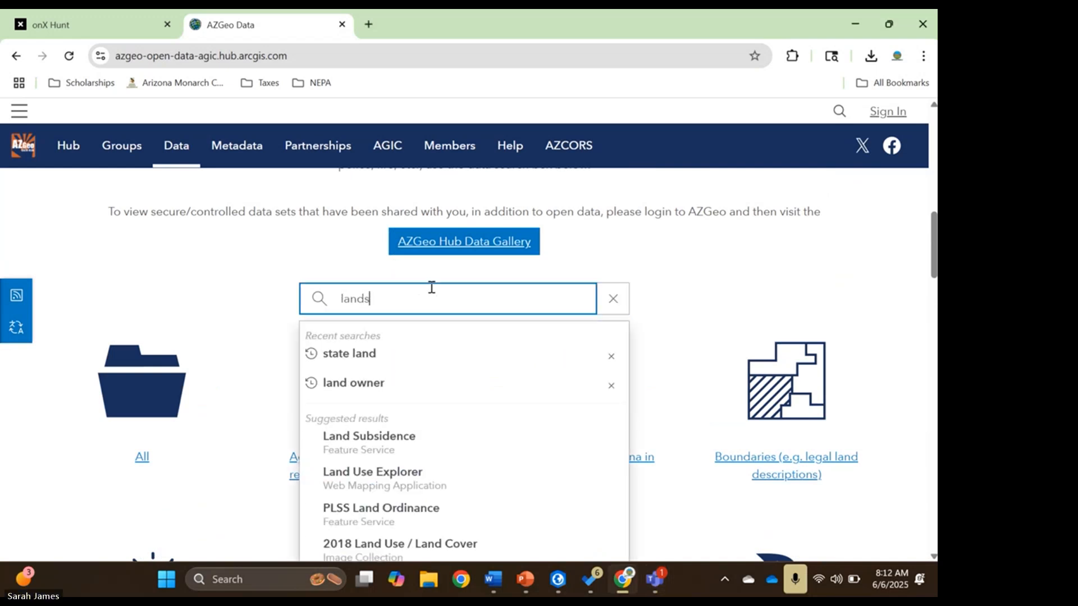
pyautogui.press('BackSpace')
pyautogui.write('ership')
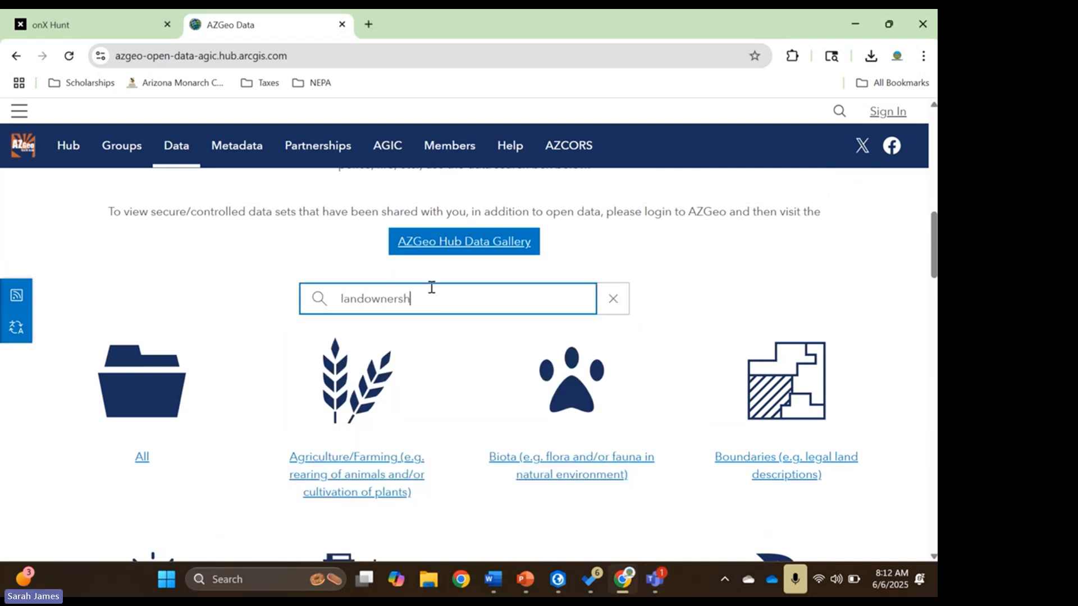
pyautogui.click(365, 299)
pyautogui.press('Return')
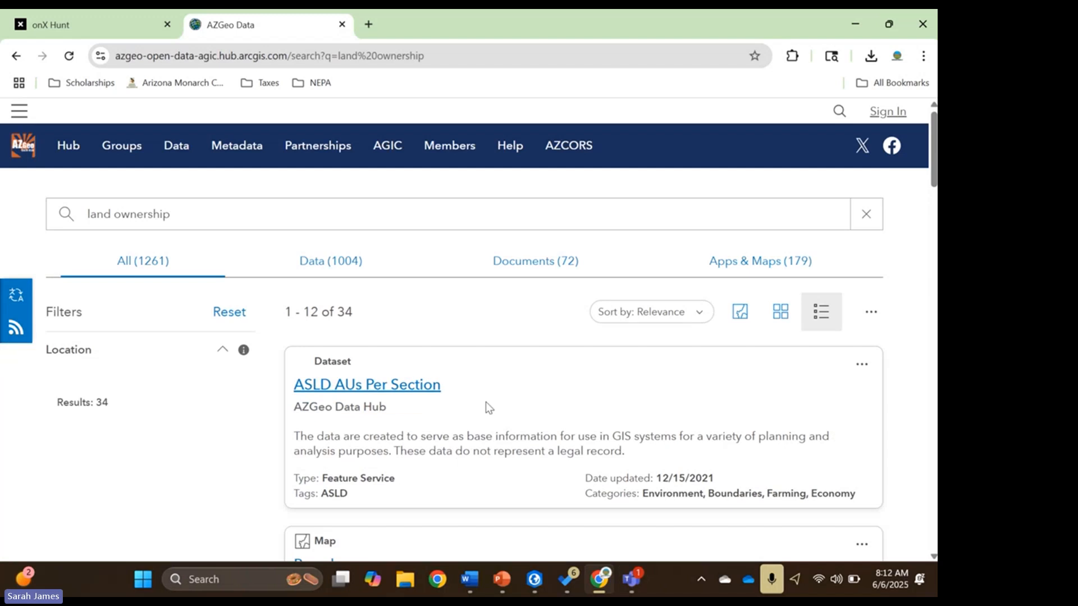
# Look through the land ownership results for a suitable dataset and return to the AZGeo Data start page
pyautogui.scroll(-3, 486, 404)
pyautogui.scroll(-12, 485, 411)
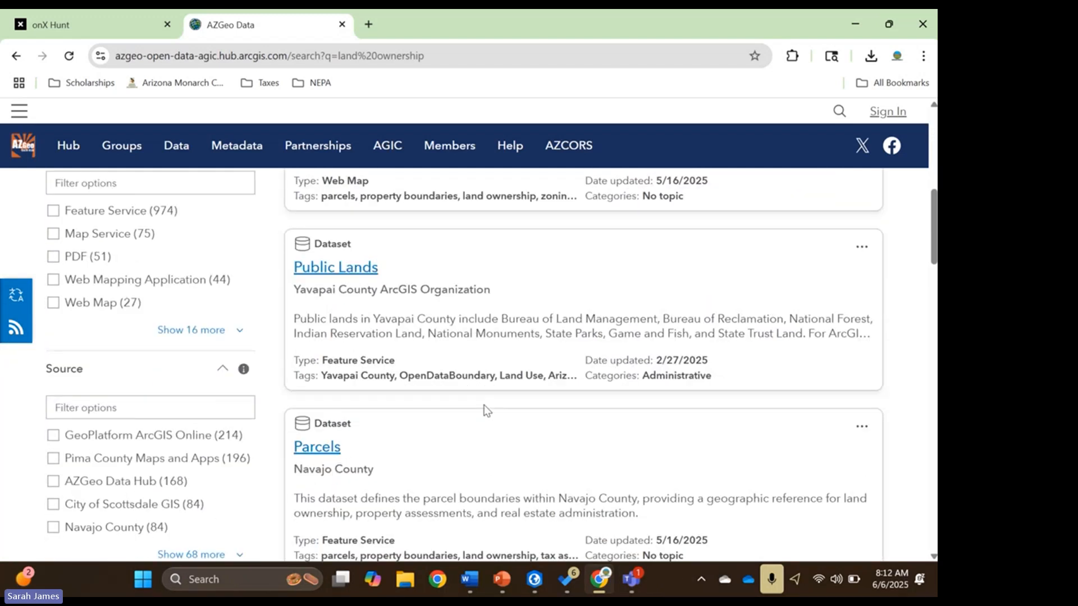
pyautogui.scroll(-9, 484, 404)
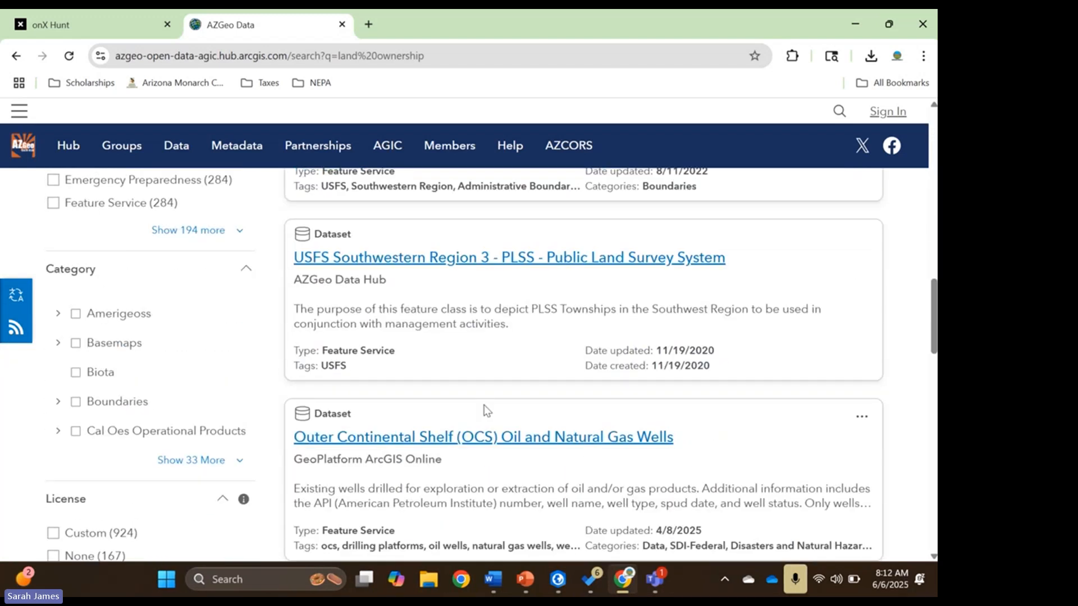
pyautogui.scroll(-10, 486, 411)
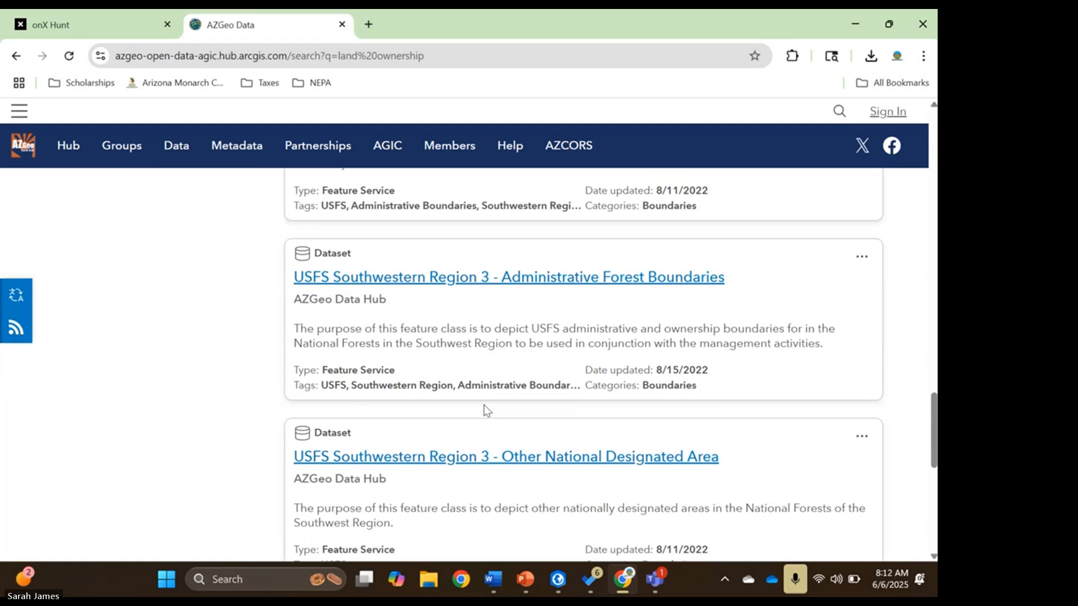
pyautogui.scroll(20, 486, 411)
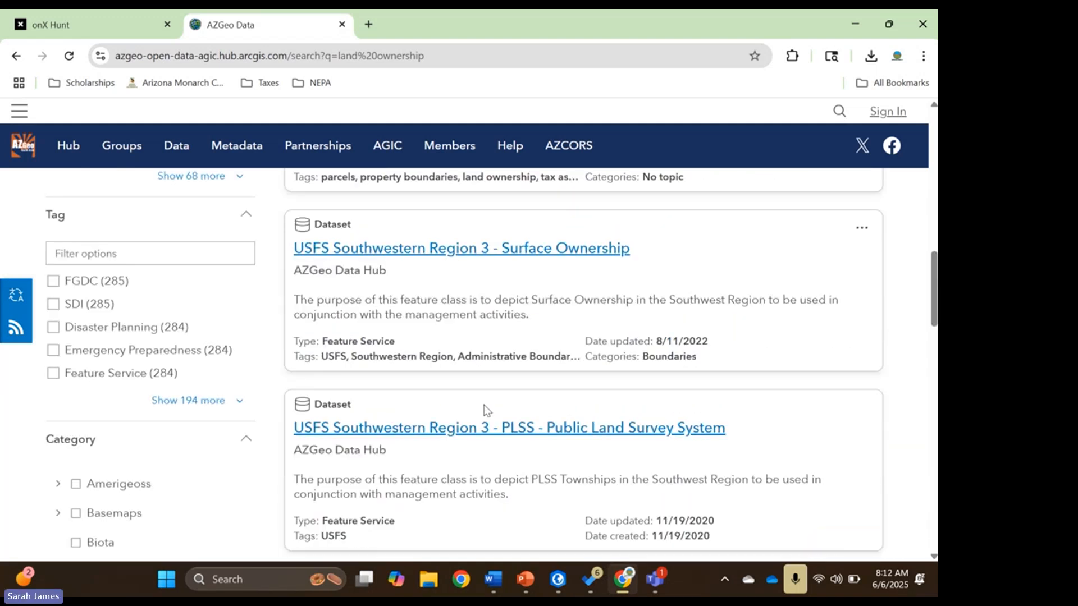
pyautogui.scroll(5, 484, 405)
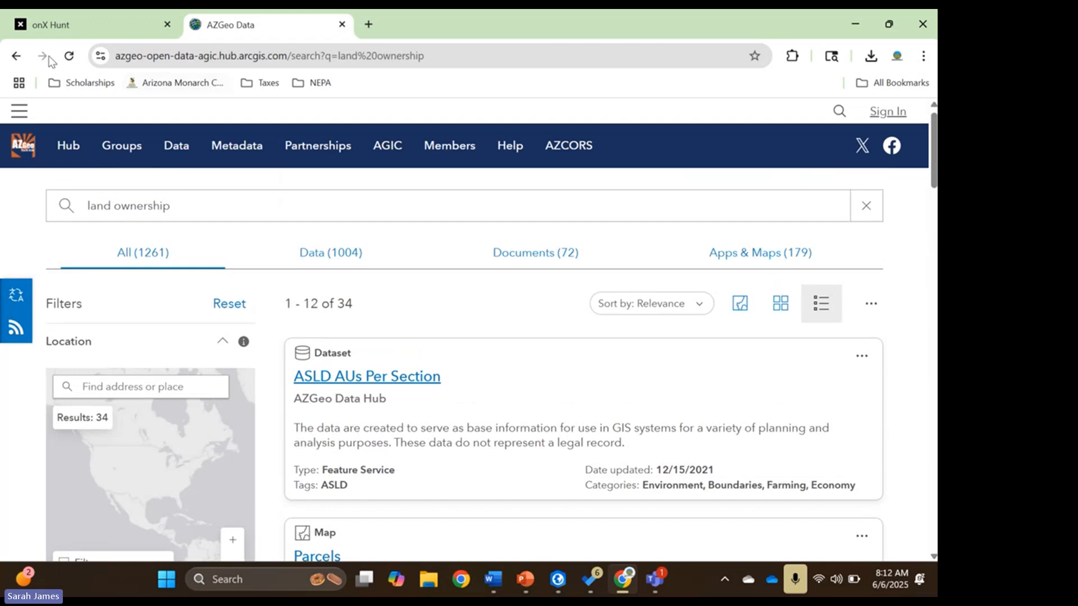
pyautogui.click(16, 57)
pyautogui.click(289, 60)
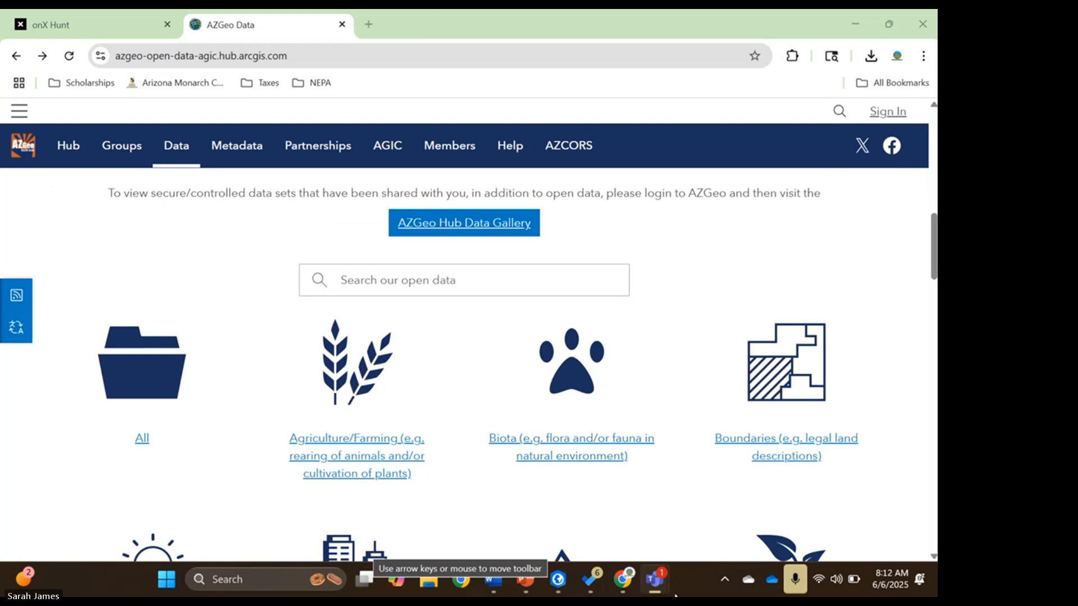
# Check the Teams meeting window and switch back to the layout in ArcGIS Pro
pyautogui.moveTo(664, 580)
pyautogui.click(554, 473)
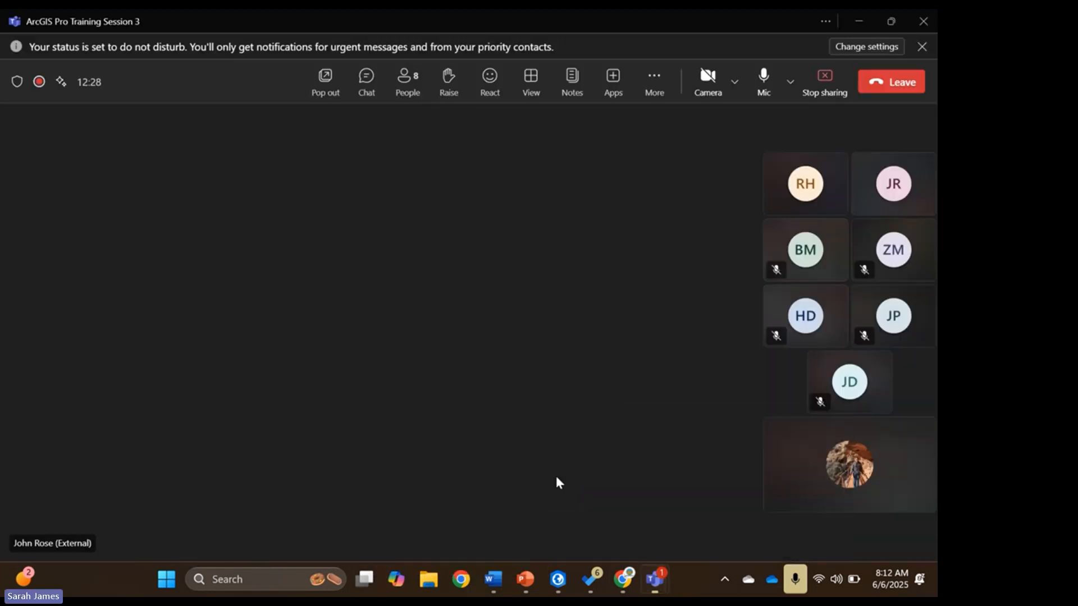
pyautogui.moveTo(561, 581)
pyautogui.click(560, 473)
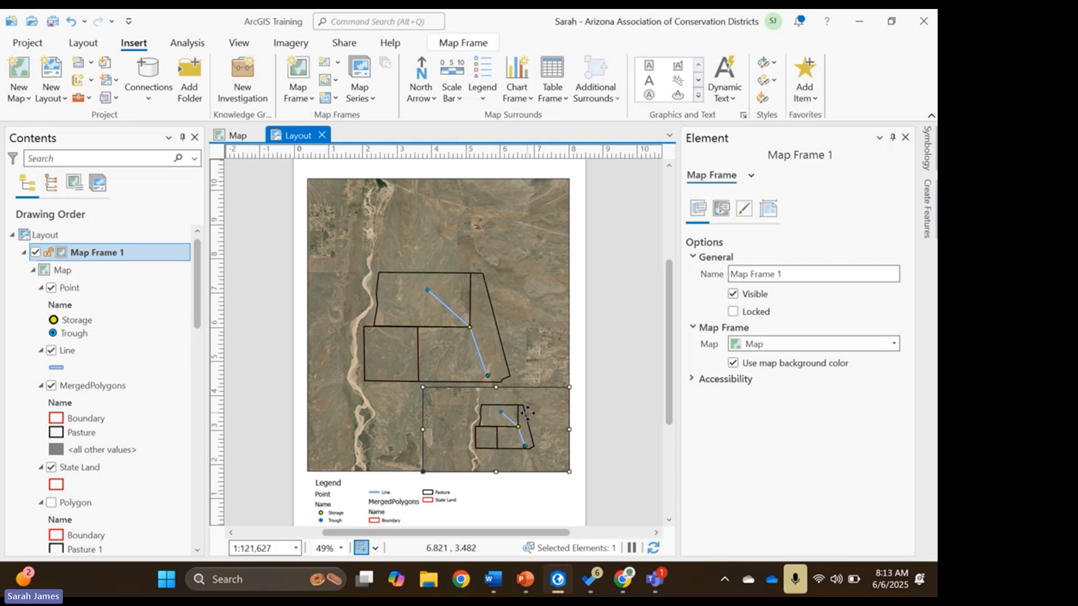
# Delete the inset map frame from the layout, then return to the map view and close the Element pane
pyautogui.press('Delete')
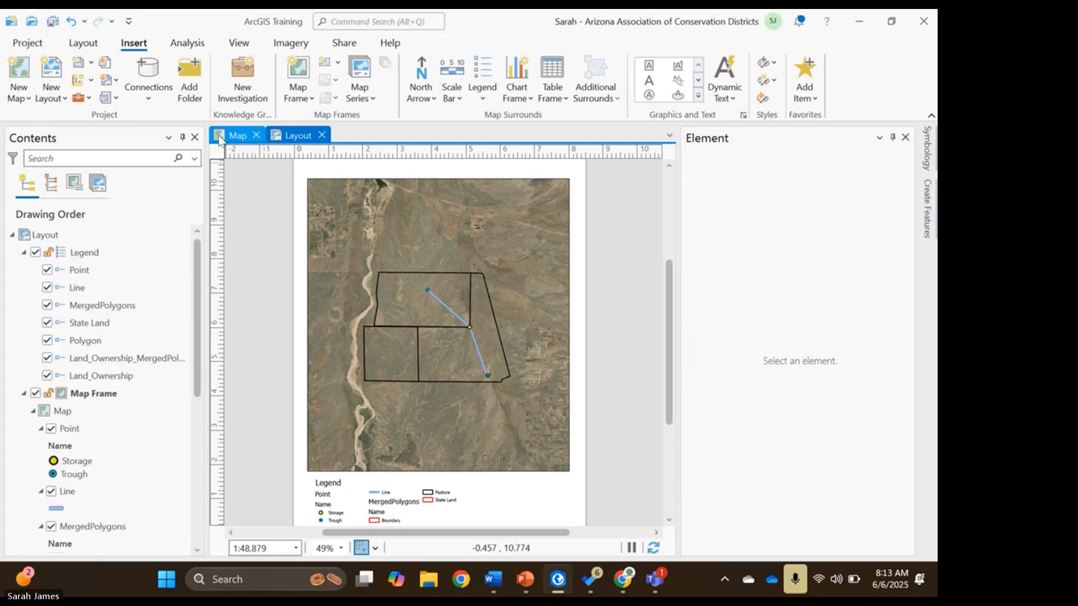
pyautogui.click(241, 135)
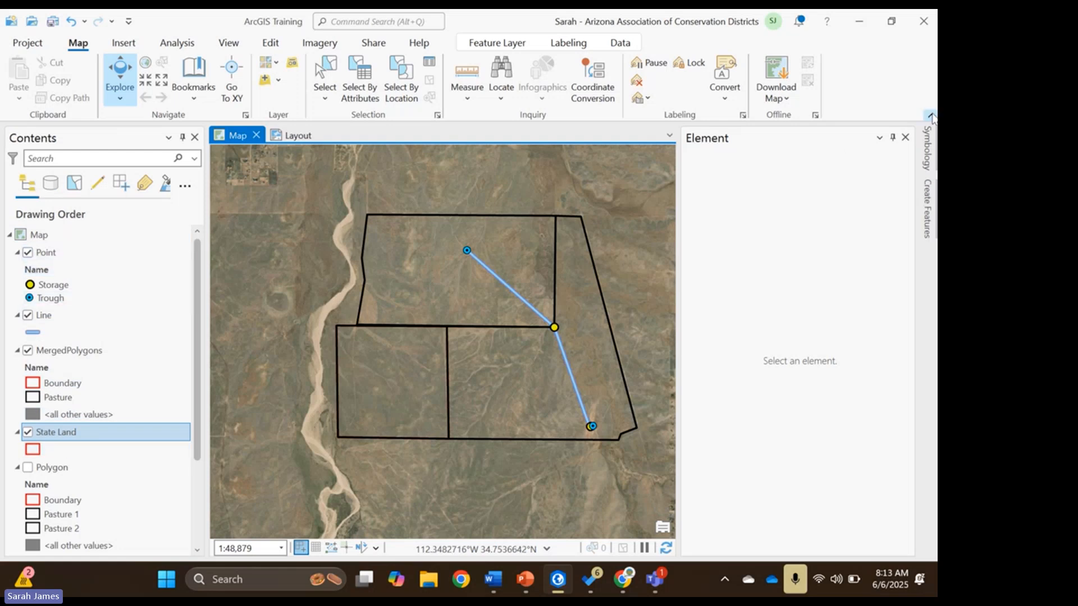
pyautogui.click(905, 137)
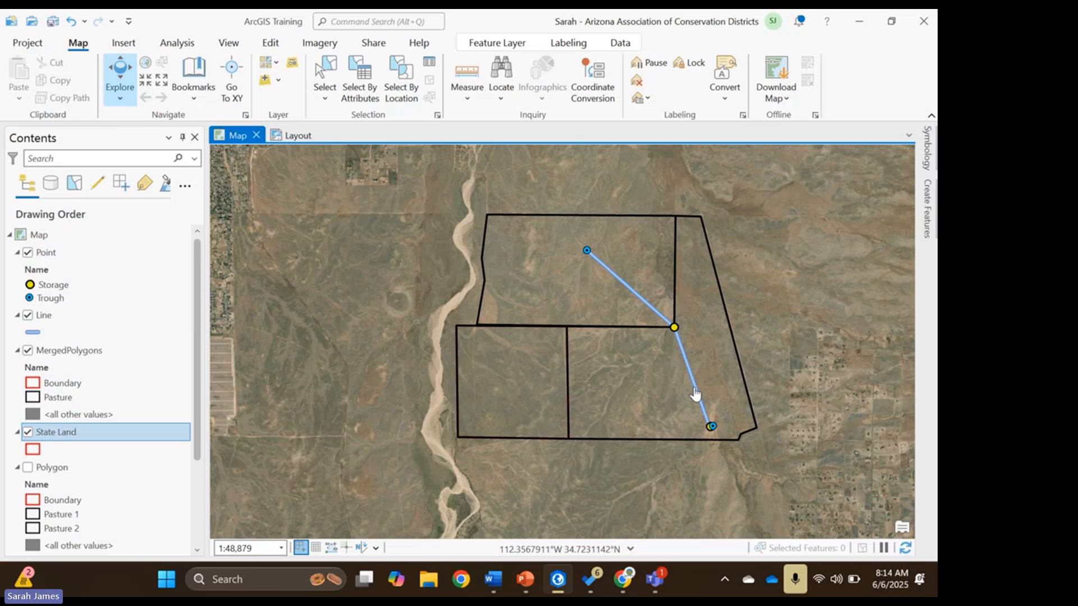
# Look over the attribute table of the Point layer and close it
pyautogui.rightClick(47, 252)
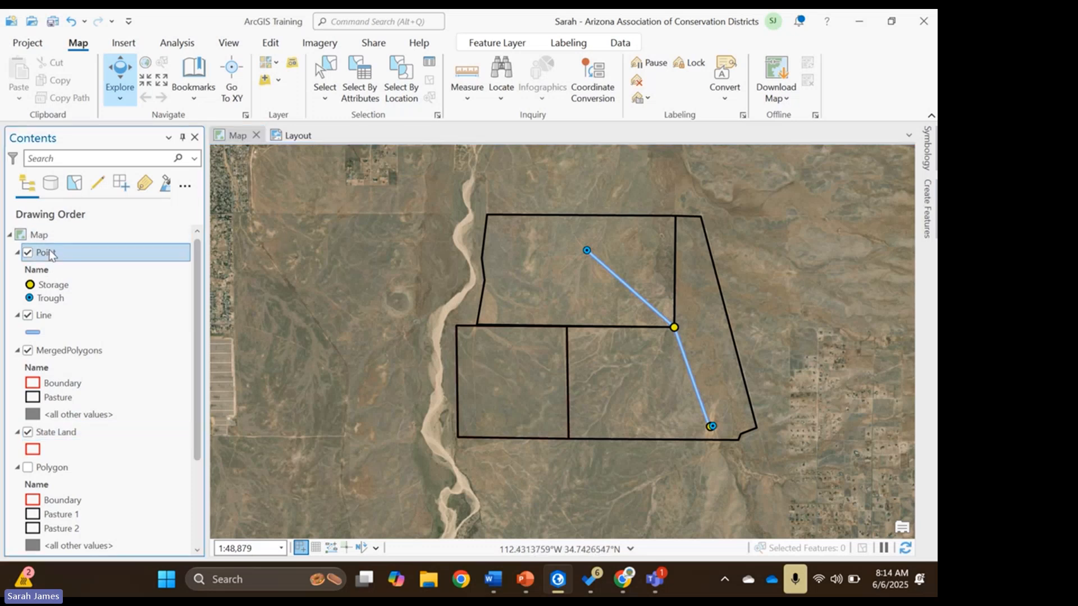
pyautogui.click(78, 274)
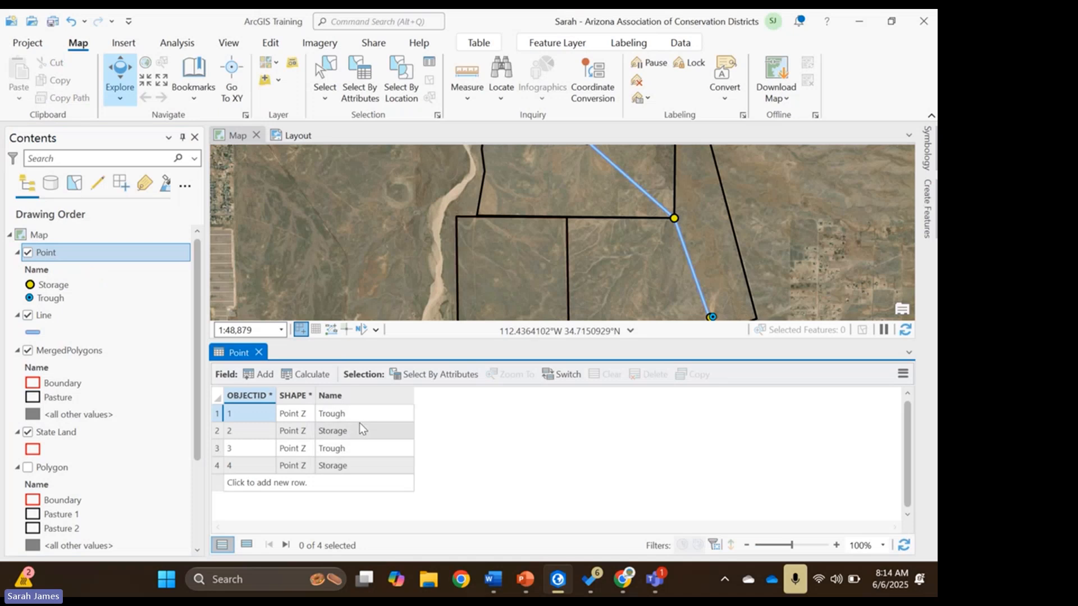
pyautogui.click(259, 353)
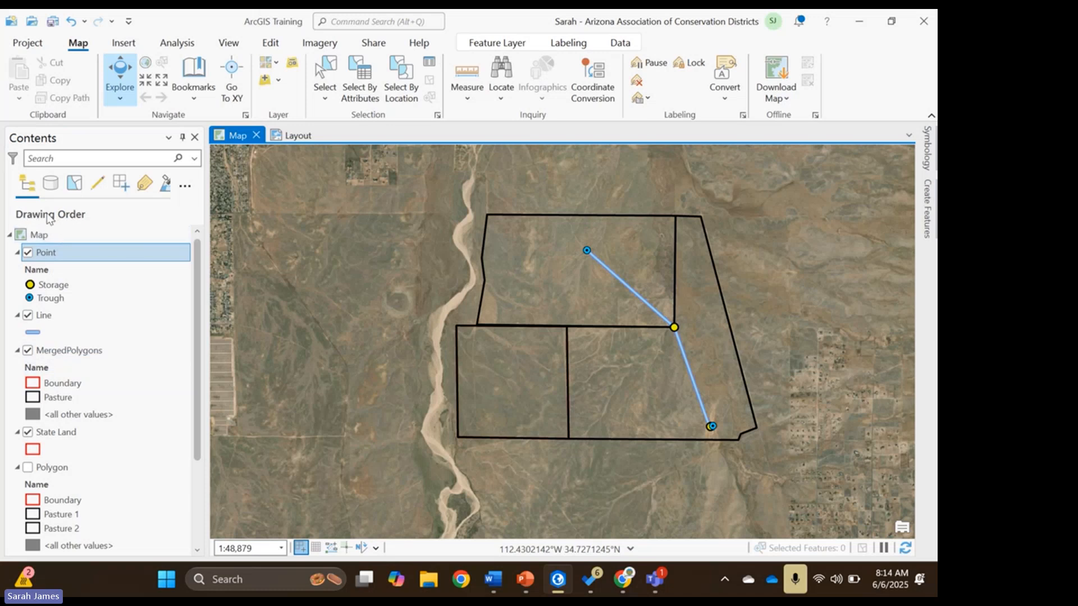
# Move the Line layer above Point in the drawing order, and move State Land above MergedPolygons and back below it
pyautogui.moveTo(51, 324); pyautogui.dragTo(50, 326)
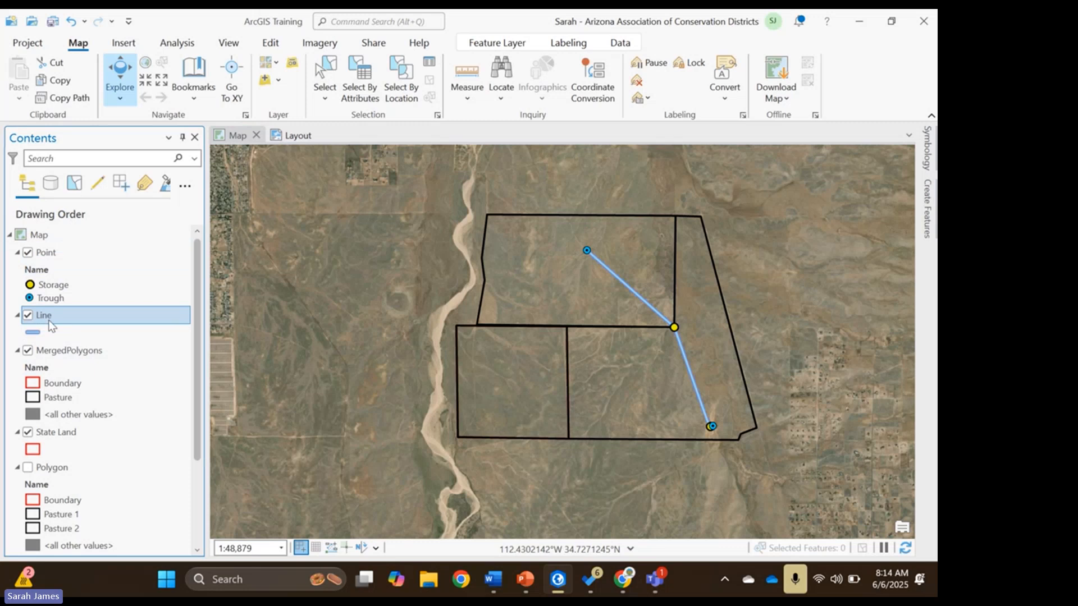
pyautogui.moveTo(52, 324); pyautogui.dragTo(70, 257)
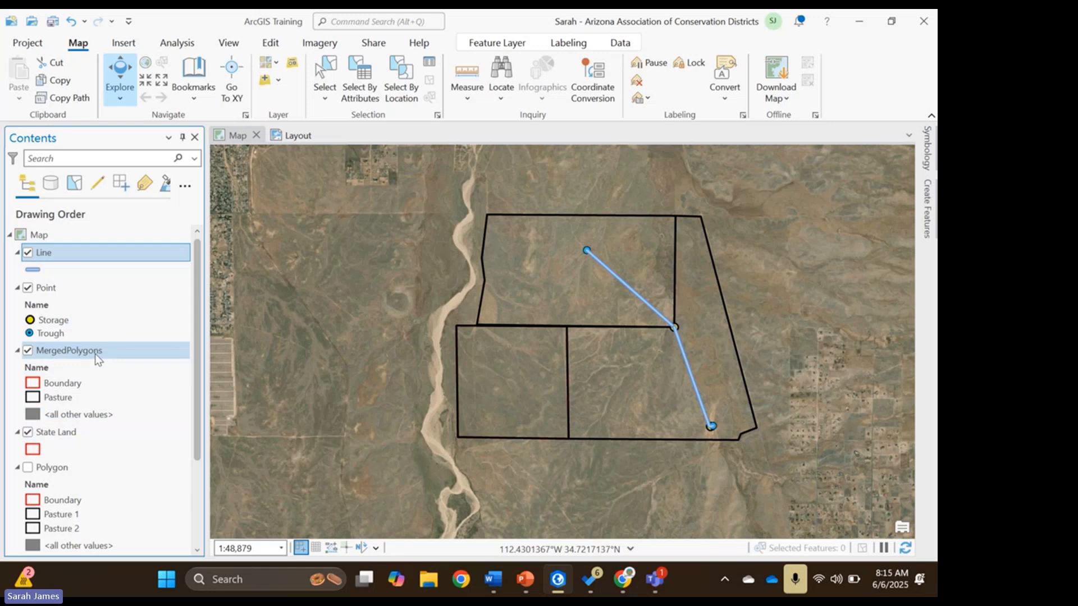
pyautogui.moveTo(52, 436); pyautogui.dragTo(72, 351)
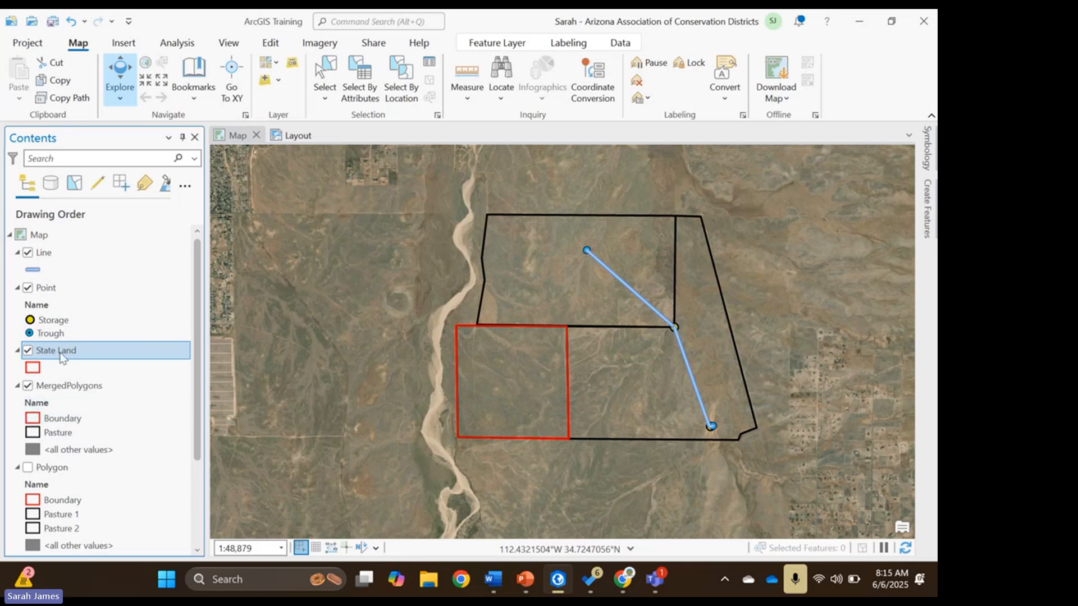
pyautogui.moveTo(61, 356); pyautogui.dragTo(58, 448)
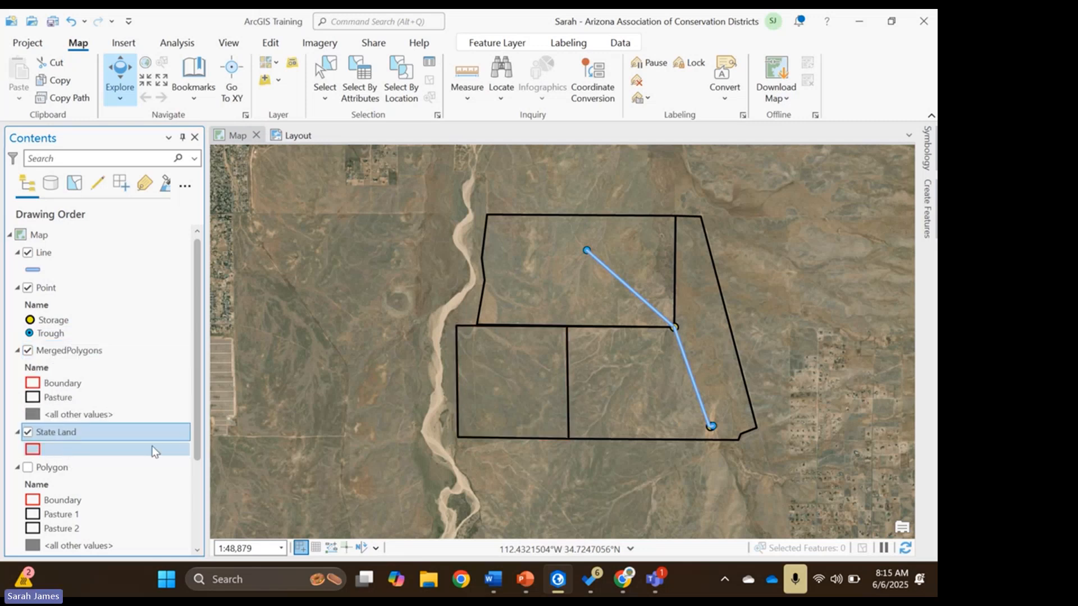
# Select the Line and Point layers together and combine them into a group layer
pyautogui.click(71, 254)
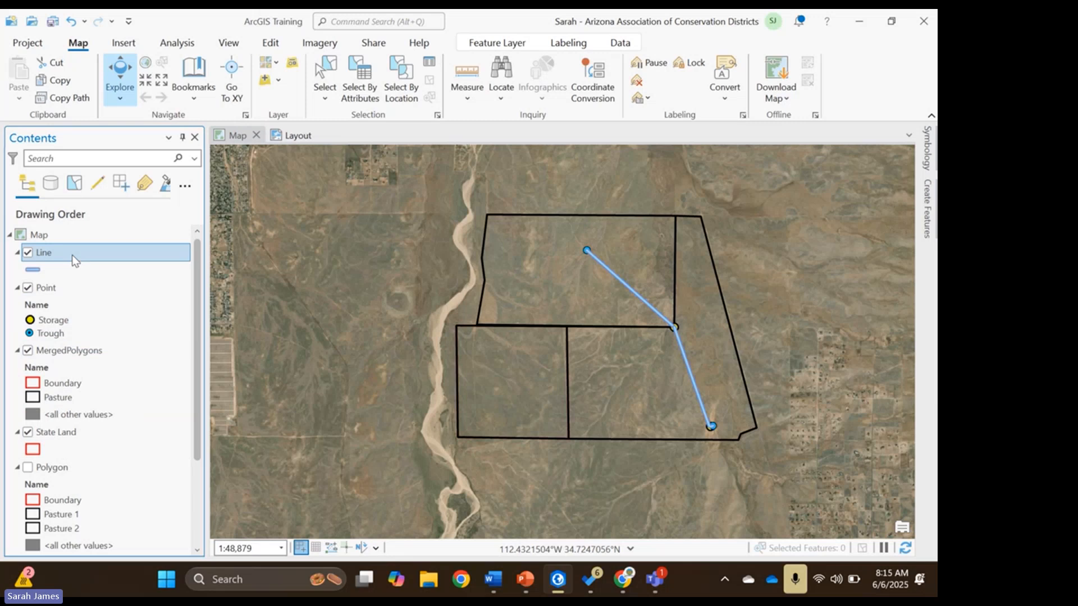
pyautogui.keyDown('ctrl'); pyautogui.click(80, 288); pyautogui.keyUp('ctrl')
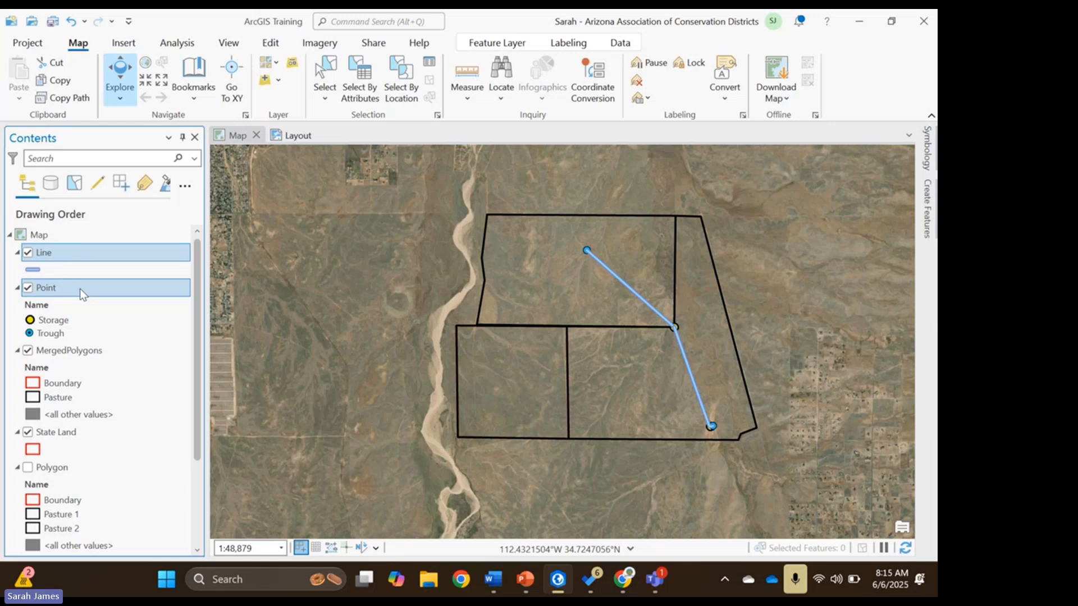
pyautogui.rightClick(79, 289)
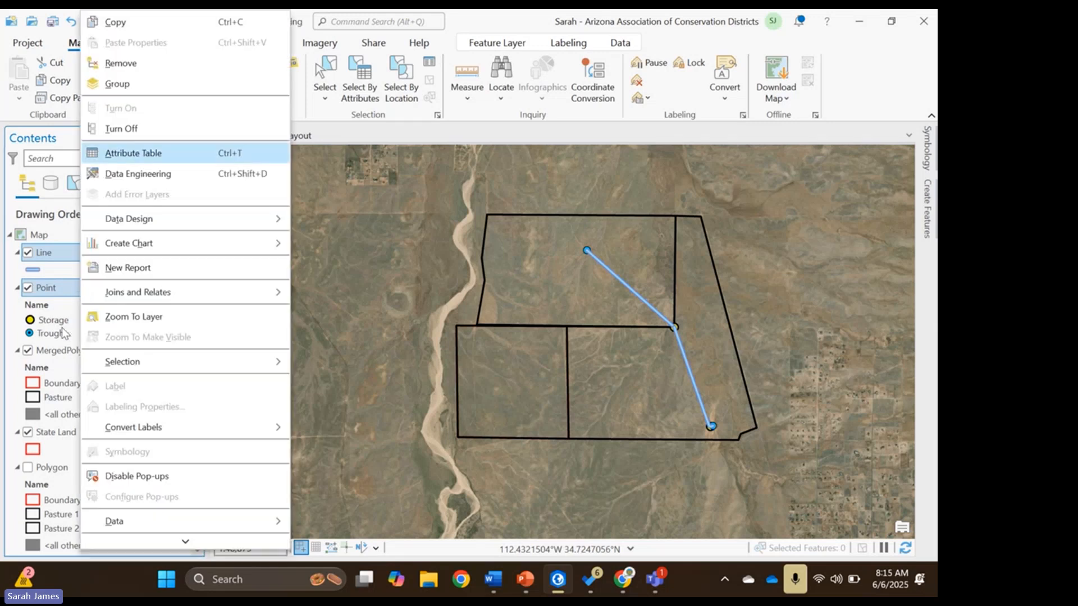
pyautogui.click(67, 275)
pyautogui.click(76, 256)
pyautogui.keyDown('ctrl'); pyautogui.click(76, 291); pyautogui.keyUp('ctrl')
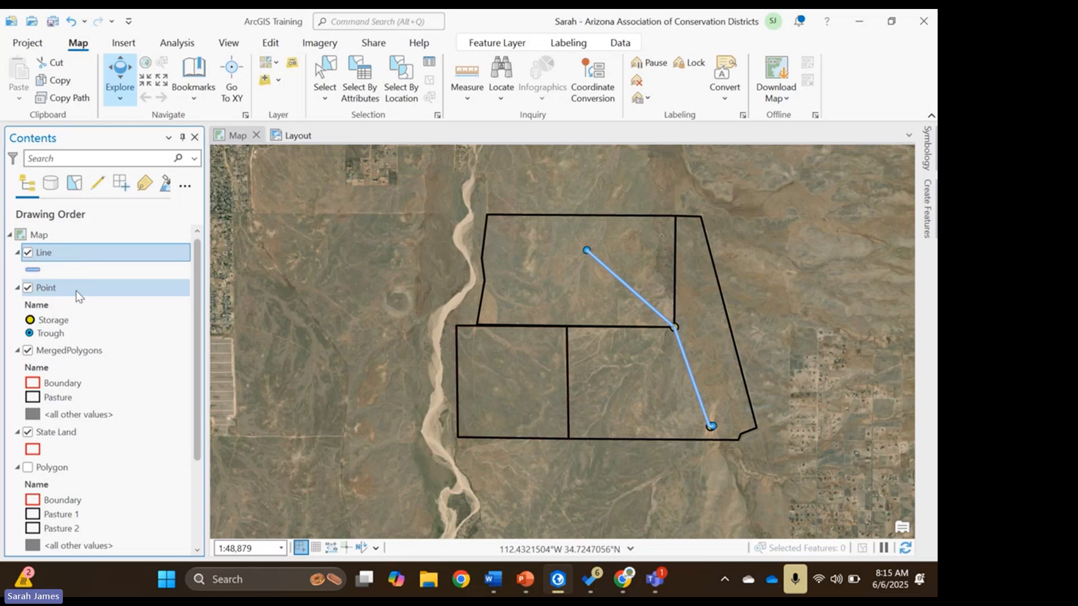
pyautogui.rightClick(75, 291)
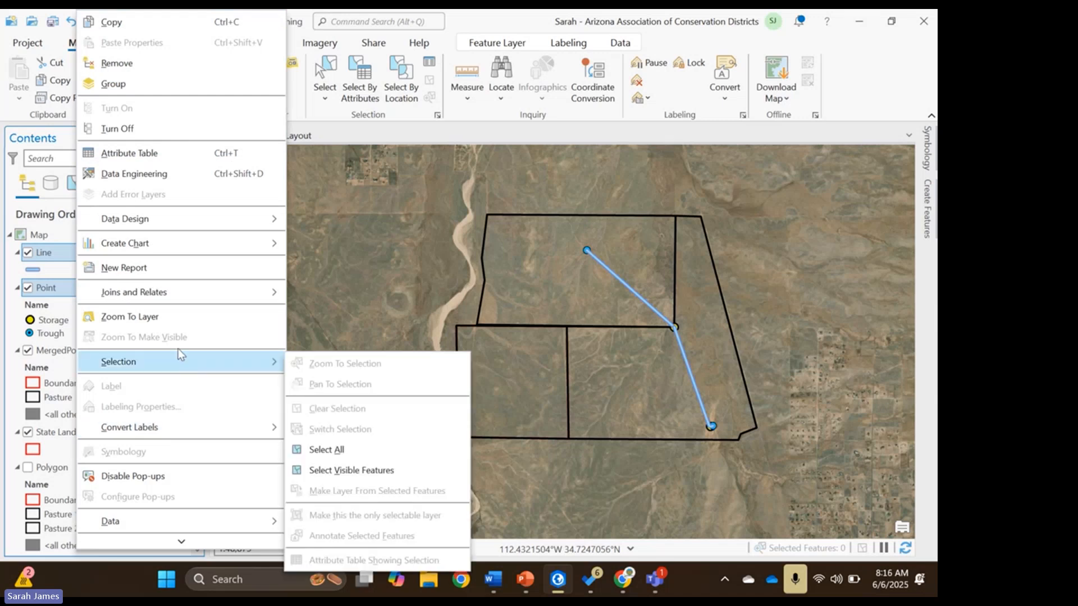
pyautogui.click(106, 88)
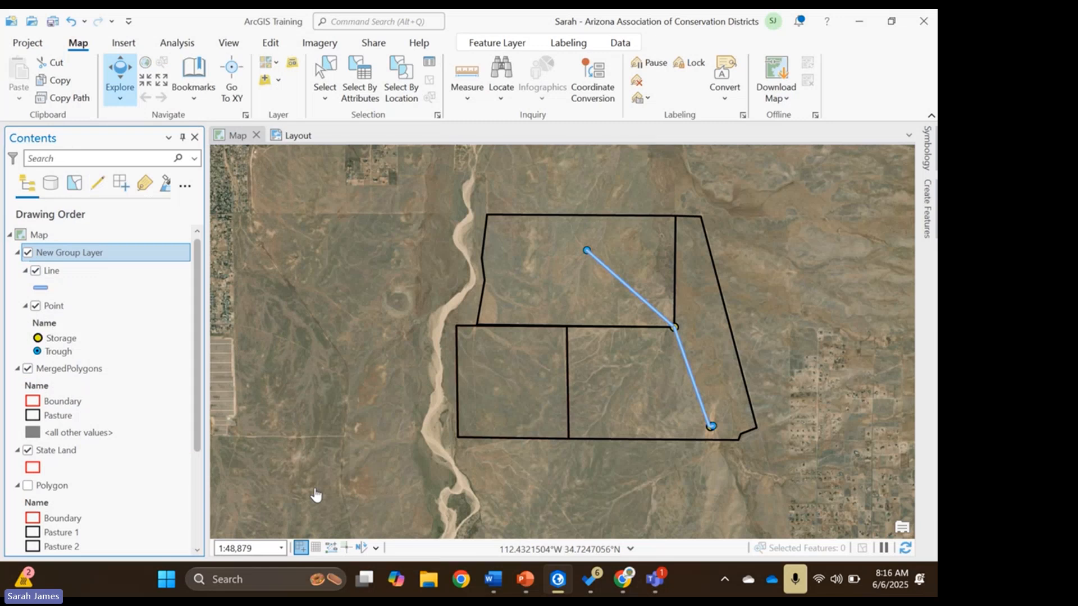
# Rename the new group layer as Ranch Pipeline in its layer properties
pyautogui.rightClick(99, 257)
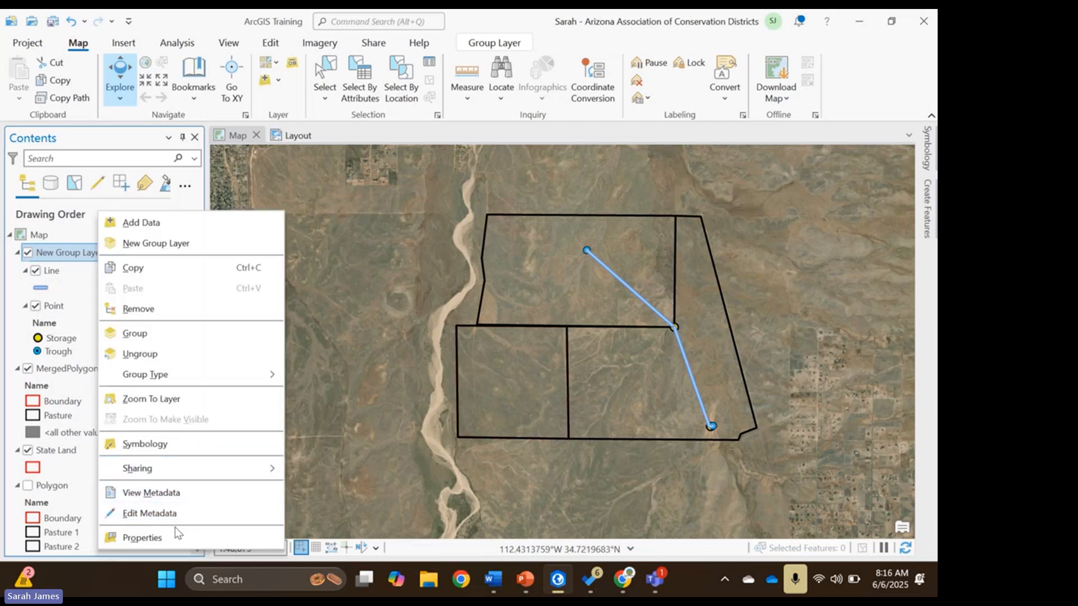
pyautogui.click(136, 530)
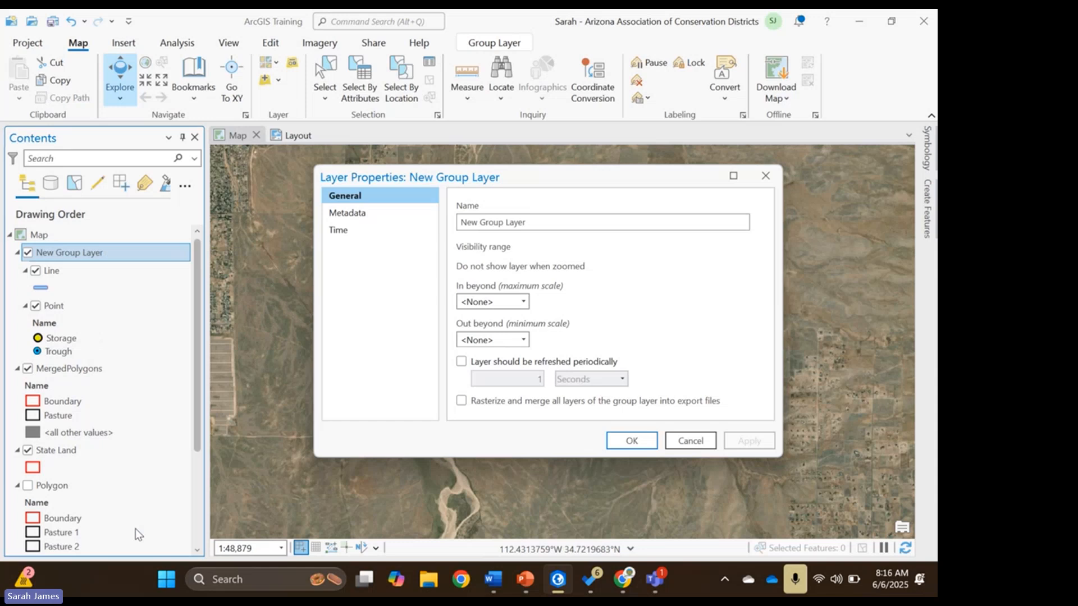
pyautogui.moveTo(553, 222); pyautogui.dragTo(454, 223)
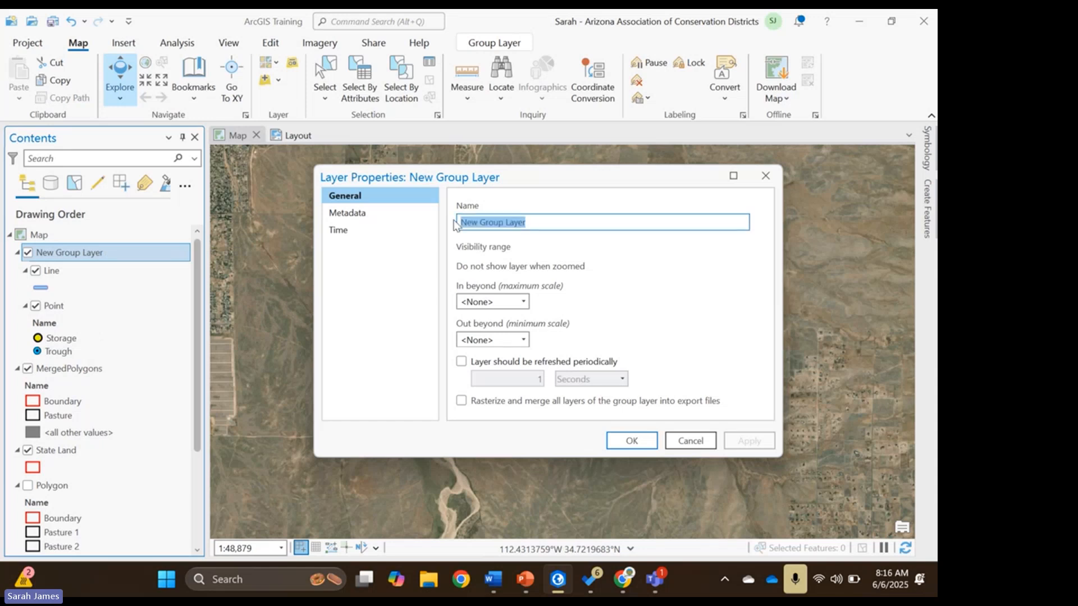
pyautogui.write('Rang')
pyautogui.write('ch Pipeline')
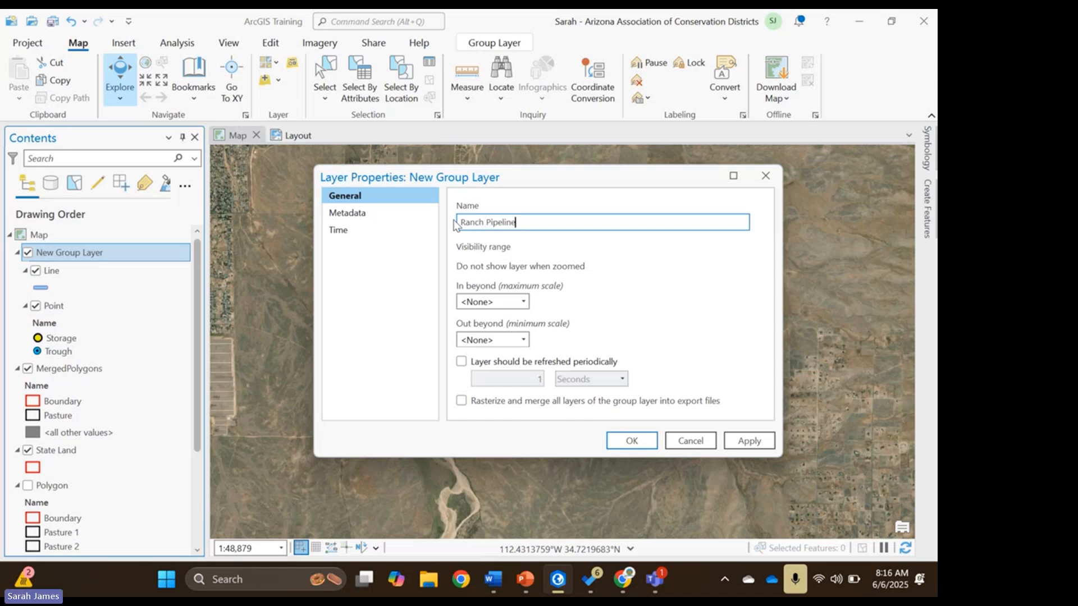
pyautogui.click(630, 440)
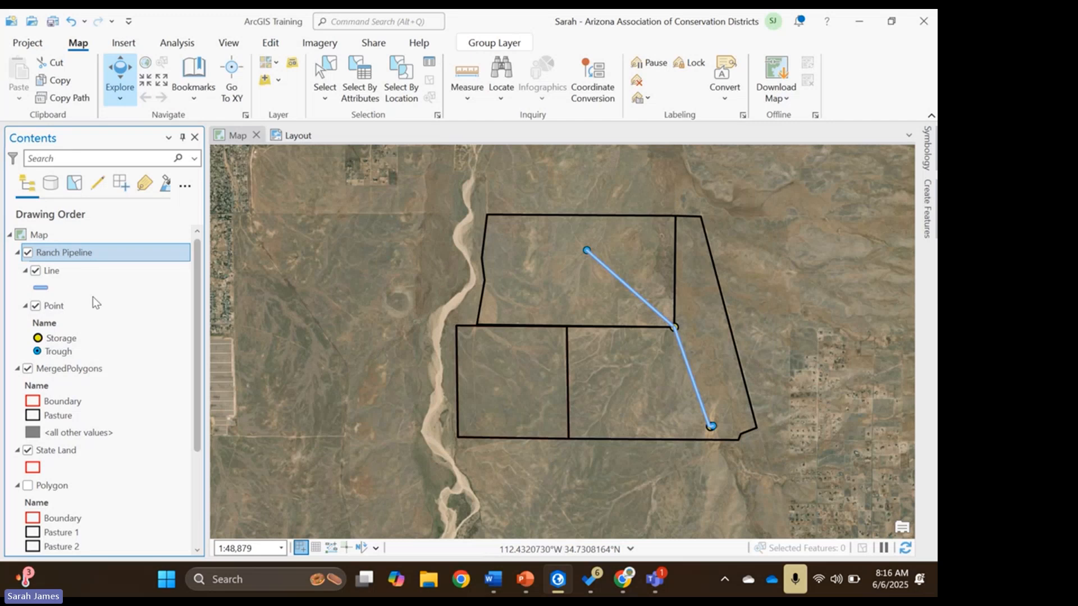
# Toggle the Ranch Pipeline group's visibility off and on, and move the group below MergedPolygons and back above it
pyautogui.click(28, 252)
pyautogui.click(27, 252)
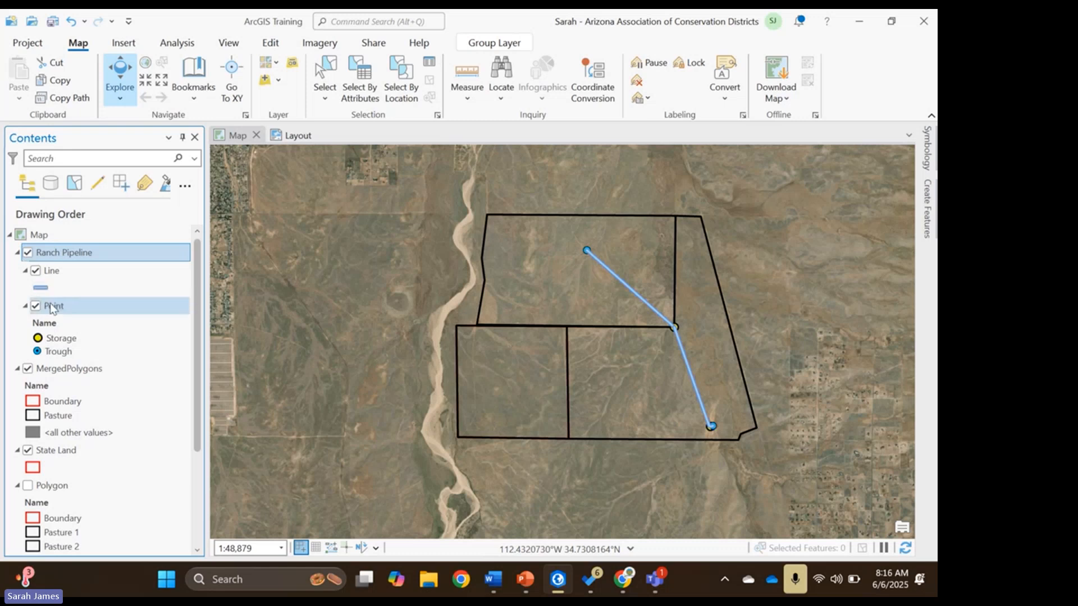
pyautogui.moveTo(55, 252); pyautogui.dragTo(47, 404)
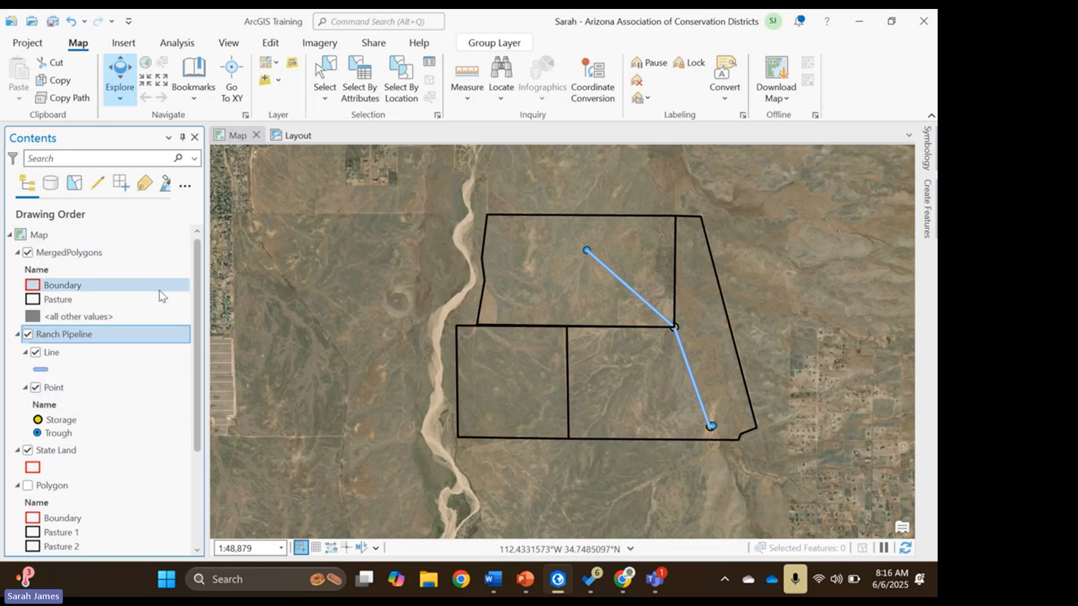
pyautogui.moveTo(89, 332); pyautogui.dragTo(110, 258)
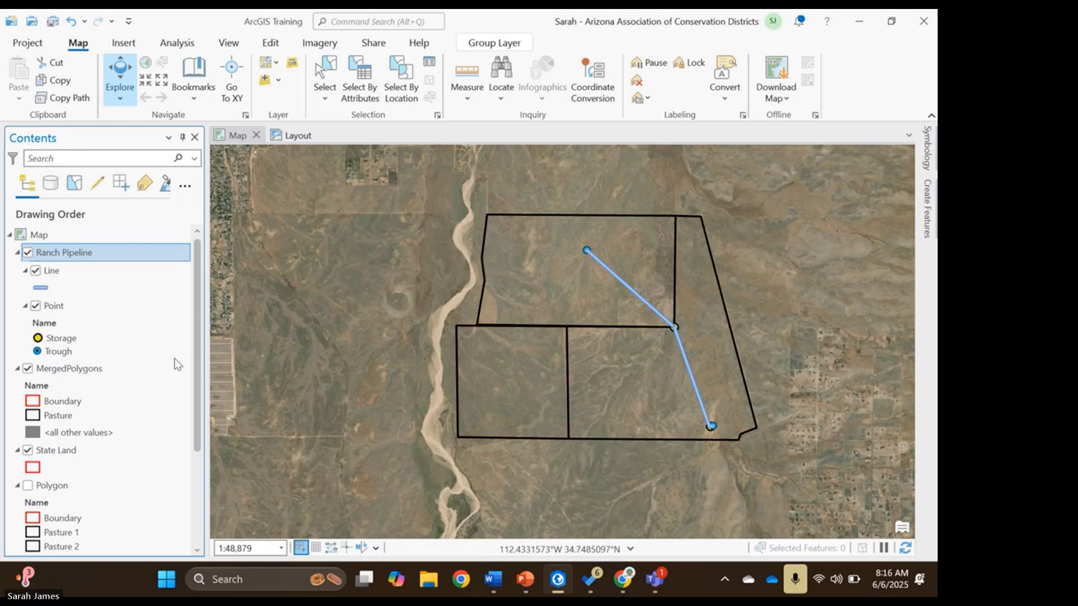
# Move the Line layer below the Point layer inside the Ranch Pipeline group
pyautogui.moveTo(49, 271); pyautogui.dragTo(49, 355)
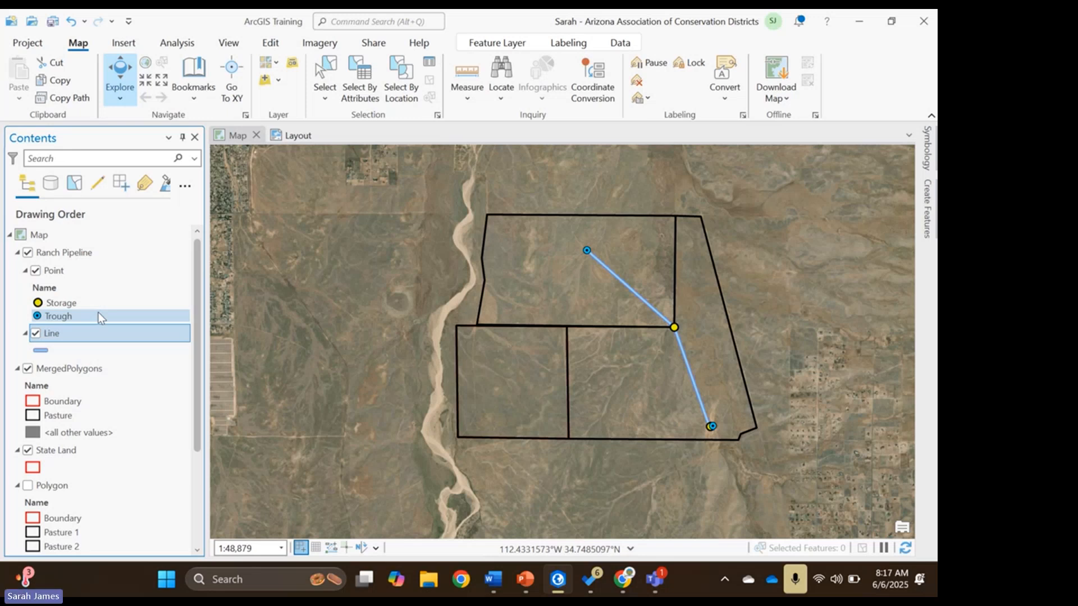
pyautogui.moveTo(198, 308)
pyautogui.mouseDown()
pyautogui.moveTo(196, 335)
pyautogui.moveTo(202, 299)
pyautogui.mouseUp()
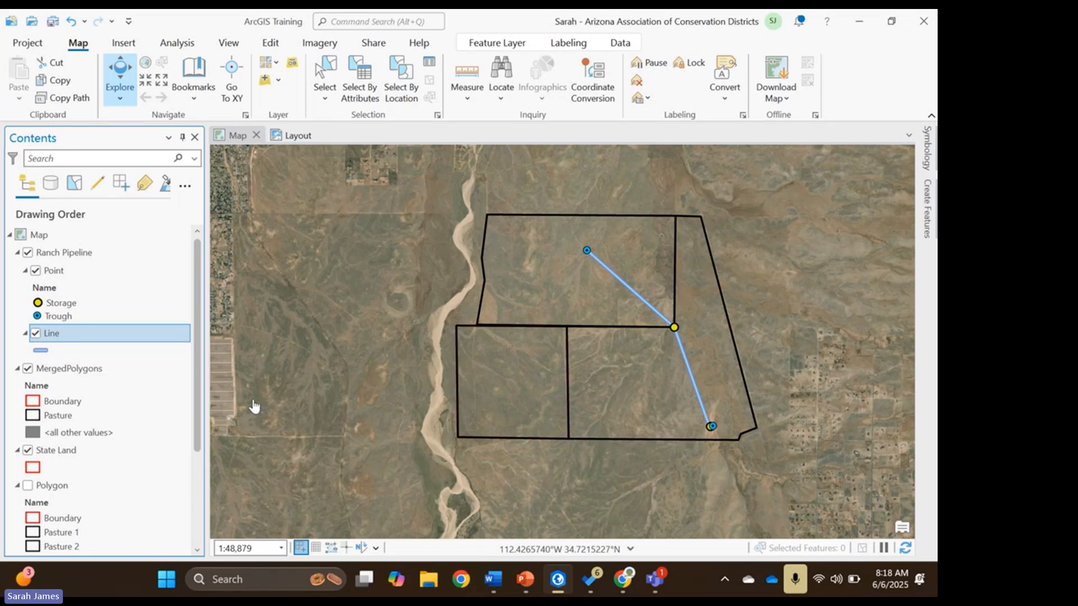
# Look at the data export options for the Point layer without exporting anything
pyautogui.click(56, 270)
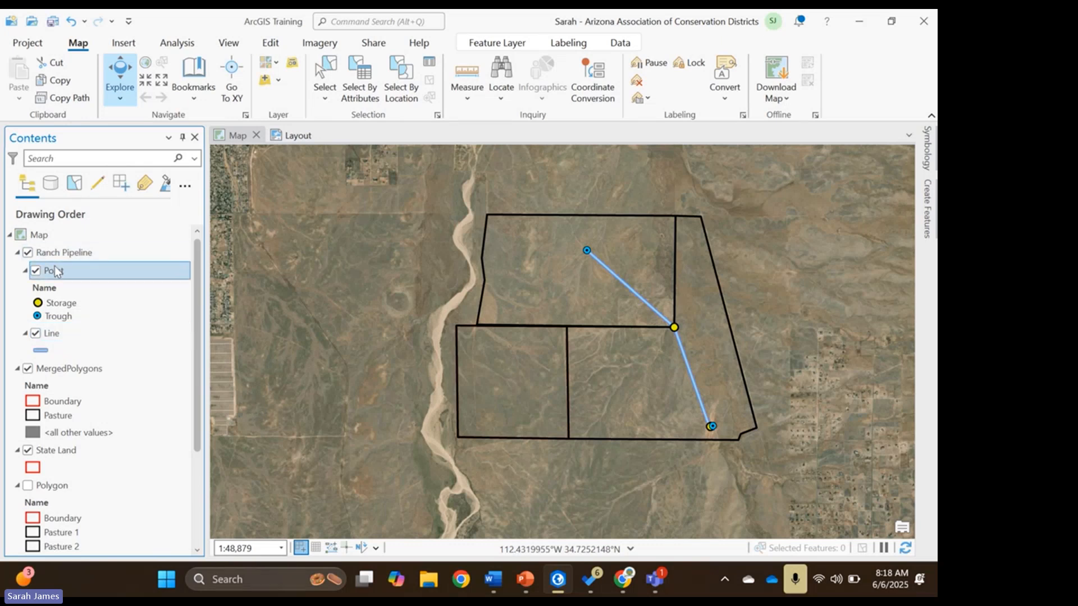
pyautogui.rightClick(56, 270)
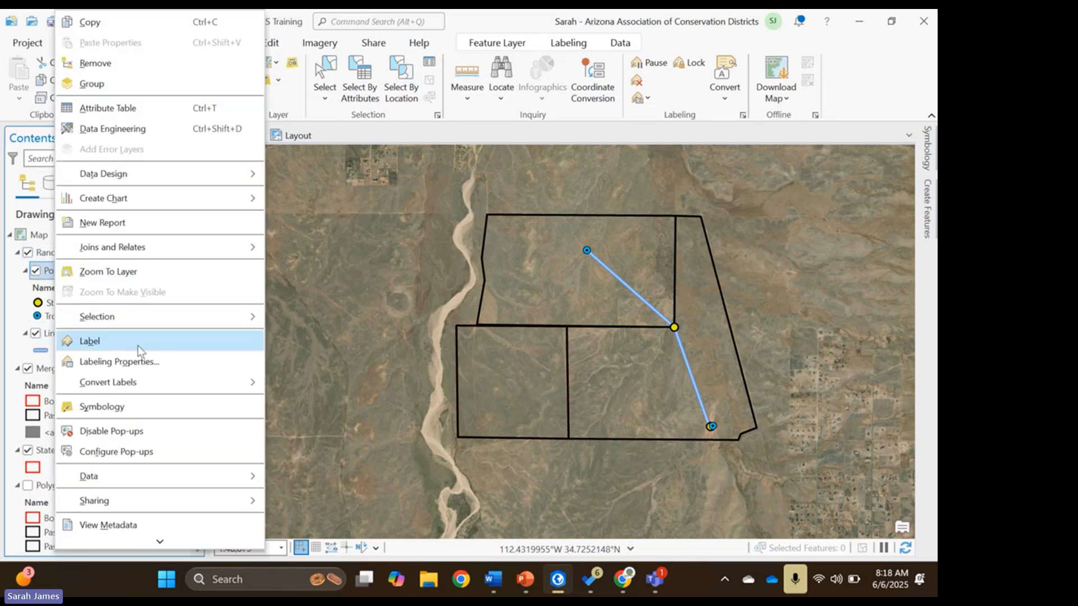
pyautogui.scroll(-1, 137, 345)
pyautogui.moveTo(131, 443)
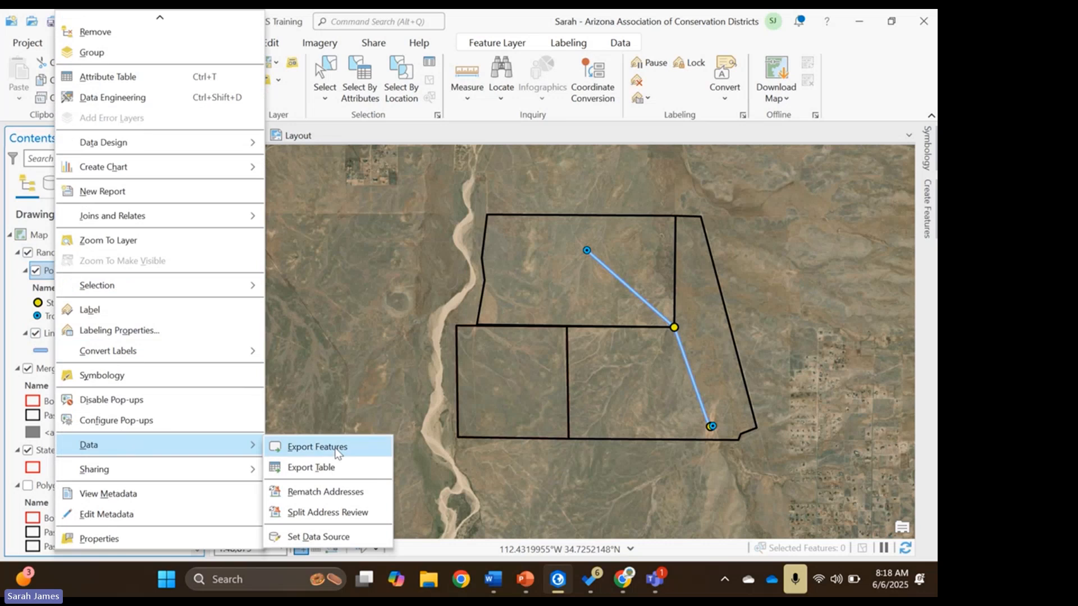
pyautogui.click(389, 366)
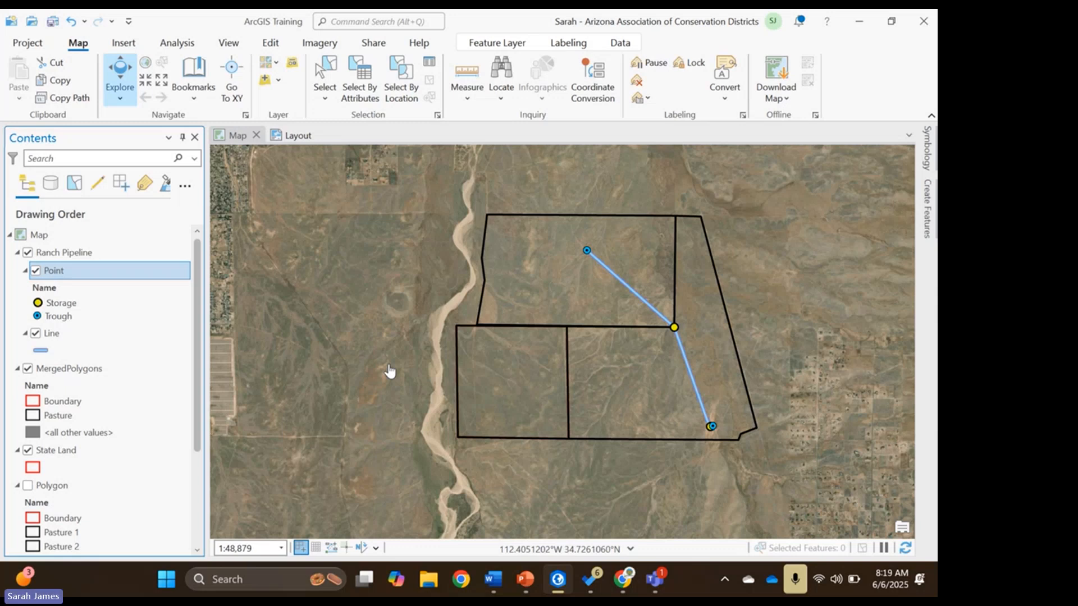
# Search the commands for "kml" to find the KML conversion tools
pyautogui.click(384, 23)
pyautogui.click(282, 213)
pyautogui.click(391, 20)
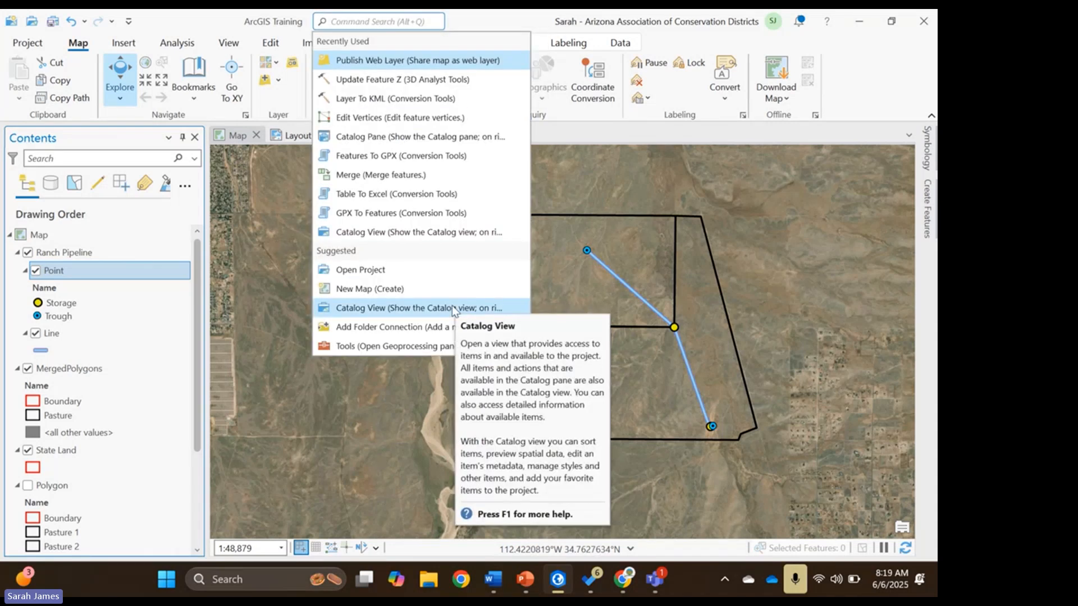
pyautogui.write('kml')
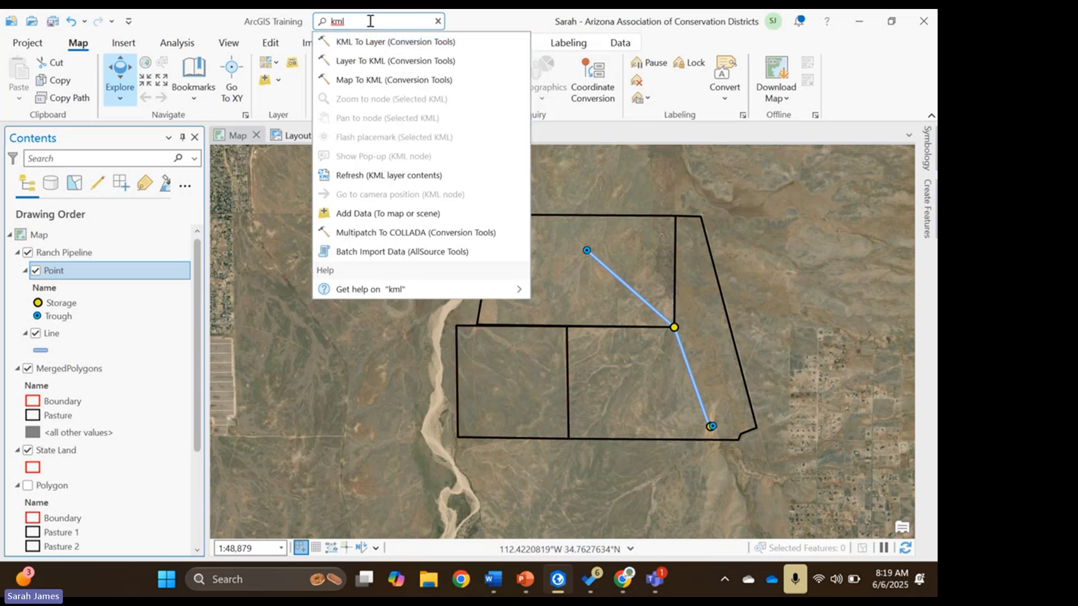
# Replace the command search term with "gpx" and look over the GPX conversion tools
pyautogui.press('BackSpace')
pyautogui.press('BackSpace')
pyautogui.press('BackSpace')
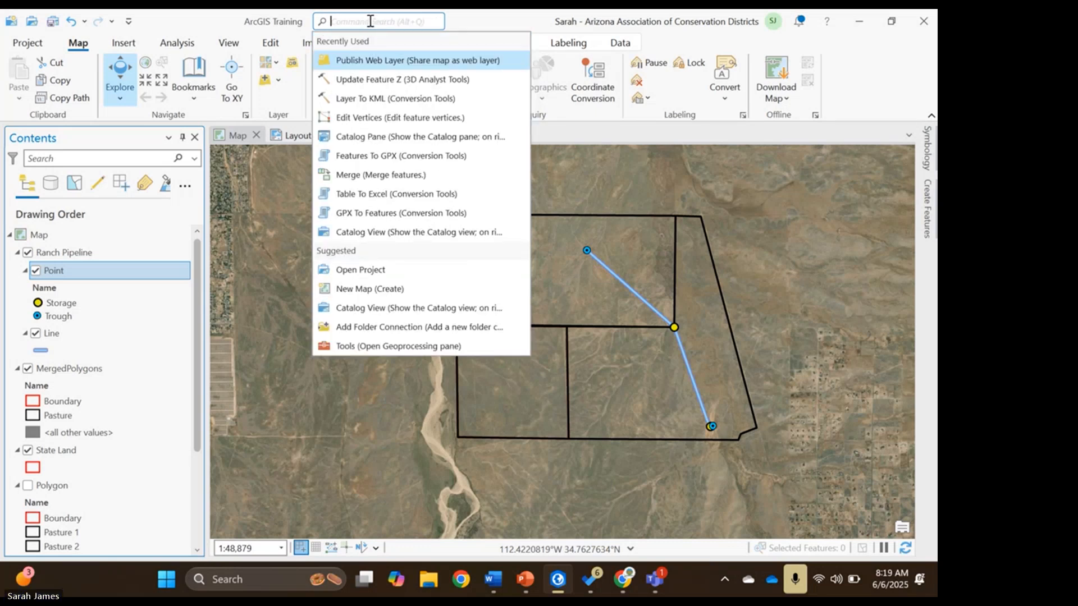
pyautogui.write('gpx')
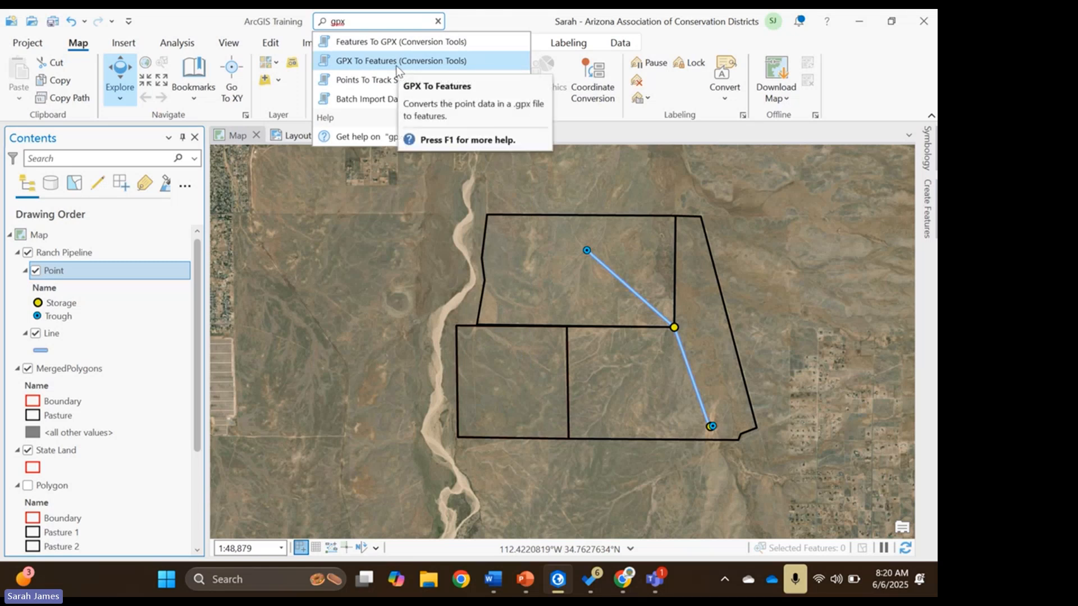
pyautogui.moveTo(346, 22); pyautogui.dragTo(330, 22)
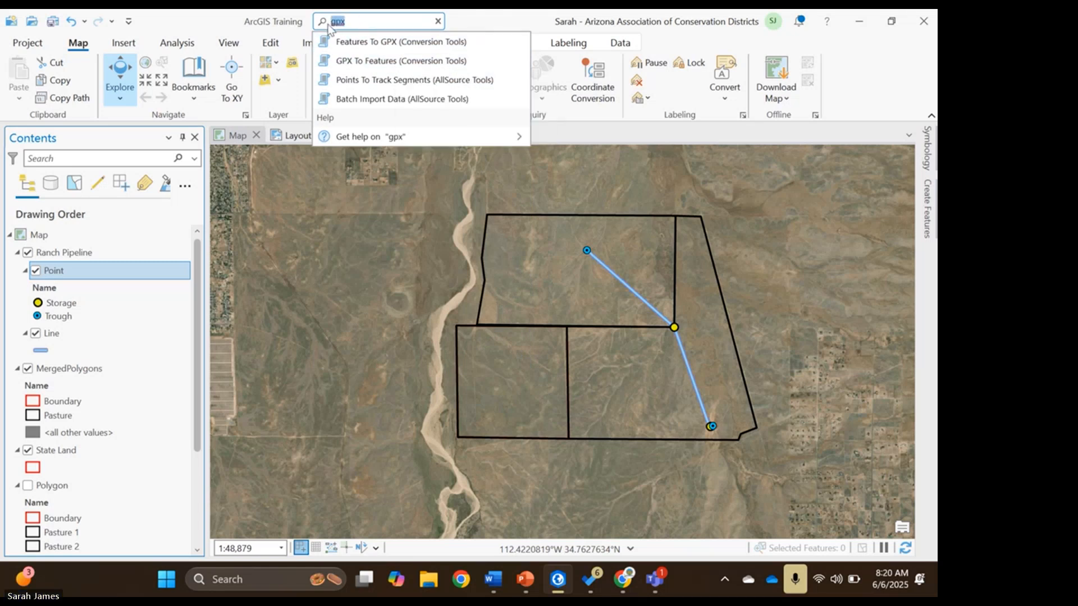
# Search the commands for "kml", open the Layer To KML tool, and set Ranch Pipeline\Point as the input layer
pyautogui.press('BackSpace')
pyautogui.write('kml')
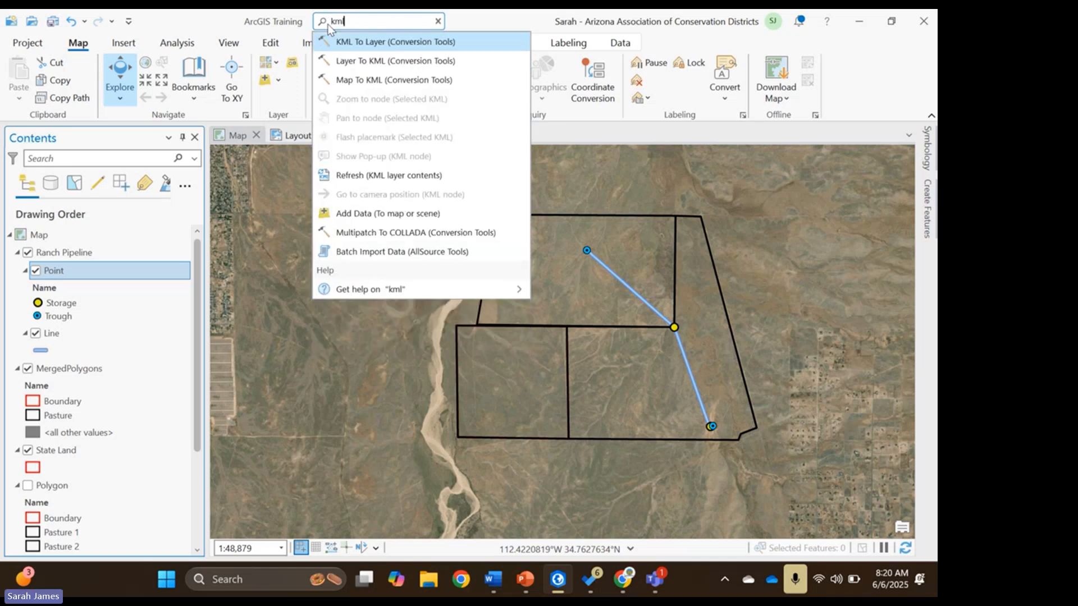
pyautogui.click(392, 61)
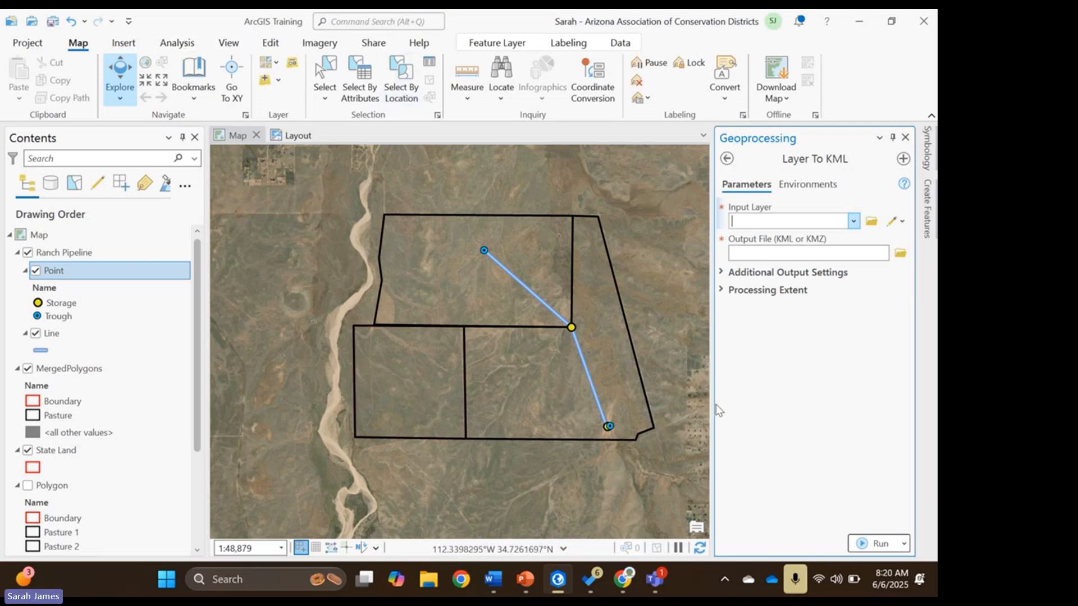
pyautogui.click(853, 221)
pyautogui.click(853, 222)
pyautogui.click(856, 225)
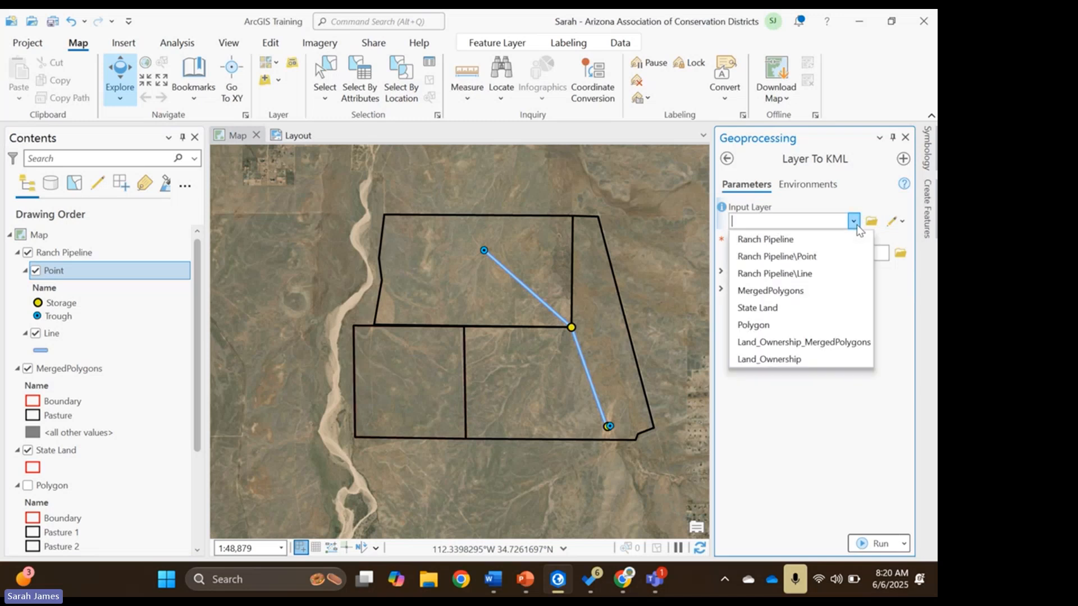
pyautogui.click(826, 256)
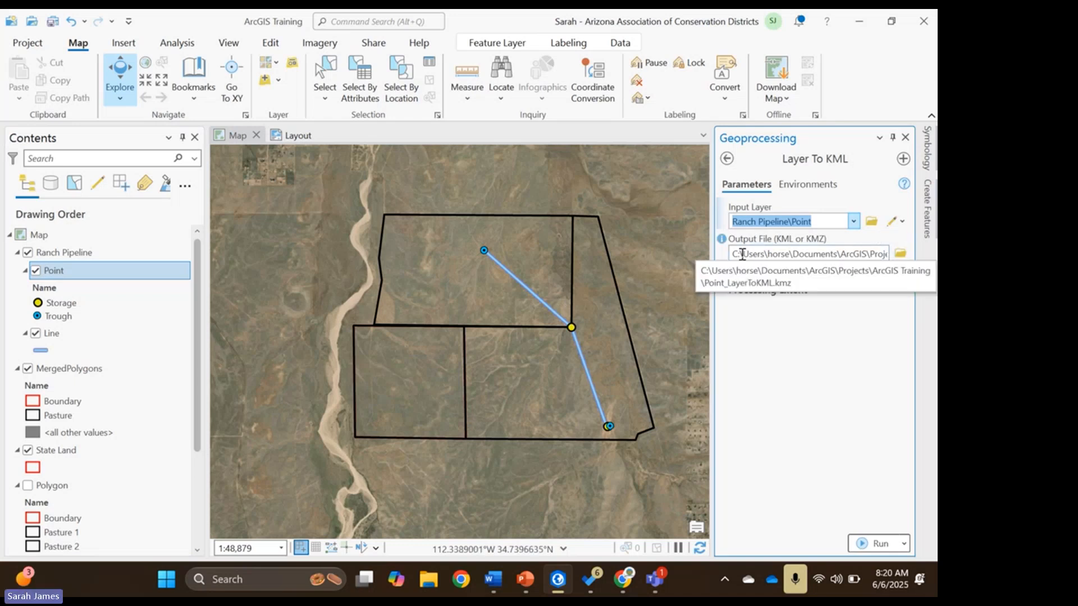
# Browse for the KML output location and open the user profile's Desktop folder on the Windows (C:) drive
pyautogui.click(900, 256)
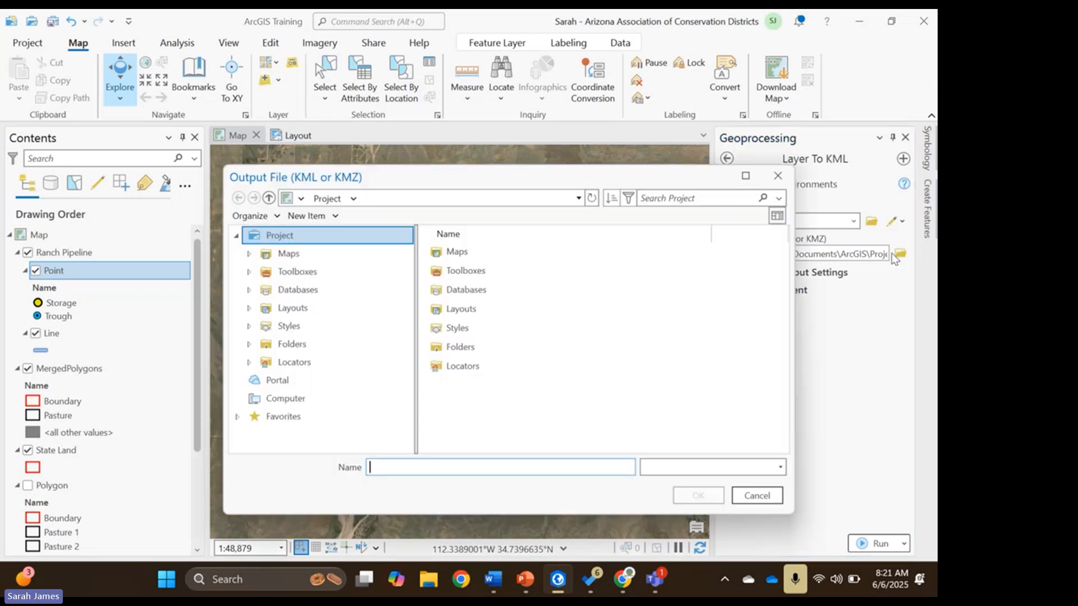
pyautogui.click(292, 344)
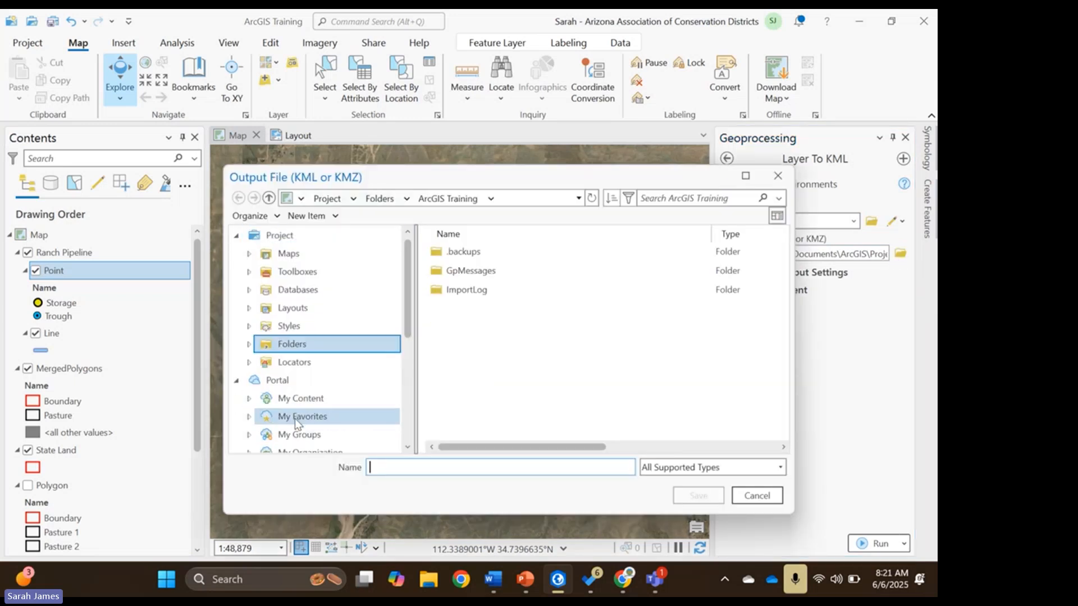
pyautogui.scroll(-4, 295, 418)
pyautogui.click(298, 312)
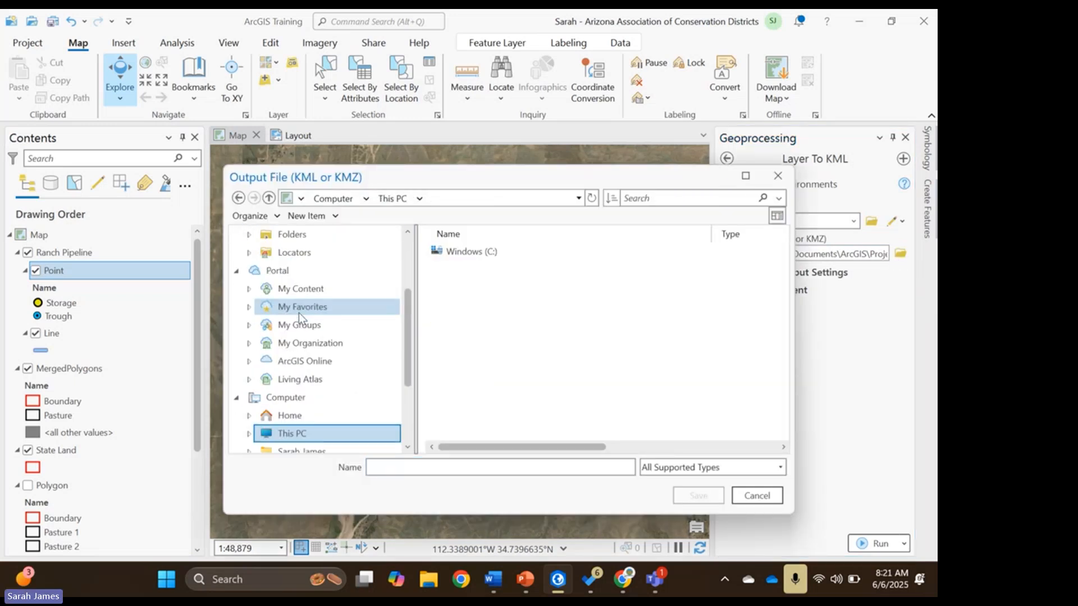
pyautogui.doubleClick(471, 251)
pyautogui.doubleClick(478, 400)
pyautogui.doubleClick(476, 252)
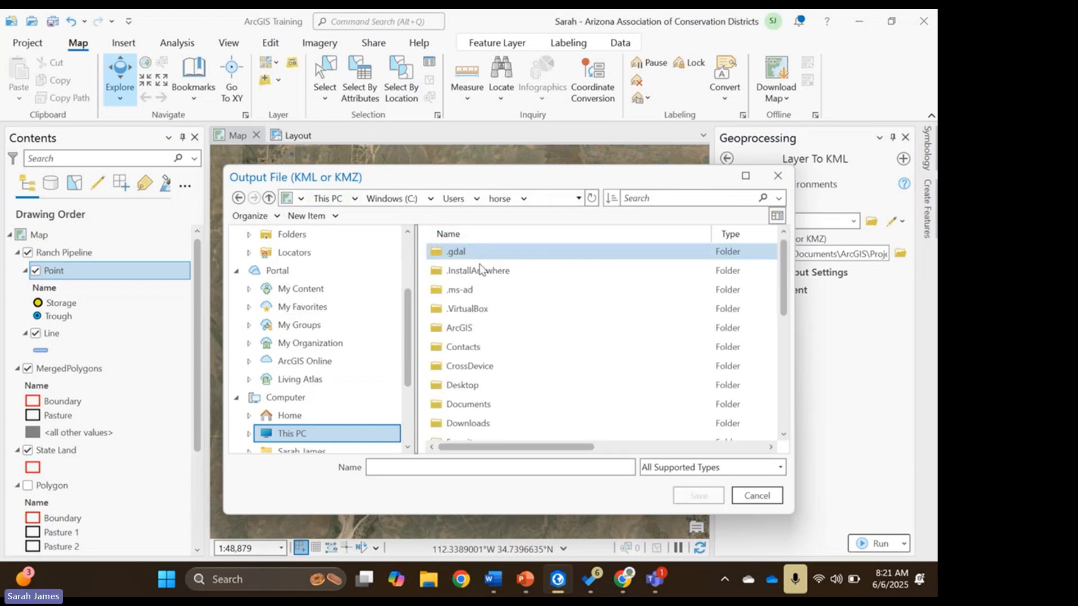
pyautogui.click(488, 393)
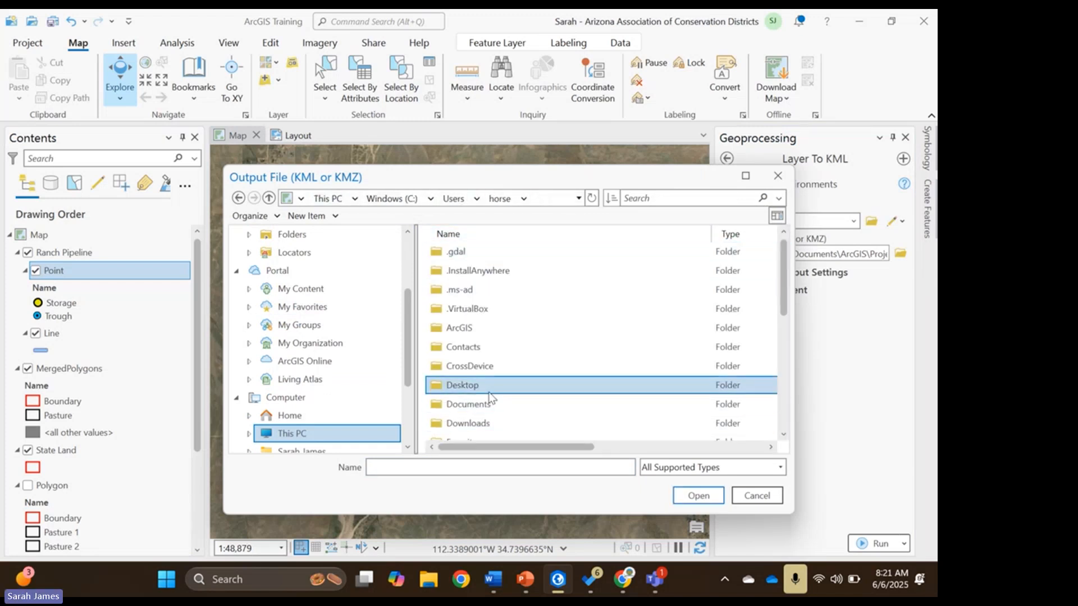
pyautogui.doubleClick(488, 391)
# Save the output file as RanchPoints in Keyhole Markup Language (KML) format and run the Layer To KML conversion
pyautogui.click(581, 470)
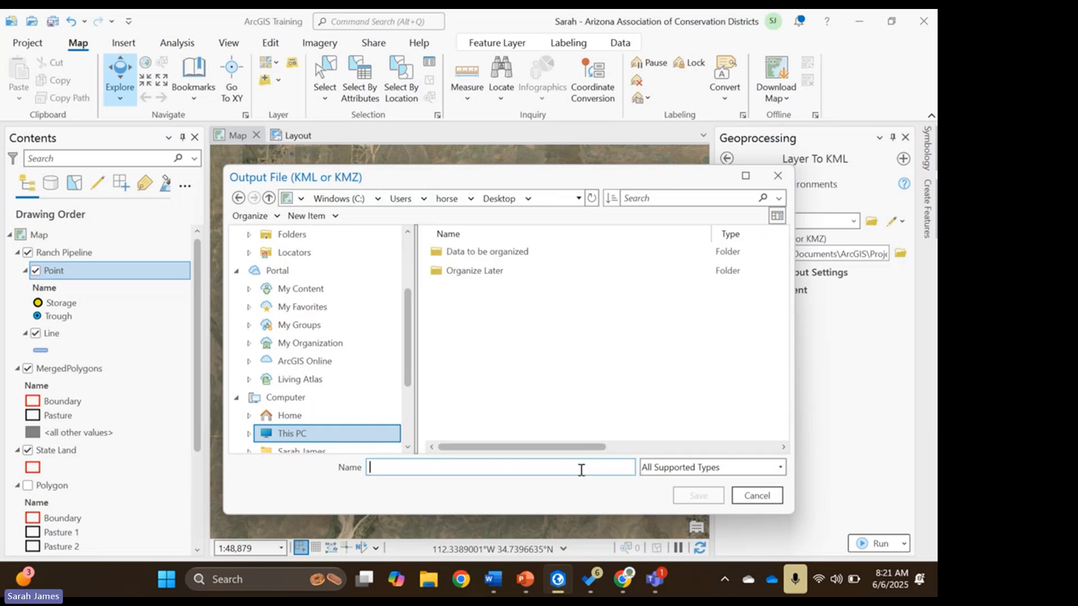
pyautogui.write('RanchPoints')
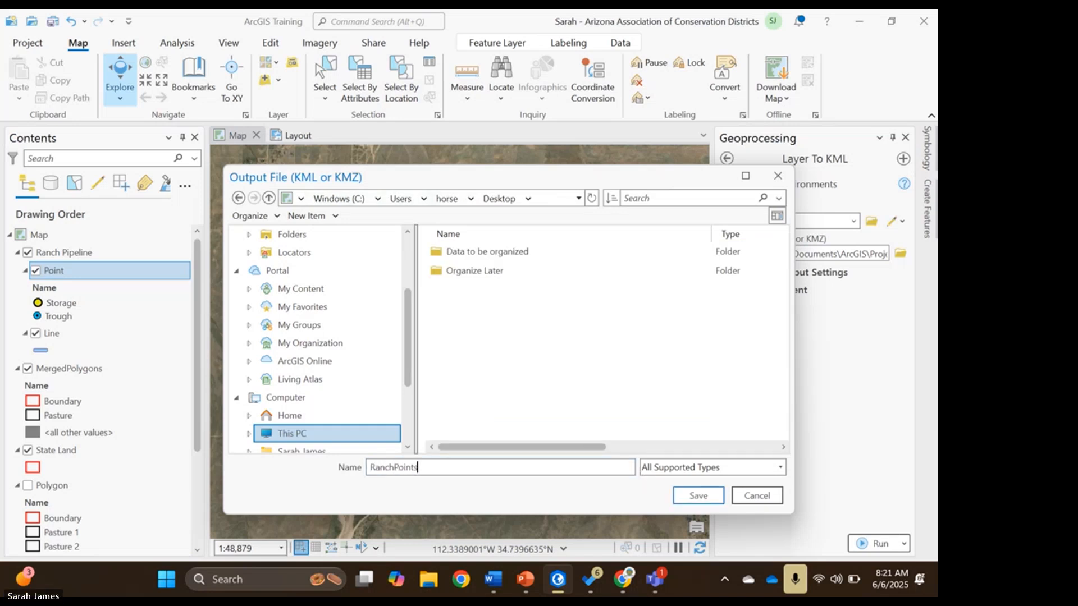
pyautogui.click(780, 467)
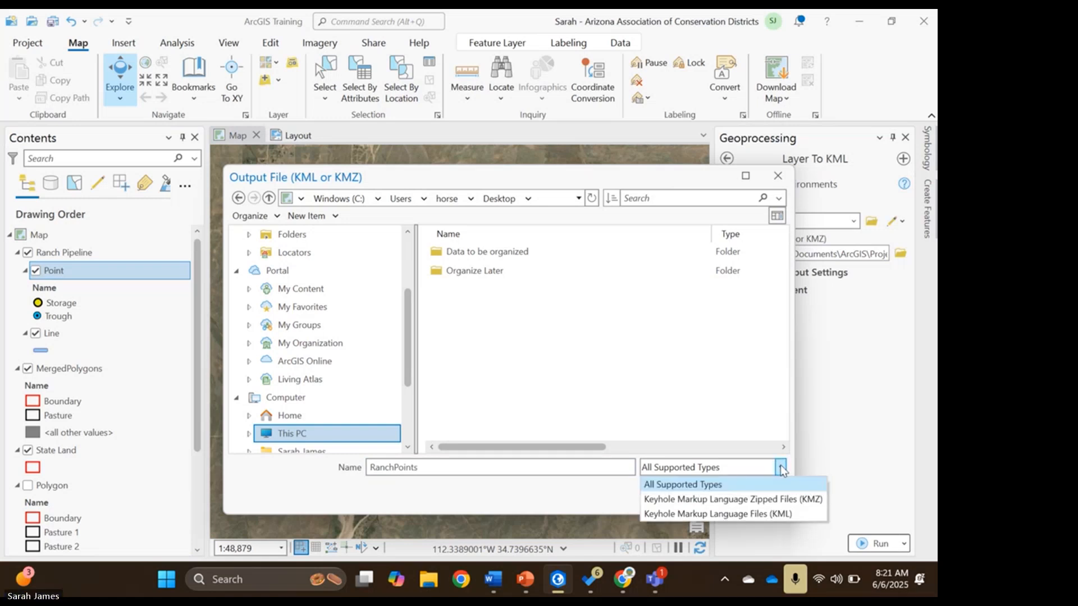
pyautogui.click(723, 514)
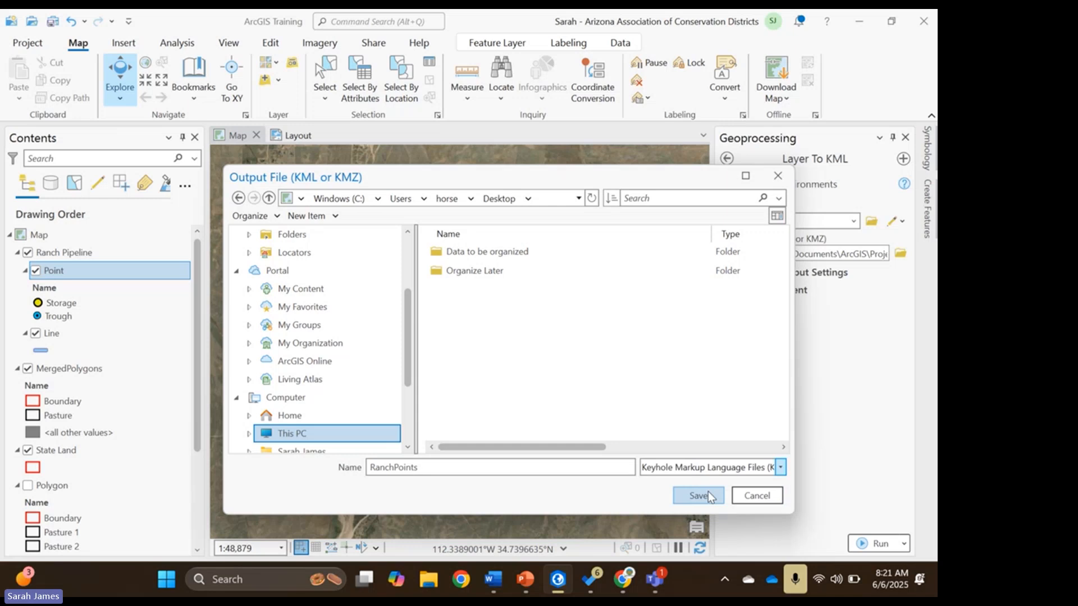
pyautogui.click(710, 496)
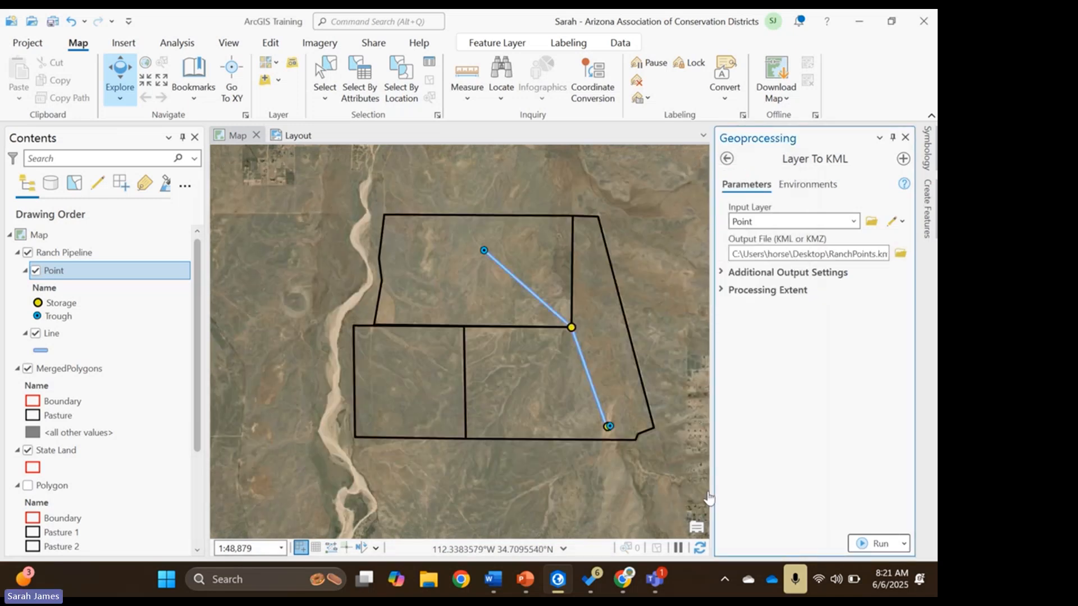
pyautogui.click(862, 549)
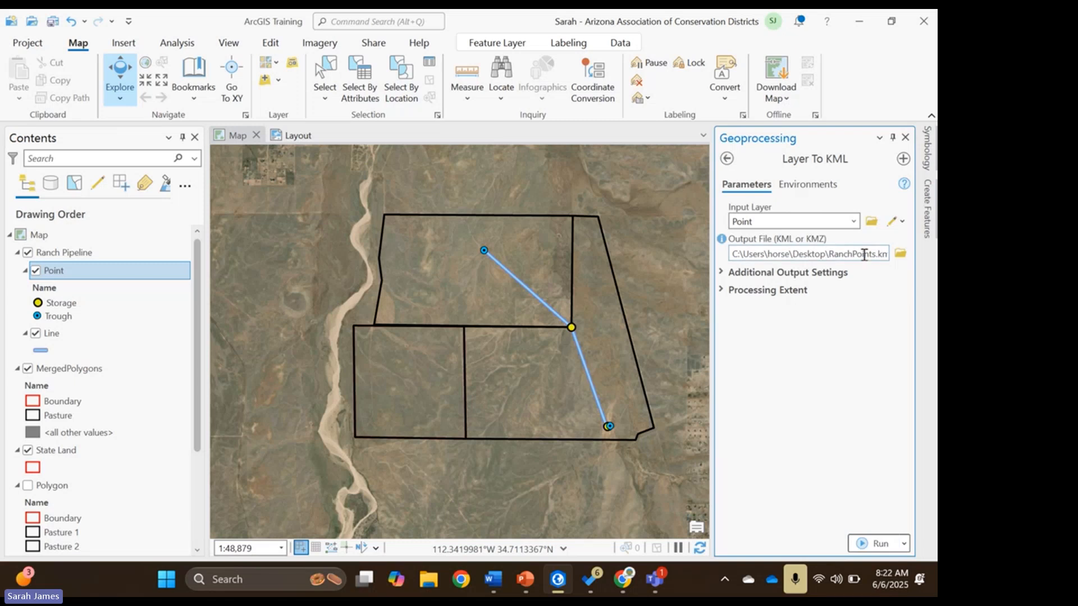
pyautogui.click(858, 546)
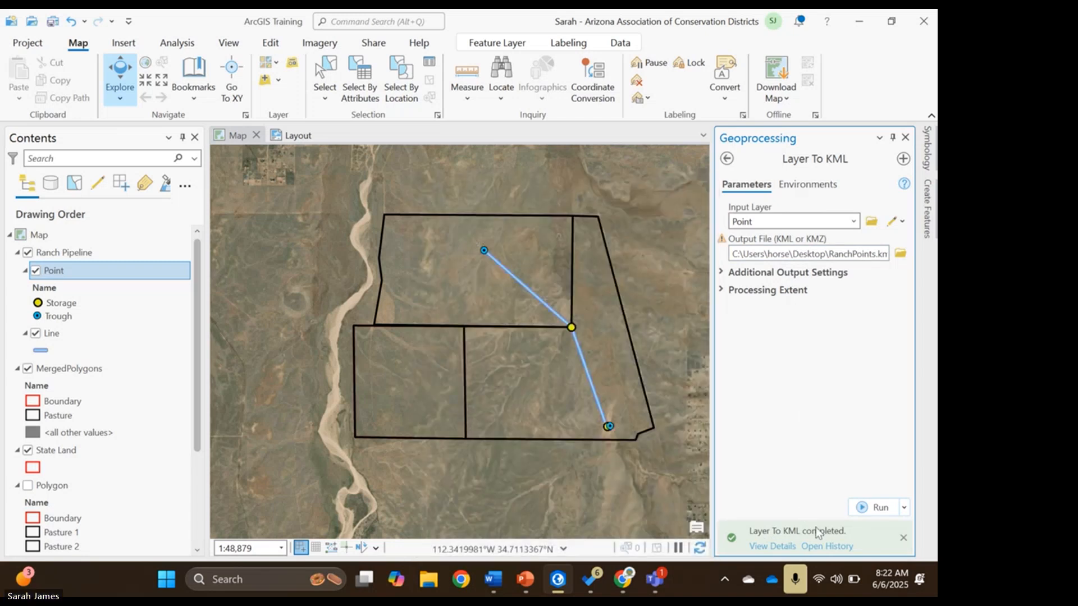
pyautogui.moveTo(798, 539)
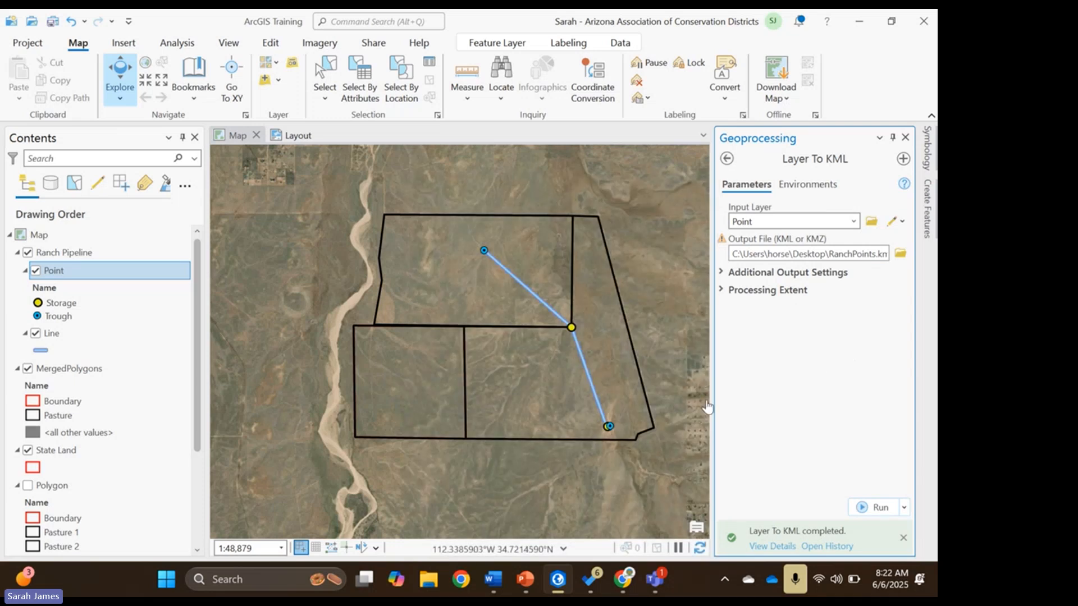
# Switch to File Explorer and open the user profile's Desktop folder on the C: drive to find the exported file
pyautogui.click(428, 580)
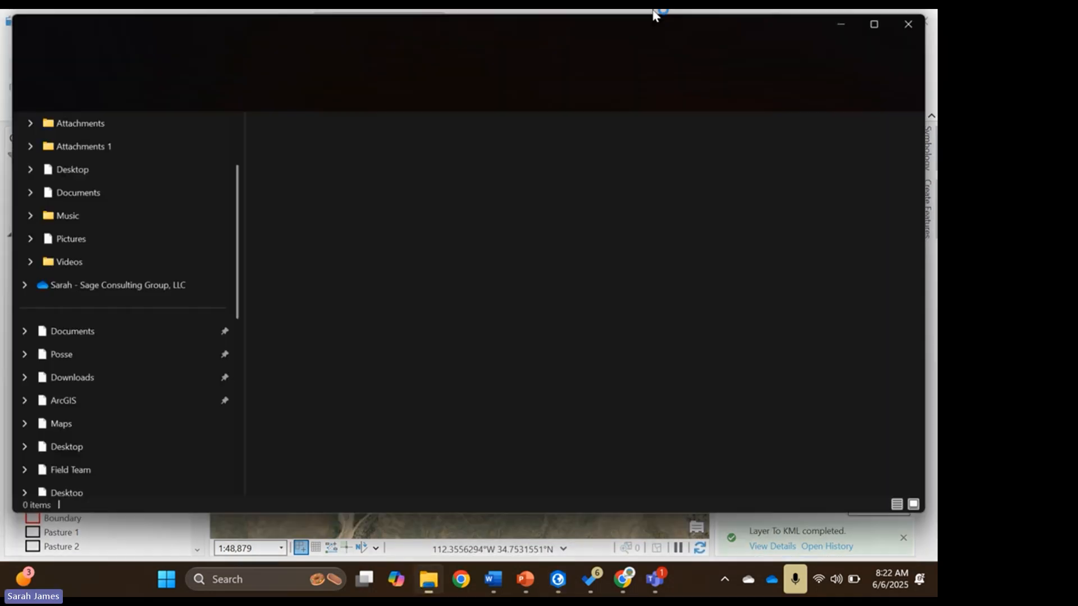
pyautogui.scroll(-5, 56, 421)
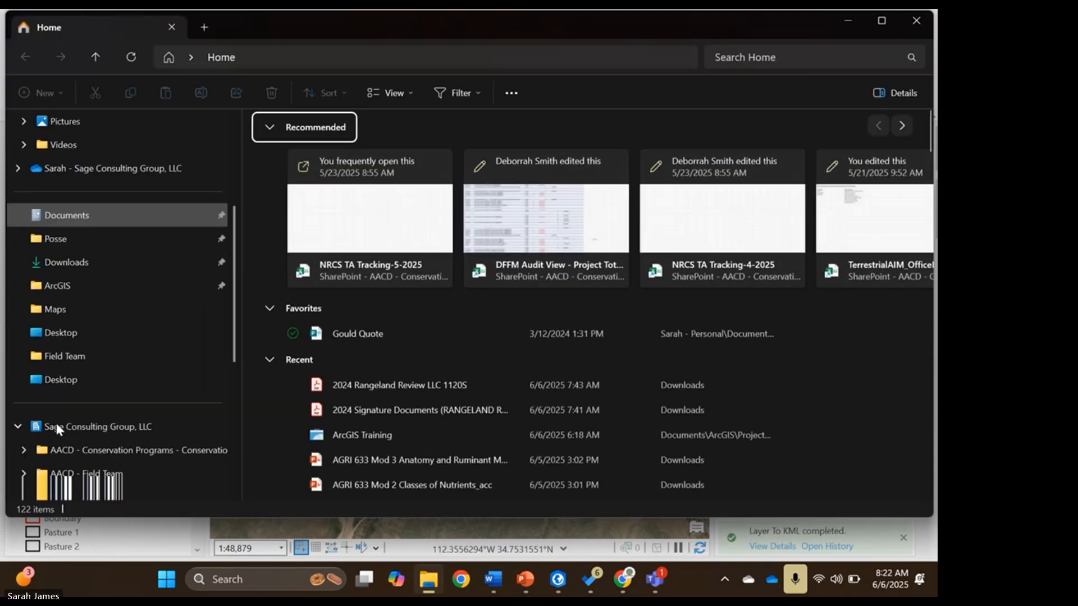
pyautogui.click(62, 402)
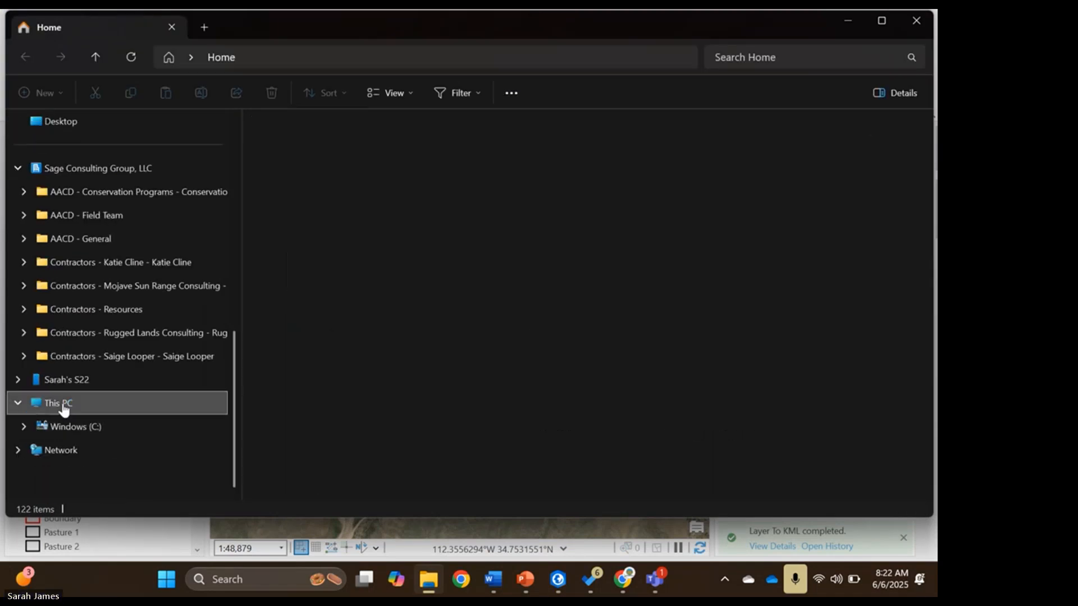
pyautogui.click(350, 163)
pyautogui.doubleClick(351, 162)
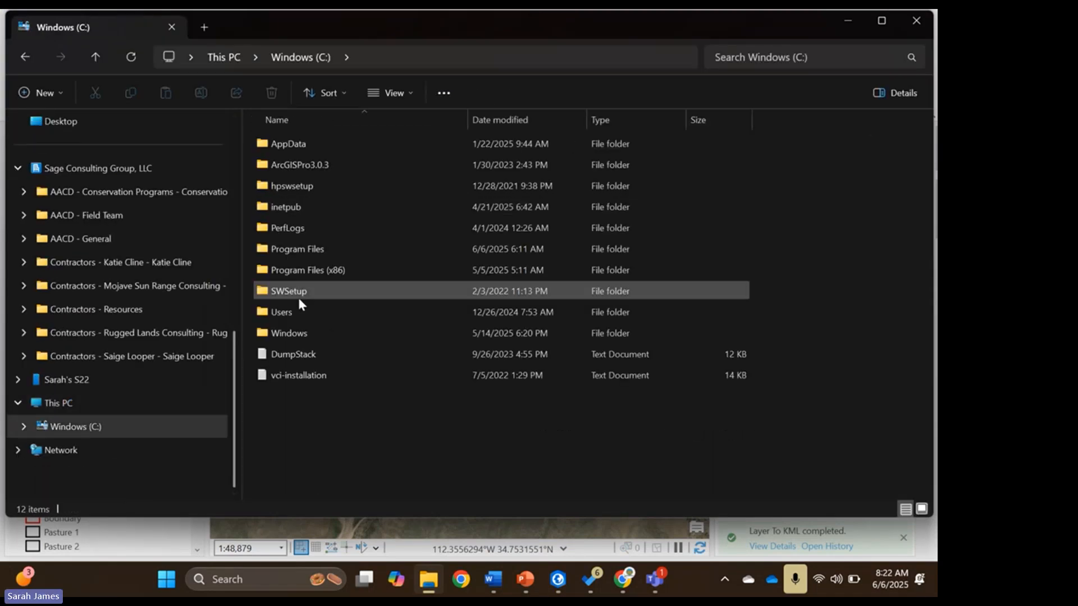
pyautogui.click(18, 168)
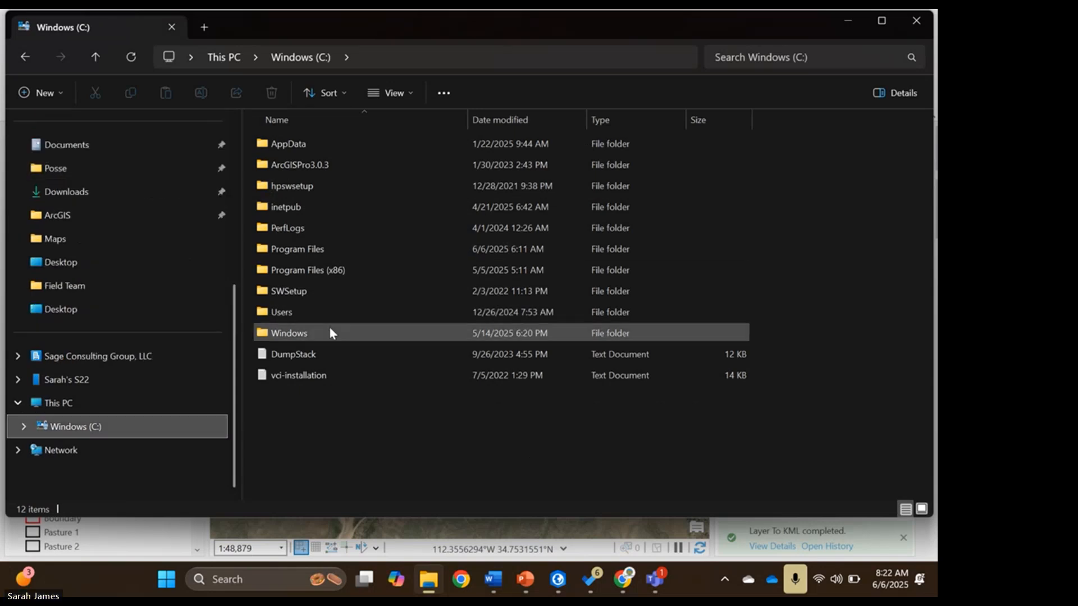
pyautogui.doubleClick(305, 314)
pyautogui.doubleClick(312, 144)
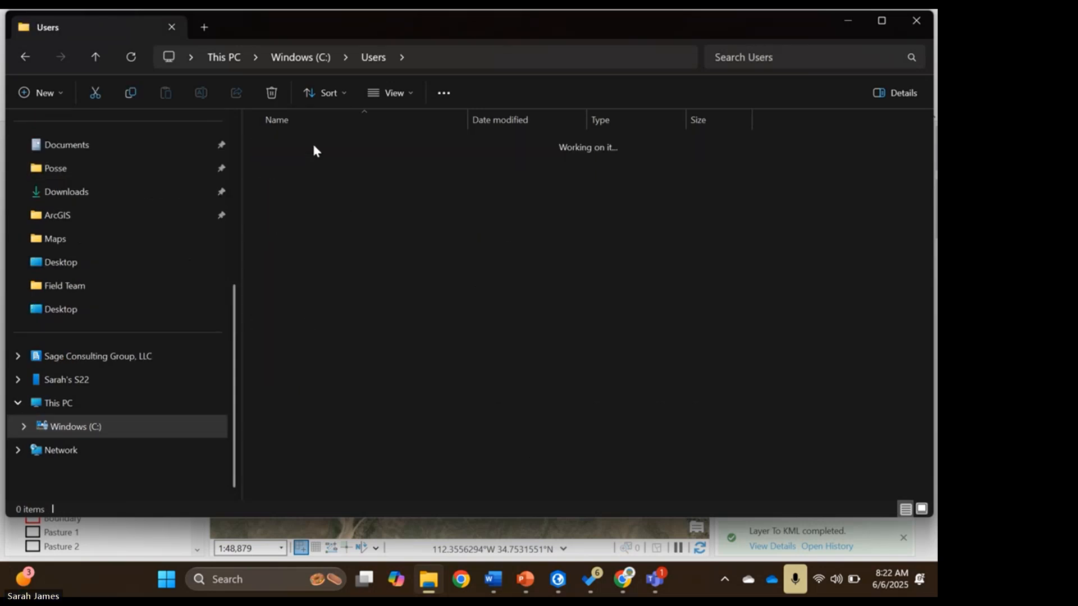
pyautogui.doubleClick(302, 291)
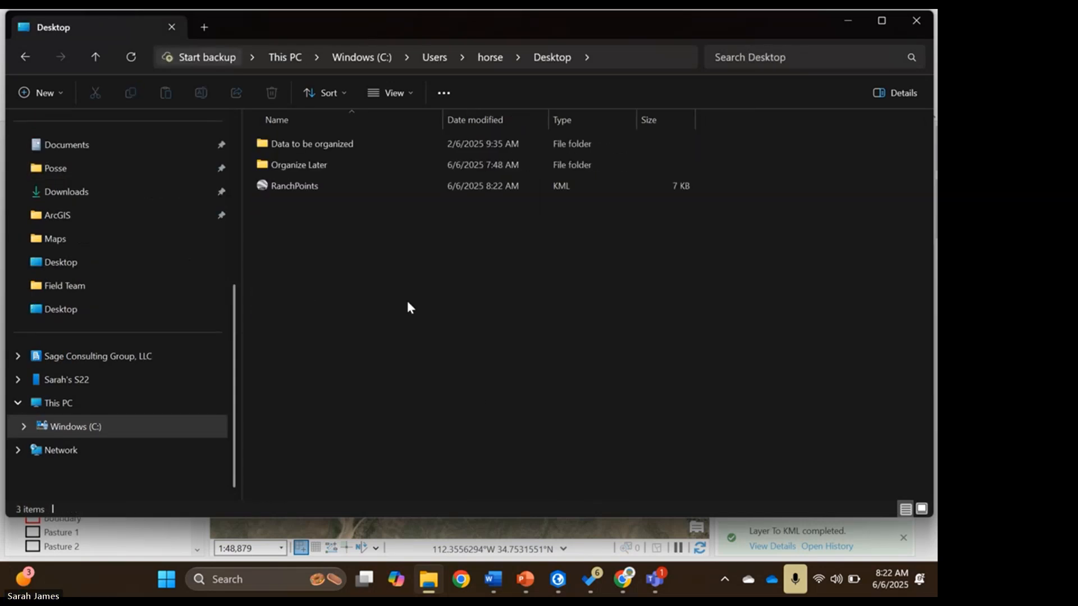
# Open the RanchPoints KML file in Google Earth Pro, dismiss the start-up tips, and check the attributes of placemark 2
pyautogui.doubleClick(312, 187)
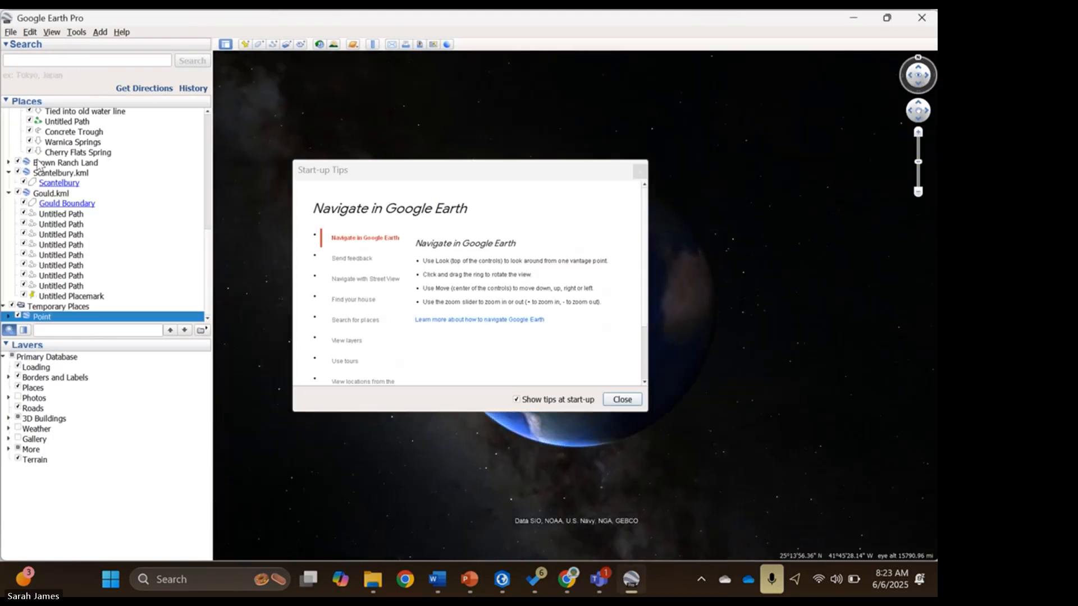
pyautogui.click(9, 173)
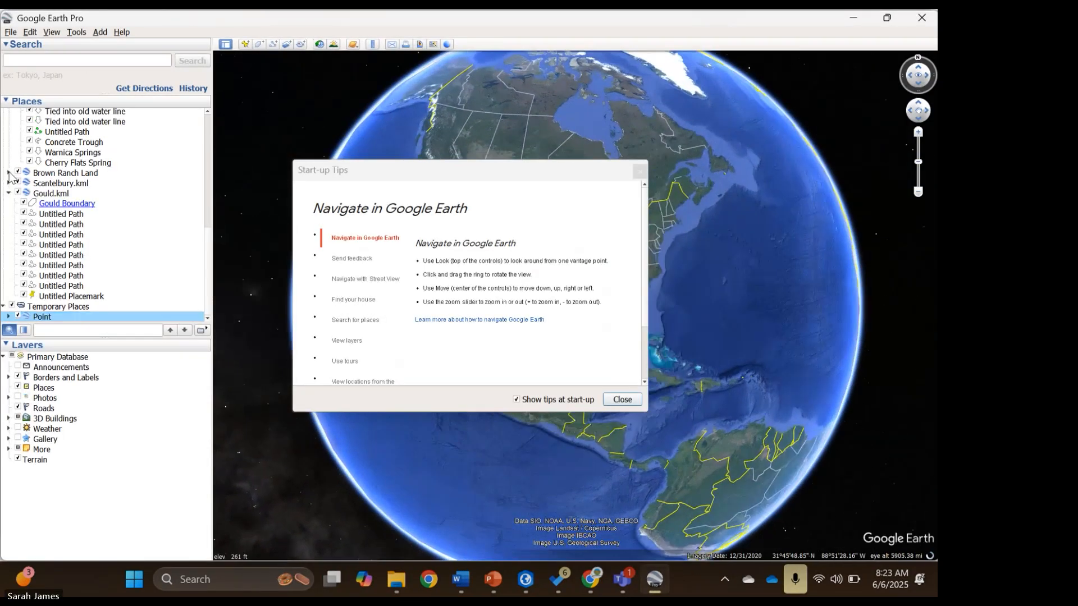
pyautogui.scroll(8, 11, 168)
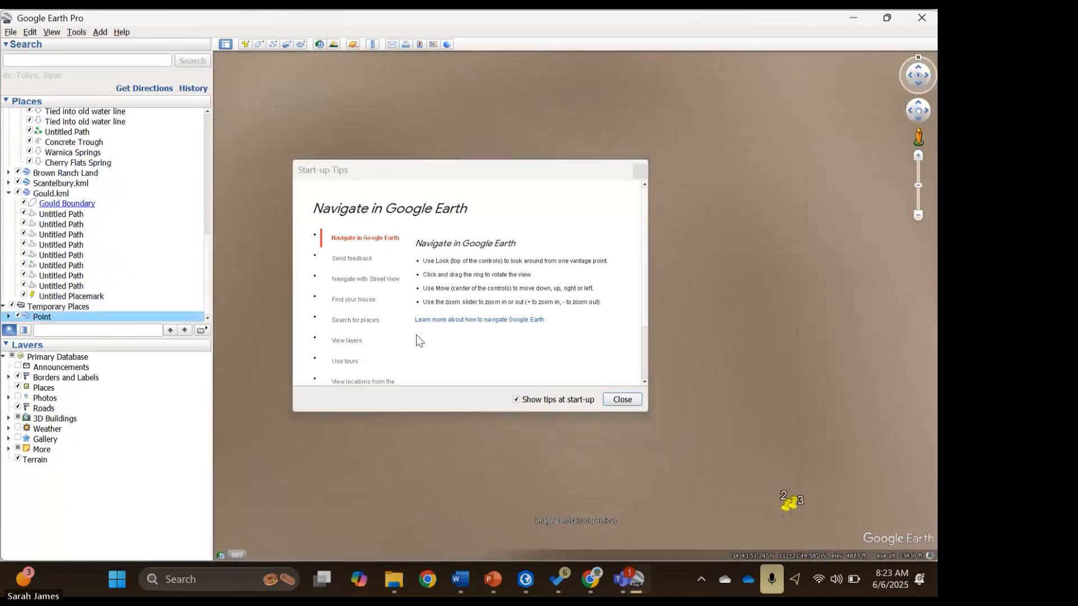
pyautogui.click(622, 400)
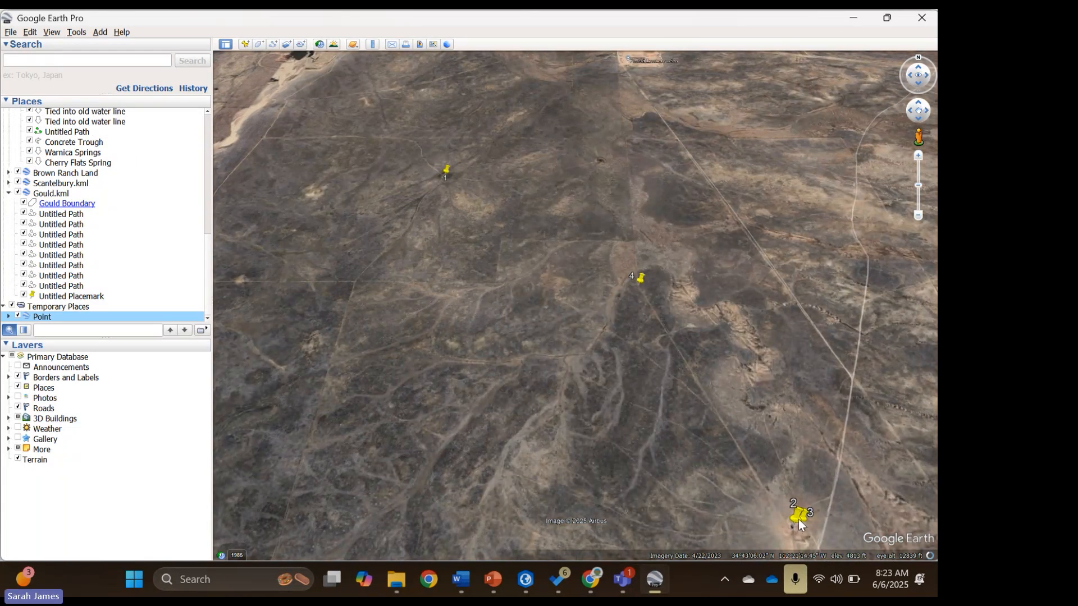
pyautogui.click(795, 517)
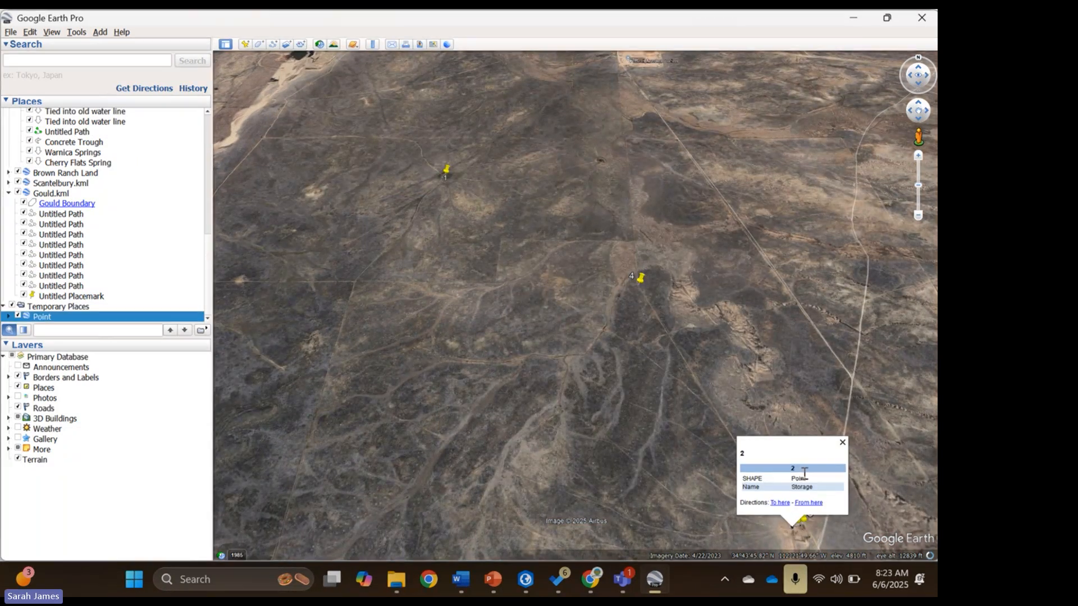
pyautogui.moveTo(814, 487); pyautogui.dragTo(780, 487)
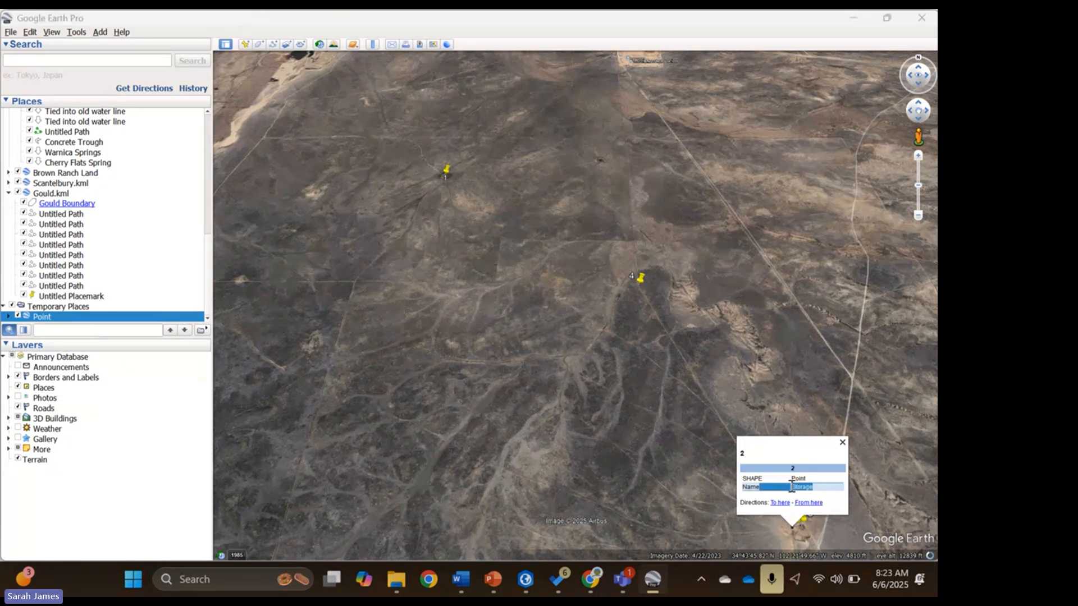
# Close Google Earth Pro, discarding the unsaved temporary places, and minimize File Explorer to return to ArcGIS Pro
pyautogui.click(921, 20)
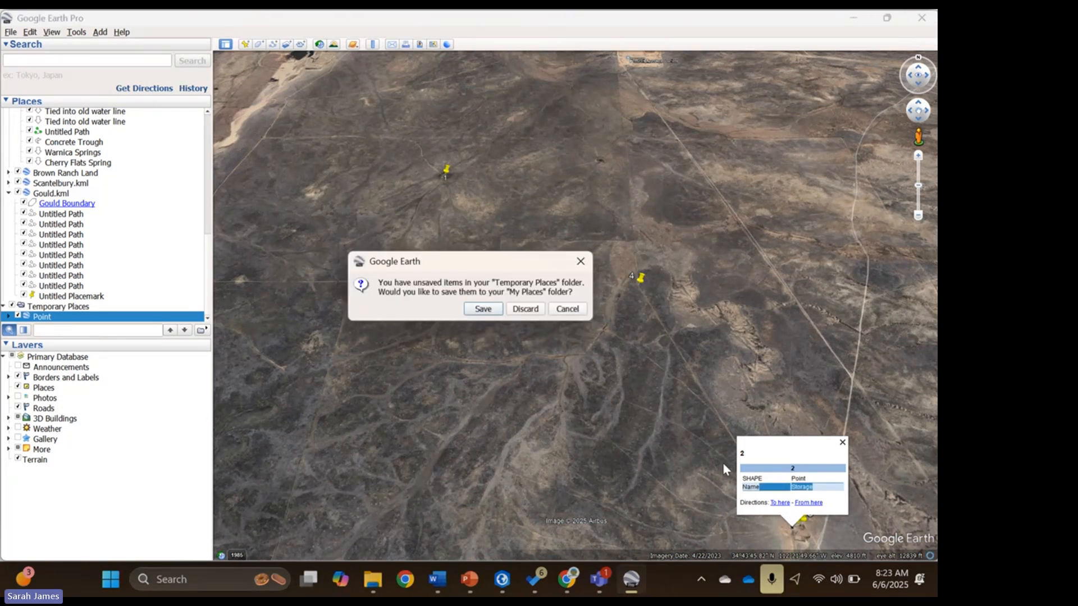
pyautogui.click(525, 310)
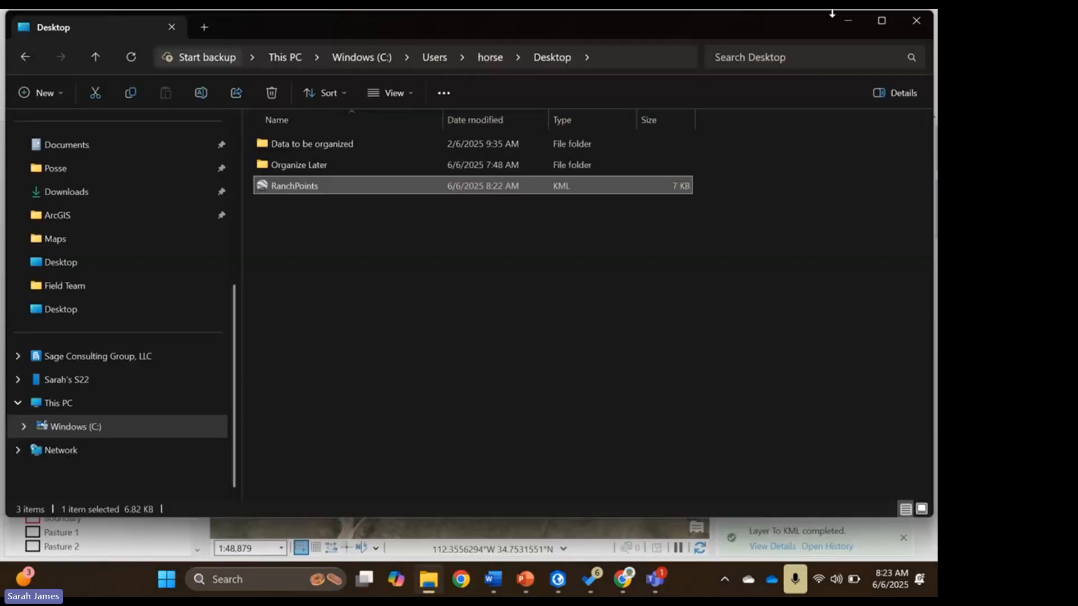
pyautogui.click(848, 23)
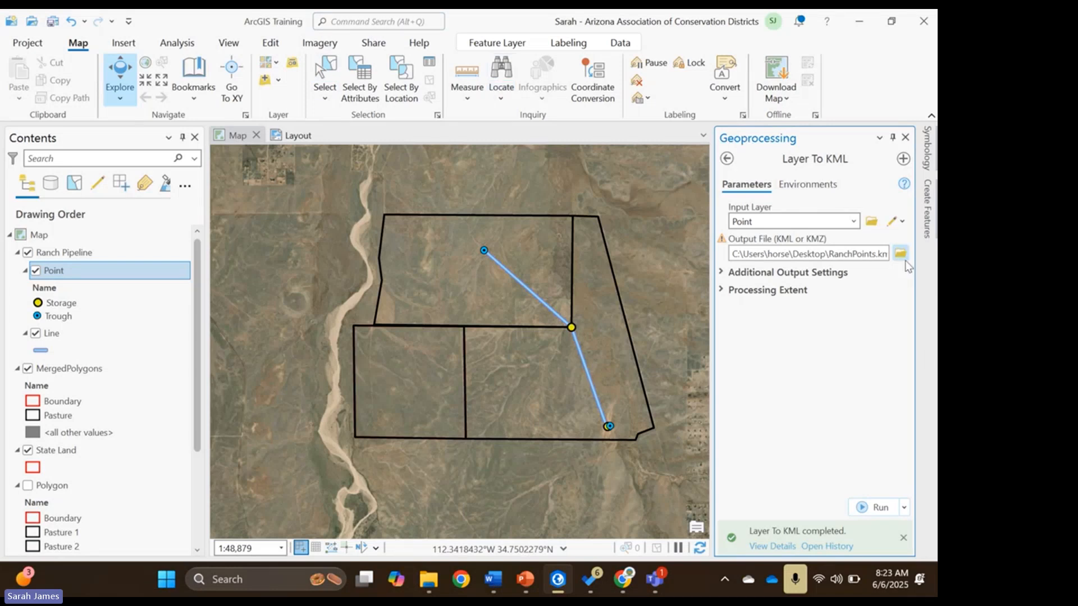
# Search the commands for gpx and open the Features To GPX conversion tool
pyautogui.click(394, 23)
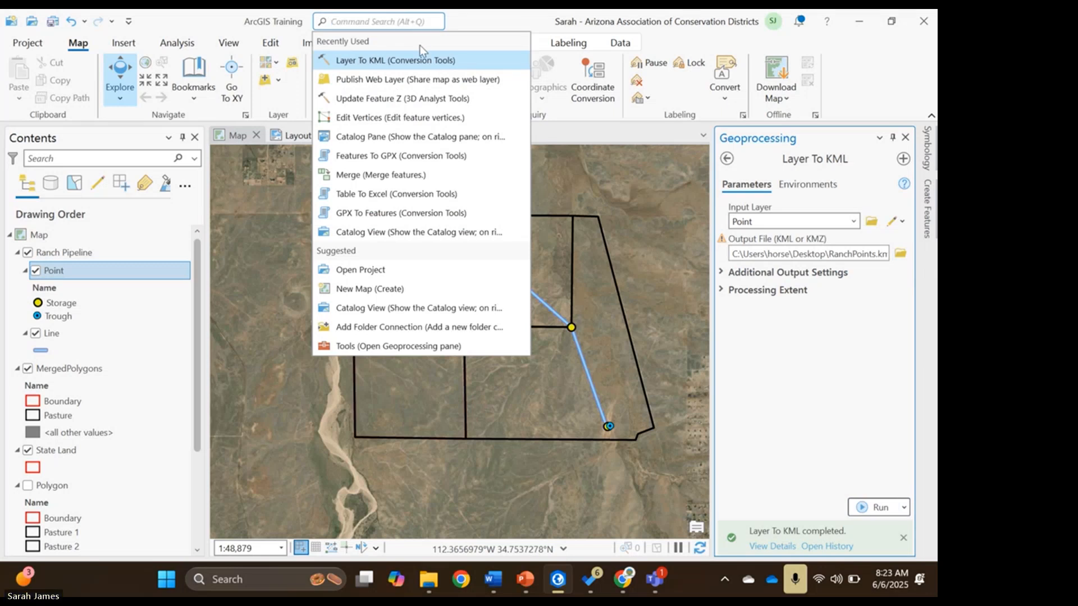
pyautogui.write('gpz')
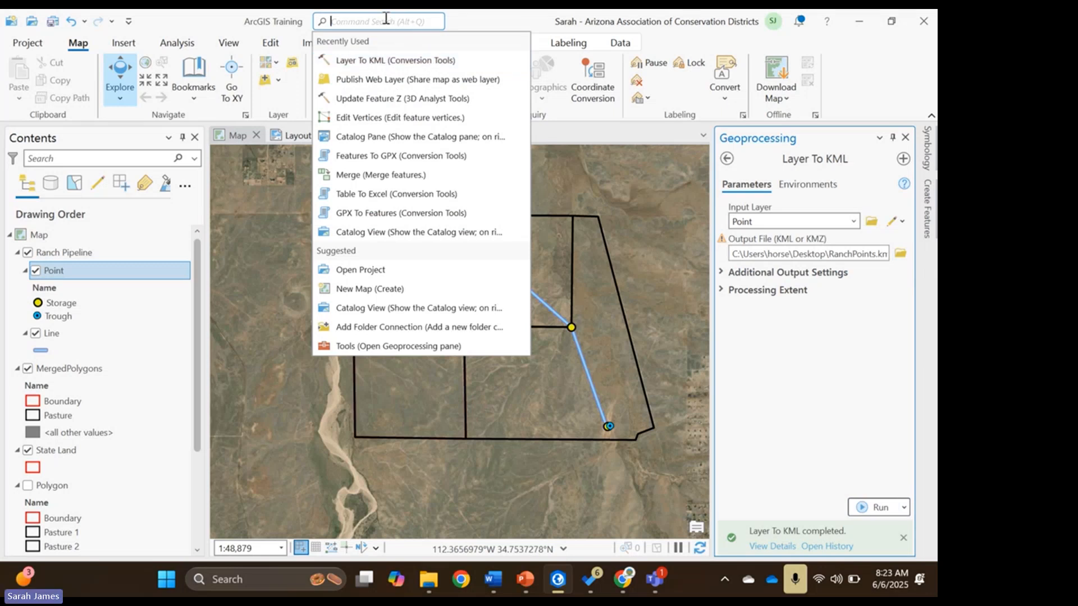
pyautogui.press('BackSpace')
pyautogui.write('x')
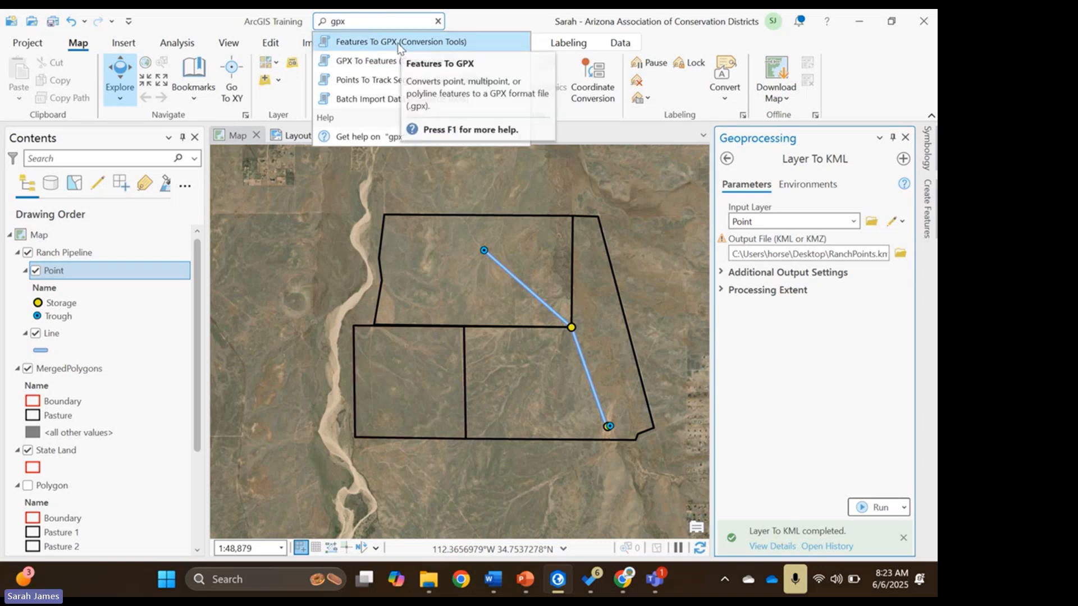
pyautogui.click(398, 43)
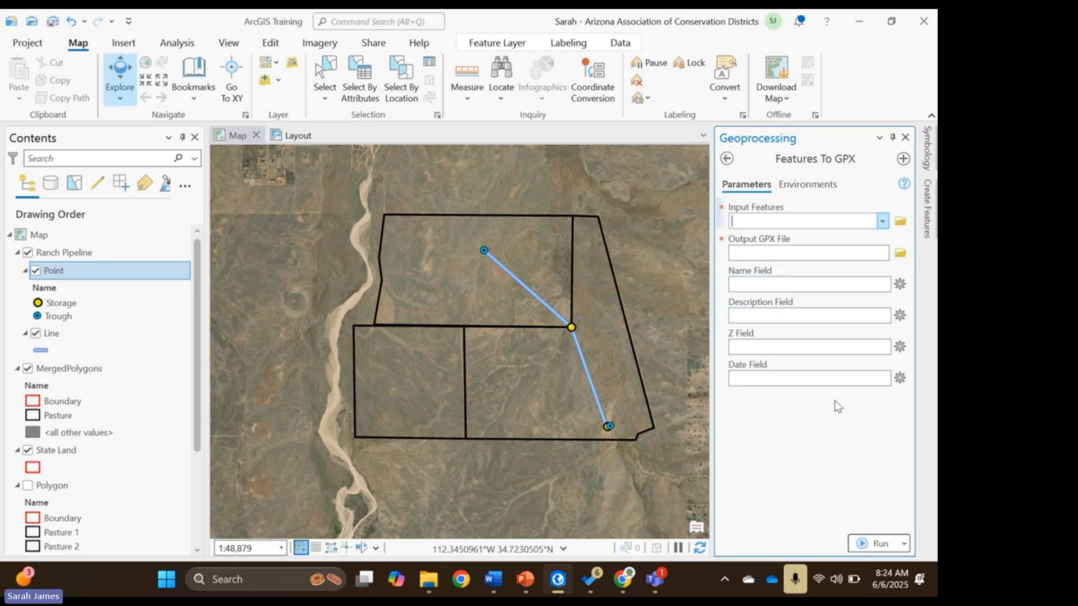
# Choose the Point layer of the Ranch Pipeline group as the input features for the GPX conversion
pyautogui.click(883, 222)
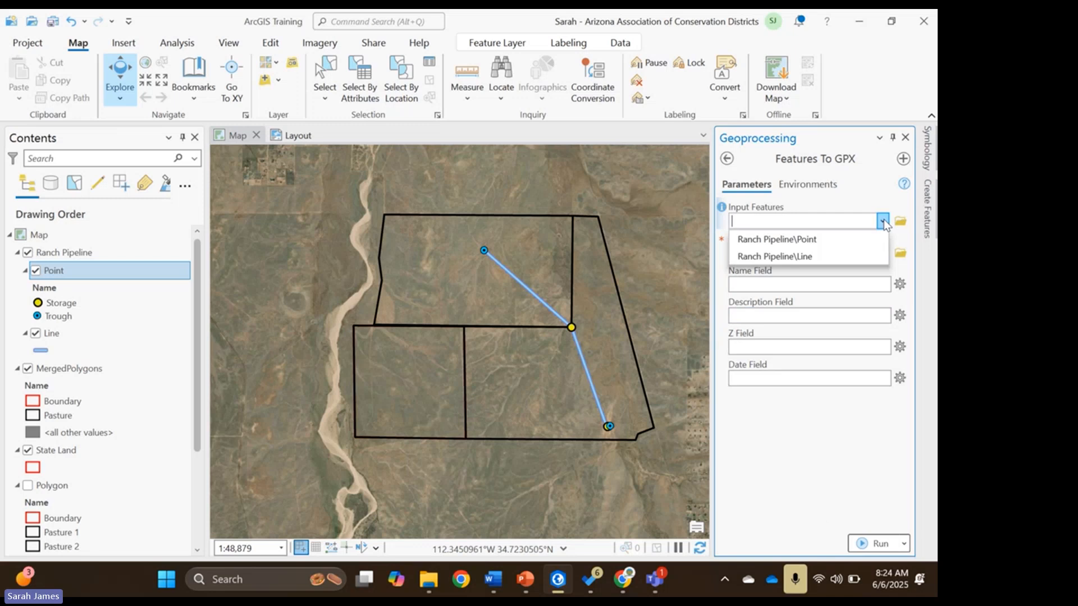
pyautogui.click(814, 240)
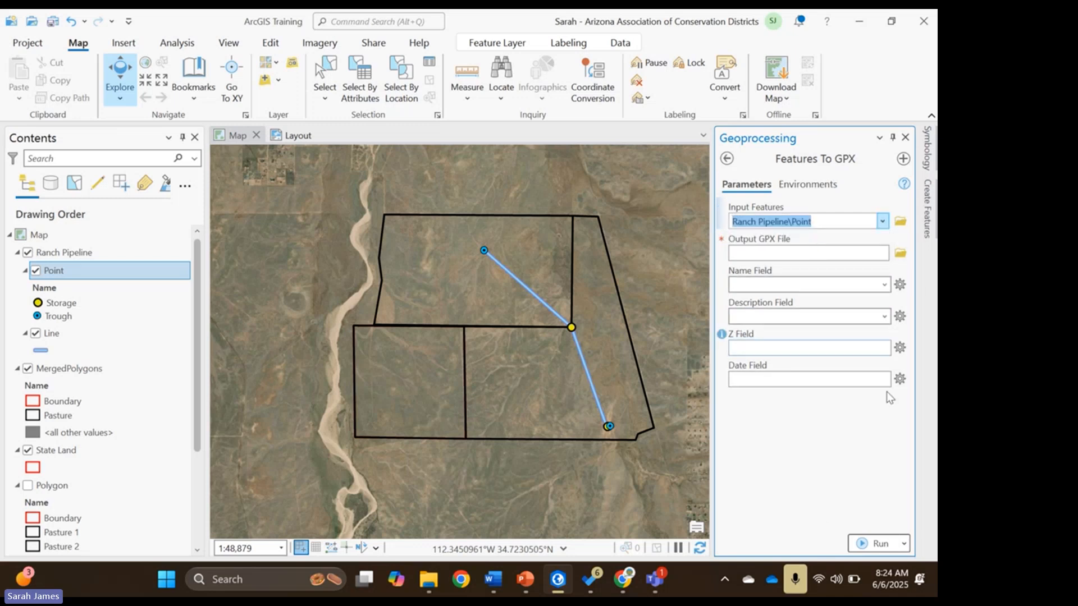
pyautogui.click(883, 222)
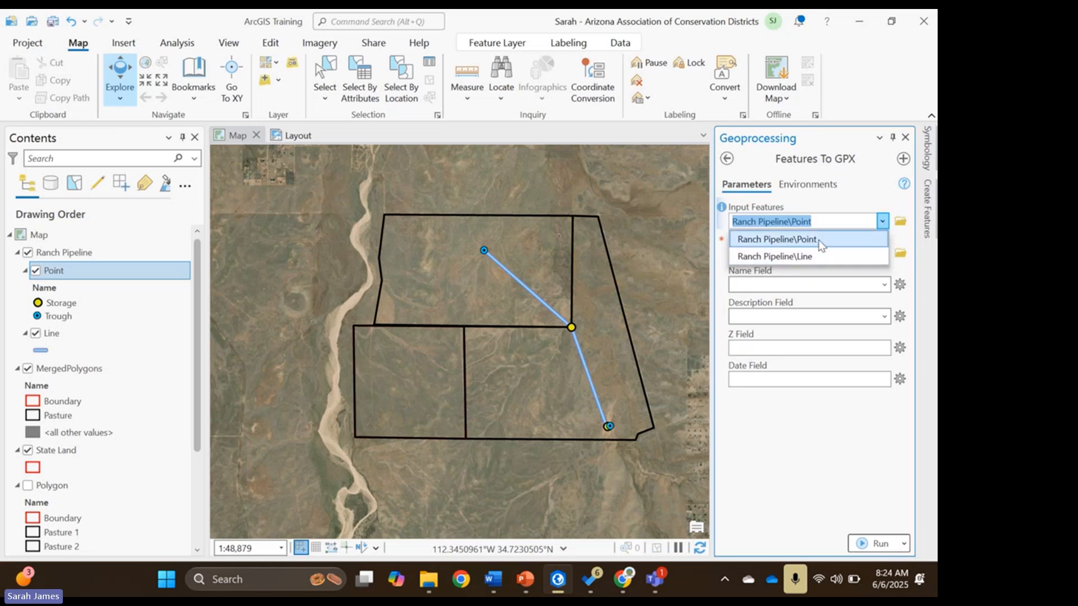
pyautogui.click(849, 239)
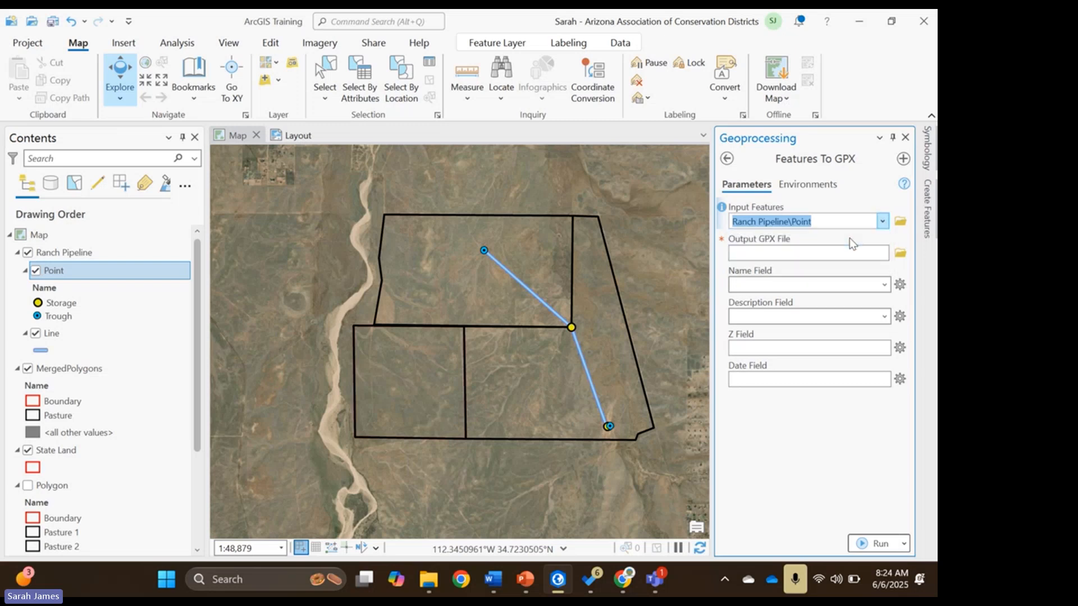
# Browse for the output GPX file location and open the user profile's Desktop folder on the C: drive
pyautogui.click(898, 253)
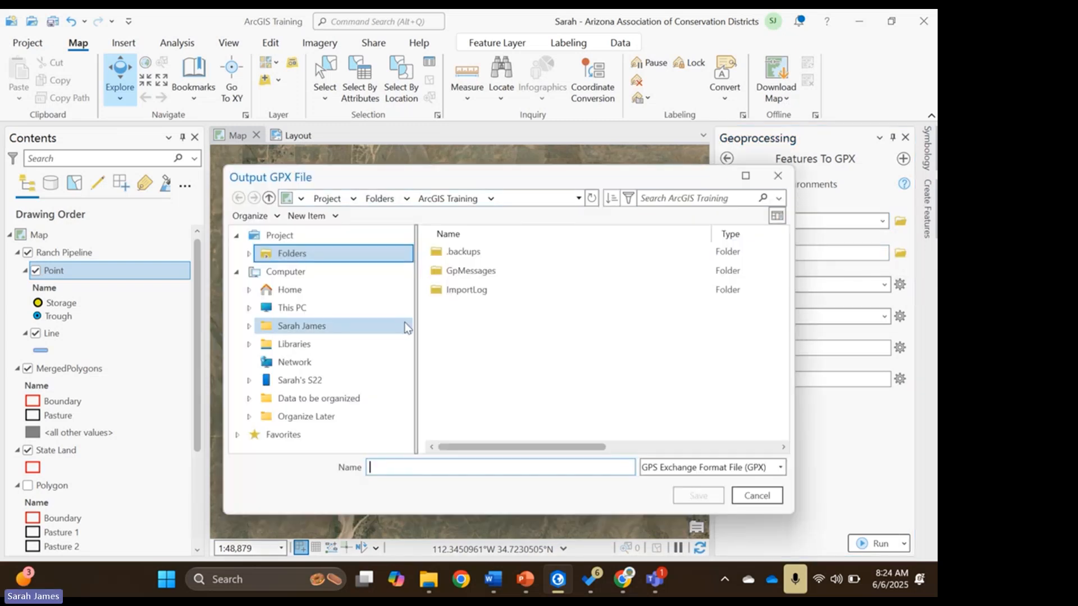
pyautogui.click(287, 309)
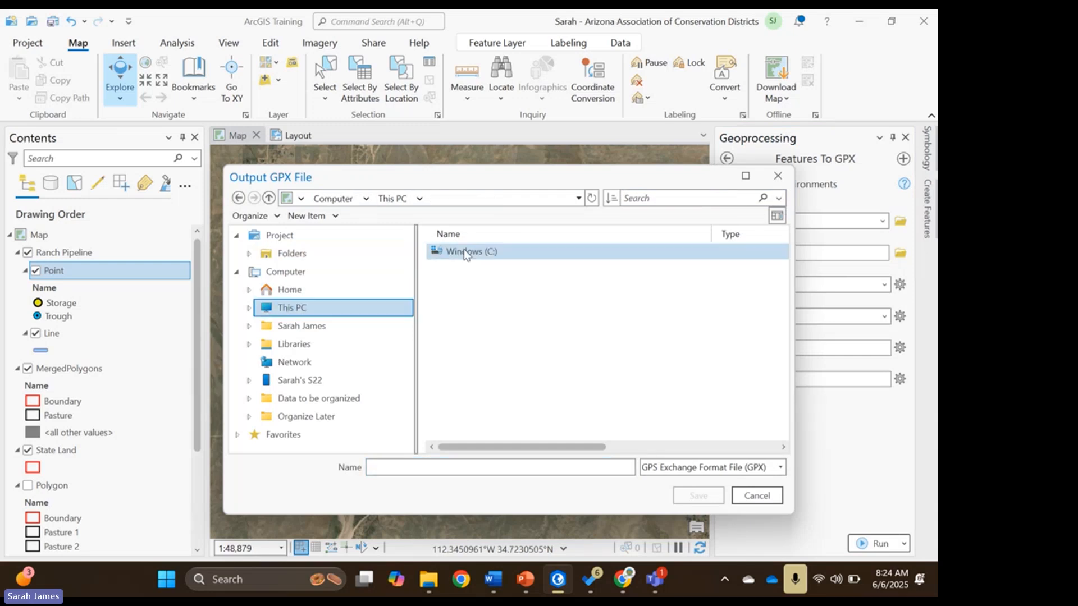
pyautogui.doubleClick(465, 254)
pyautogui.doubleClick(458, 409)
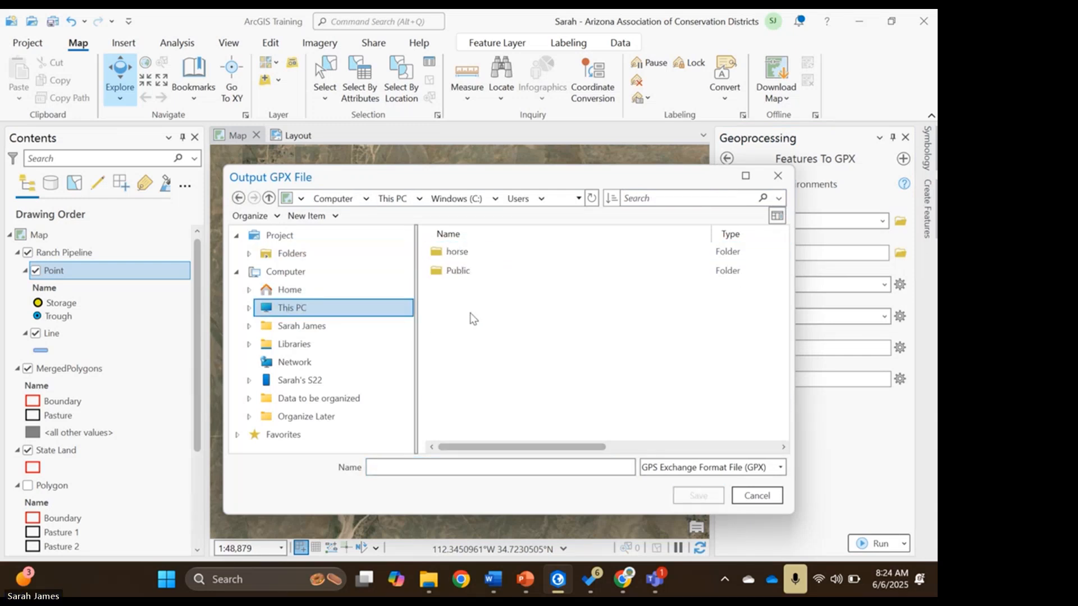
pyautogui.doubleClick(473, 254)
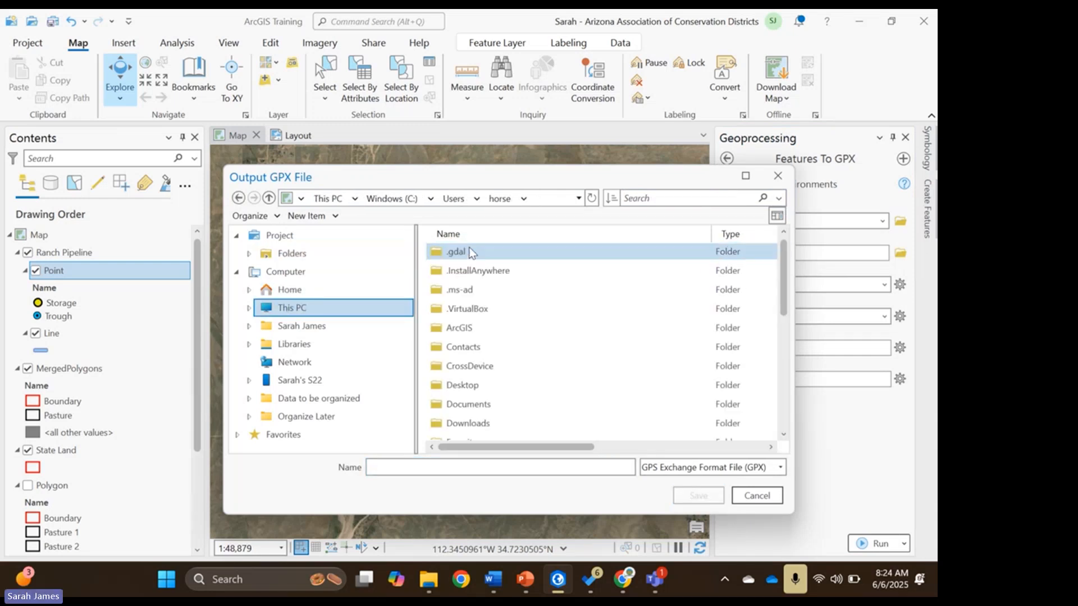
pyautogui.doubleClick(473, 386)
# Save the output file as RanchLines in GPS Exchange Format (GPX) on the Desktop
pyautogui.click(457, 471)
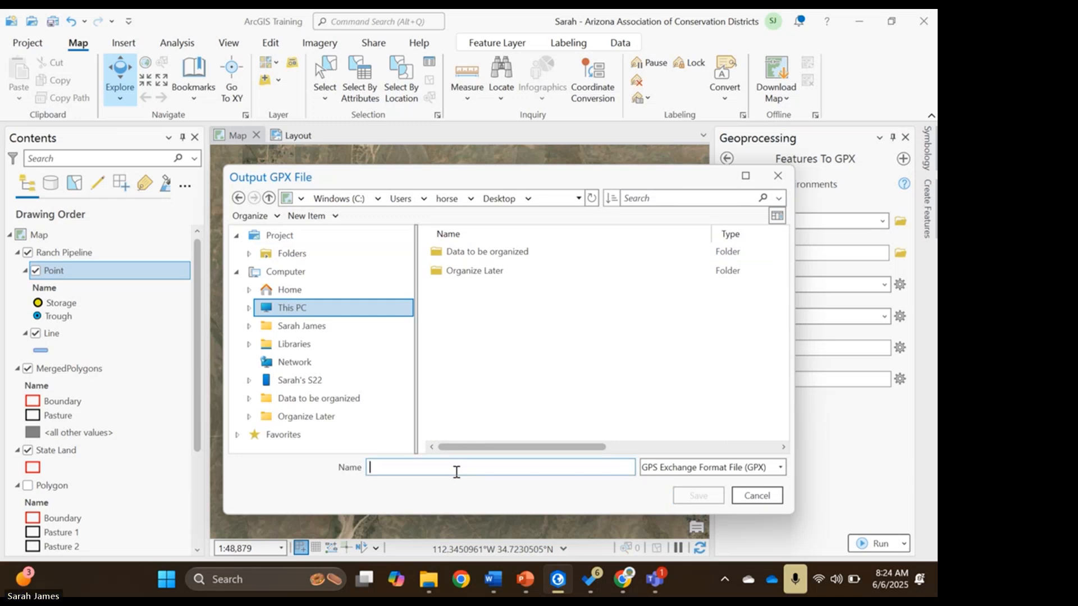
pyautogui.write('RanchLine')
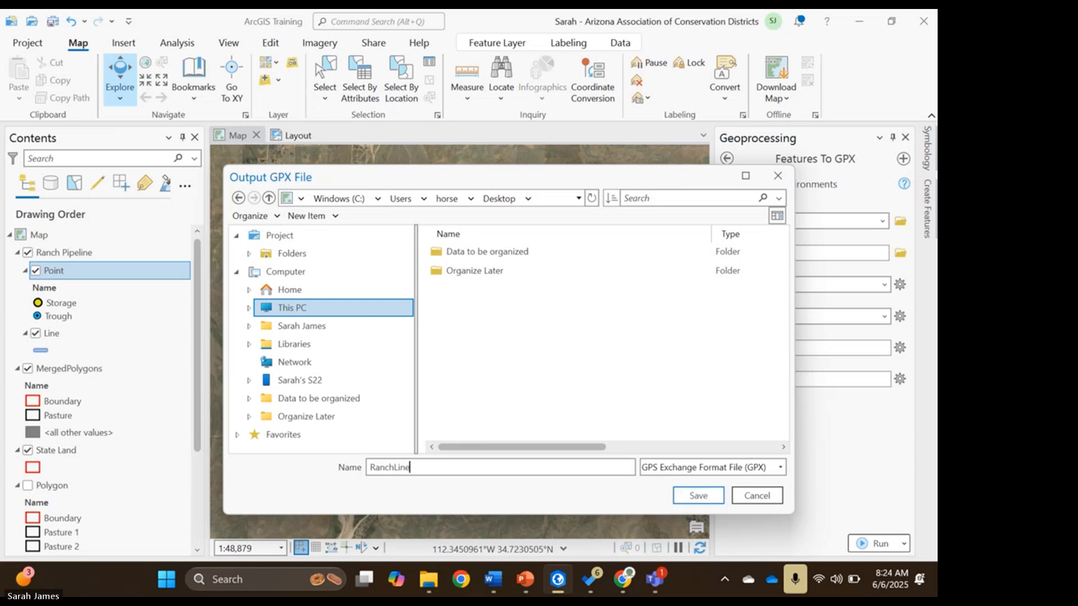
pyautogui.write('s')
pyautogui.click(781, 467)
pyautogui.click(780, 467)
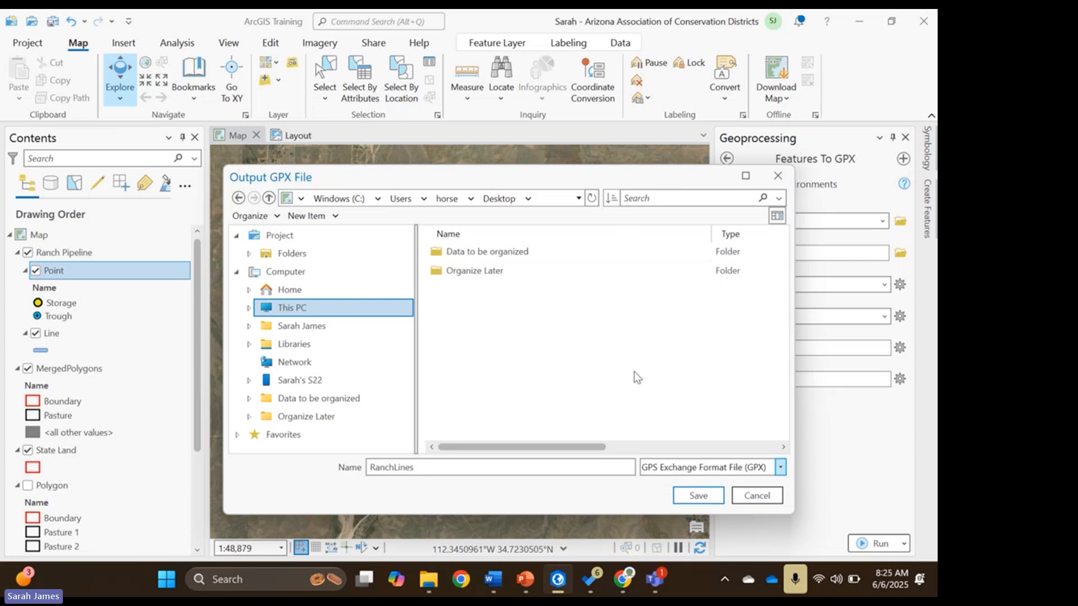
pyautogui.click(718, 500)
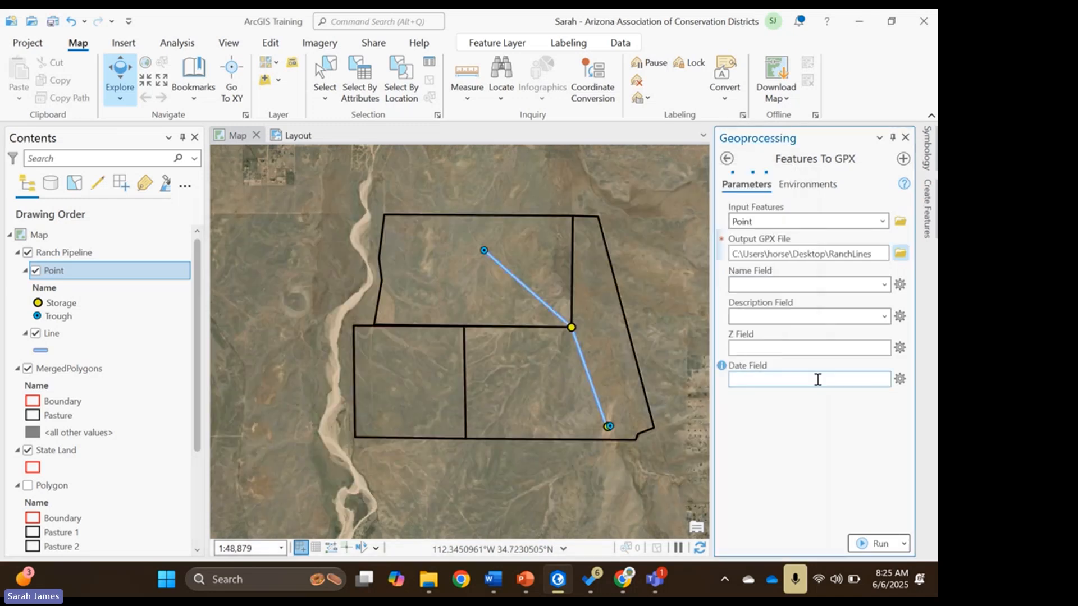
# Change the input features to Ranch Pipeline\Line and set the name field to Name
pyautogui.click(883, 222)
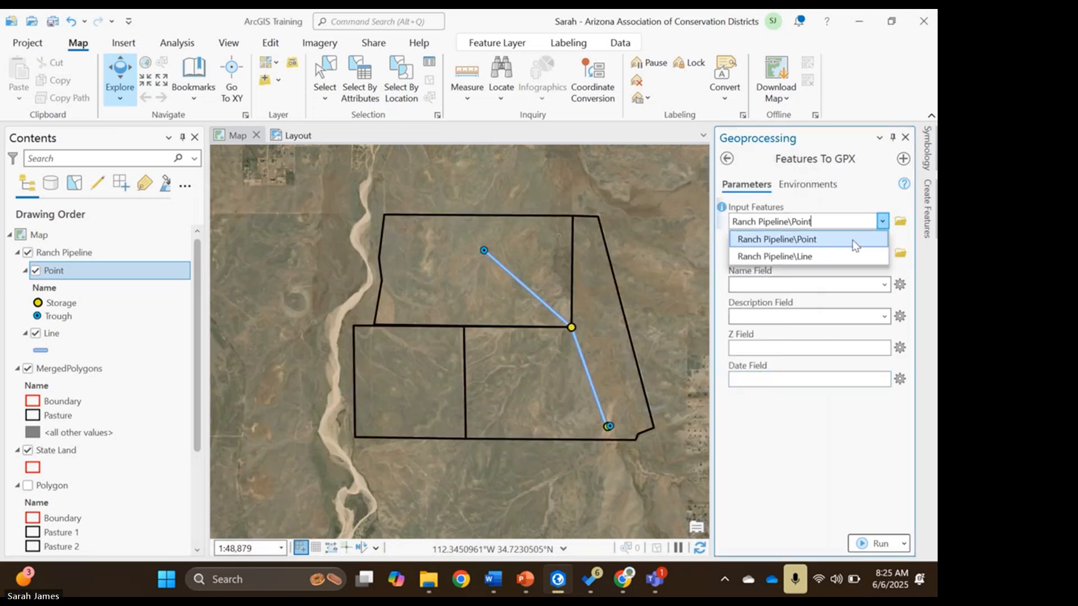
pyautogui.click(838, 252)
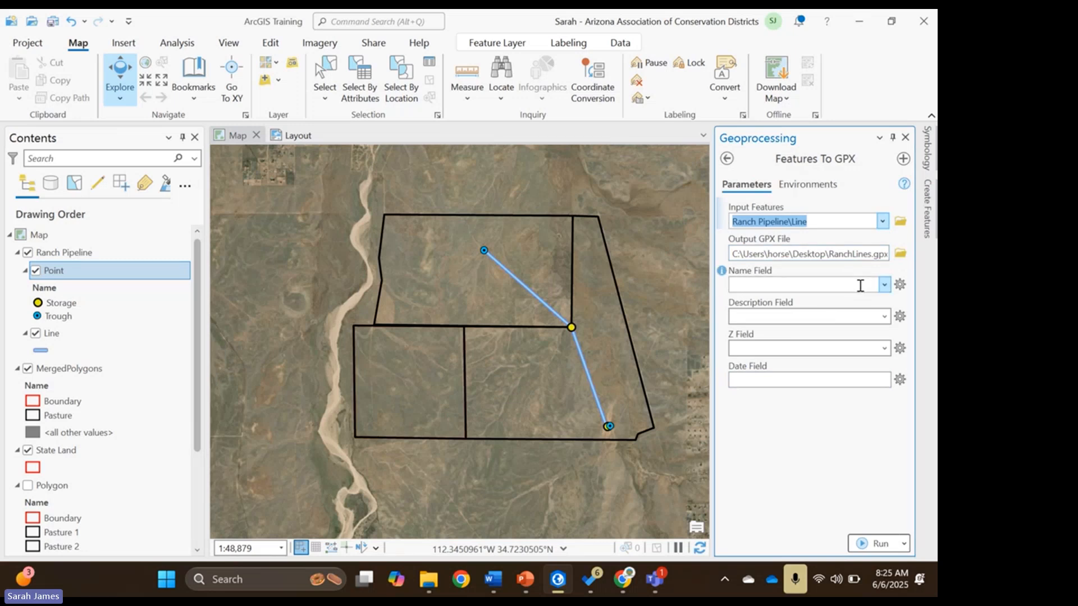
pyautogui.click(884, 285)
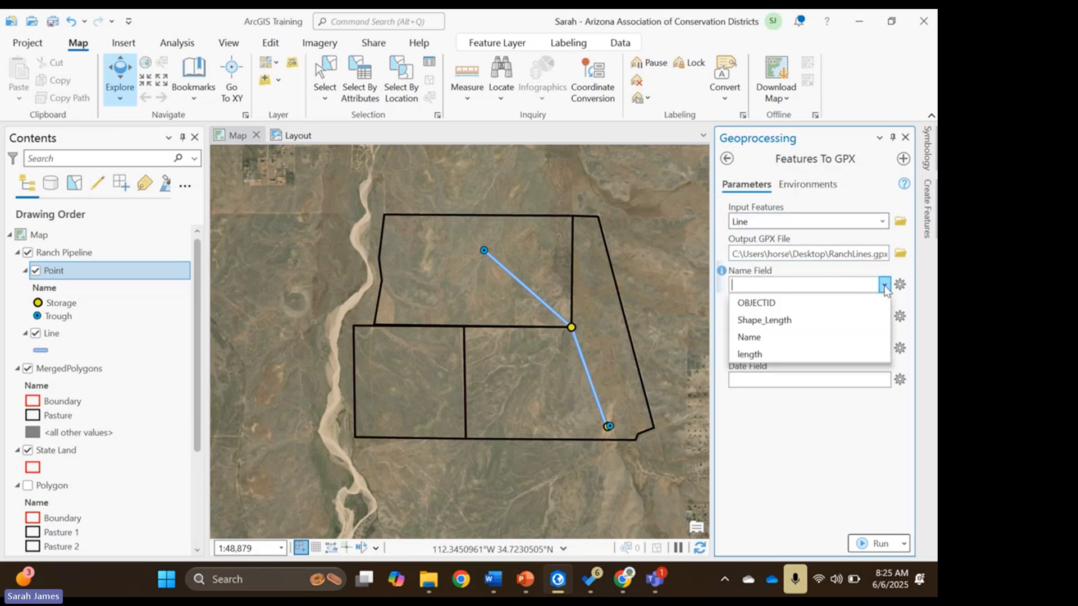
pyautogui.click(833, 336)
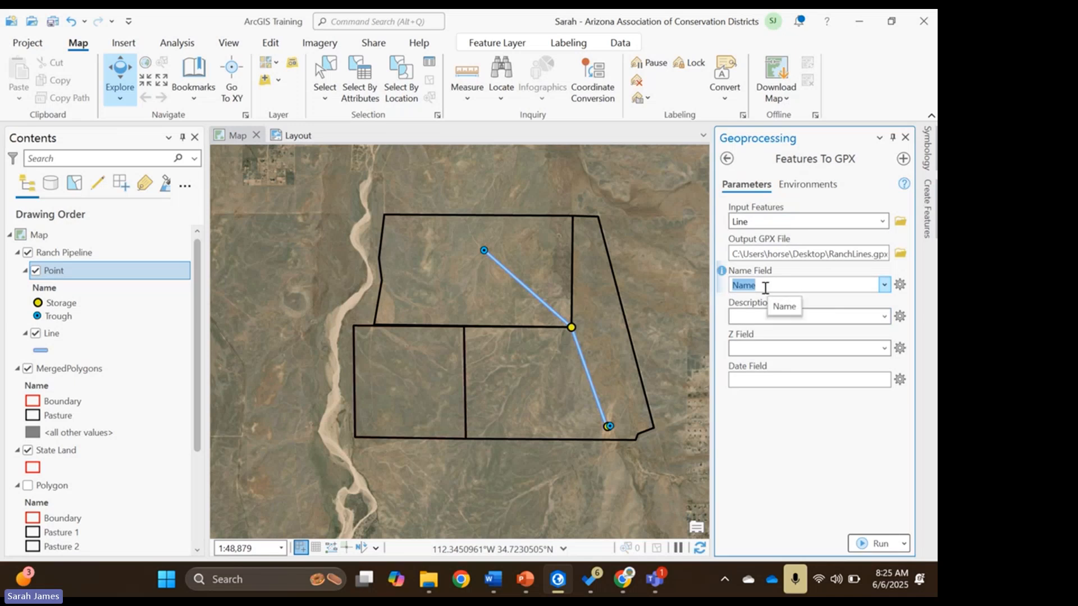
# Set the description field to Name and run the Features To GPX conversion
pyautogui.click(885, 317)
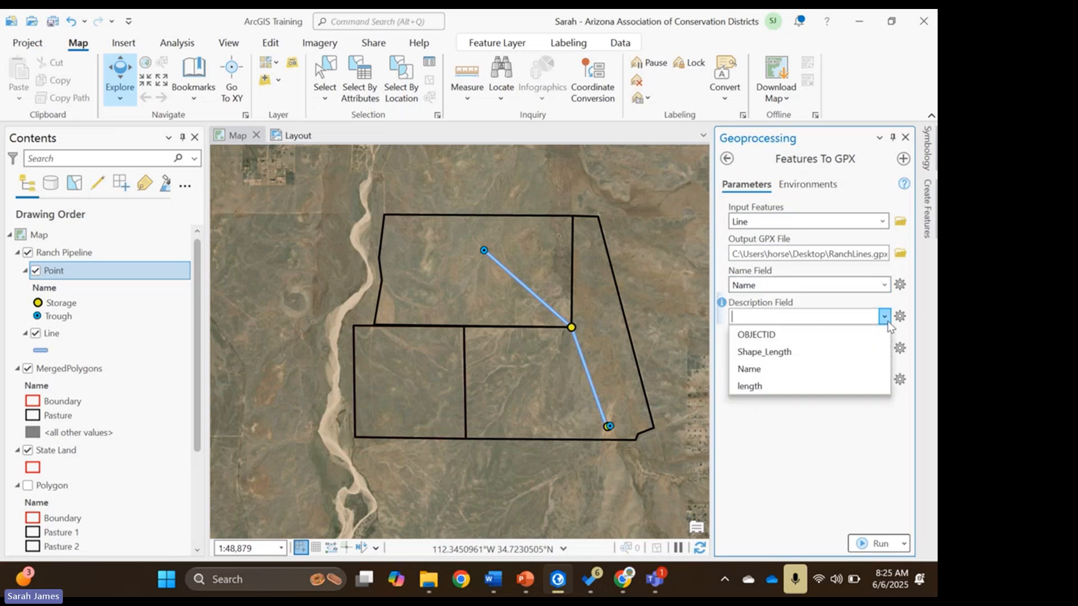
pyautogui.click(818, 423)
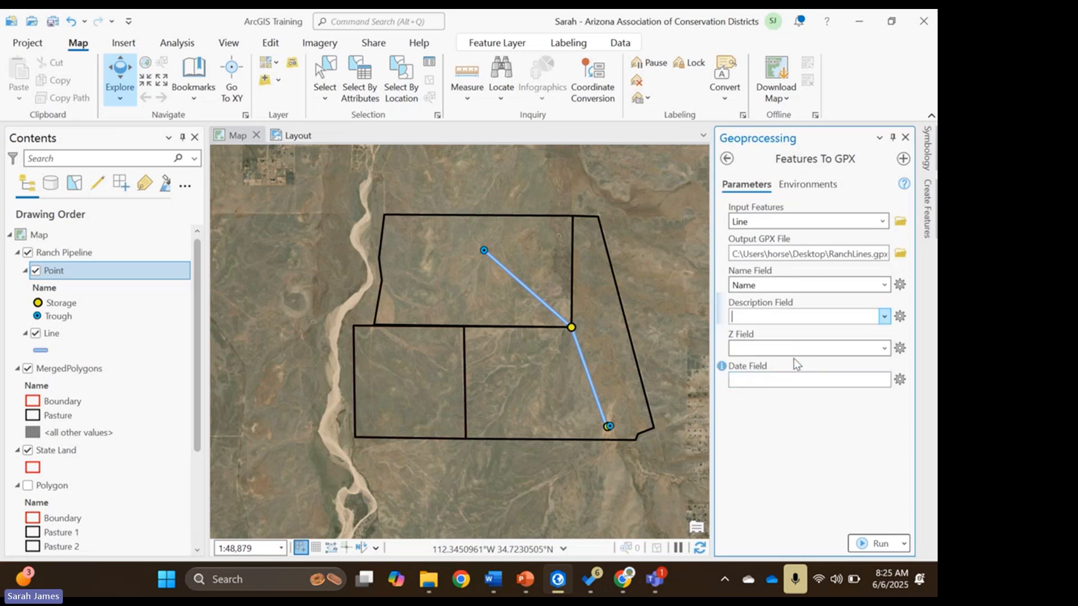
pyautogui.click(883, 317)
pyautogui.click(763, 369)
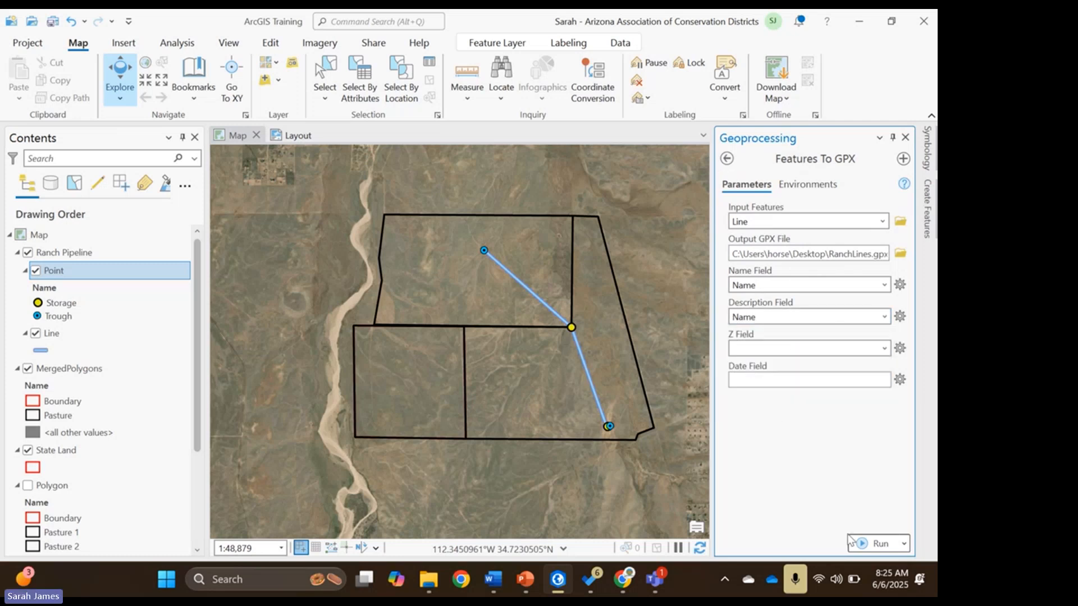
pyautogui.click(863, 545)
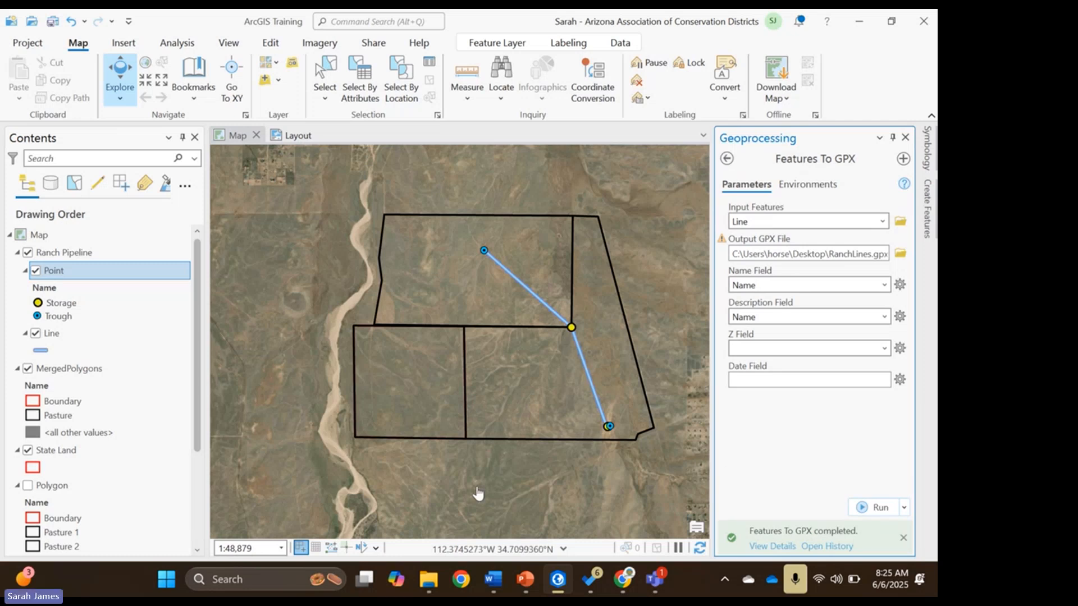
# Switch to File Explorer to check the Desktop folder for the exported RanchLines.gpx file, and minimize the window
pyautogui.moveTo(428, 579)
pyautogui.click(458, 451)
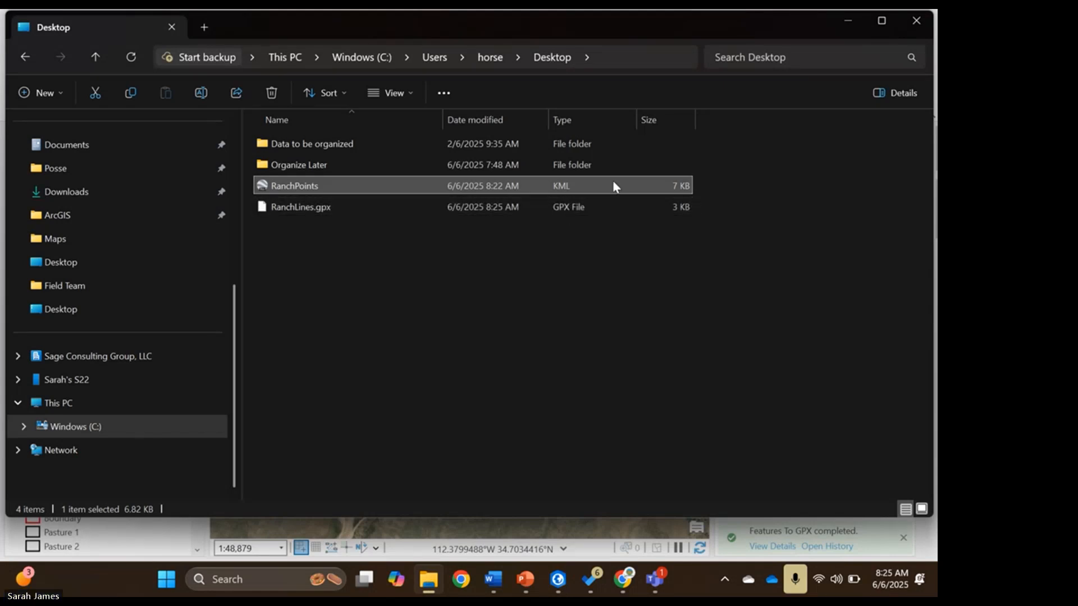
pyautogui.click(858, 24)
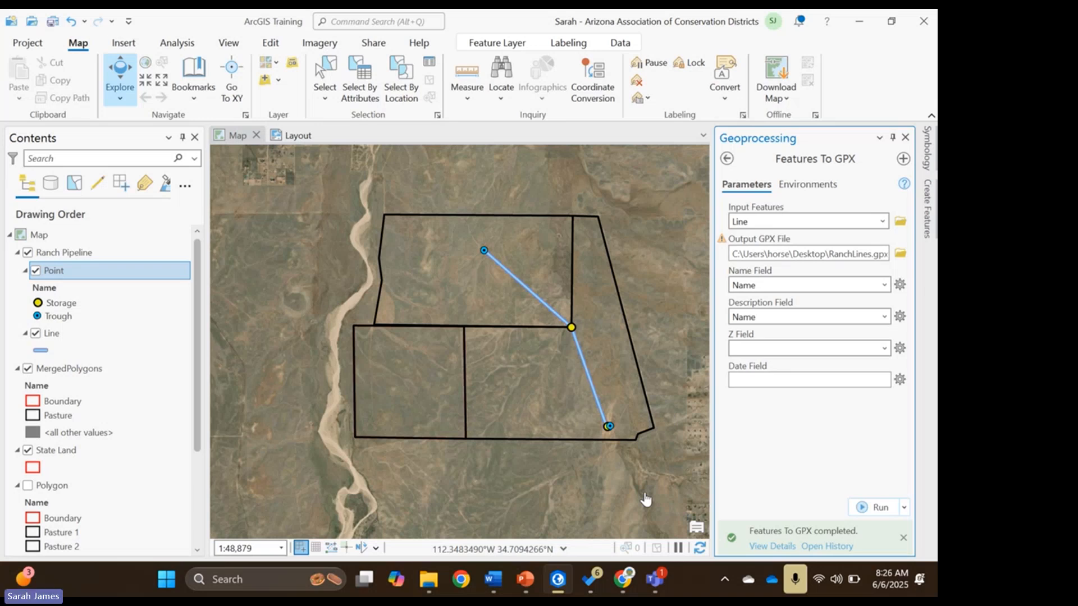
# Switch to the onX Hunt web map in Chrome and close the About this Area information
pyautogui.moveTo(630, 576)
pyautogui.click(622, 474)
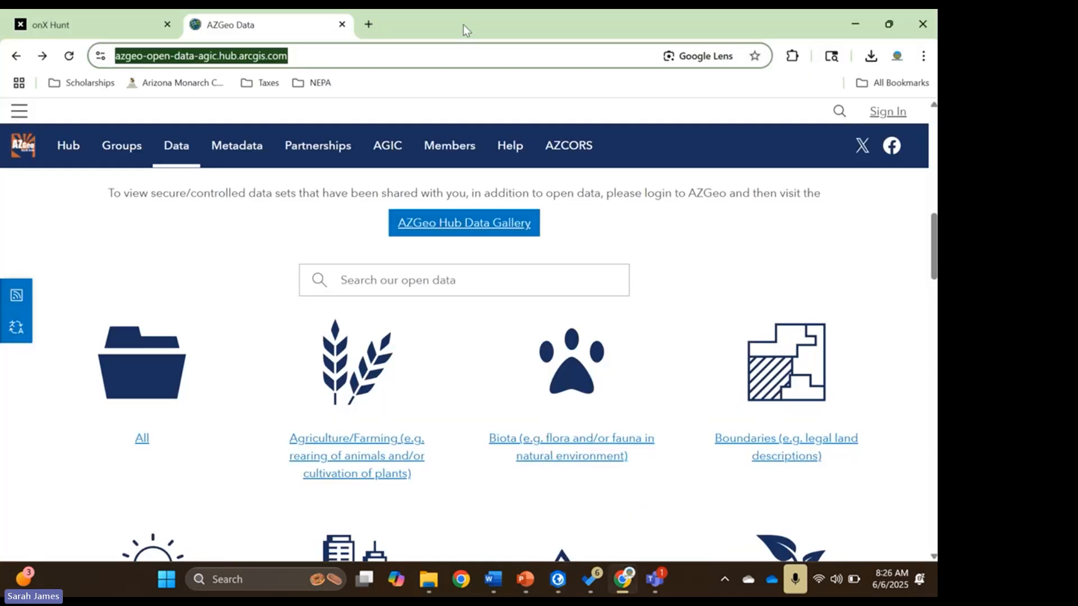
pyautogui.click(96, 22)
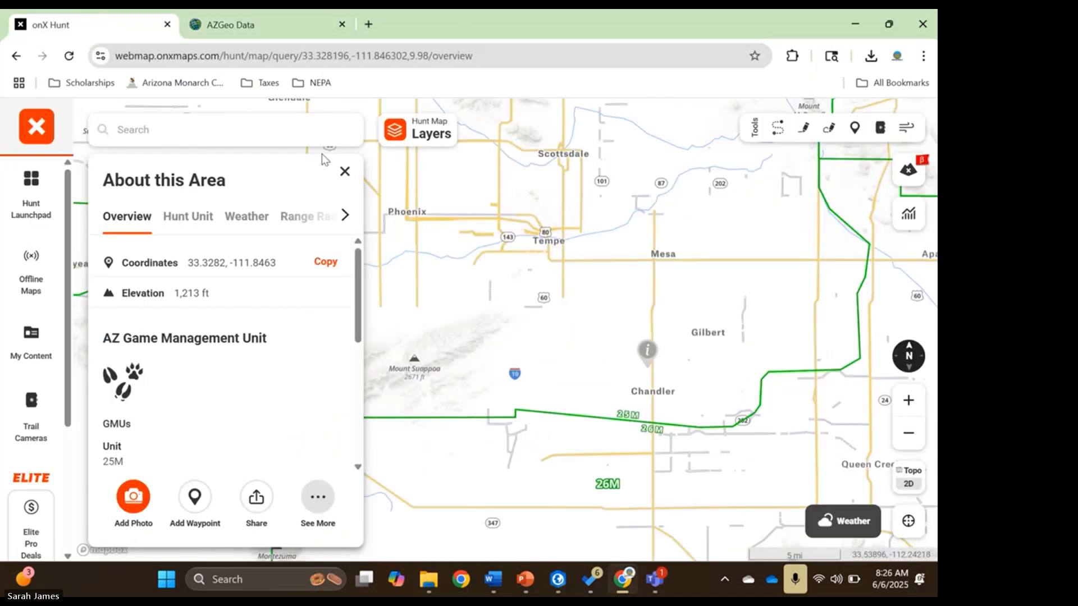
pyautogui.click(343, 172)
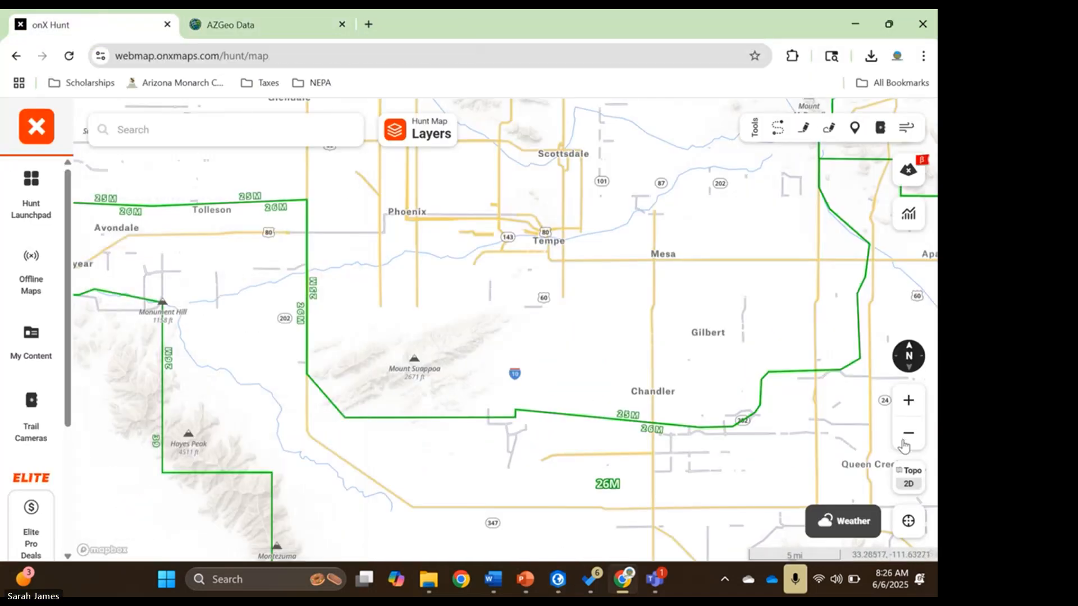
# Zoom the onX Hunt map out from the Phoenix area and recentre it on central Arizona
pyautogui.click(905, 441)
pyautogui.click(903, 442)
pyautogui.click(903, 442)
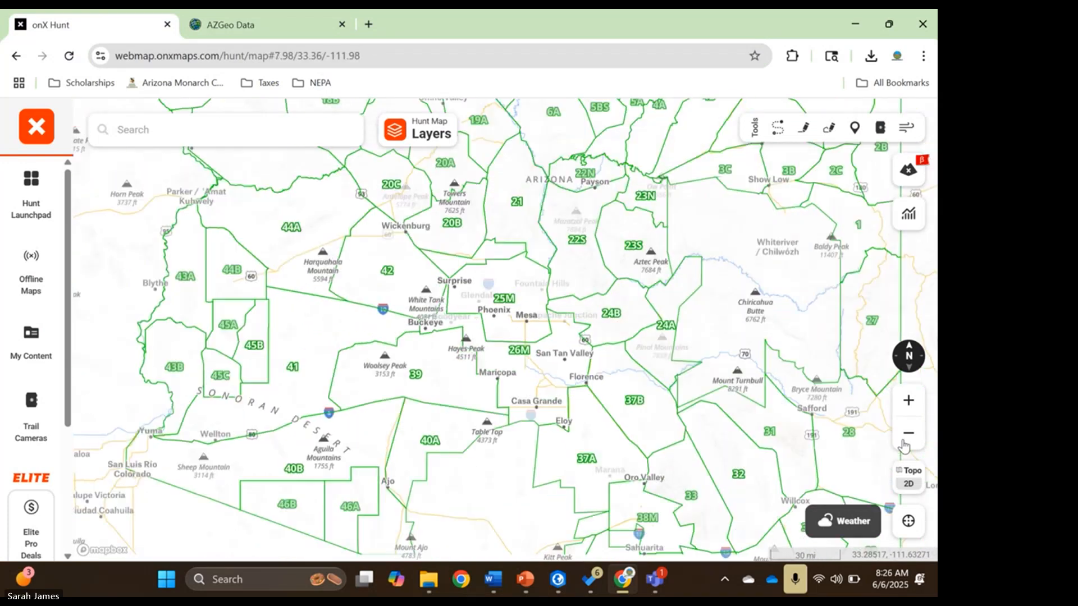
pyautogui.moveTo(635, 262); pyautogui.dragTo(572, 413)
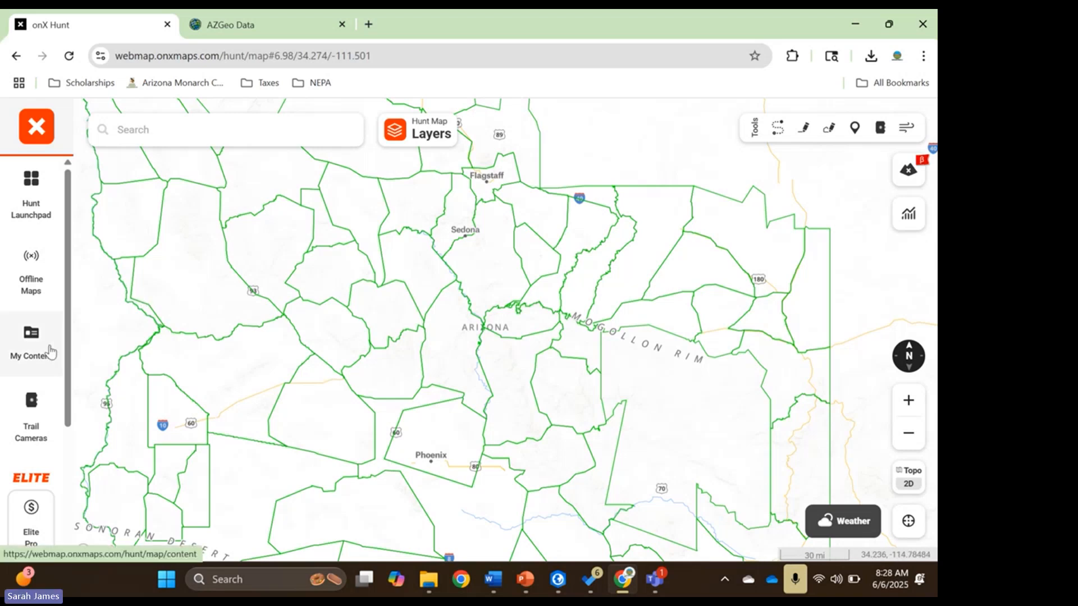
# Turn on the Sections layer from the Land & Access collection of the Hunt map layers
pyautogui.click(396, 139)
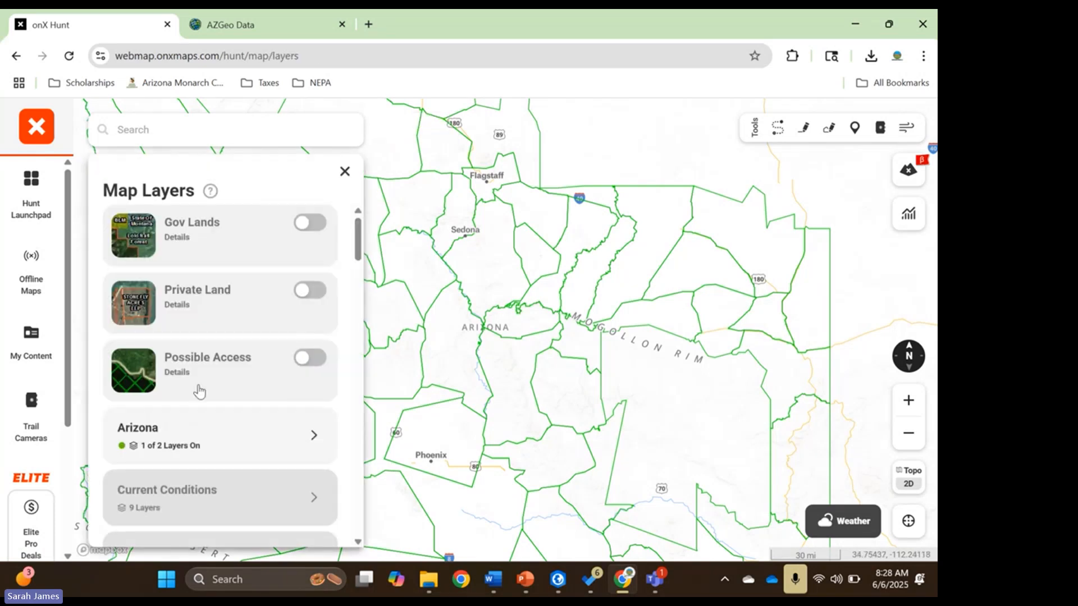
pyautogui.scroll(-4, 206, 421)
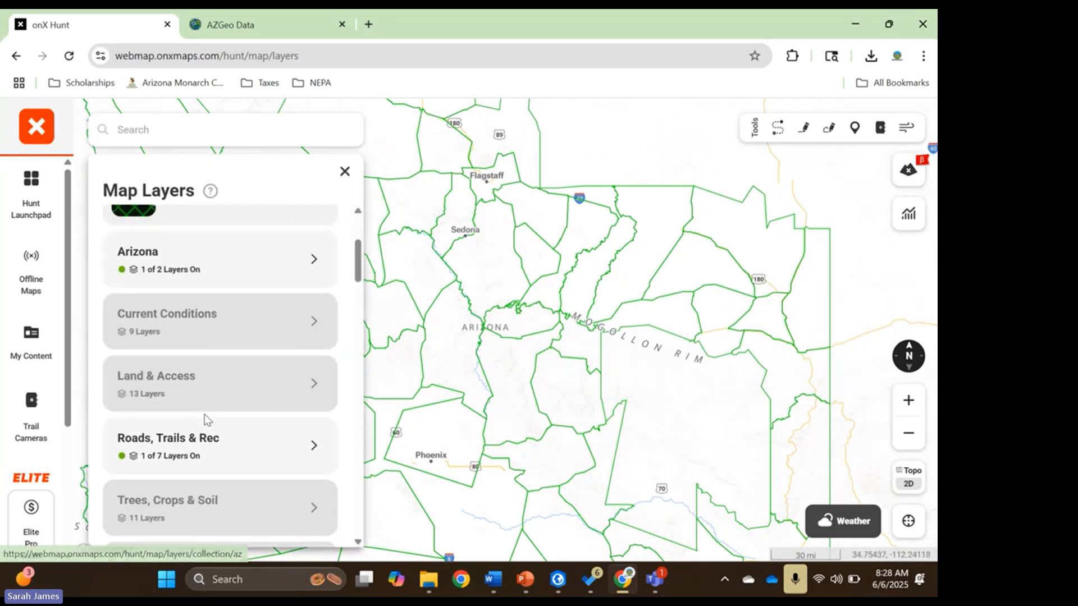
pyautogui.scroll(-1, 204, 414)
pyautogui.scroll(4, 204, 414)
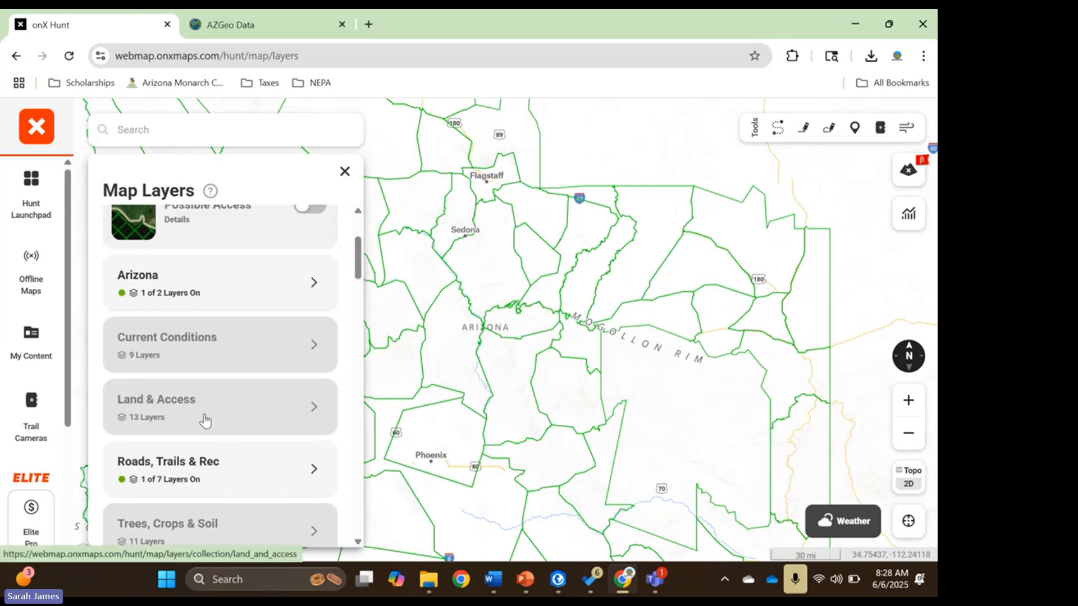
pyautogui.scroll(-2, 206, 420)
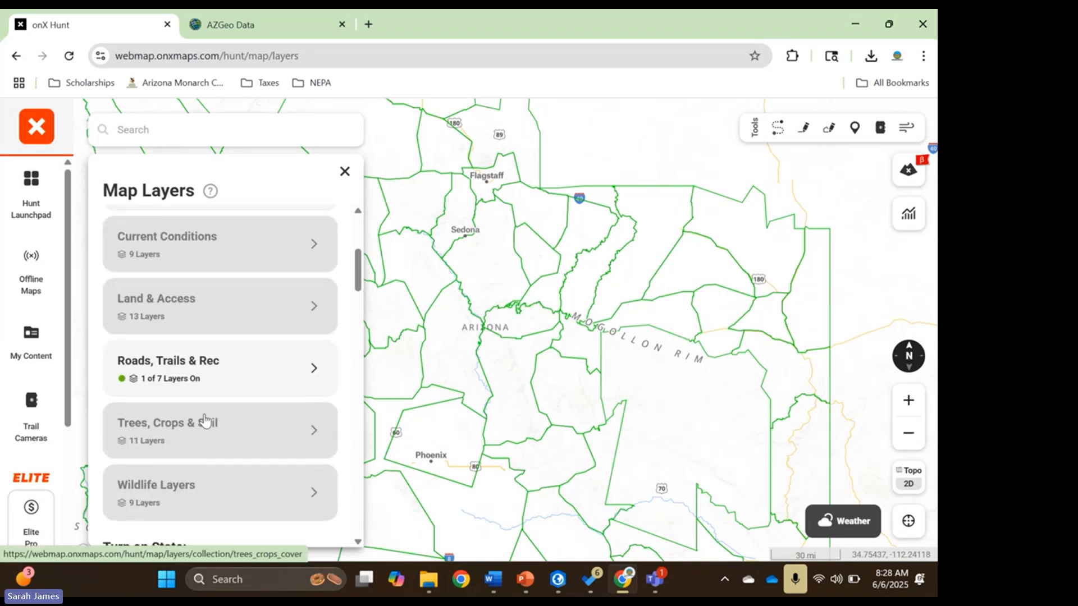
pyautogui.click(244, 302)
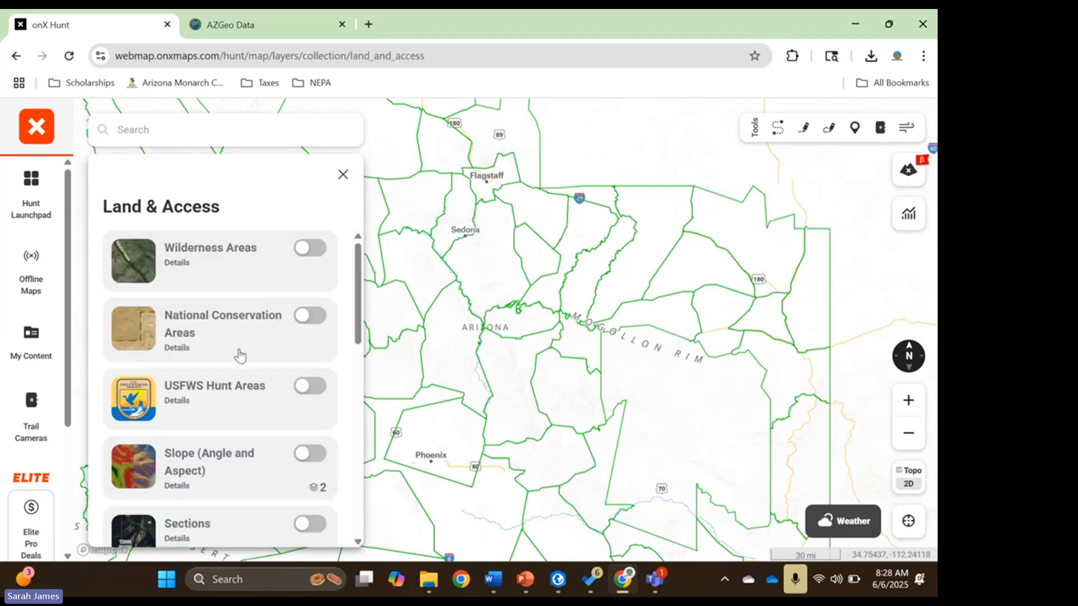
pyautogui.scroll(-2, 238, 353)
pyautogui.scroll(-3, 238, 353)
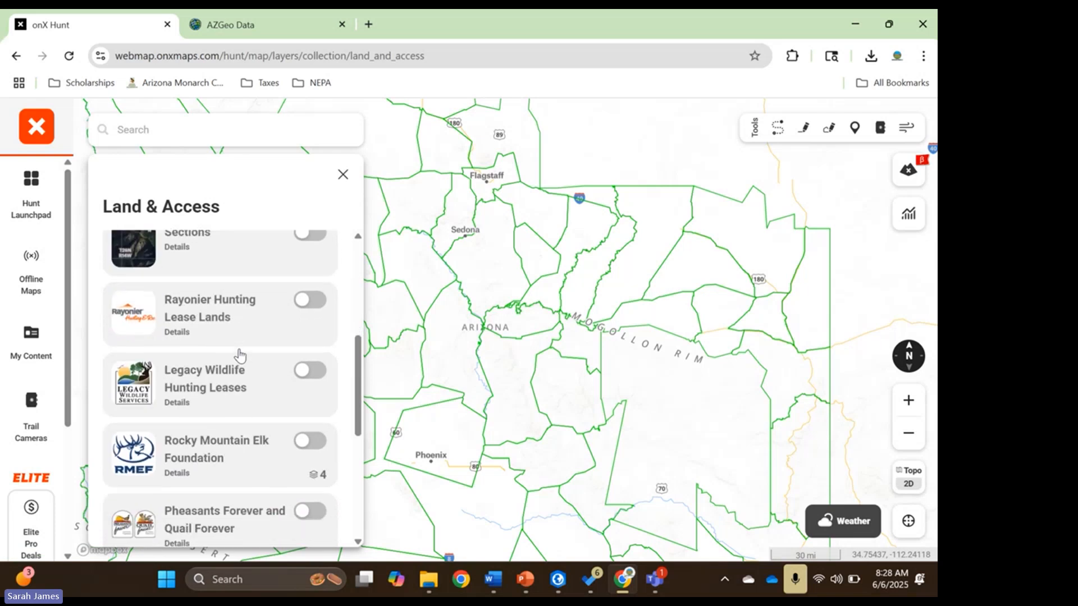
pyautogui.scroll(2, 237, 354)
pyautogui.click(299, 317)
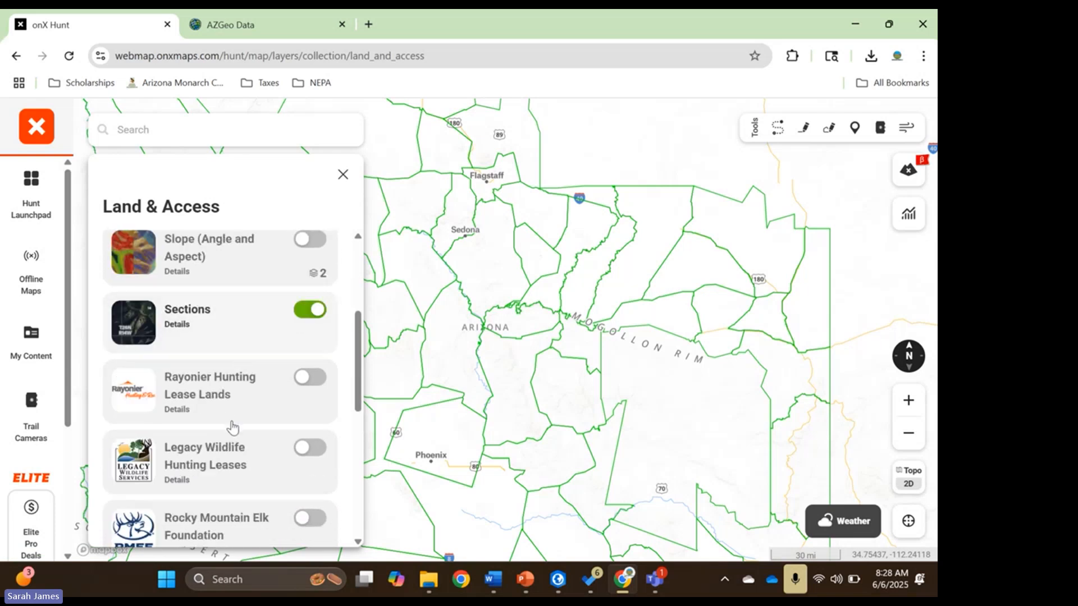
pyautogui.scroll(3, 234, 426)
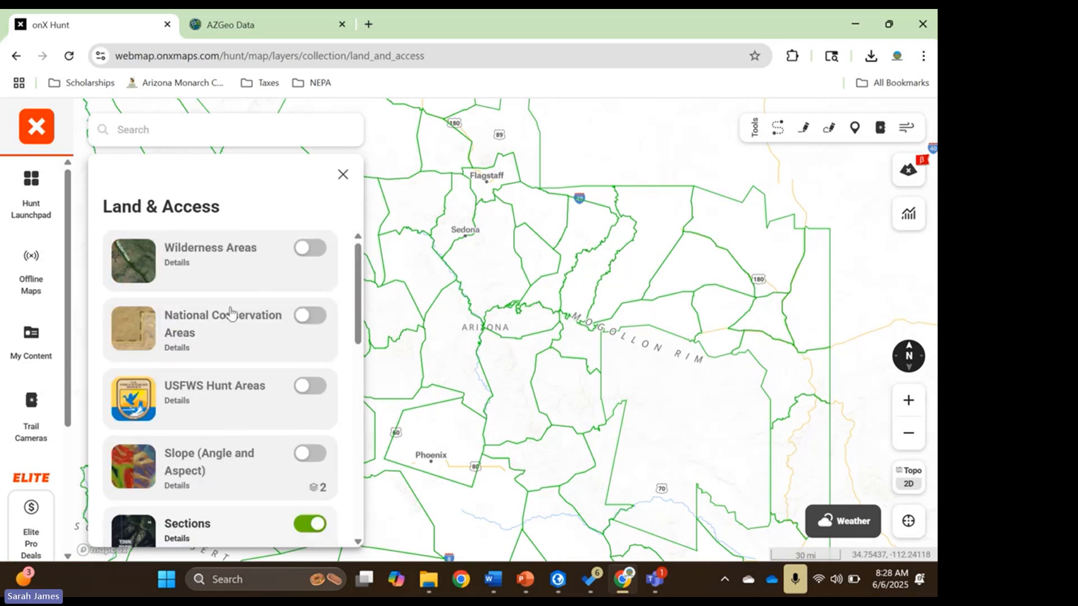
# Leave the Land & Access collection, turn on the Gov Lands layer, and close the map layers list
pyautogui.click(342, 176)
pyautogui.click(308, 224)
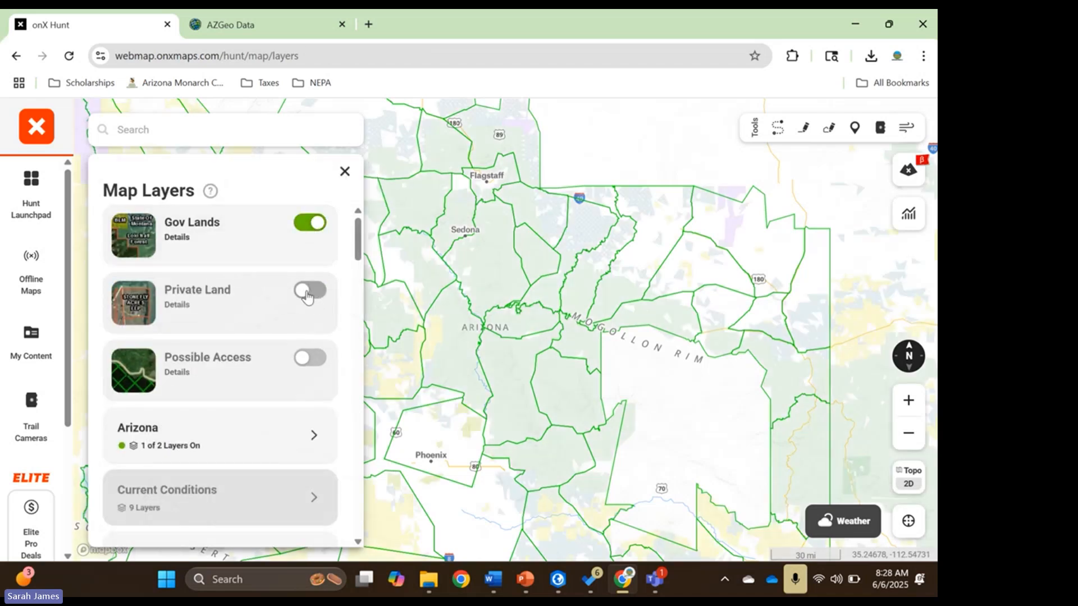
pyautogui.click(344, 172)
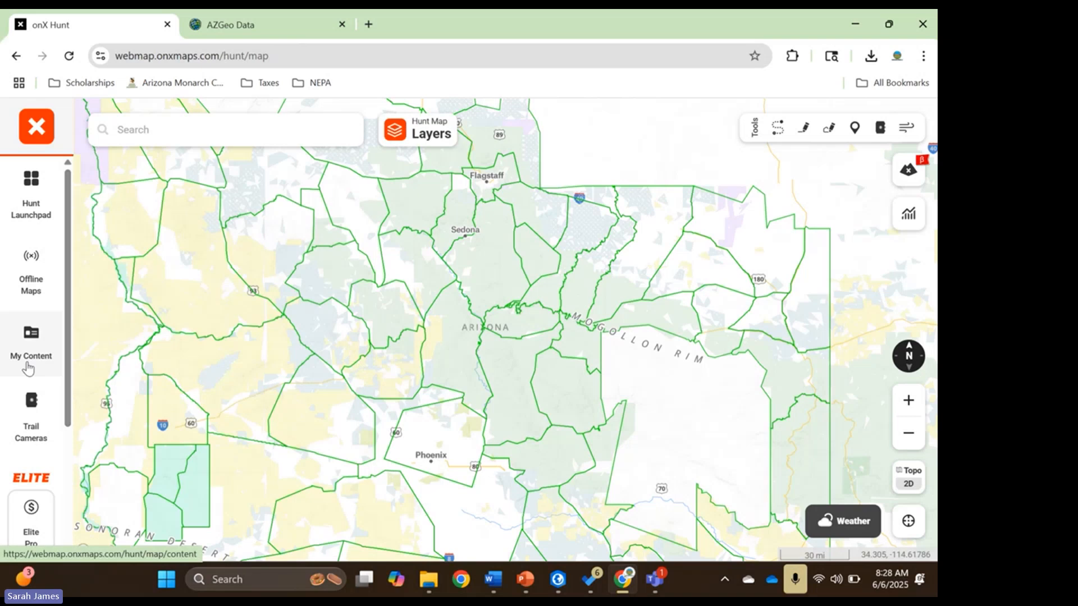
# Open the file import form in My Content and look at the accepted KML or GPX upload formats
pyautogui.click(45, 344)
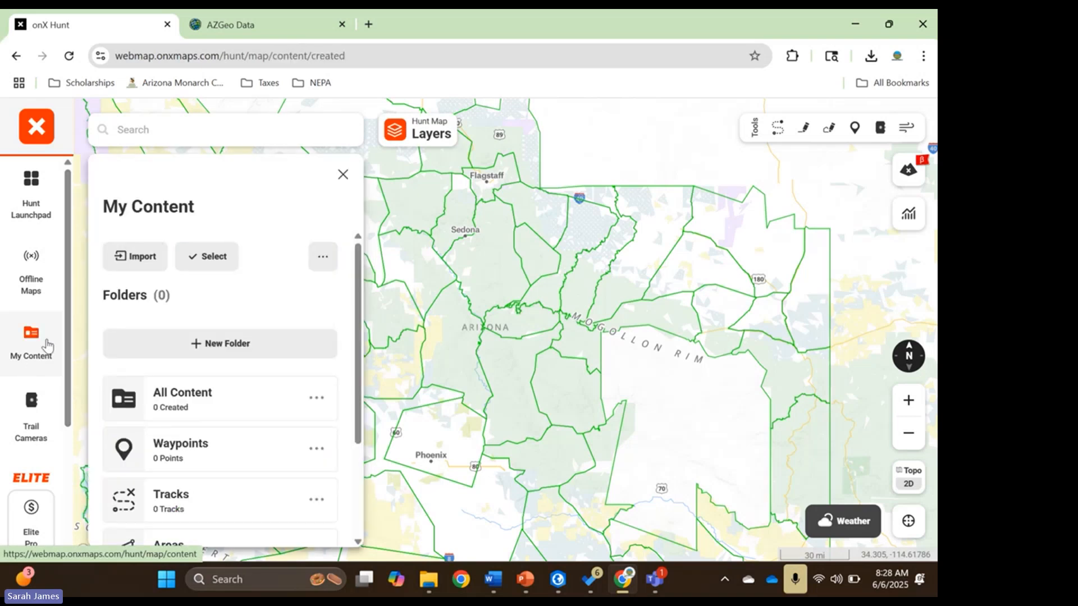
pyautogui.click(145, 269)
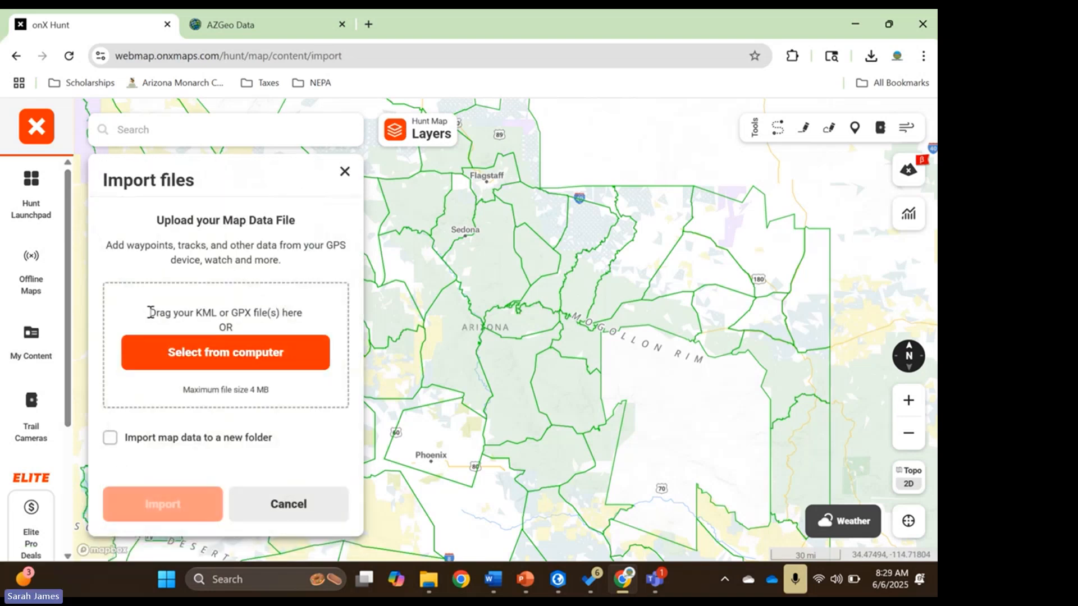
pyautogui.moveTo(149, 314); pyautogui.dragTo(295, 319)
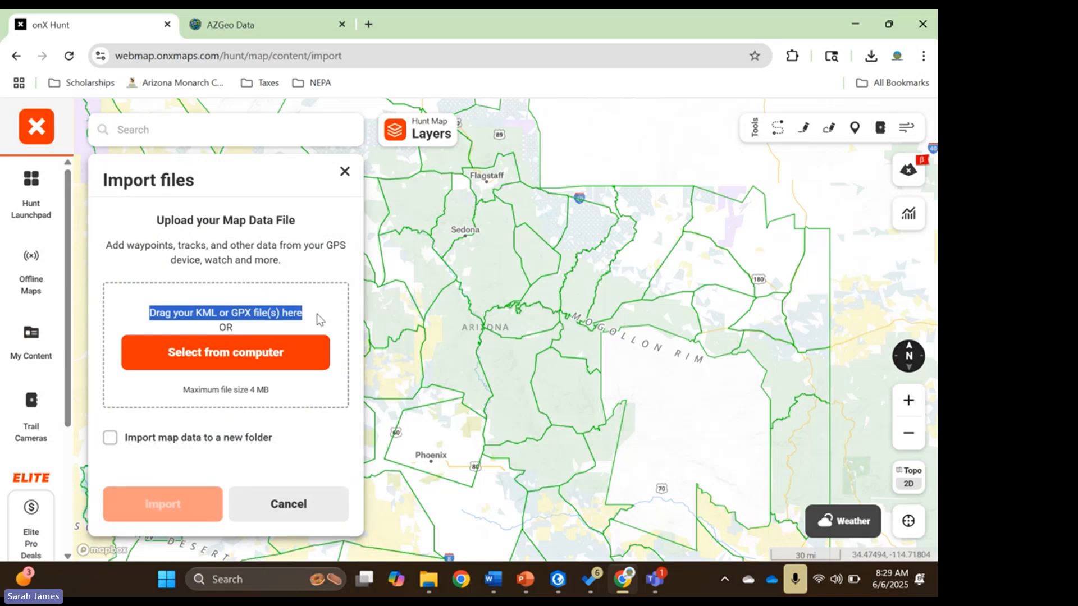
pyautogui.click(332, 284)
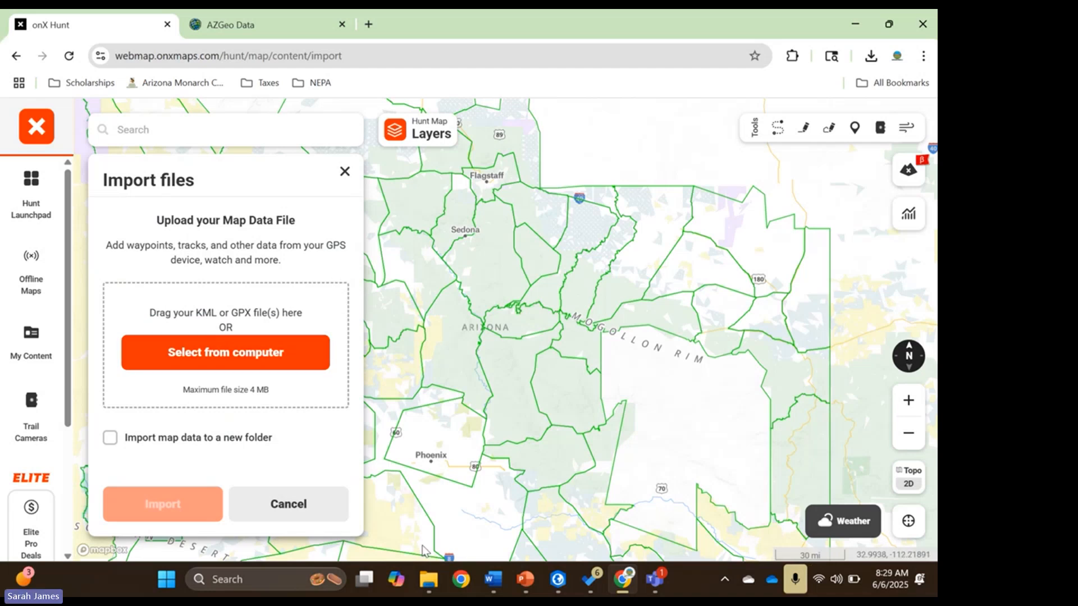
# Place the File Explorer Desktop folder beside the browser, add RanchPoints.kml to the import form, and maximize the browser again
pyautogui.click(431, 584)
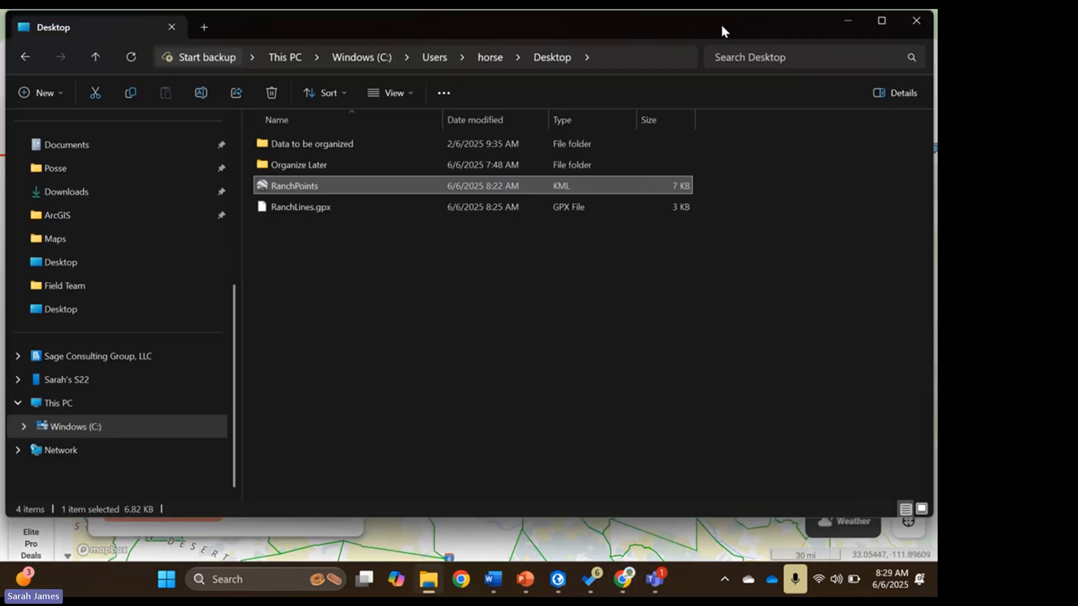
pyautogui.moveTo(719, 22); pyautogui.dragTo(936, 205)
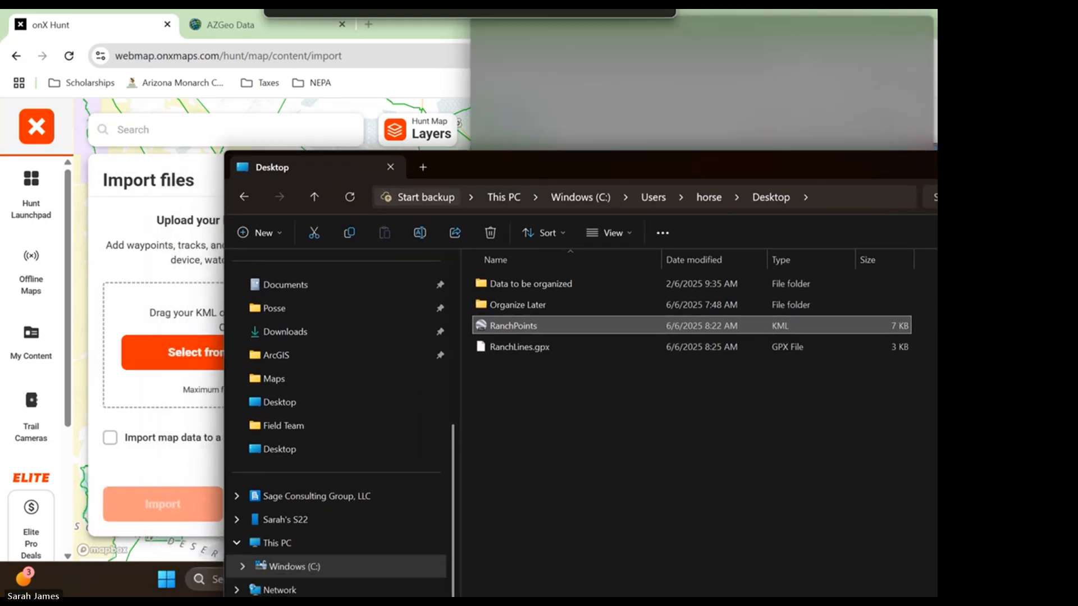
pyautogui.click(92, 168)
pyautogui.click(772, 190)
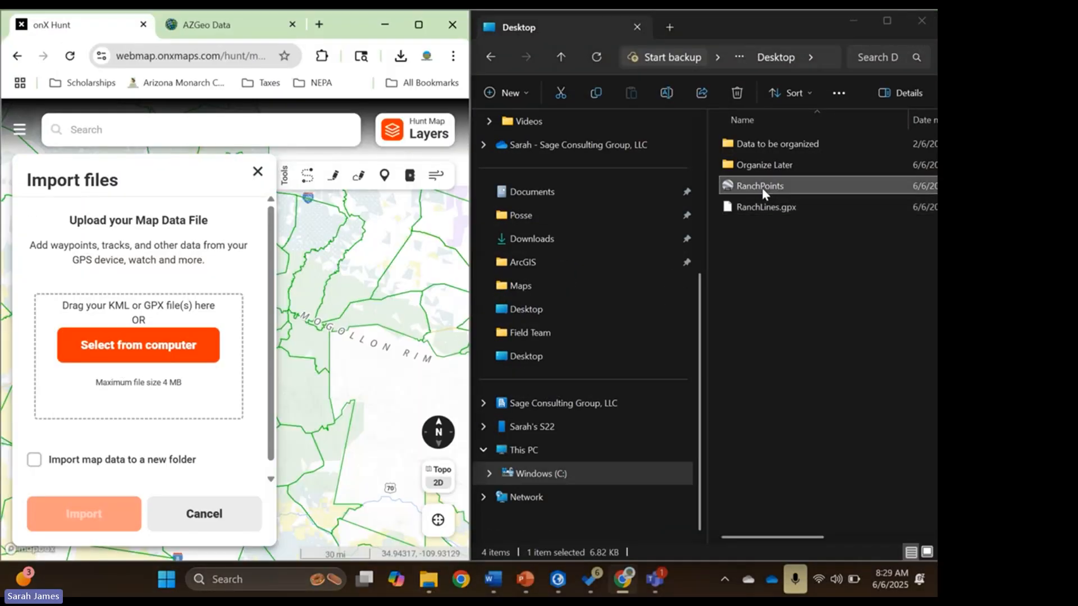
pyautogui.moveTo(773, 190); pyautogui.dragTo(159, 341)
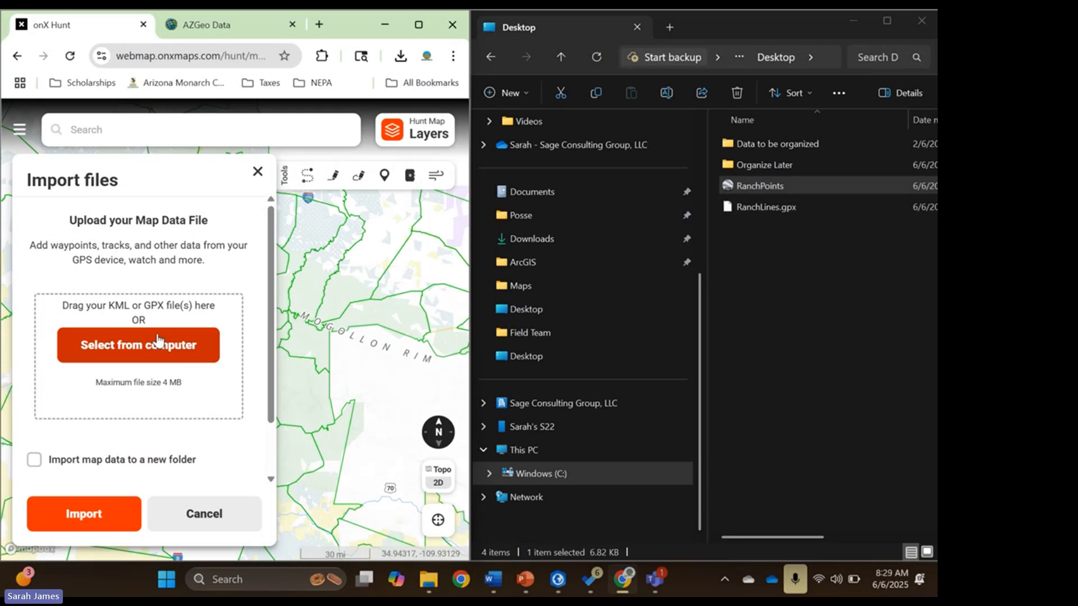
pyautogui.click(853, 21)
pyautogui.click(419, 25)
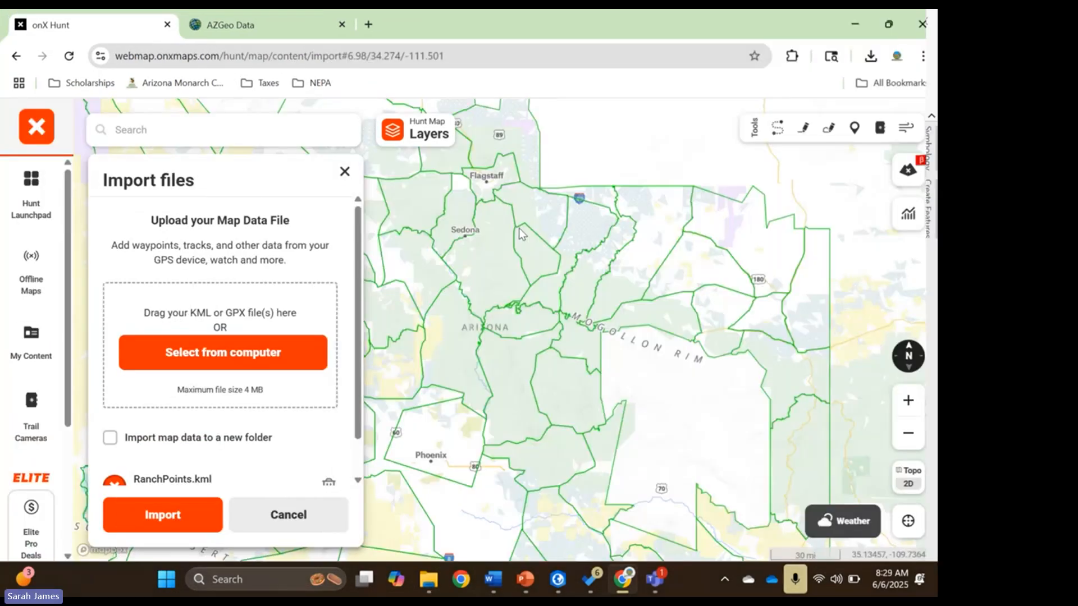
# Import RanchPoints.kml with its map data going to a new folder, and show the imported waypoints on the map
pyautogui.scroll(-1, 230, 420)
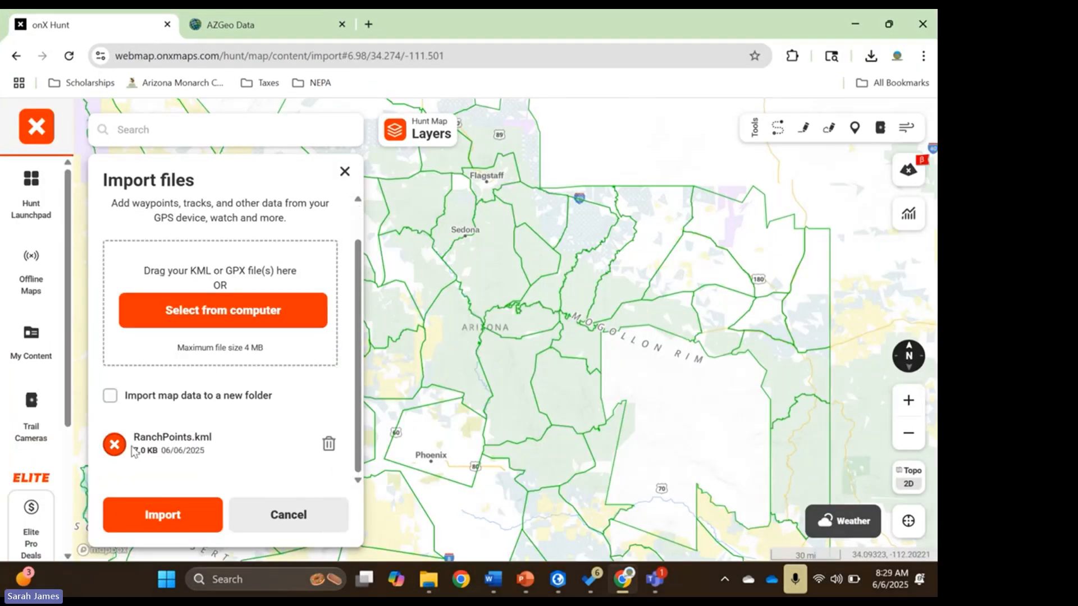
pyautogui.moveTo(135, 441); pyautogui.dragTo(230, 444)
pyautogui.click(243, 429)
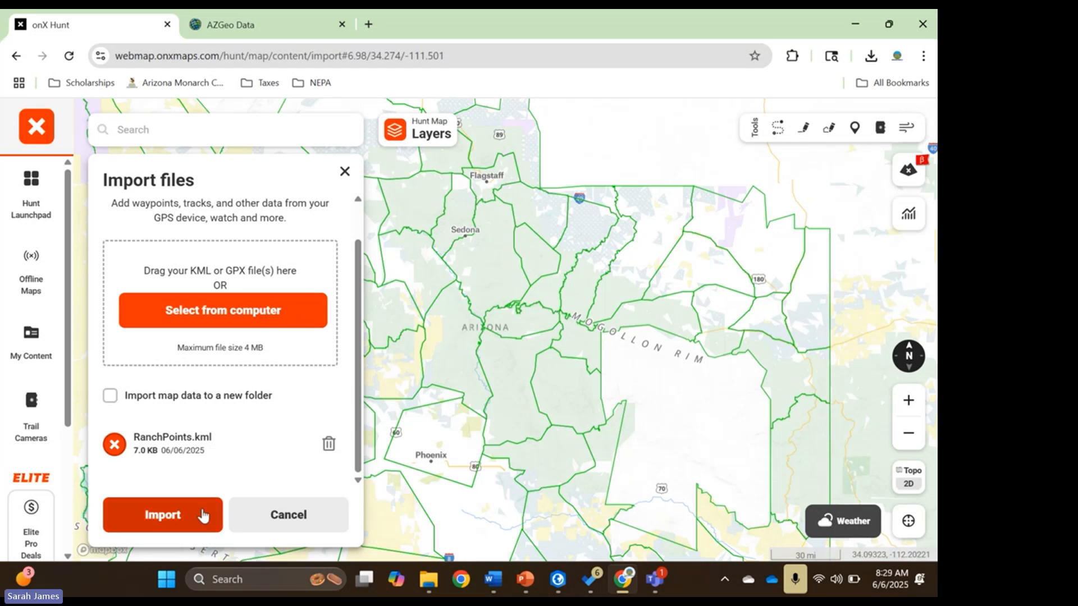
pyautogui.click(112, 396)
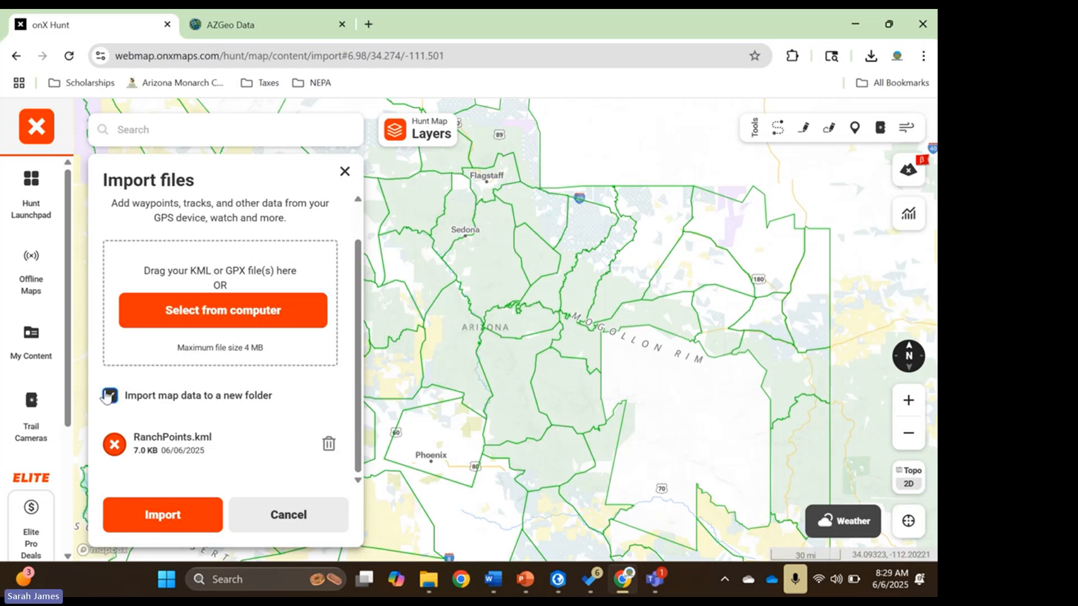
pyautogui.click(197, 519)
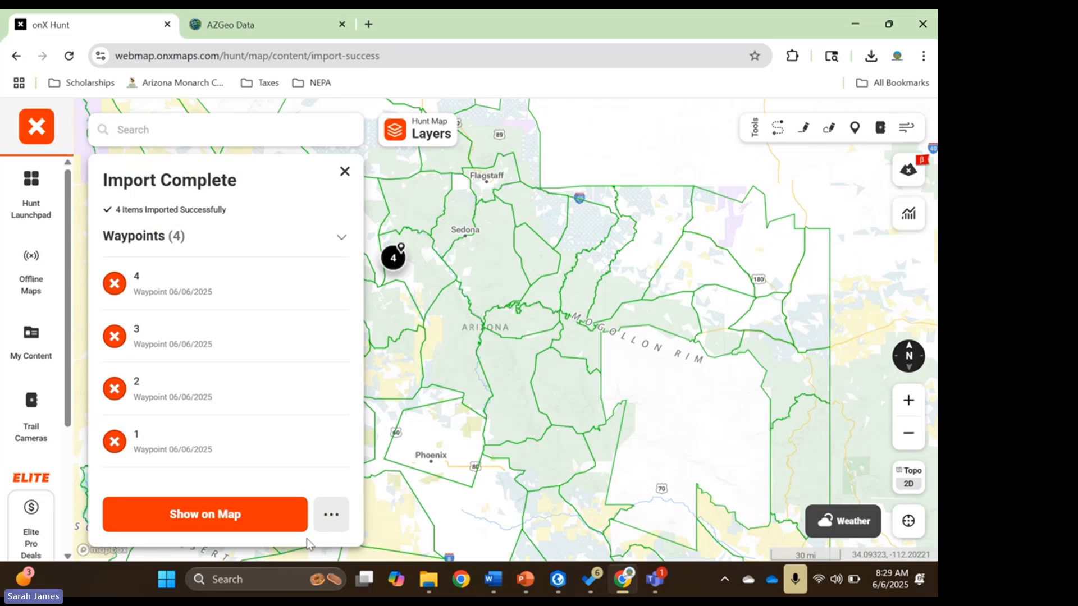
pyautogui.click(267, 522)
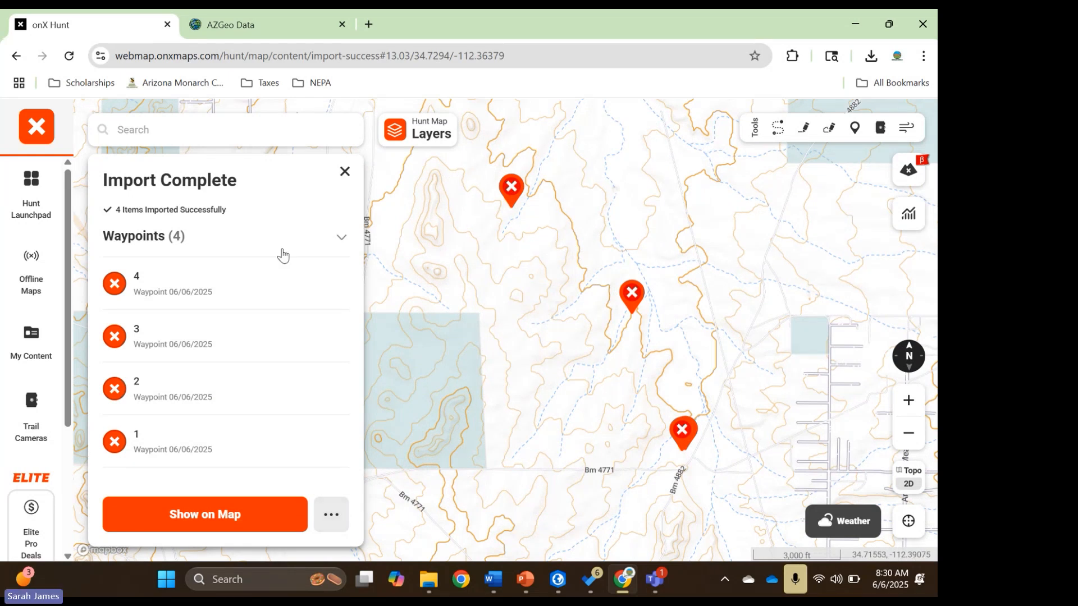
# Open imported waypoint 1 and examine its overview, including the folder and the Notes text carried over from the KML
pyautogui.click(142, 444)
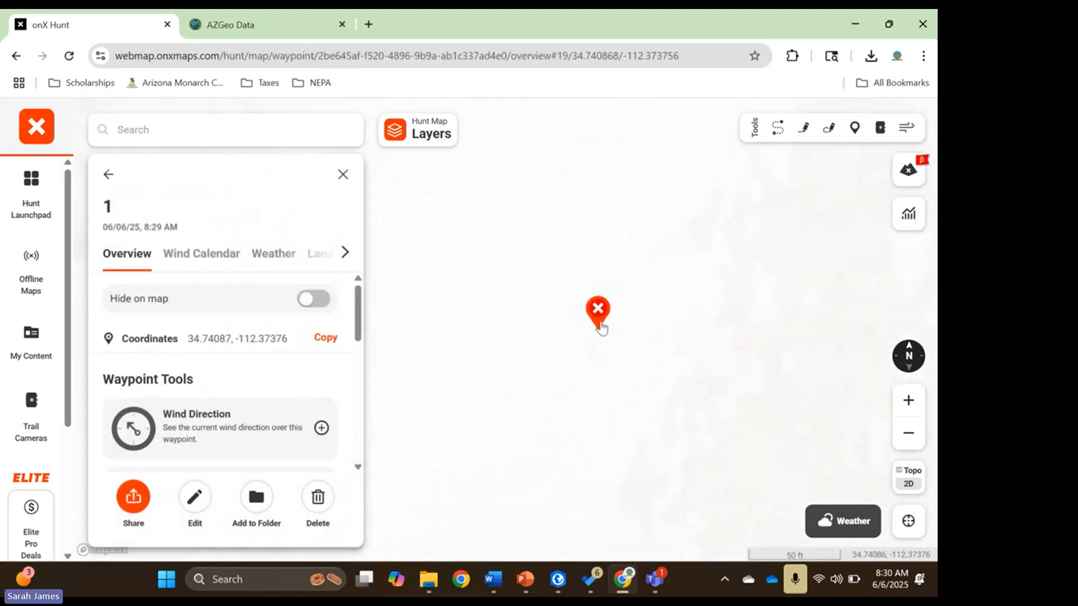
pyautogui.scroll(-1, 286, 438)
pyautogui.scroll(-1, 285, 438)
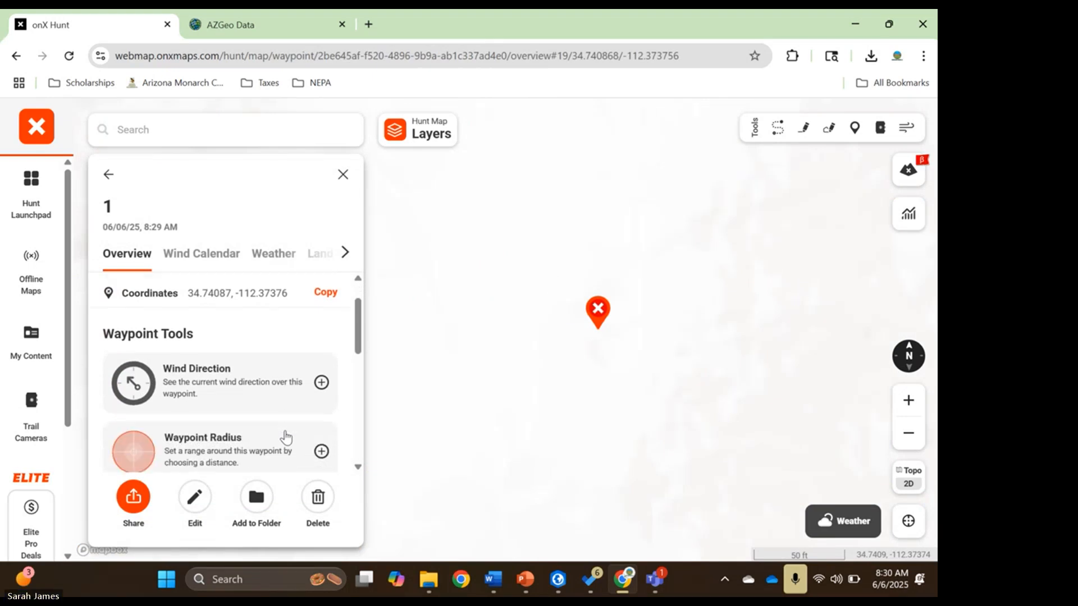
pyautogui.scroll(-3, 236, 426)
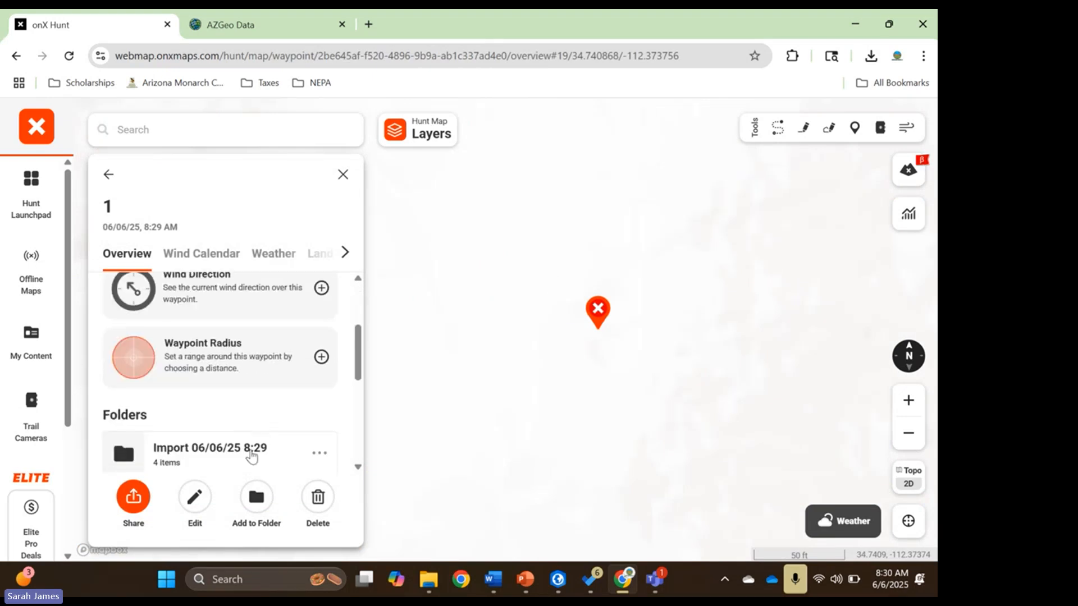
pyautogui.scroll(-4, 247, 444)
pyautogui.scroll(-4, 251, 449)
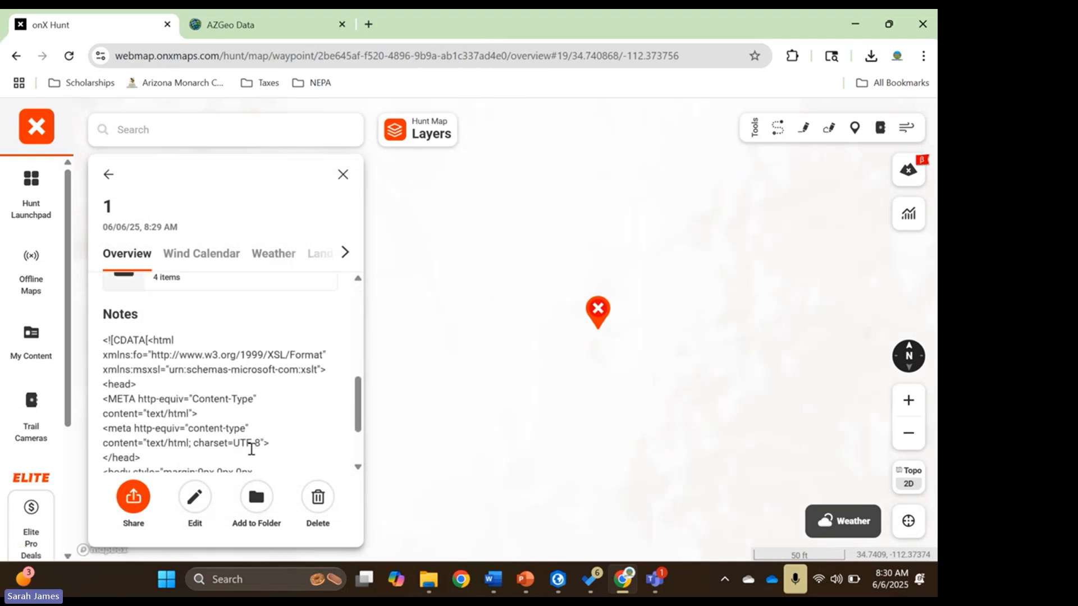
pyautogui.scroll(-1, 252, 449)
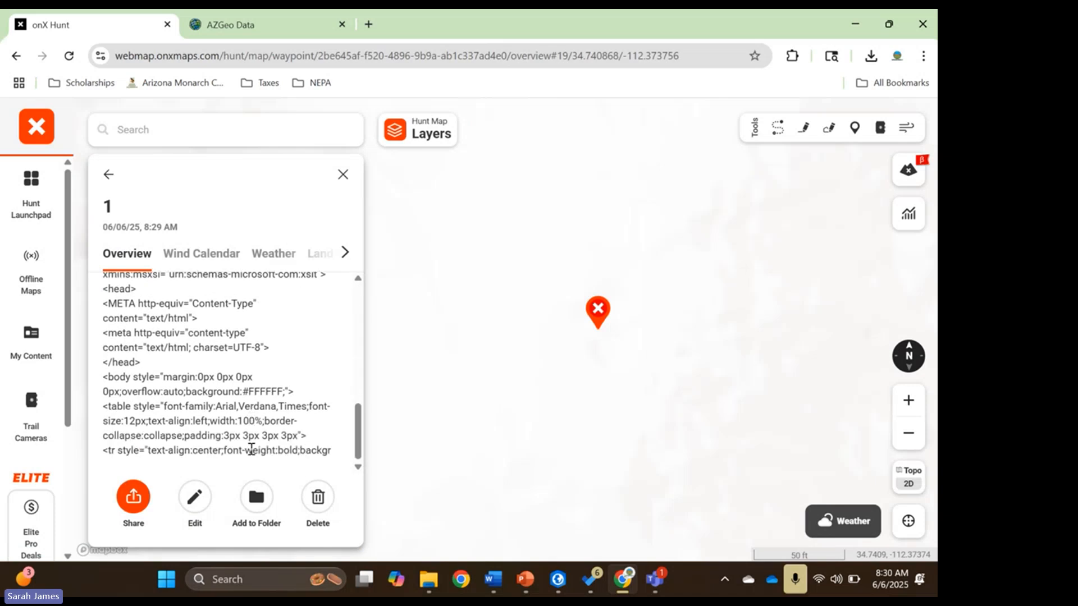
pyautogui.scroll(2, 251, 449)
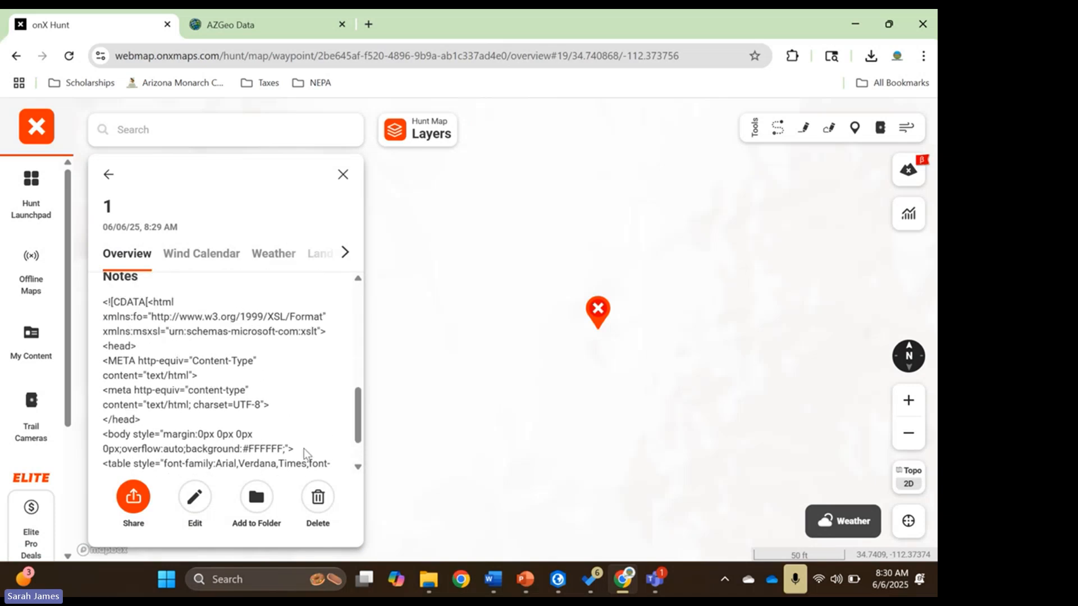
pyautogui.scroll(-2, 304, 449)
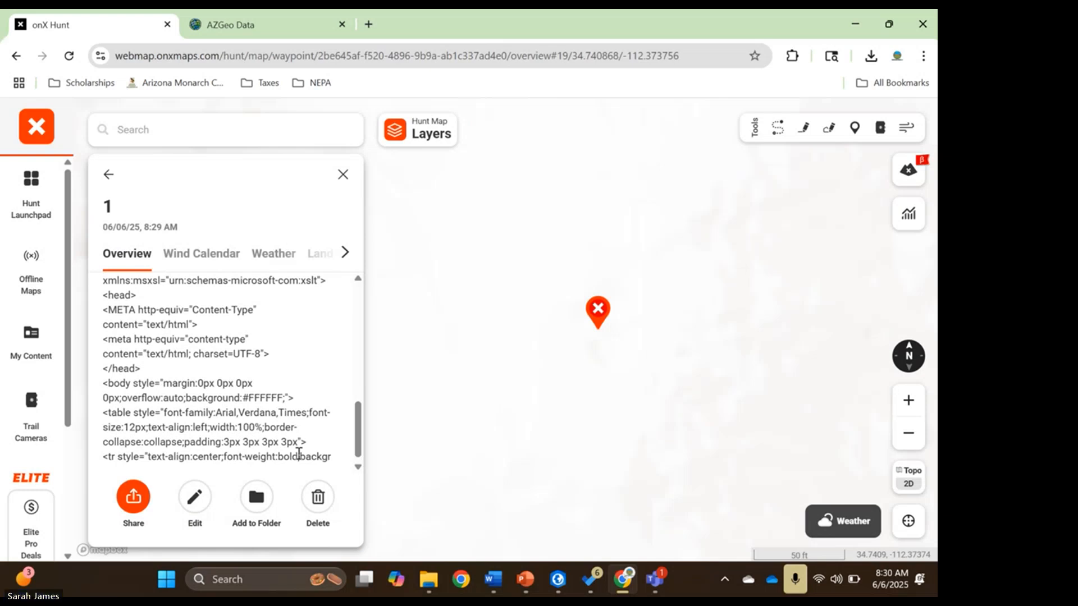
pyautogui.click(194, 498)
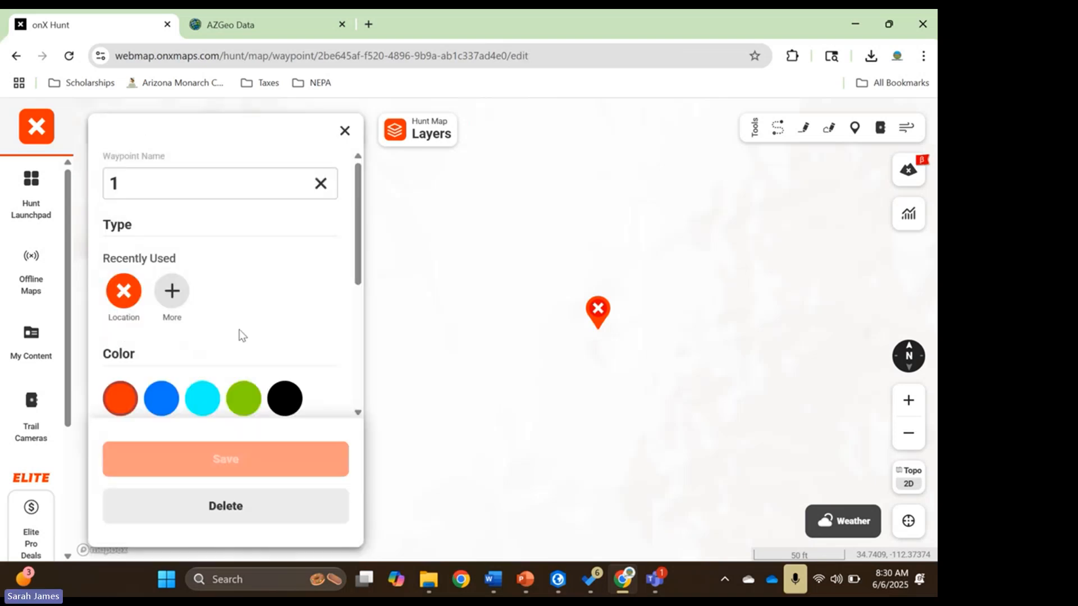
pyautogui.click(344, 130)
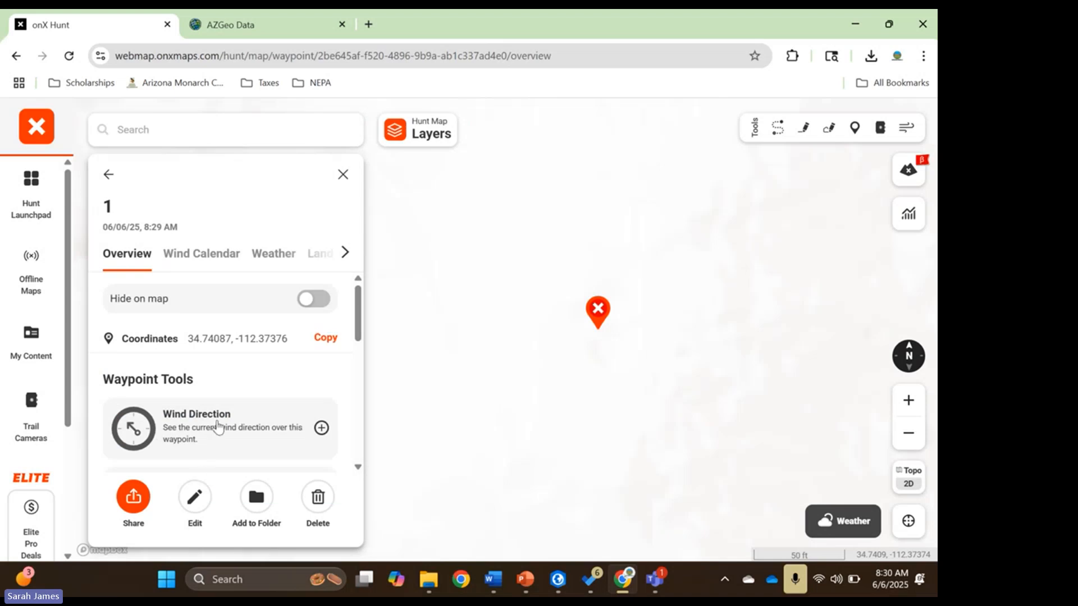
pyautogui.scroll(-8, 218, 423)
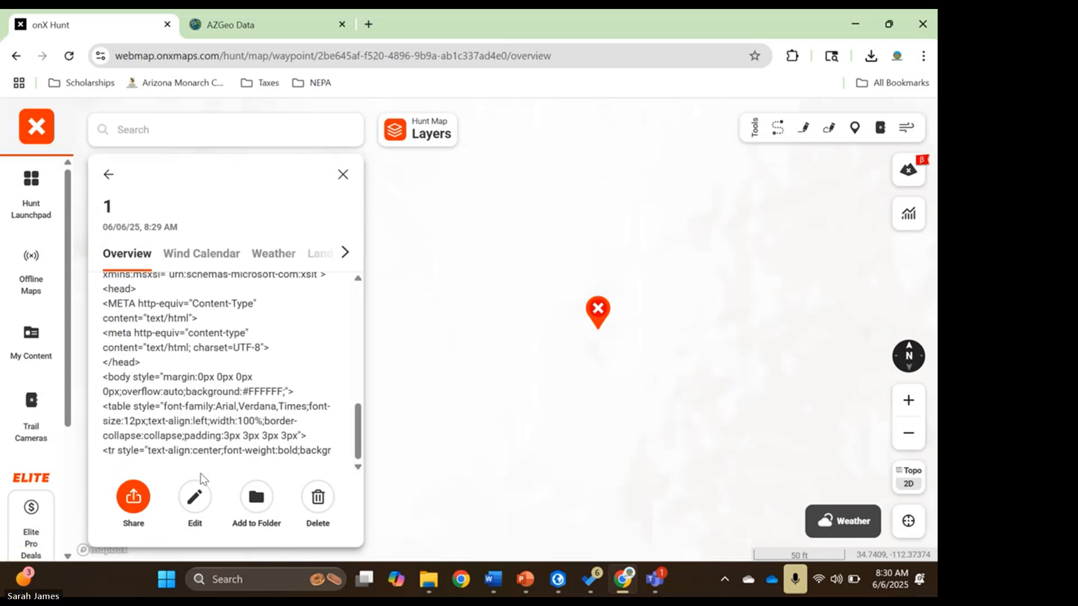
# Edit waypoint 1, clearing its imported HTML text from the Notes and renaming it as Trough 1
pyautogui.click(196, 494)
pyautogui.scroll(-2, 230, 393)
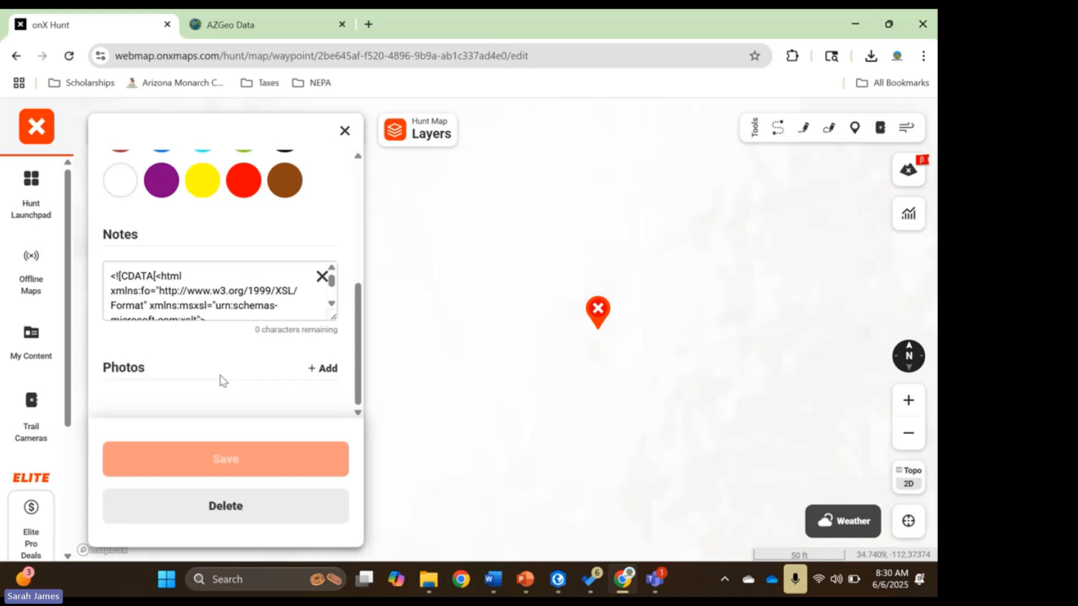
pyautogui.click(321, 276)
pyautogui.scroll(5, 250, 287)
pyautogui.click(169, 180)
pyautogui.press('BackSpace')
pyautogui.write('Trough 1')
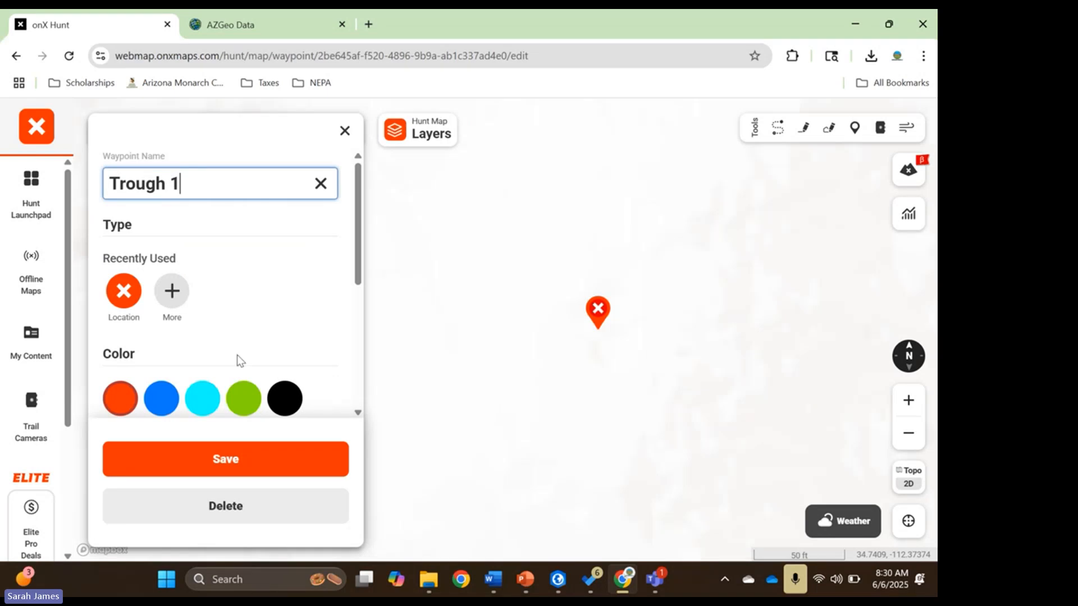
# Examine the full list of waypoint types available for Trough 1
pyautogui.scroll(-1, 237, 360)
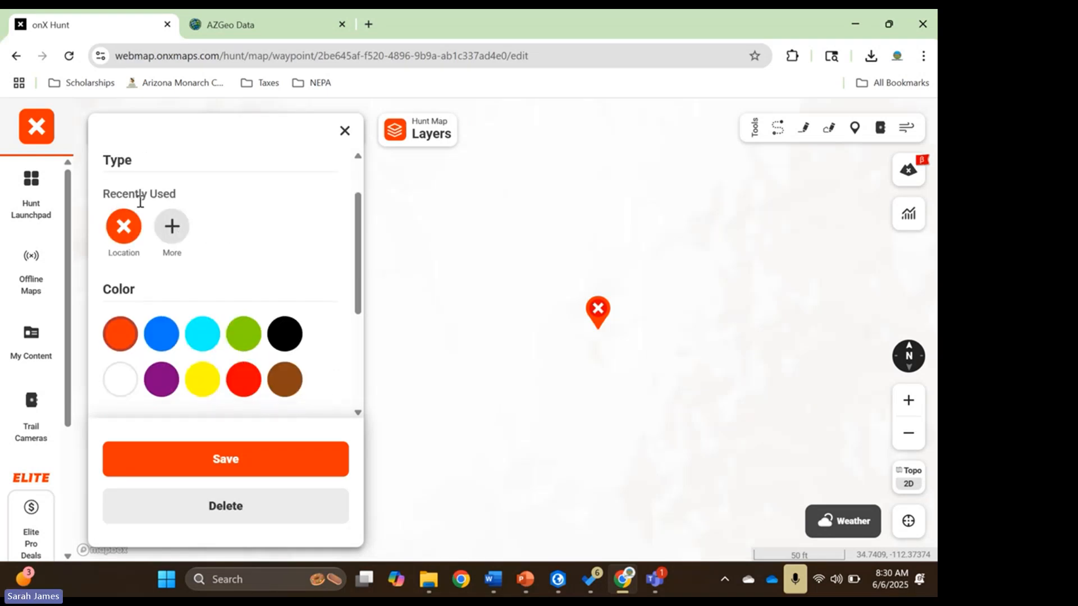
pyautogui.click(173, 227)
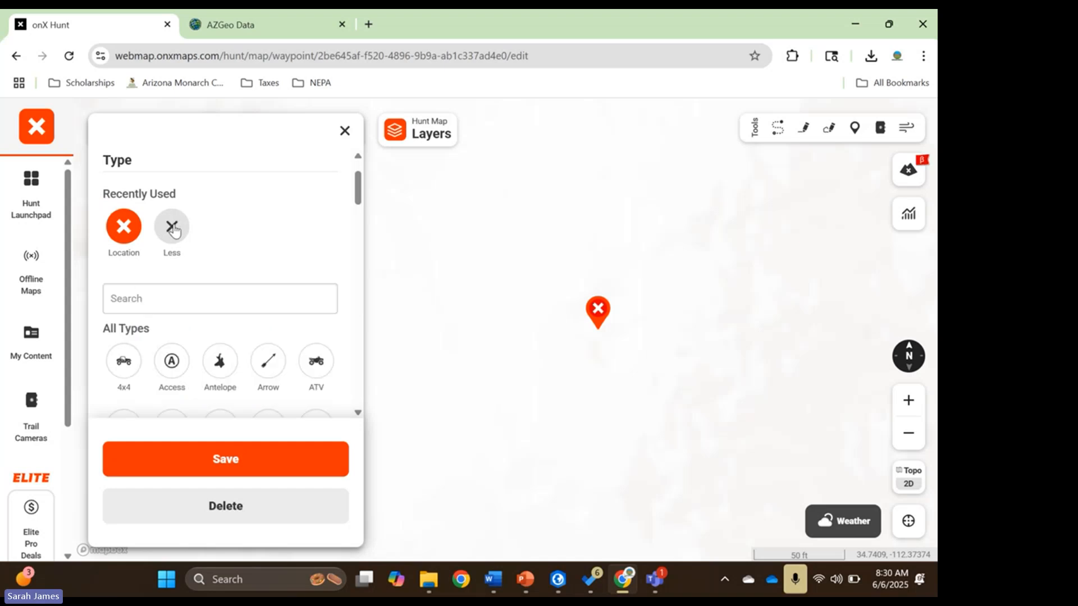
pyautogui.scroll(-8, 236, 294)
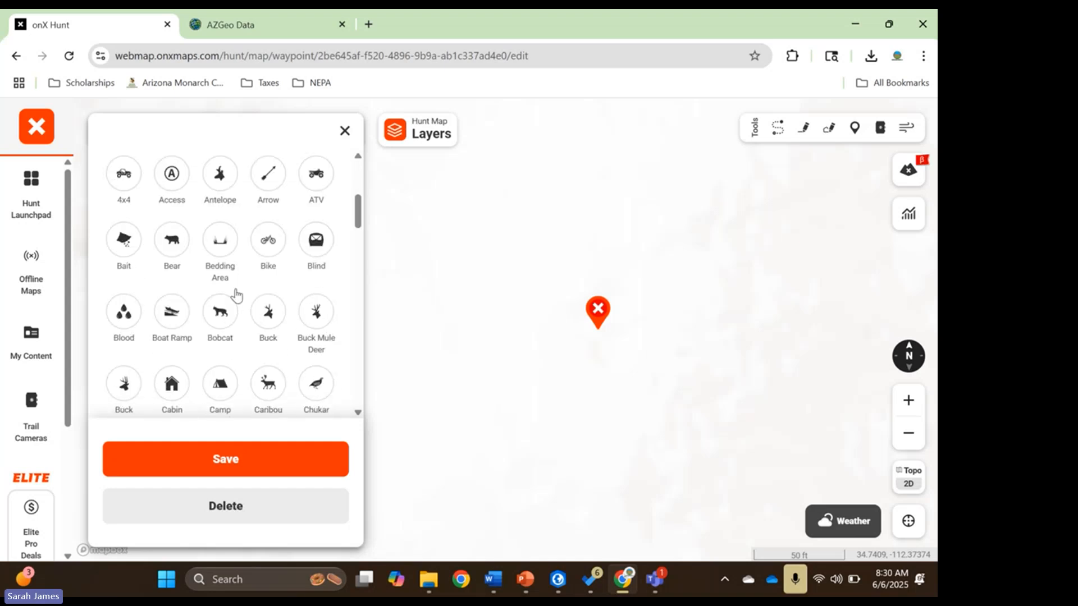
pyautogui.scroll(-10, 236, 295)
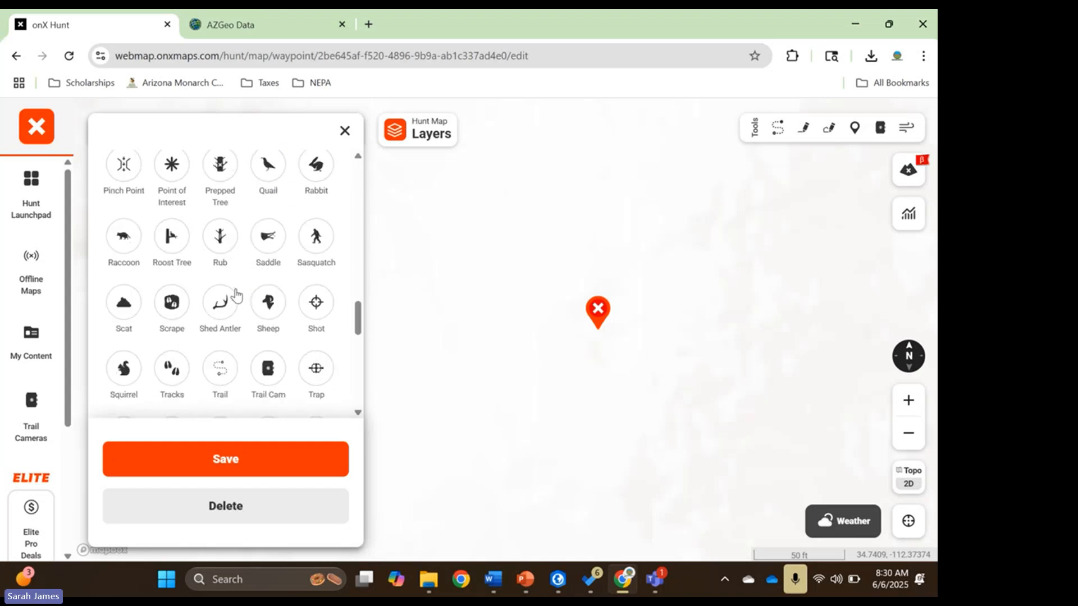
pyautogui.scroll(-3, 236, 295)
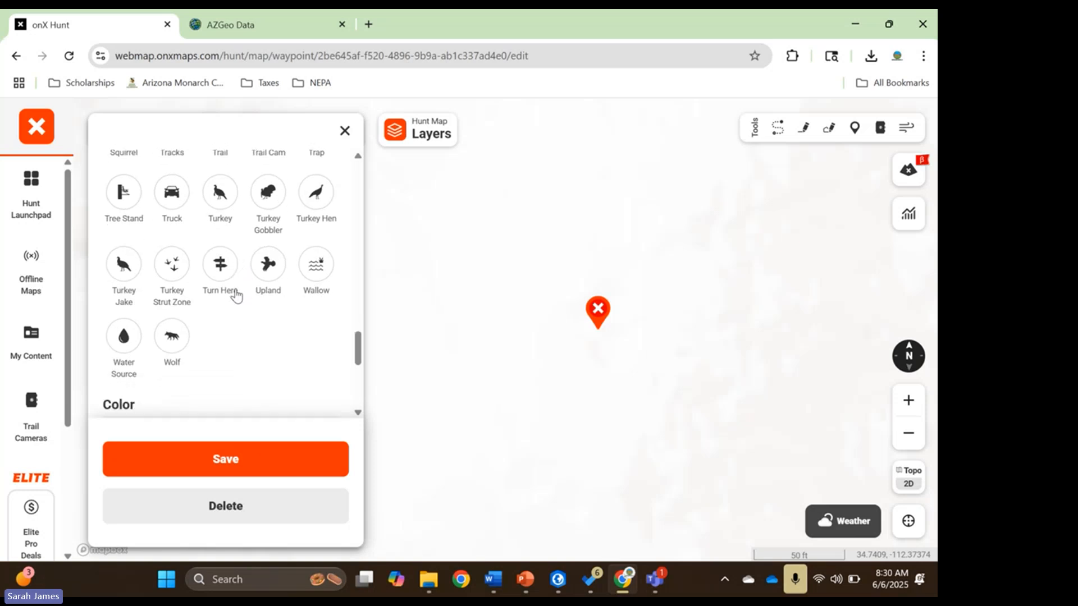
pyautogui.scroll(2, 237, 294)
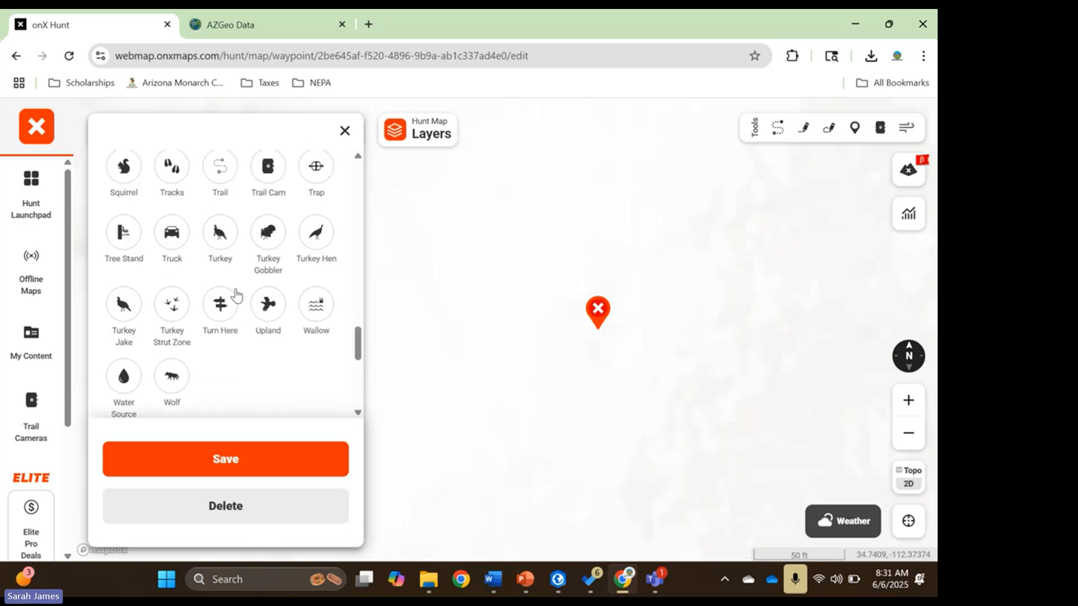
pyautogui.scroll(5, 236, 295)
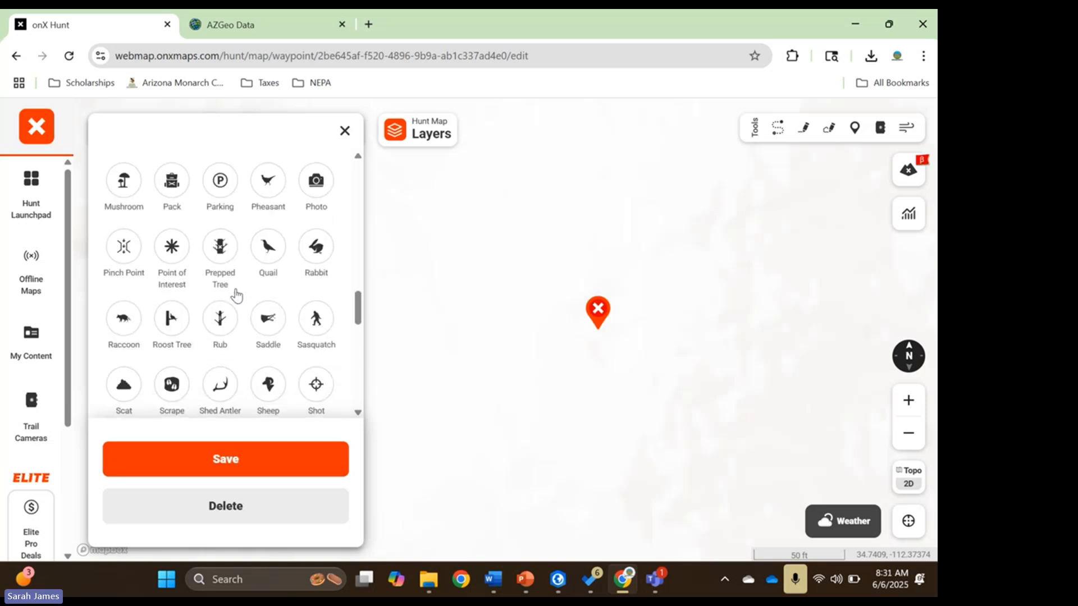
pyautogui.scroll(3, 236, 294)
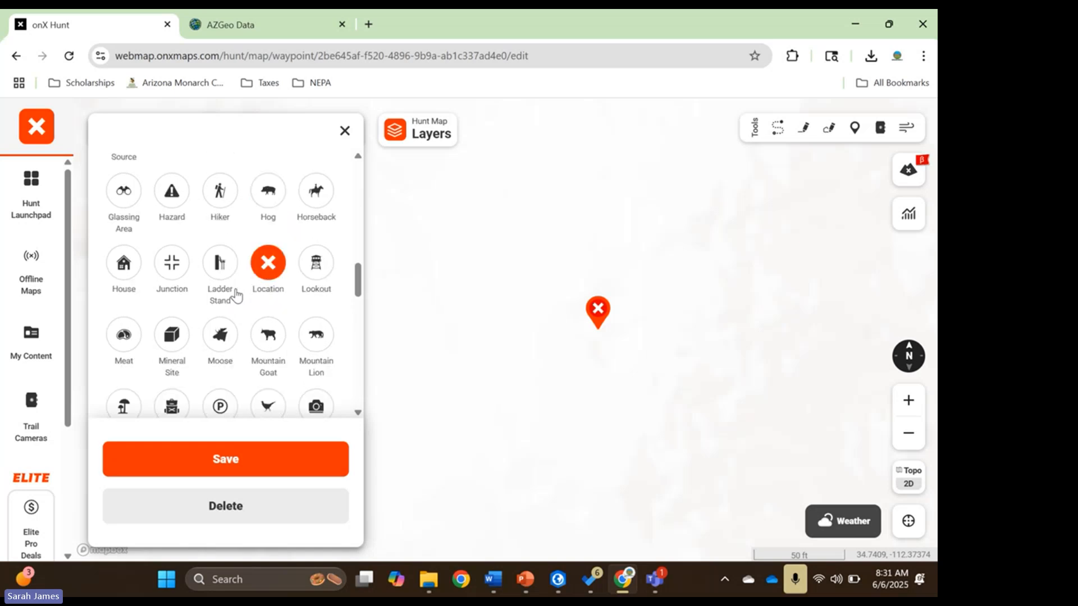
pyautogui.scroll(2, 236, 294)
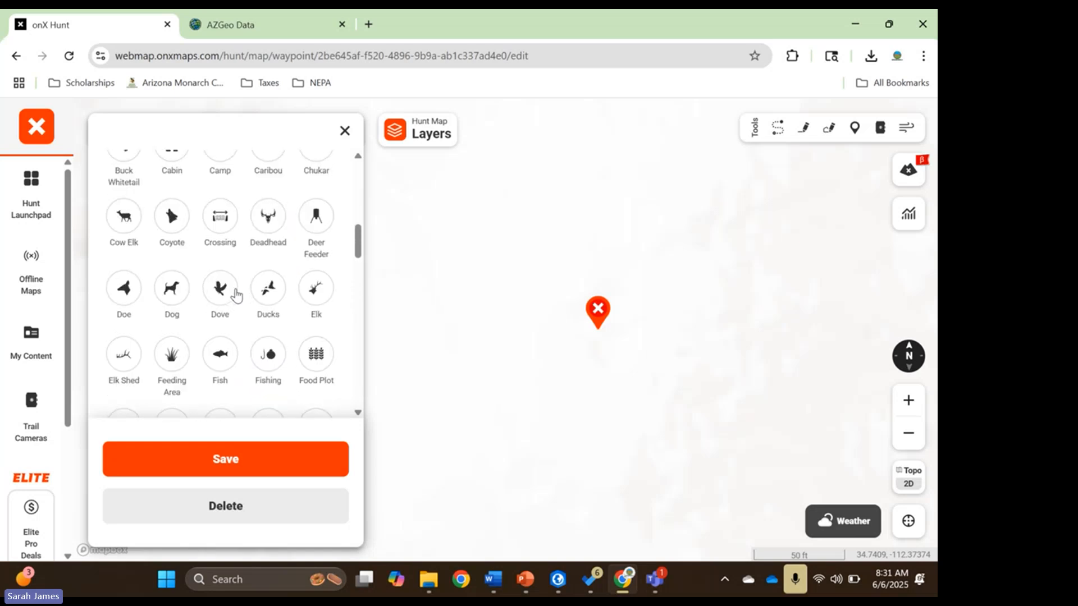
pyautogui.scroll(4, 237, 295)
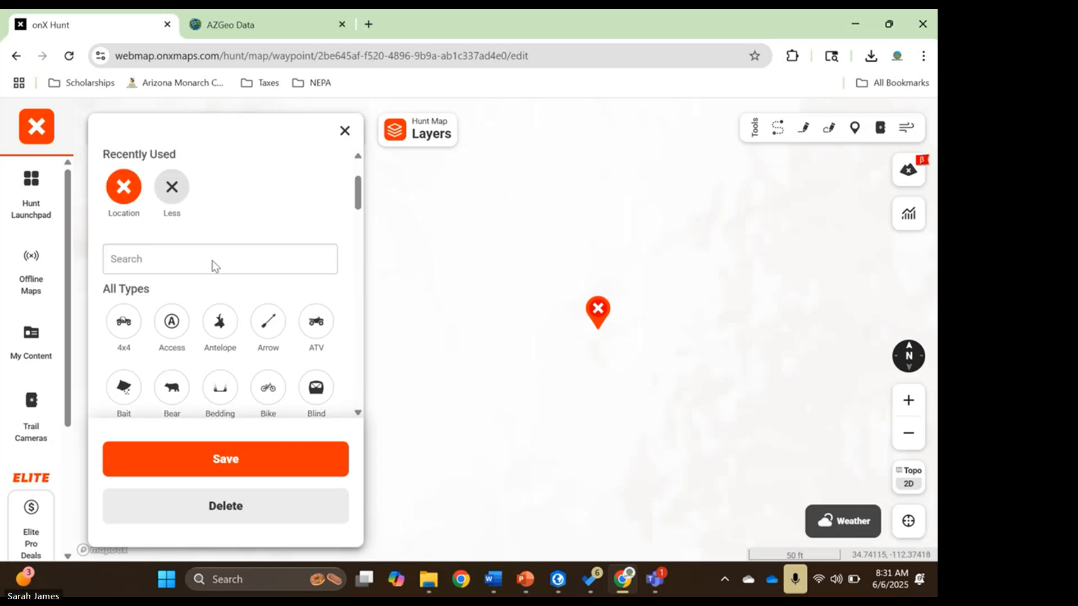
# Set the Trough 1 waypoint's color to blue and save the waypoint
pyautogui.scroll(-8, 274, 376)
pyautogui.scroll(-5, 275, 376)
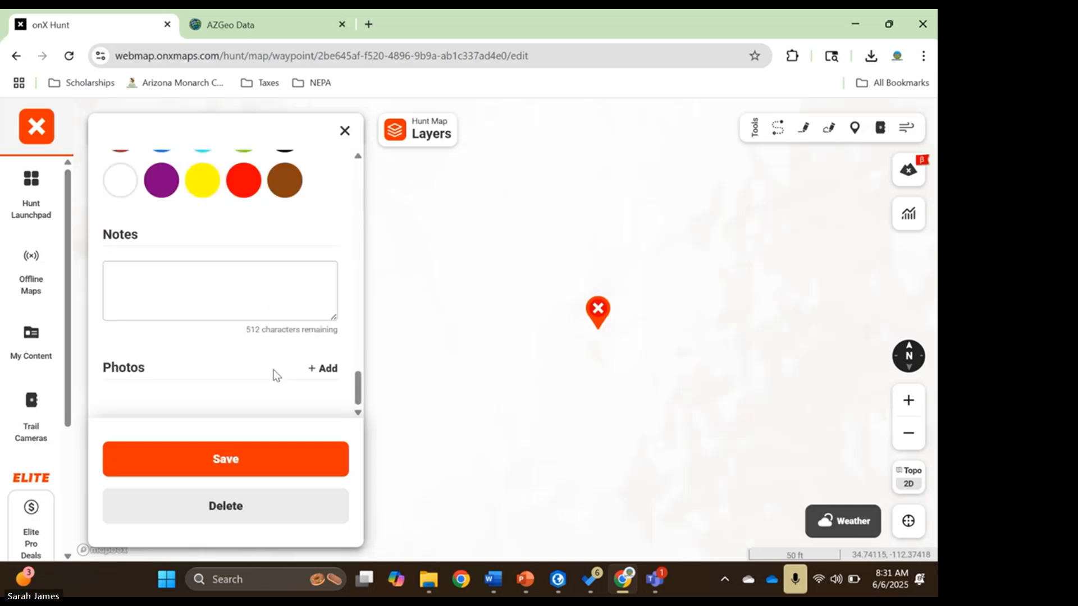
pyautogui.scroll(3, 273, 373)
pyautogui.click(160, 287)
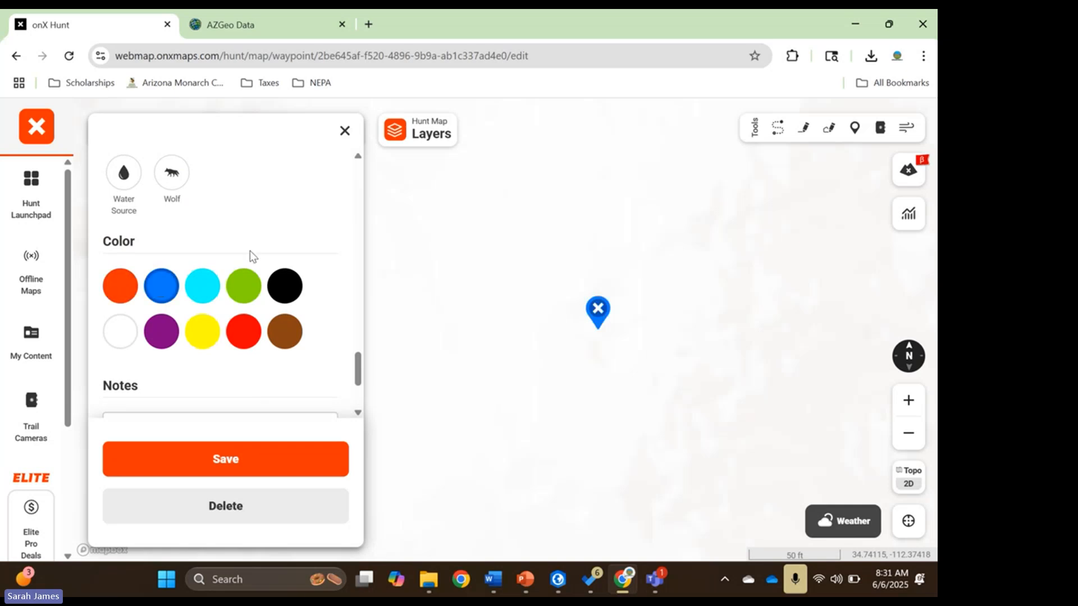
pyautogui.scroll(-3, 250, 253)
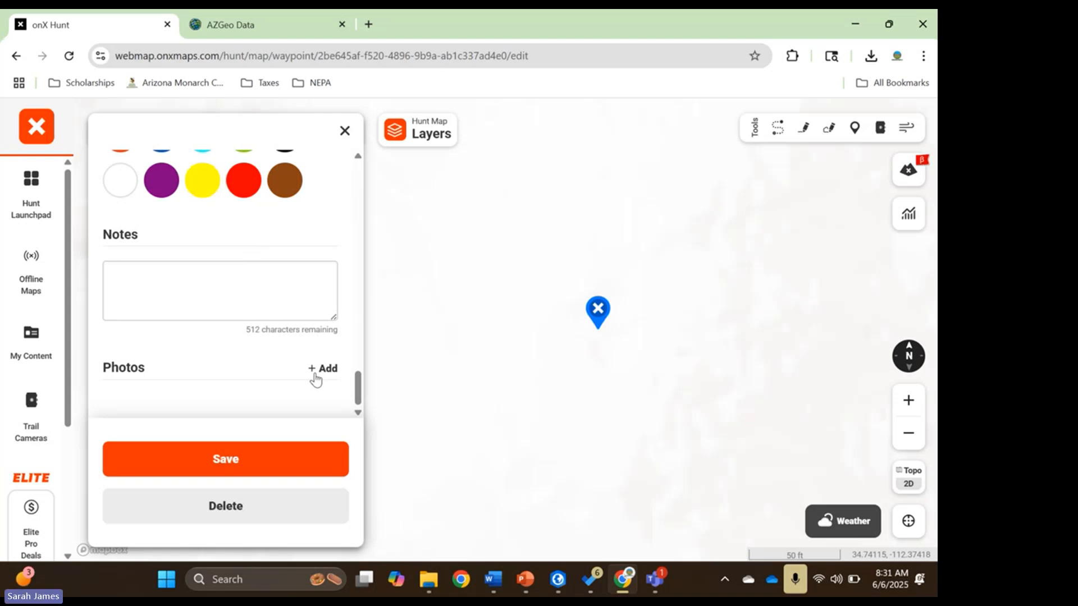
pyautogui.click(294, 456)
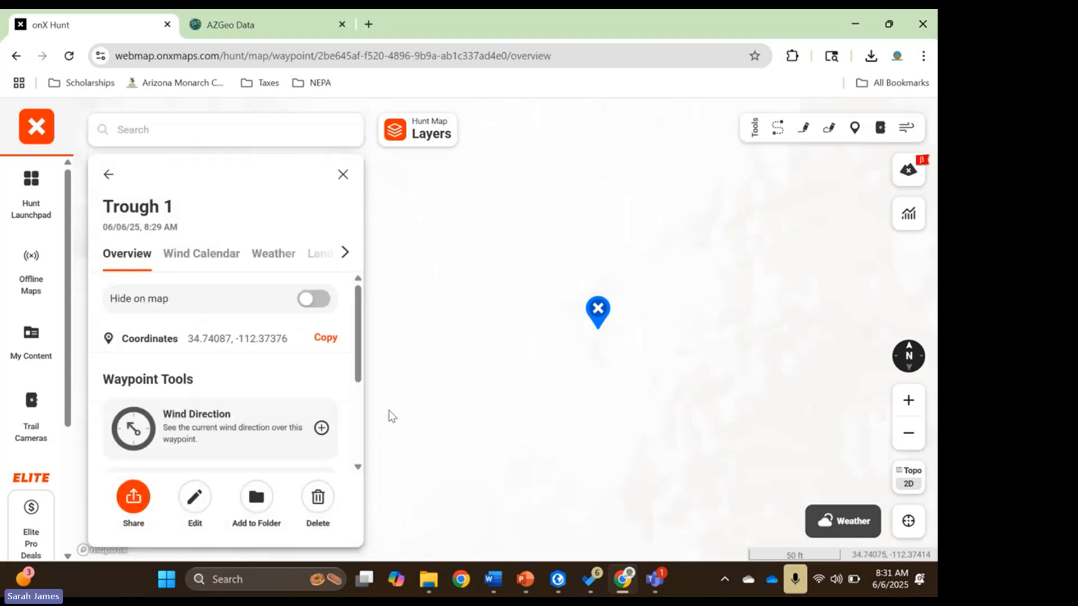
# Open the import folder listed in the overview of the Trough 1 waypoint
pyautogui.scroll(-3, 219, 368)
pyautogui.scroll(3, 219, 368)
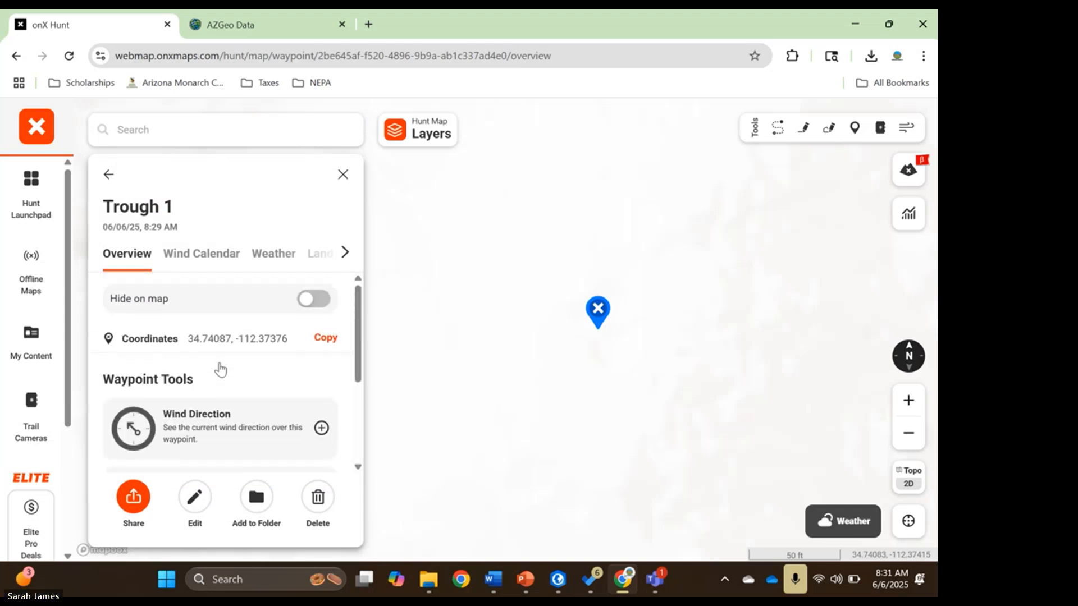
pyautogui.scroll(-3, 221, 369)
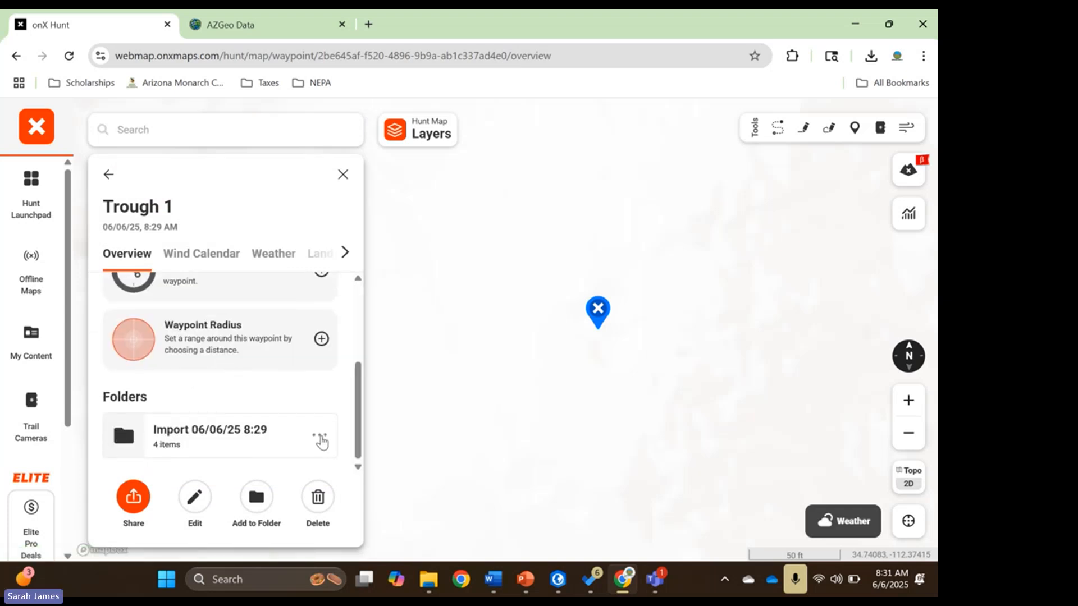
pyautogui.click(320, 437)
pyautogui.click(254, 437)
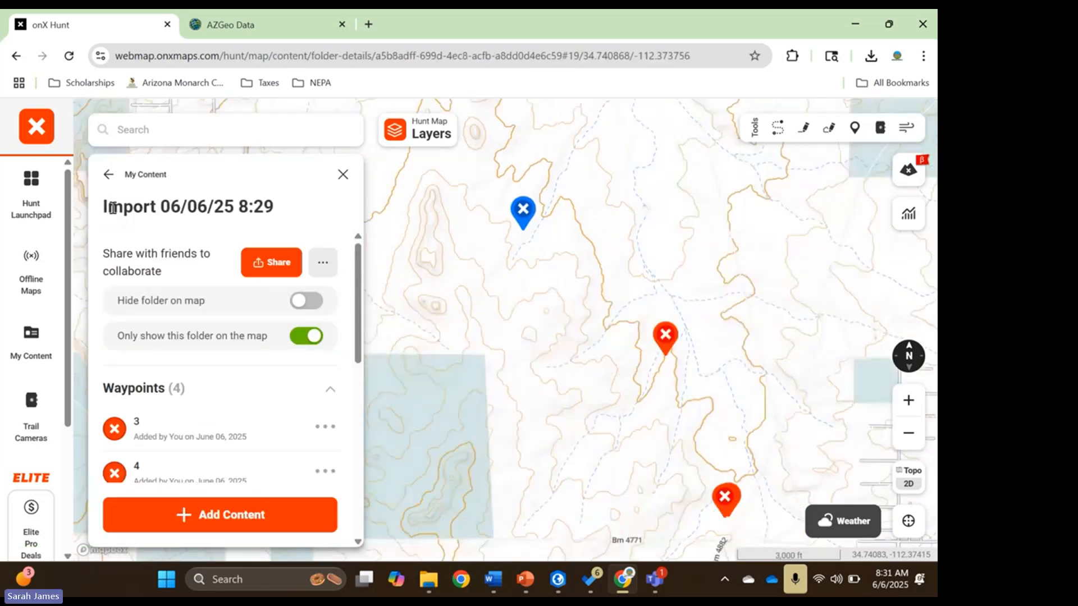
# Rename the import folder as Ranch Pipeline and save the new name
pyautogui.moveTo(112, 208); pyautogui.dragTo(271, 218)
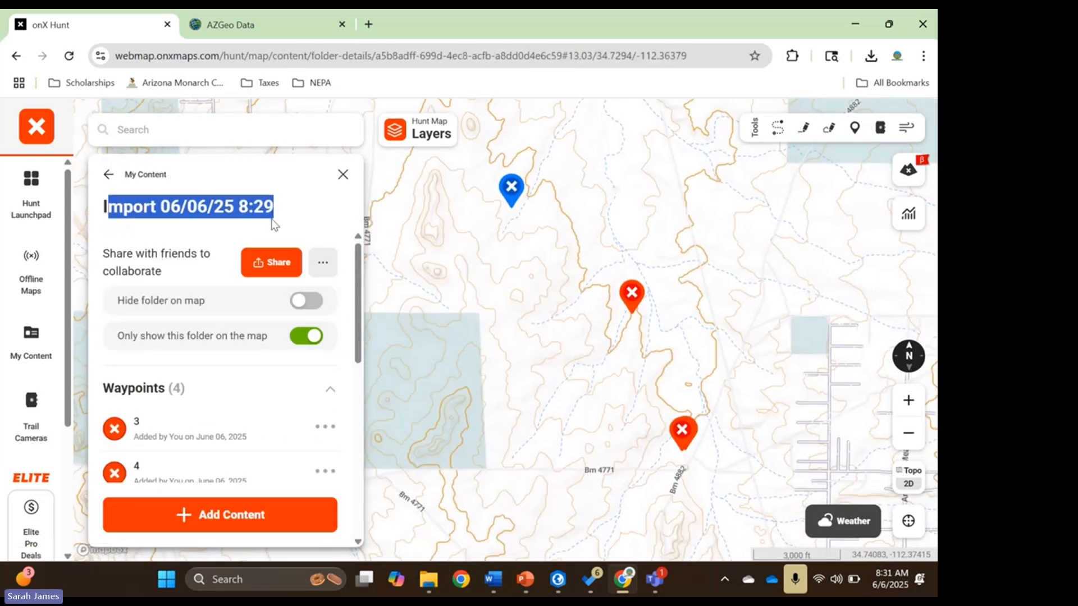
pyautogui.click(323, 255)
pyautogui.click(324, 205)
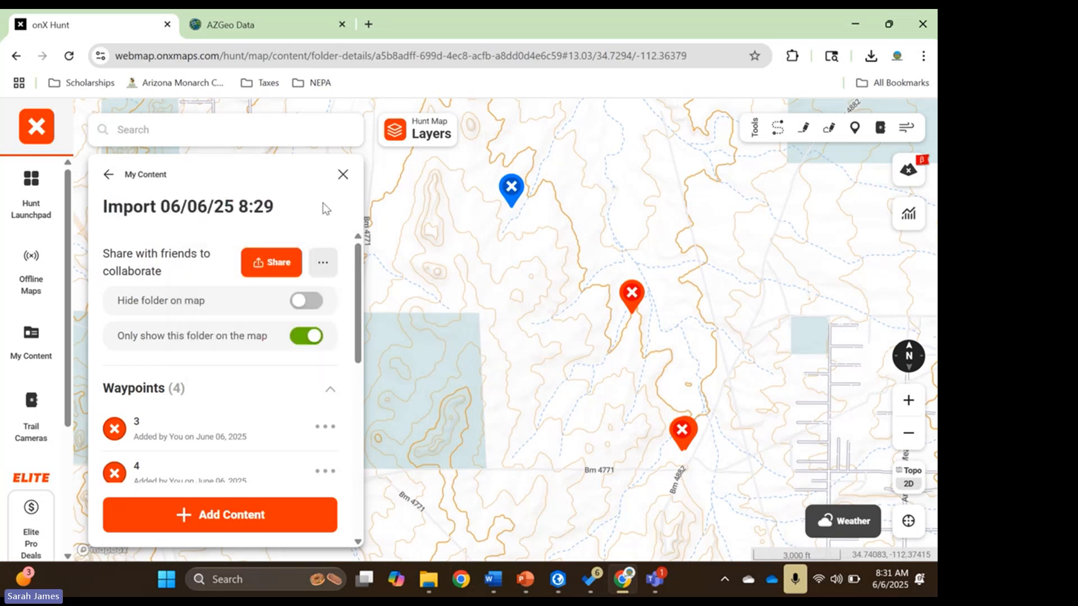
pyautogui.click(324, 264)
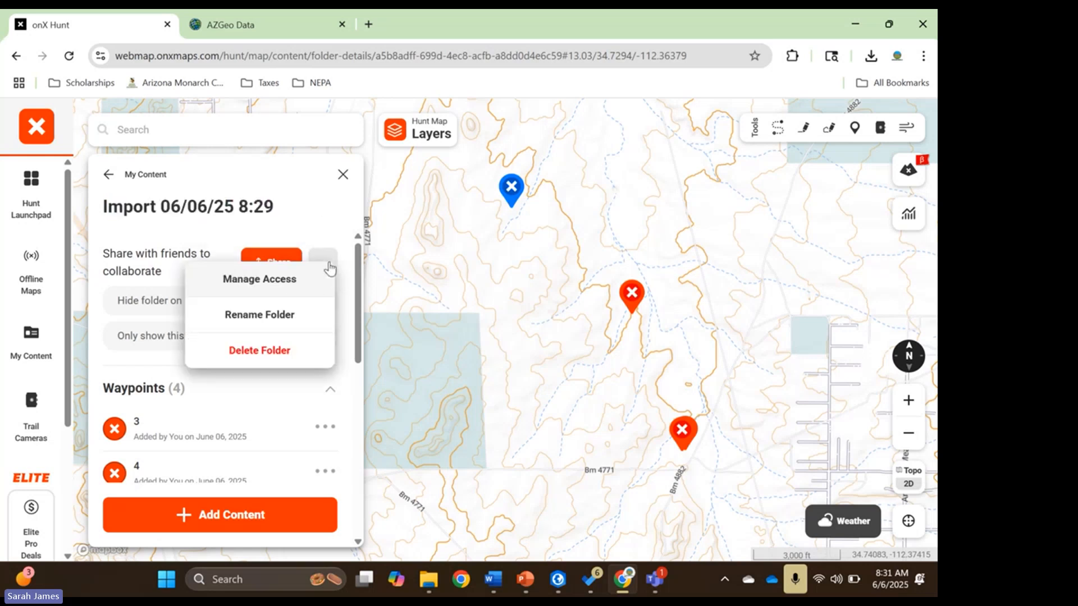
pyautogui.click(254, 323)
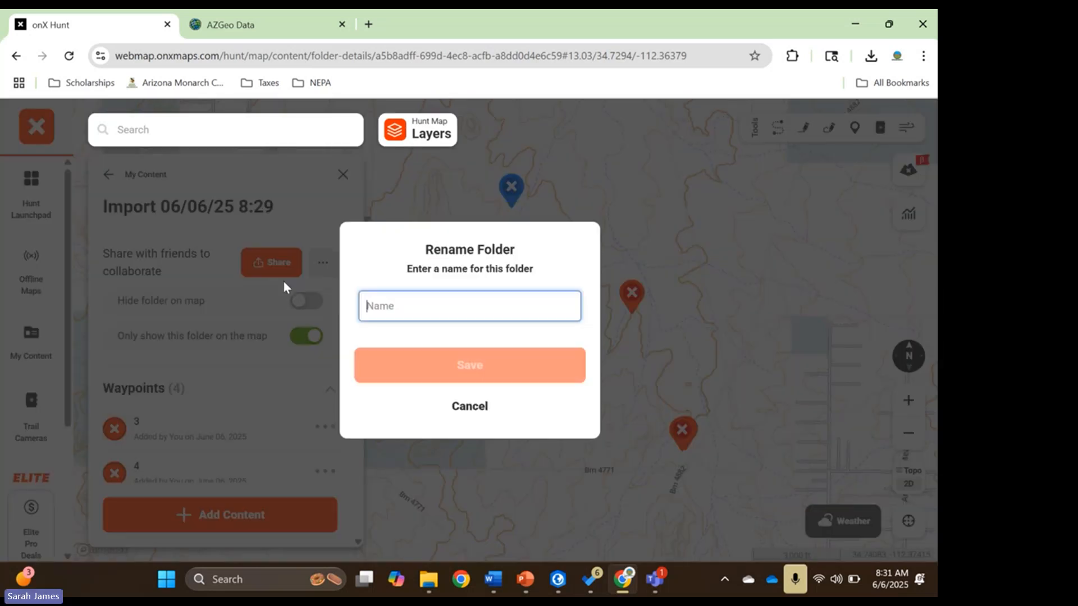
pyautogui.write('R')
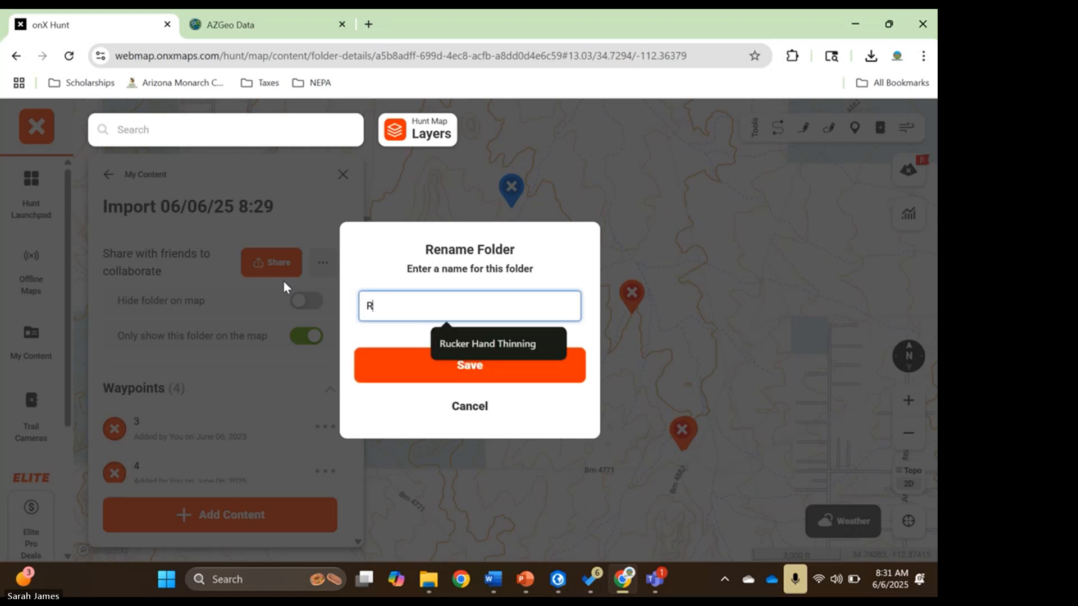
pyautogui.write('anch Pi')
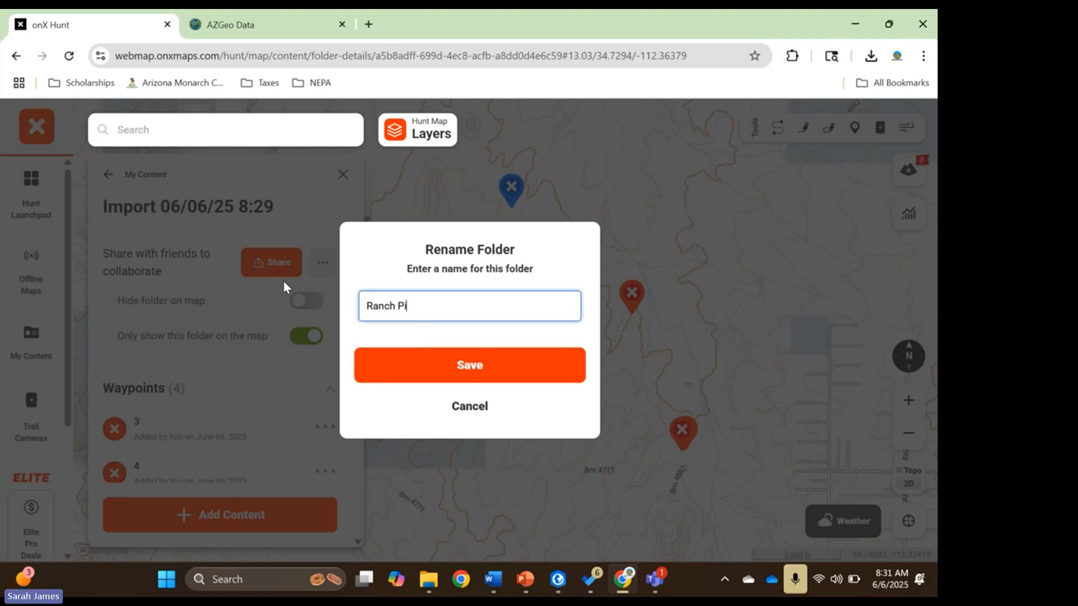
pyautogui.write('peline')
pyautogui.click(467, 359)
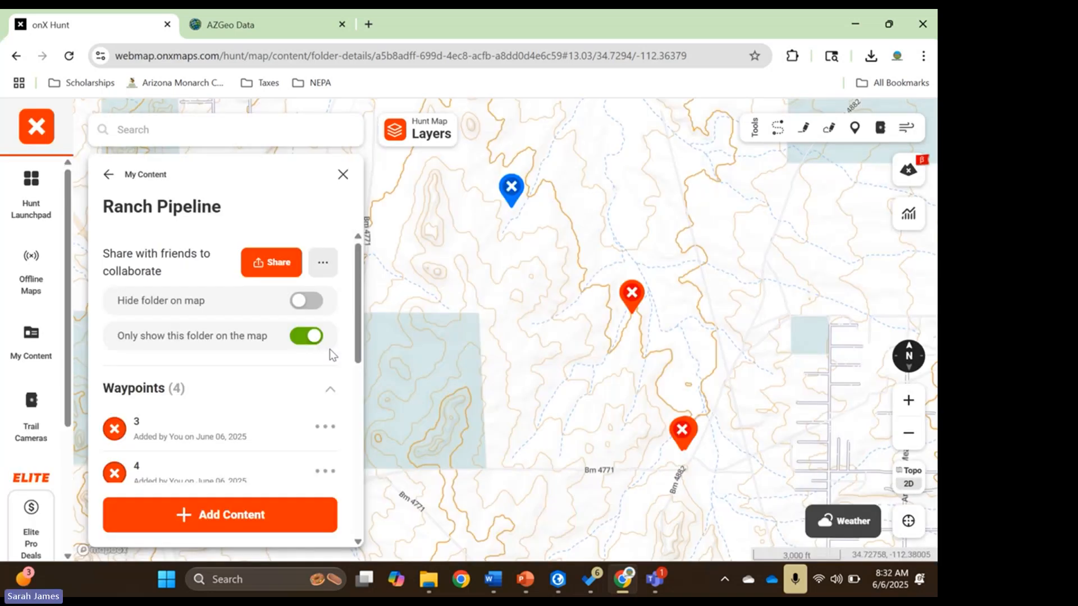
# Leave the folder, review the folders and content categories listed in My Content, and close the list
pyautogui.click(347, 175)
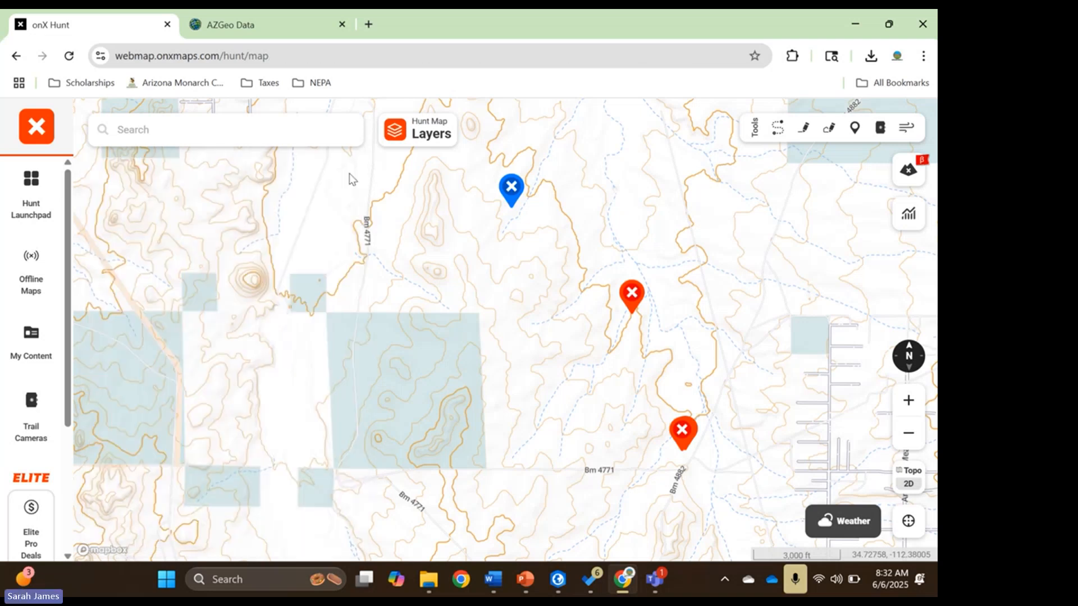
pyautogui.click(35, 355)
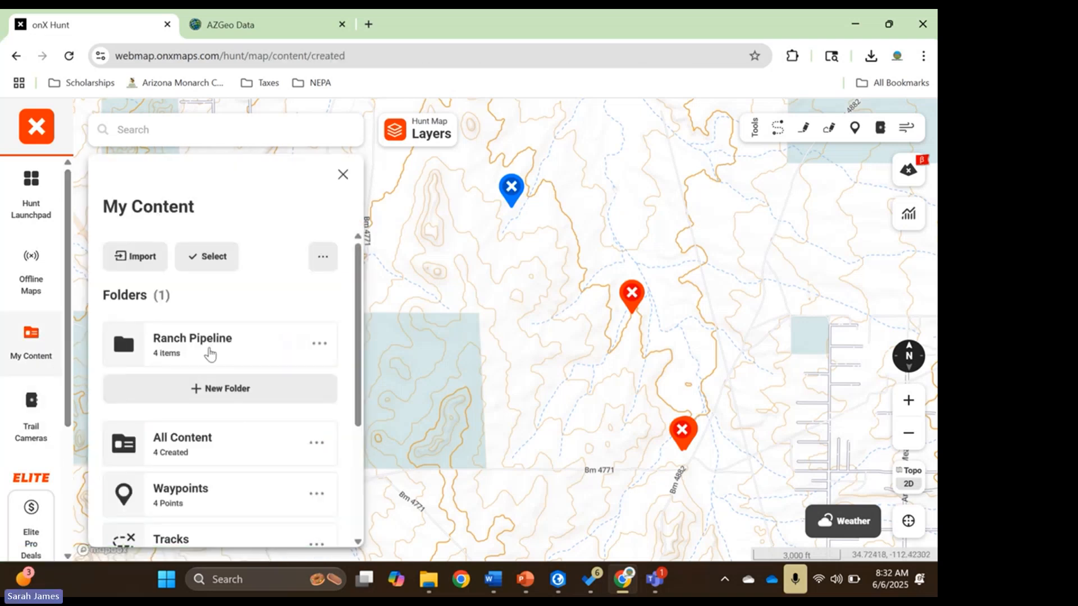
pyautogui.scroll(-3, 228, 457)
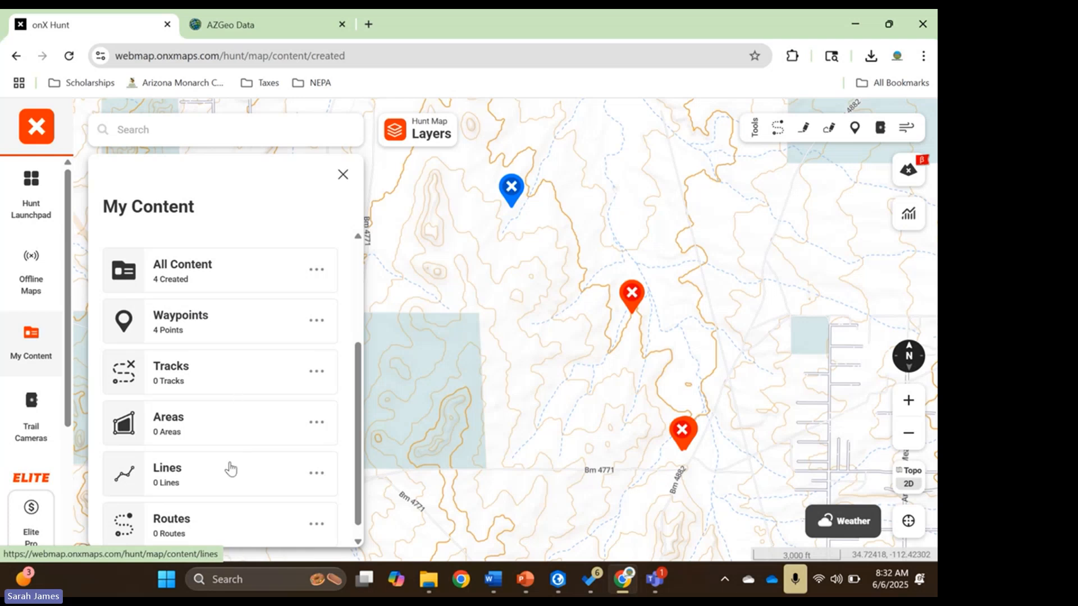
pyautogui.scroll(3, 259, 453)
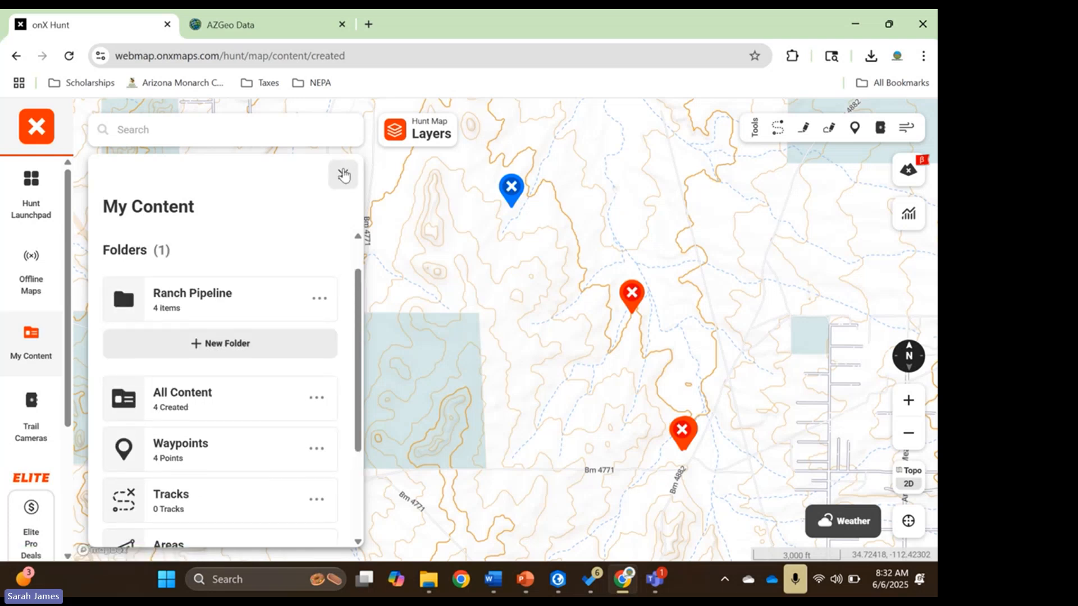
pyautogui.click(343, 175)
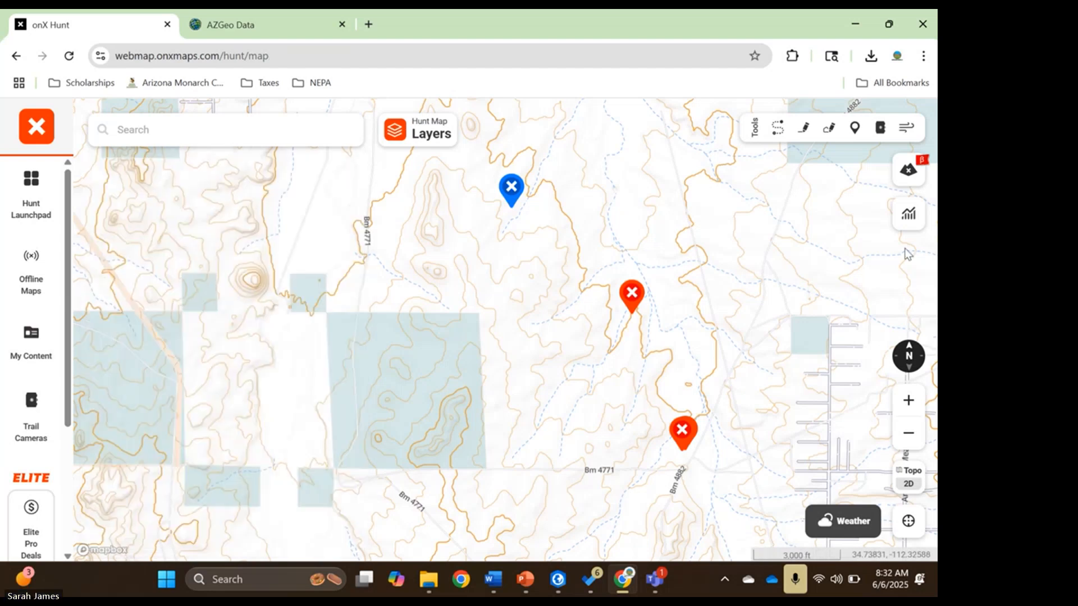
# Import the RanchLines.gpx file into My Content without putting it in a new folder
pyautogui.click(29, 349)
pyautogui.click(134, 262)
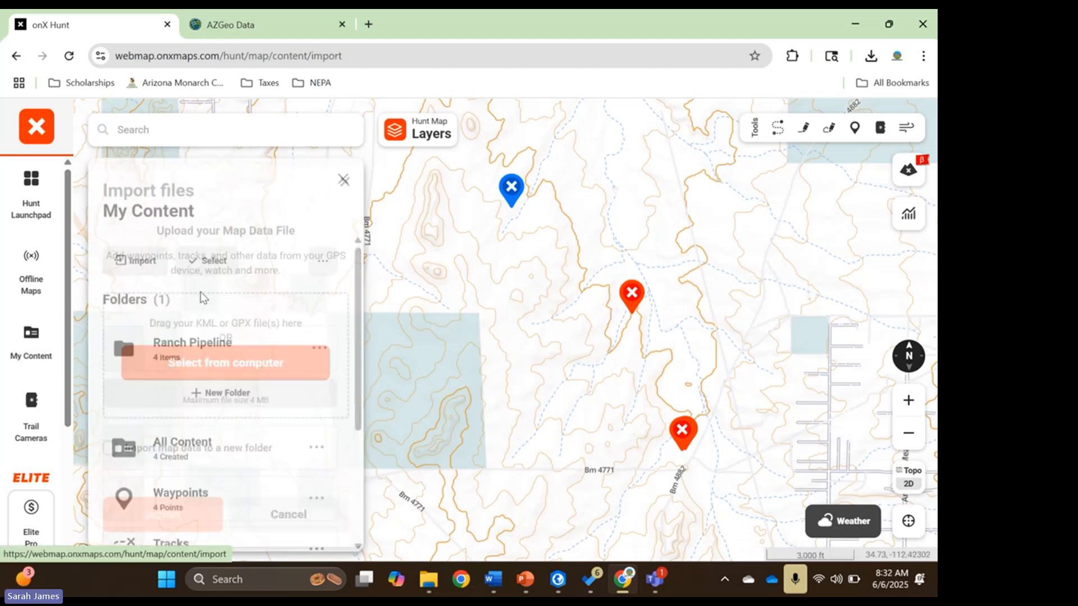
pyautogui.click(252, 362)
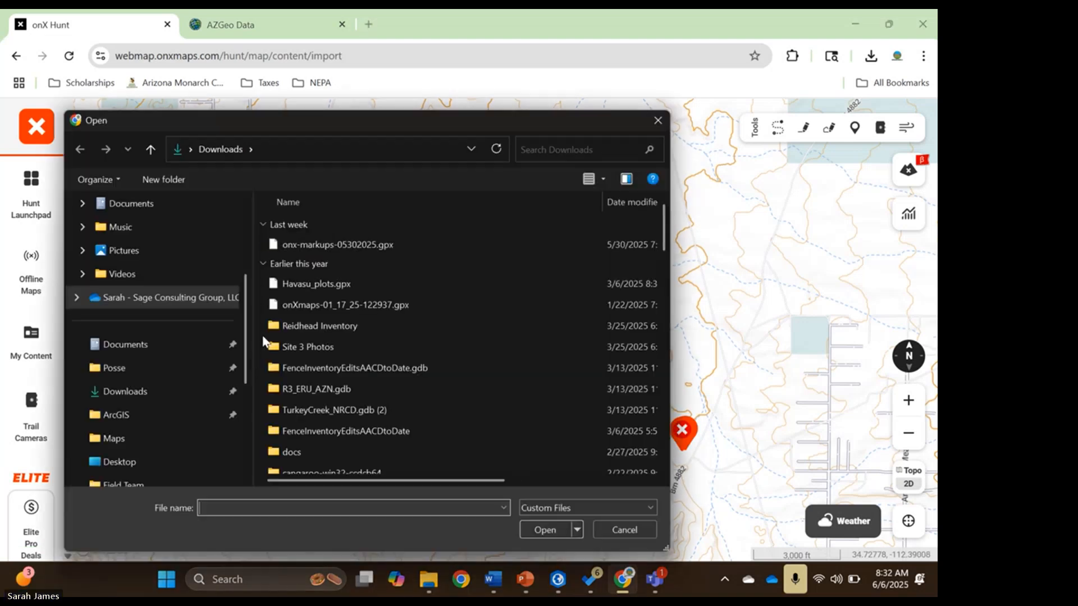
pyautogui.click(658, 120)
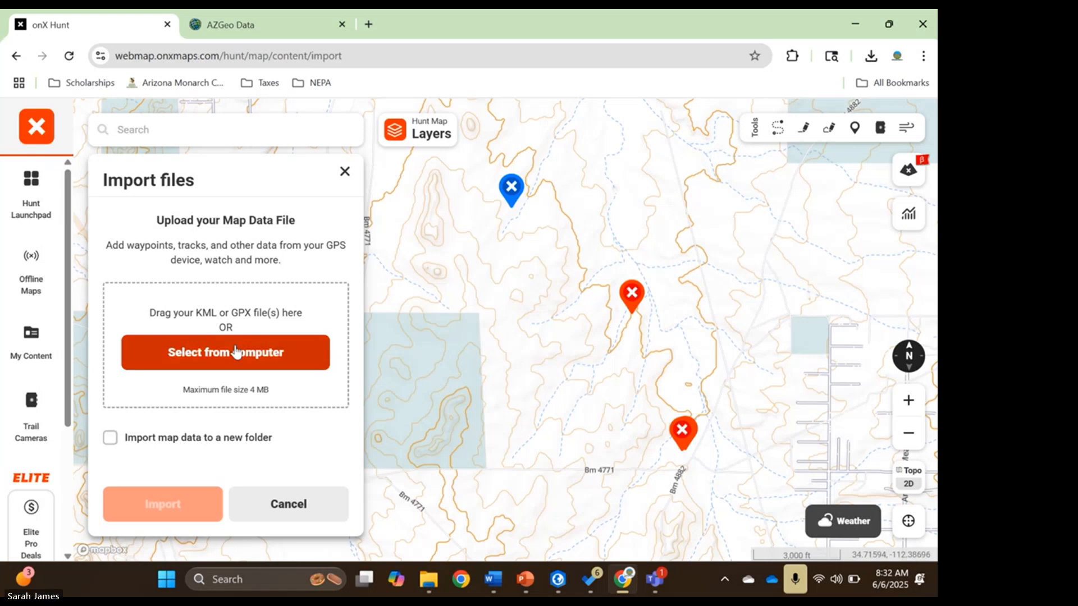
pyautogui.hotkey('alt', 'Tab')
pyautogui.moveTo(764, 207); pyautogui.dragTo(184, 334)
pyautogui.scroll(-1, 221, 385)
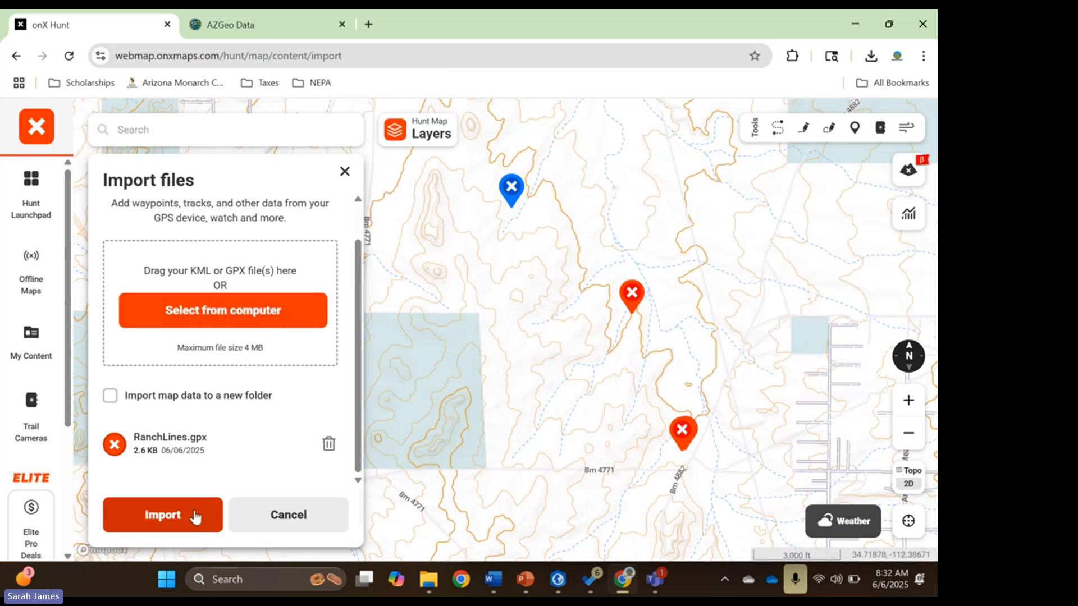
pyautogui.moveTo(212, 442); pyautogui.dragTo(189, 445)
pyautogui.click(268, 436)
pyautogui.click(168, 528)
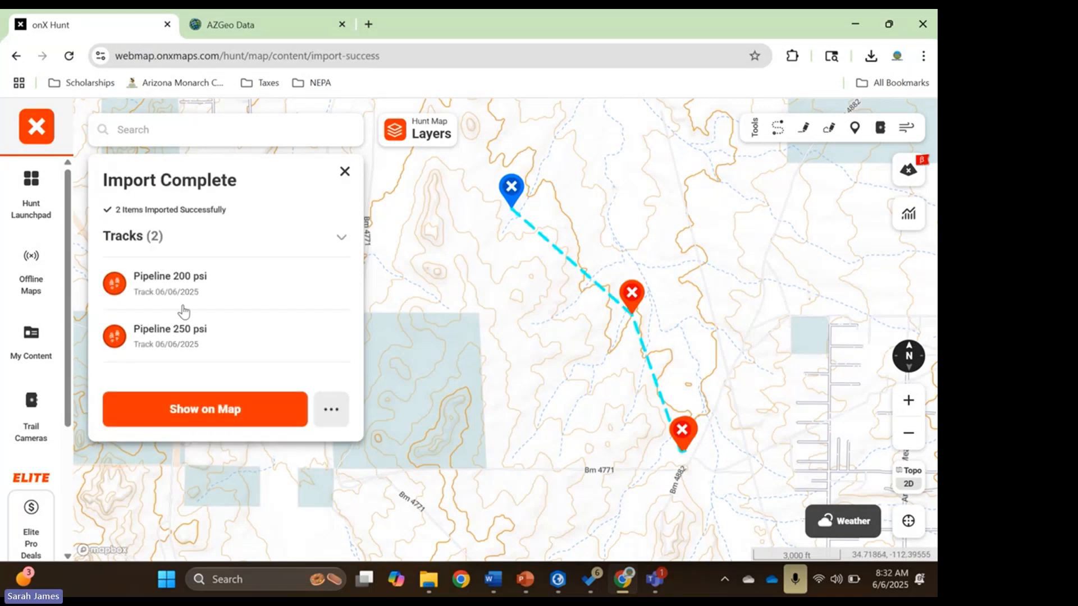
# Open the imported Pipeline 200 psi track, review its elevation profile and notes, and open it for editing
pyautogui.click(247, 304)
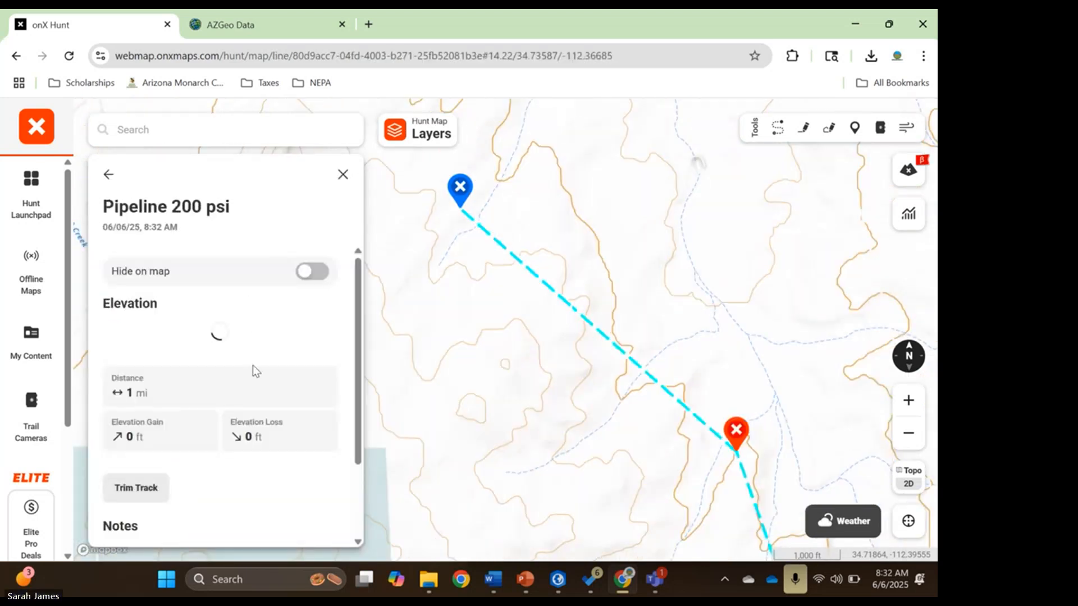
pyautogui.scroll(-1, 252, 365)
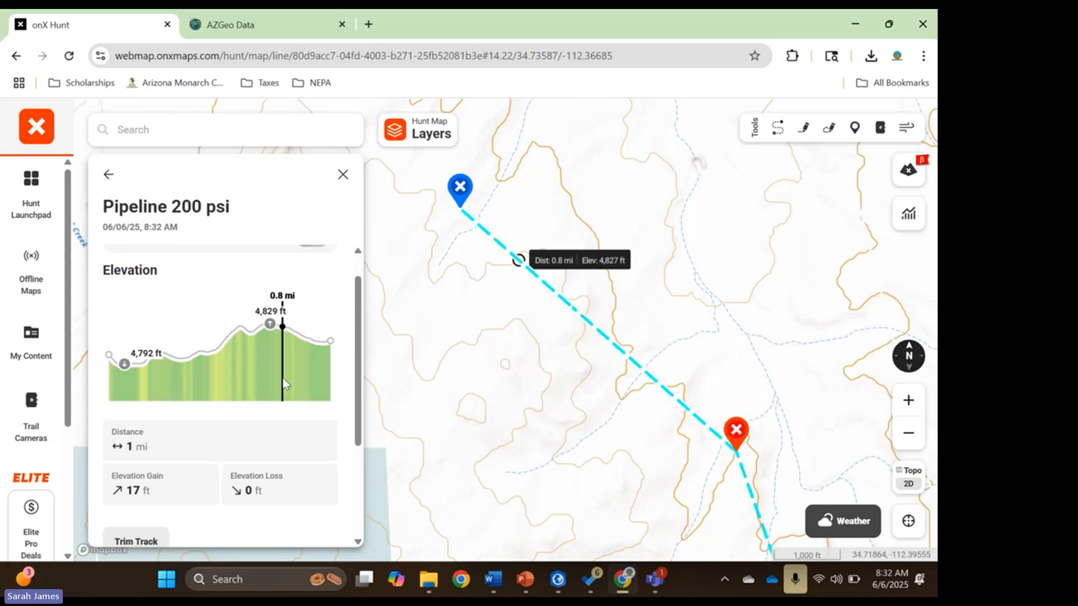
pyautogui.scroll(-3, 283, 379)
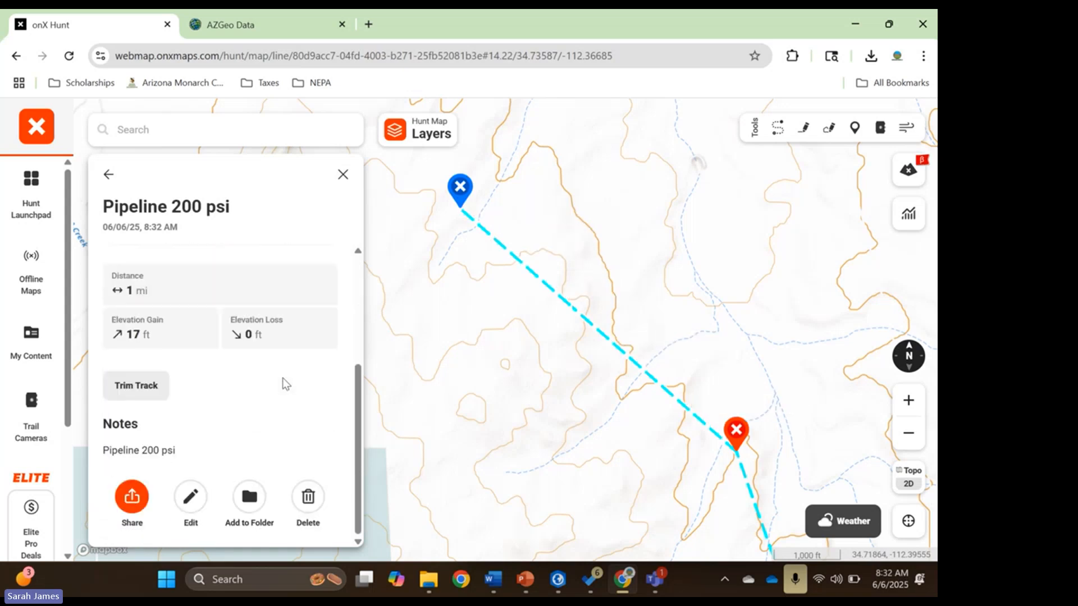
pyautogui.click(190, 496)
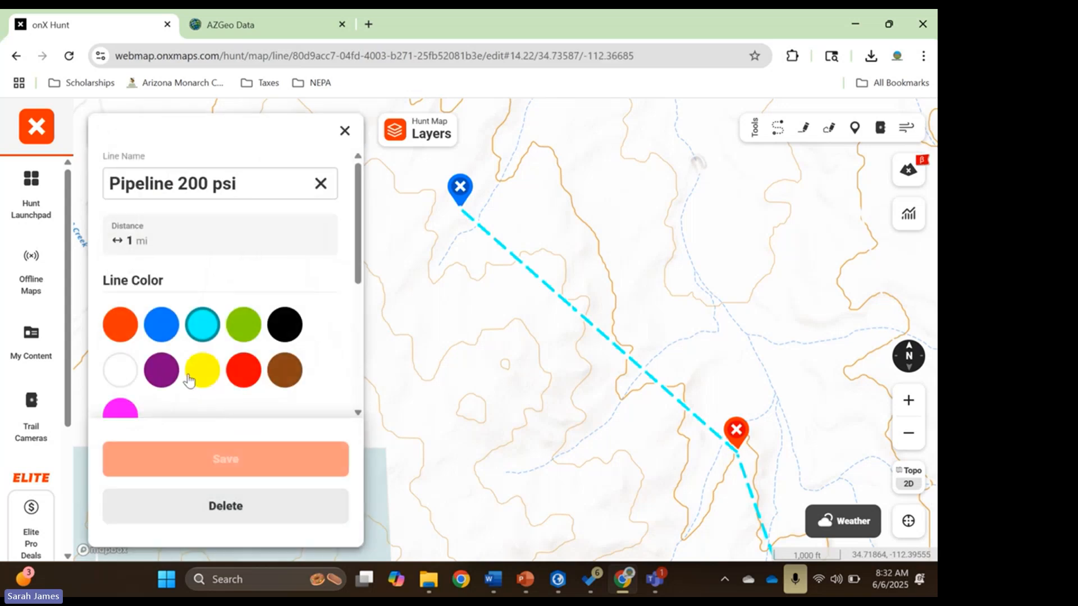
# Try the solid line style on the Pipeline 200 psi track and switch it back to dashed
pyautogui.scroll(-5, 188, 380)
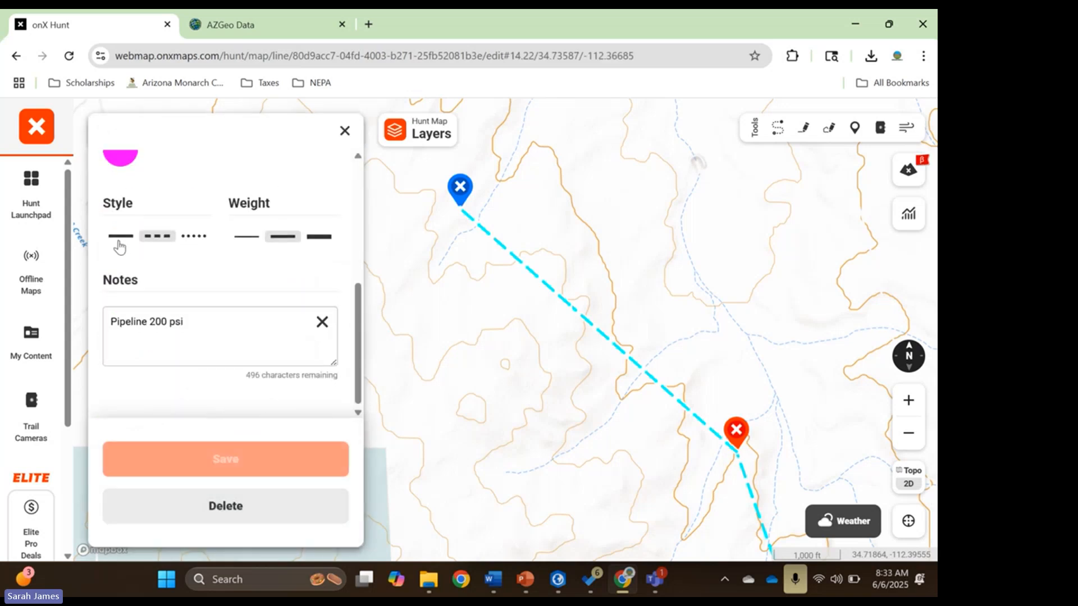
pyautogui.click(119, 247)
pyautogui.scroll(2, 236, 281)
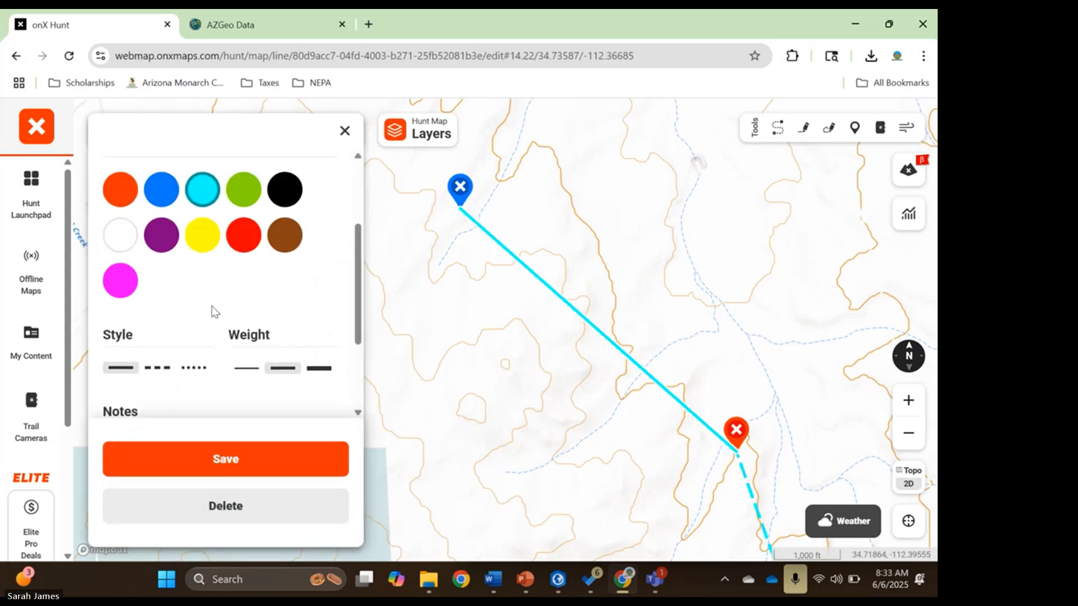
pyautogui.scroll(-3, 211, 305)
pyautogui.scroll(3, 229, 269)
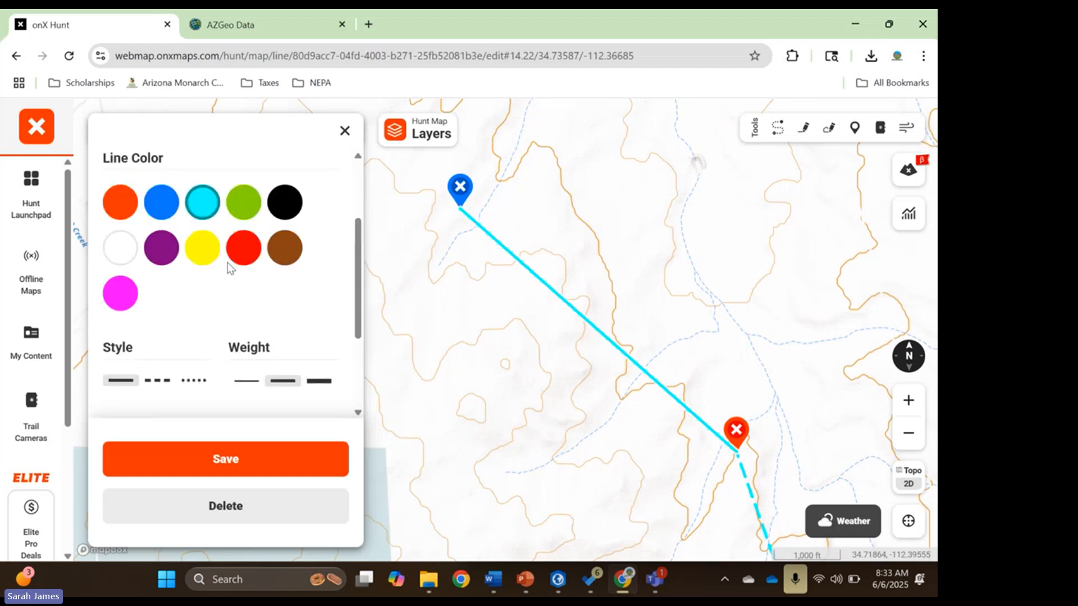
pyautogui.scroll(-1, 186, 311)
pyautogui.click(158, 349)
pyautogui.scroll(-2, 218, 375)
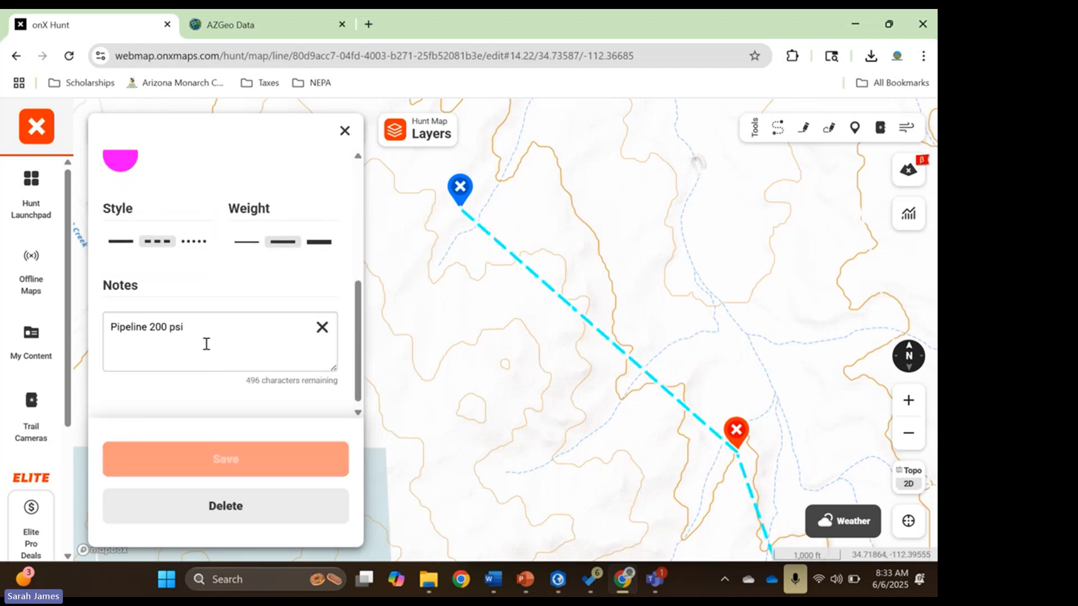
# Rename the Pipeline 200 psi track as Pipeline, keeping its notes, and save the track
pyautogui.moveTo(206, 340); pyautogui.dragTo(125, 334)
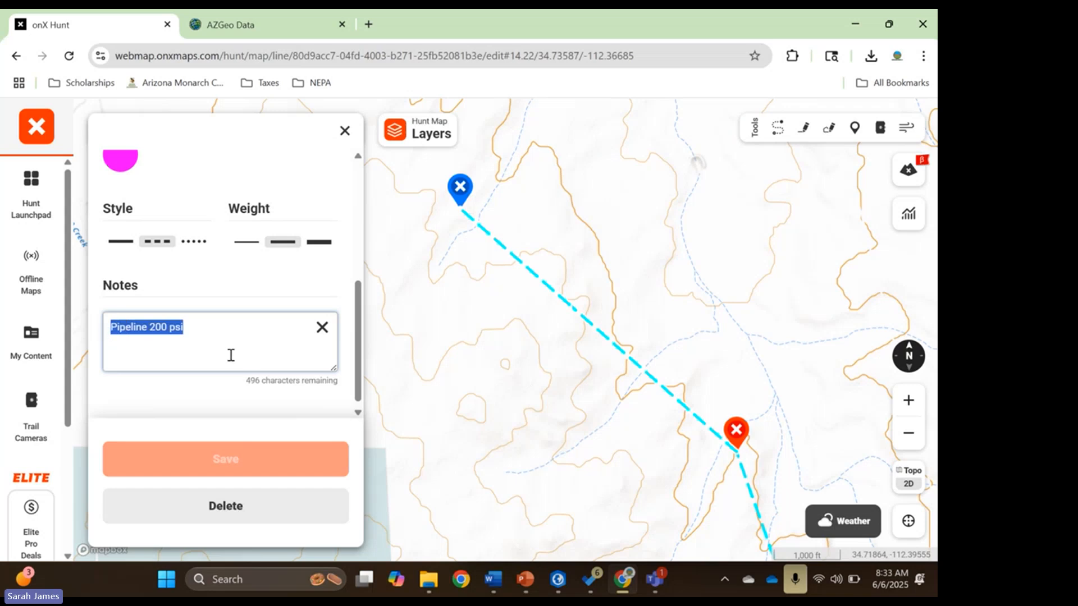
pyautogui.scroll(3, 264, 403)
pyautogui.scroll(2, 264, 403)
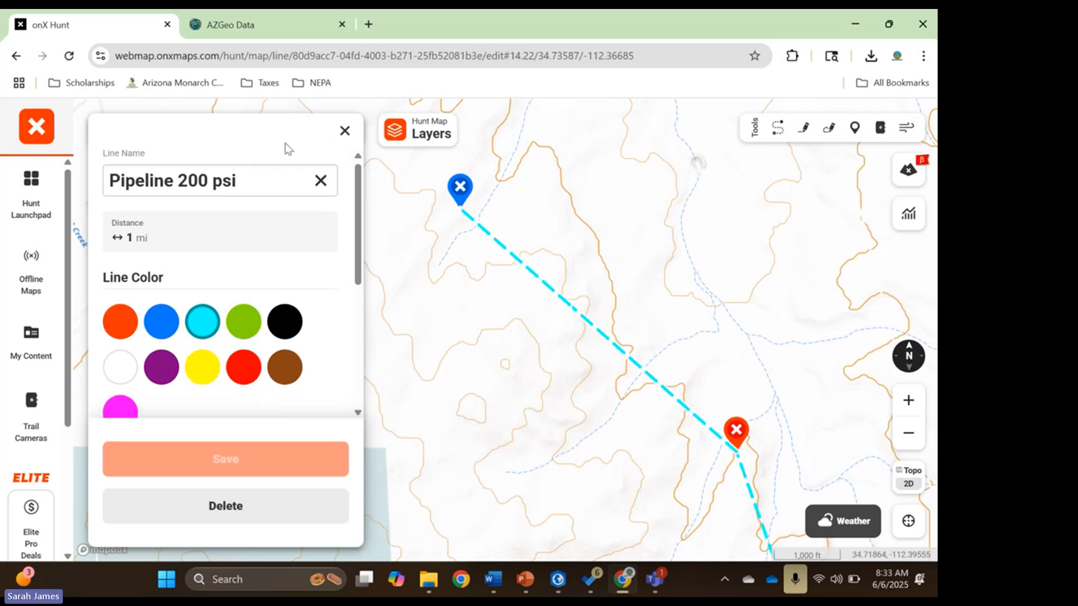
pyautogui.moveTo(260, 178); pyautogui.dragTo(6, 173)
pyautogui.press('BackSpace')
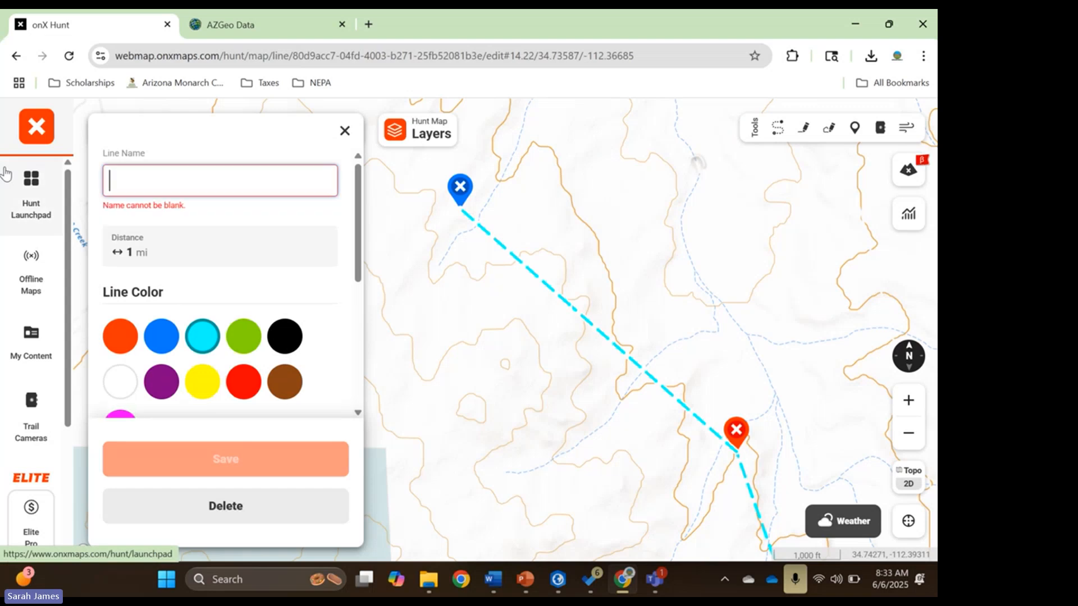
pyautogui.write('Pip')
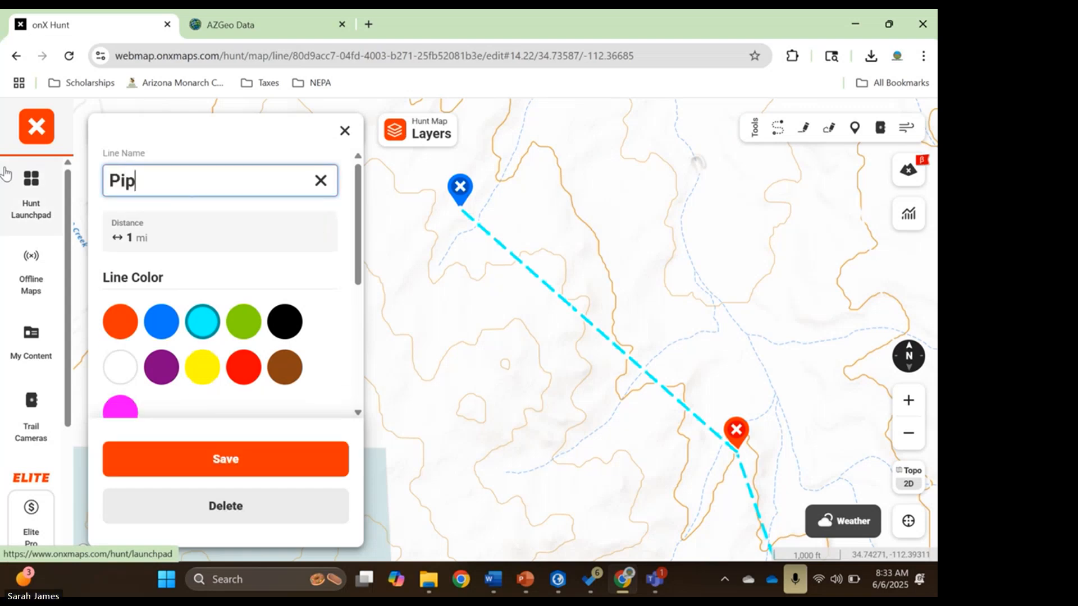
pyautogui.write('eline')
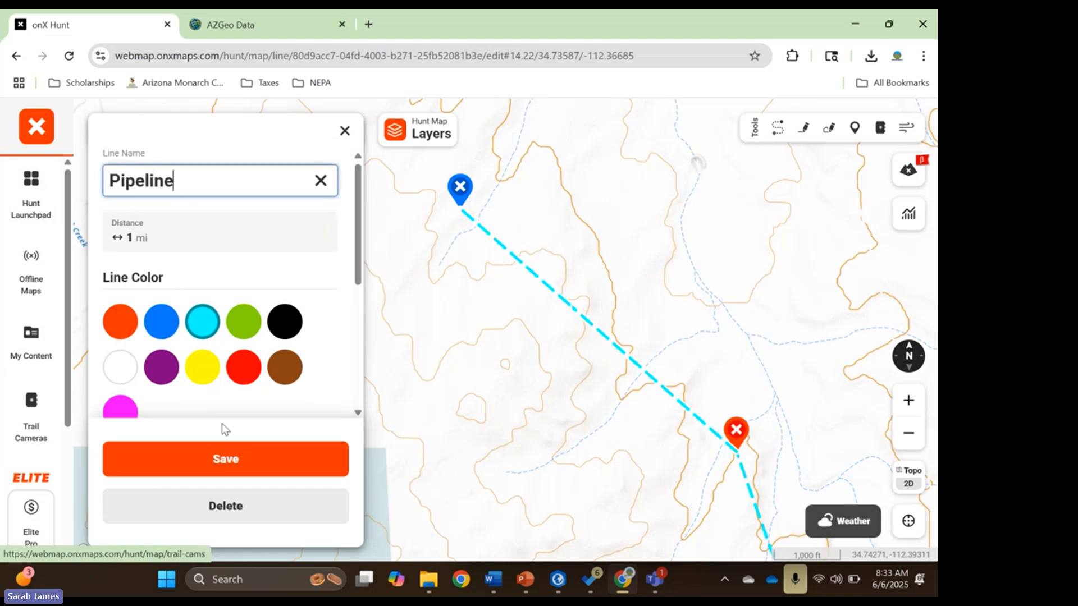
pyautogui.click(219, 463)
# Add the Pipeline track to the Ranch Pipeline folder
pyautogui.scroll(-5, 291, 426)
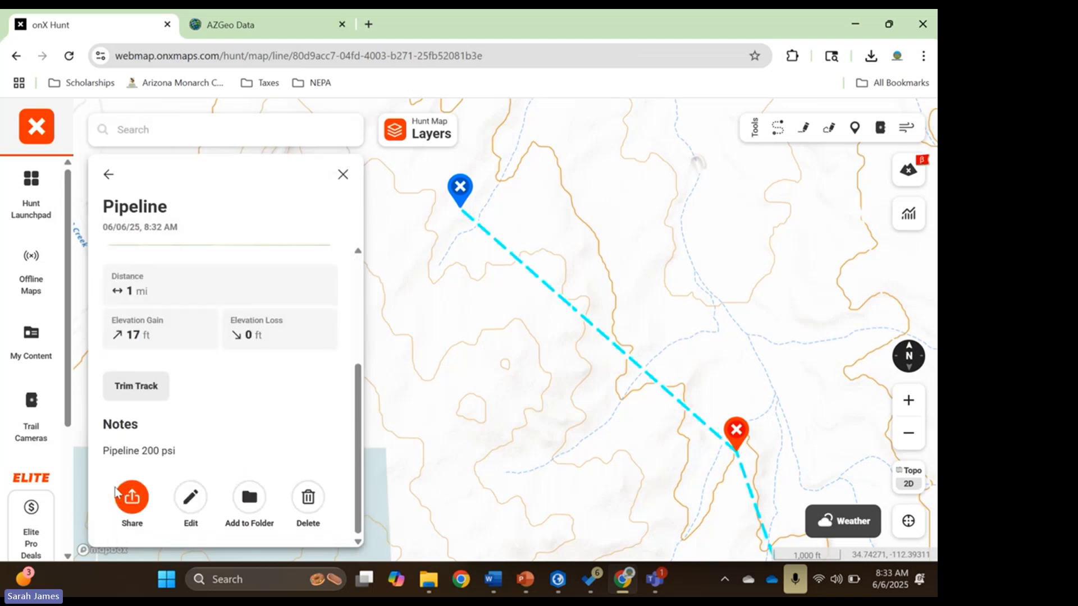
pyautogui.moveTo(187, 456); pyautogui.dragTo(93, 449)
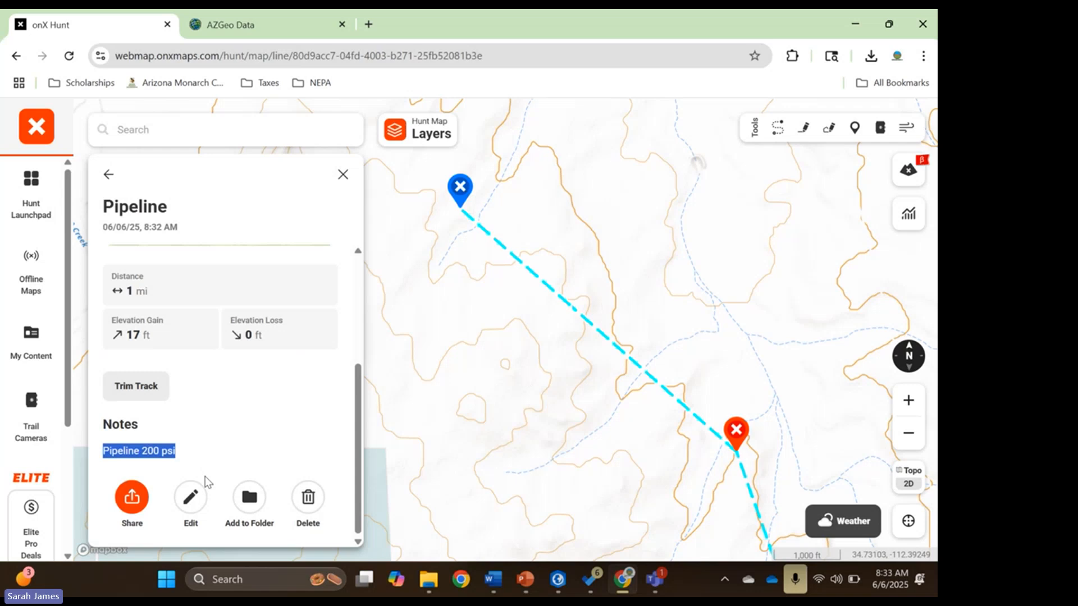
pyautogui.click(248, 505)
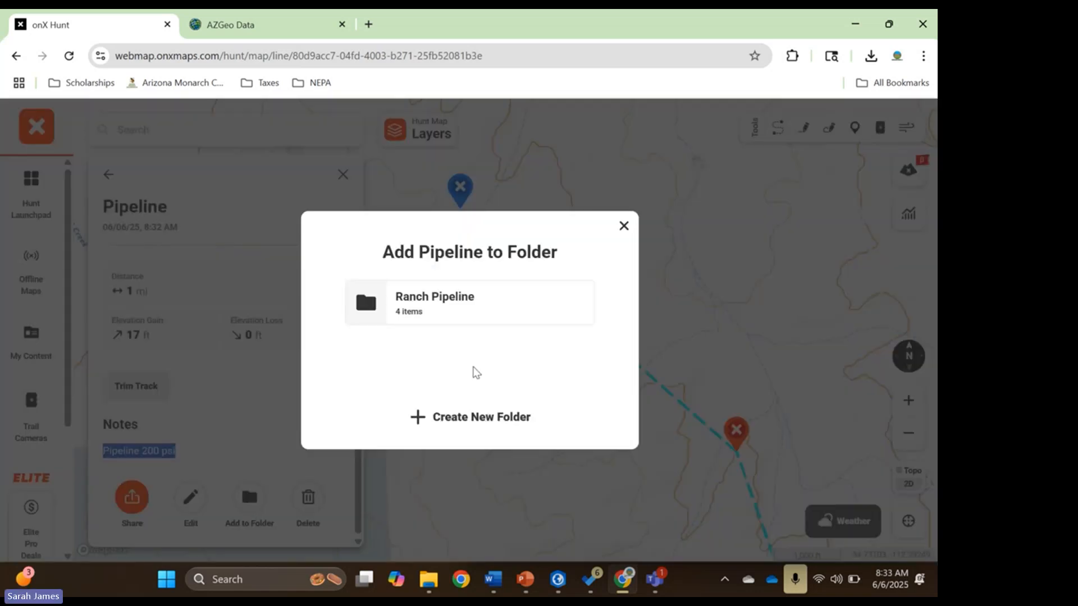
pyautogui.click(467, 309)
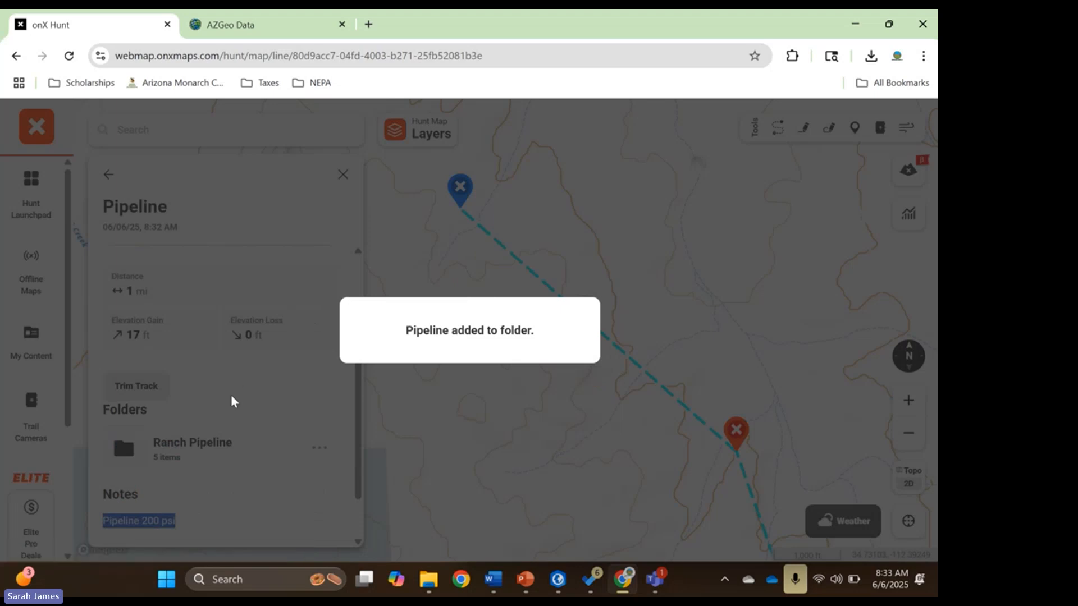
# Start sharing the Pipeline track, save the first and last name to the profile, and close the share link without copying it
pyautogui.scroll(-2, 253, 408)
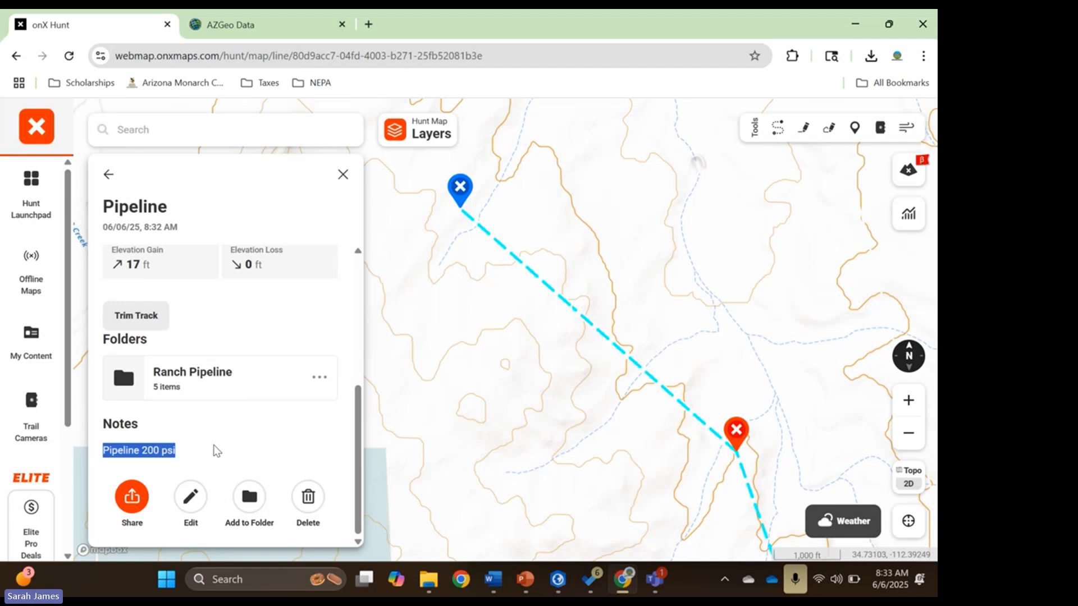
pyautogui.click(133, 496)
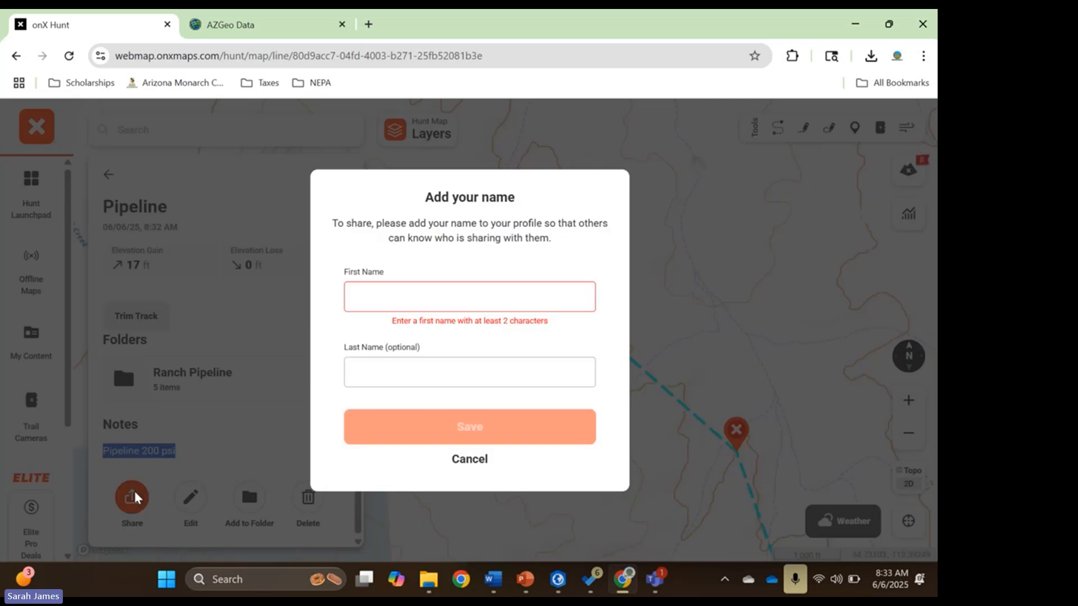
pyautogui.click(494, 297)
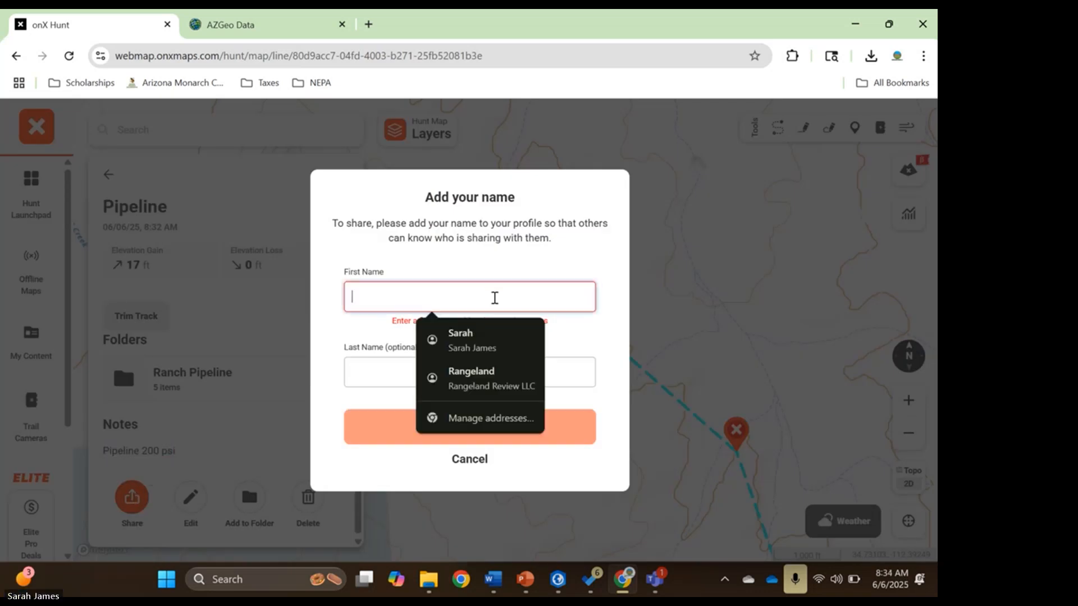
pyautogui.write('Sarah')
pyautogui.press('Tab')
pyautogui.write('James')
pyautogui.click(387, 405)
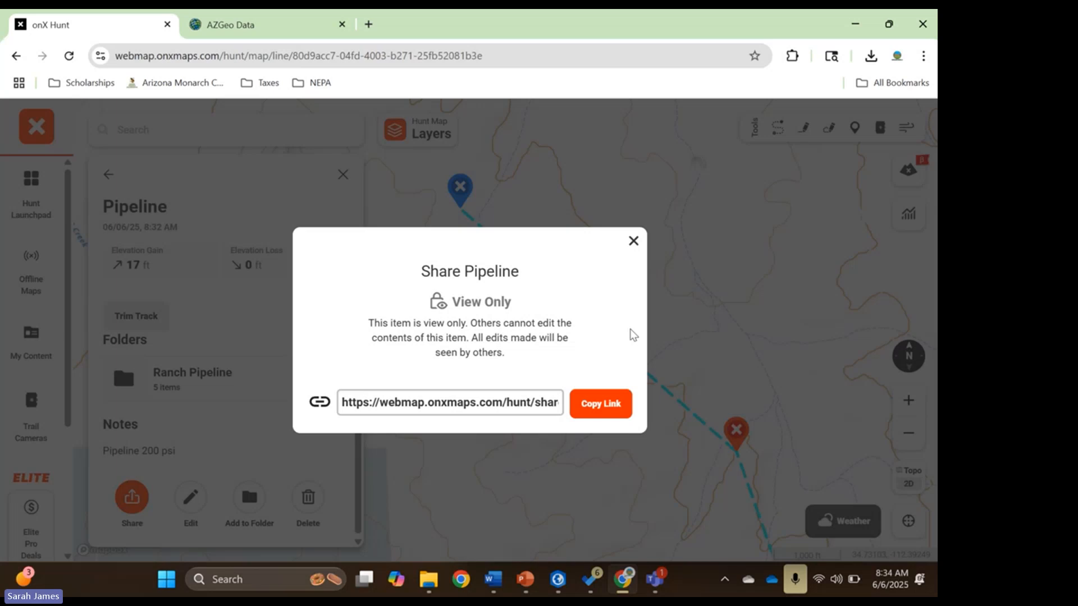
pyautogui.click(633, 242)
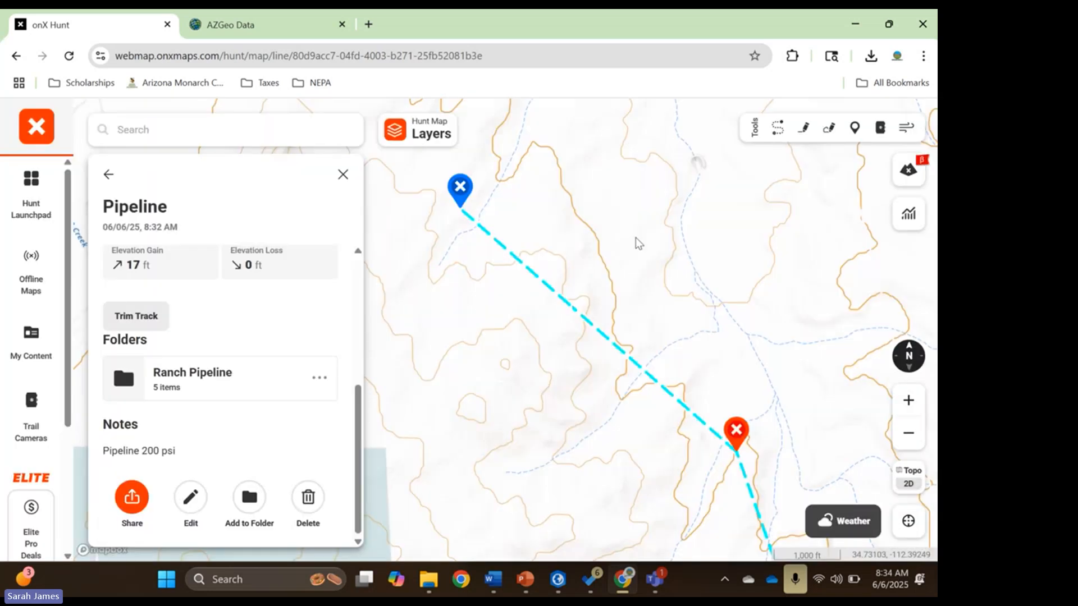
# Bring both pipeline segments into view and close the Pipeline track's details
pyautogui.scroll(-3, 542, 425)
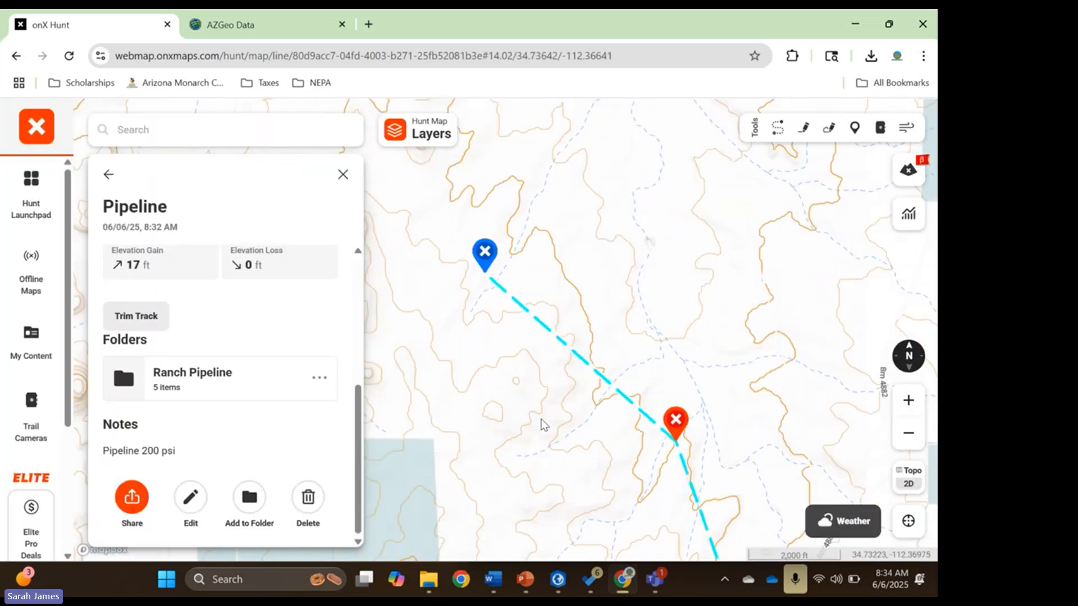
pyautogui.moveTo(555, 338); pyautogui.dragTo(550, 334)
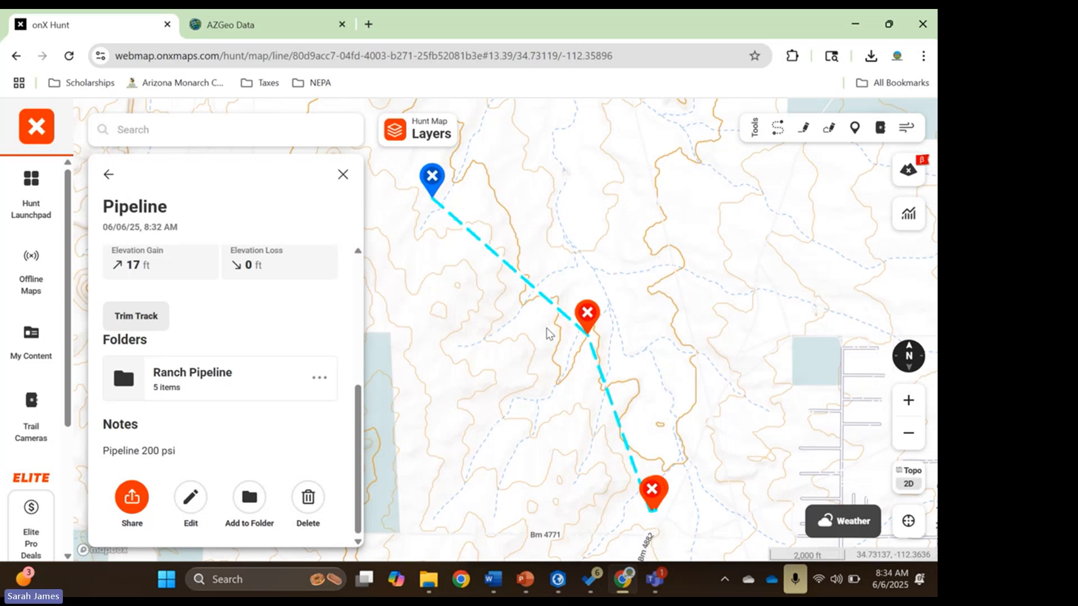
pyautogui.click(341, 176)
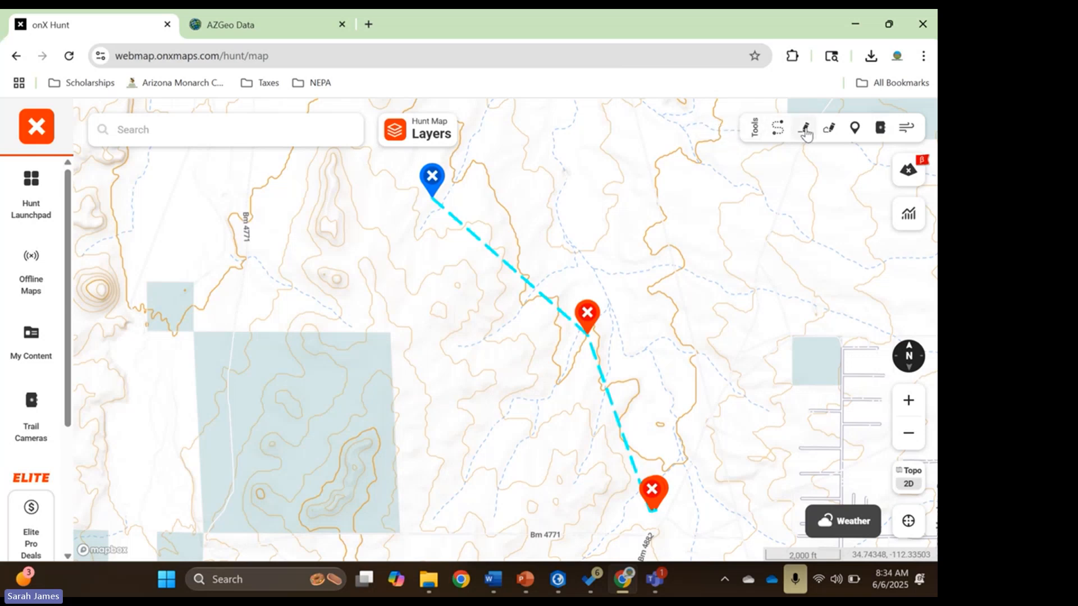
# Draw a four-cornered area of about 639 acres, about 1 mi per side, tracing the large shaded parcel west of the pipeline
pyautogui.click(835, 129)
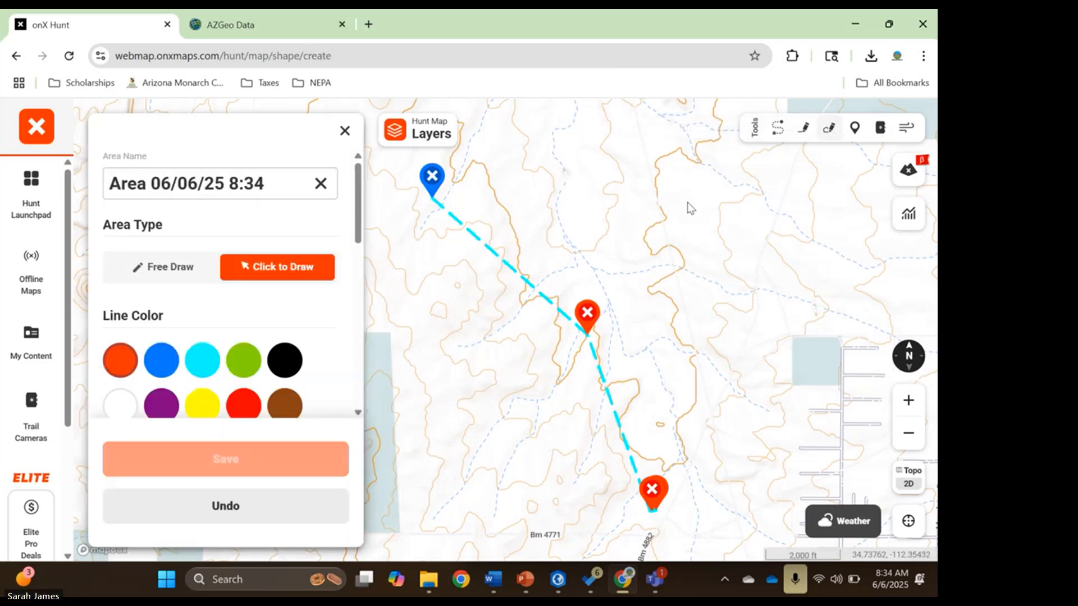
pyautogui.click(344, 130)
pyautogui.moveTo(471, 290); pyautogui.dragTo(675, 281)
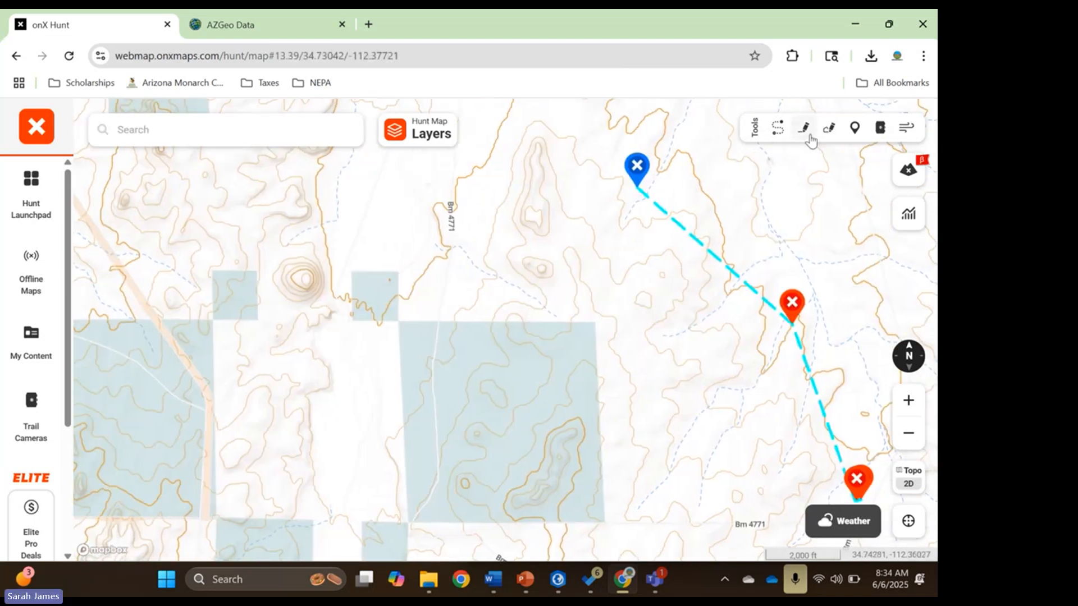
pyautogui.click(835, 136)
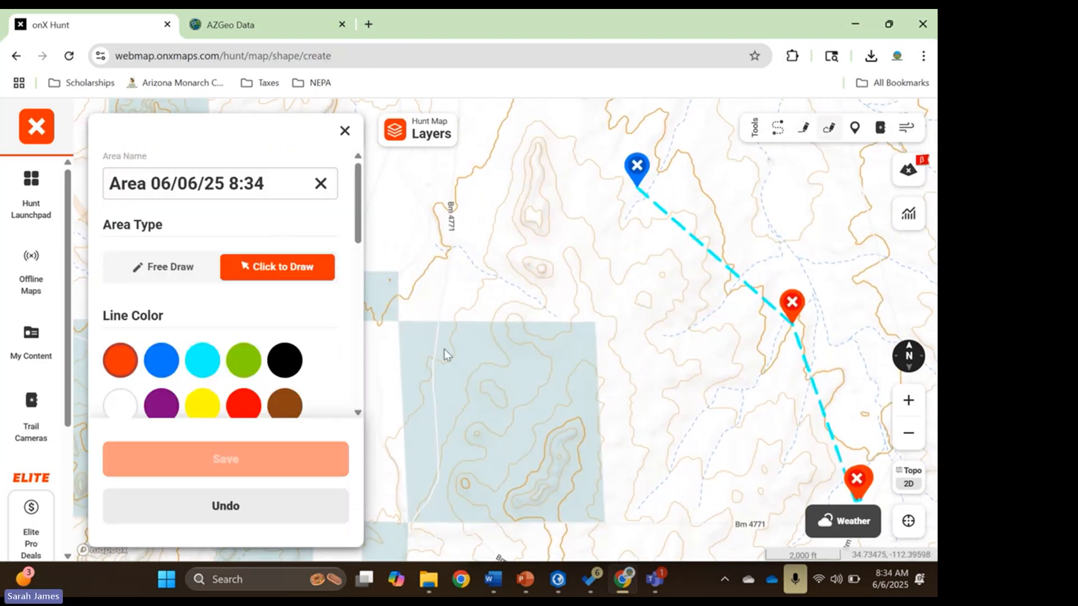
pyautogui.click(400, 321)
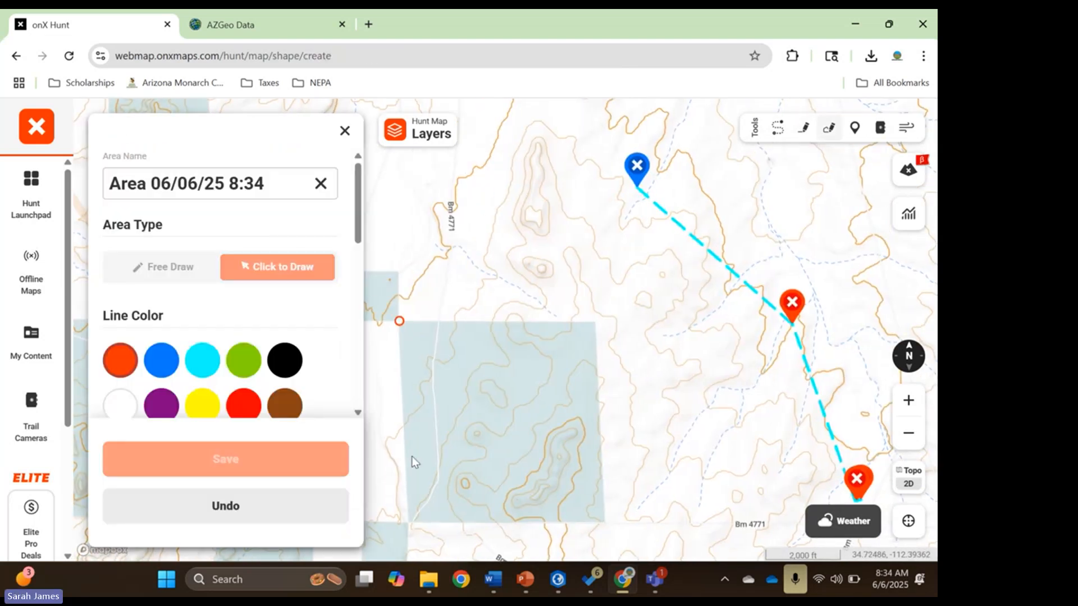
pyautogui.click(409, 520)
pyautogui.click(605, 521)
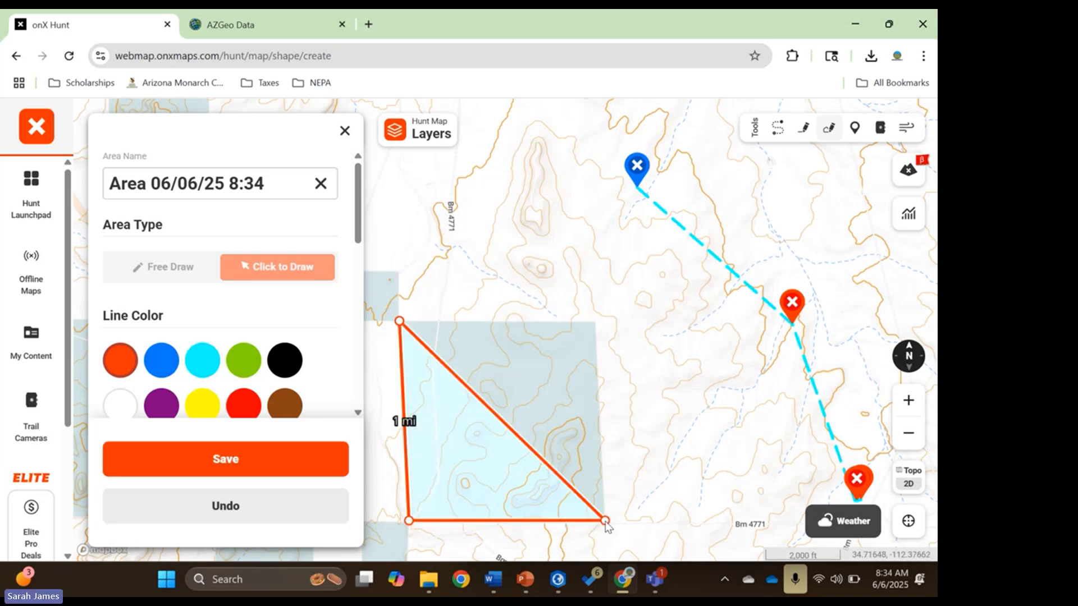
pyautogui.click(595, 322)
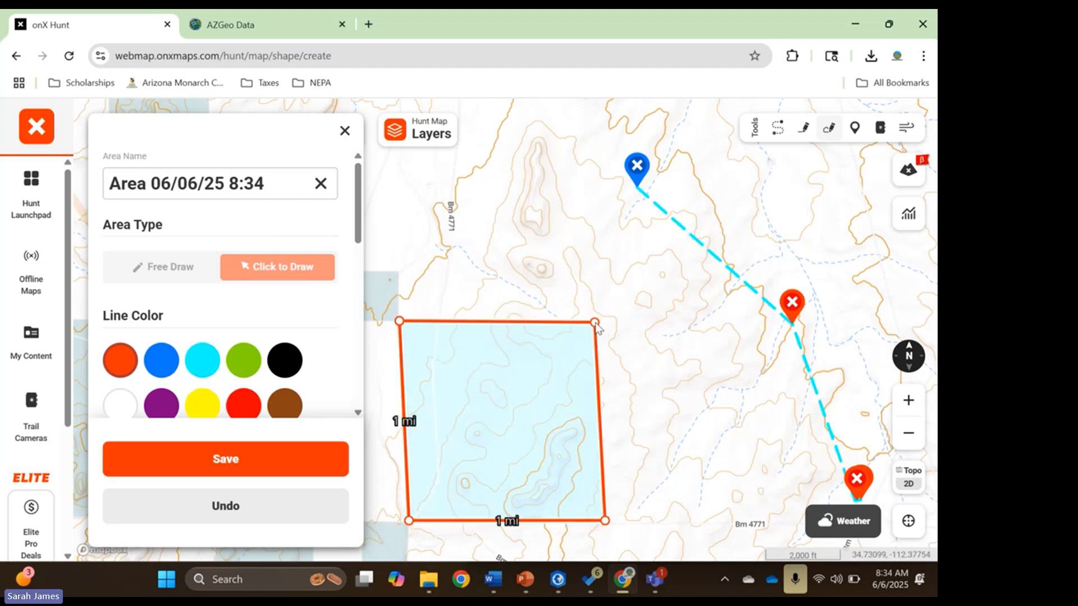
# Set the area's line color to black and its area color to no fill
pyautogui.scroll(-5, 211, 301)
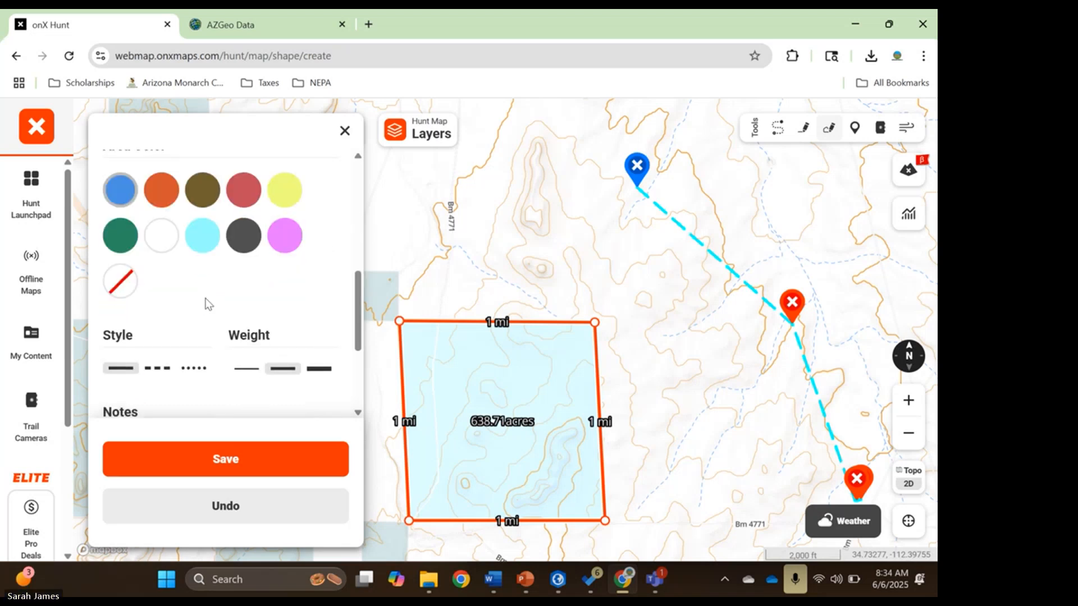
pyautogui.scroll(-2, 208, 303)
pyautogui.scroll(7, 206, 304)
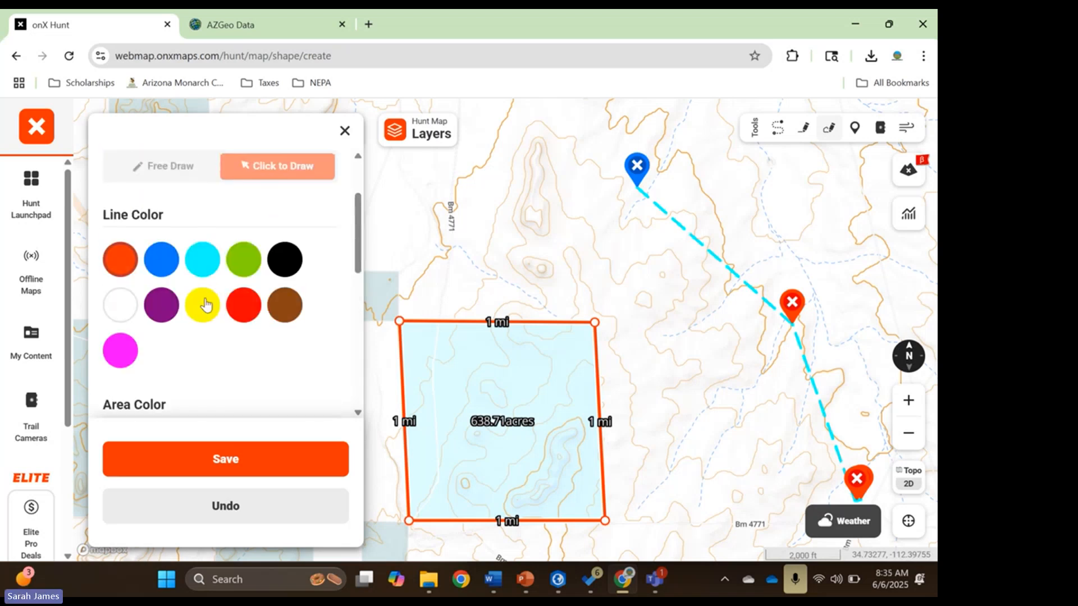
pyautogui.scroll(-3, 205, 303)
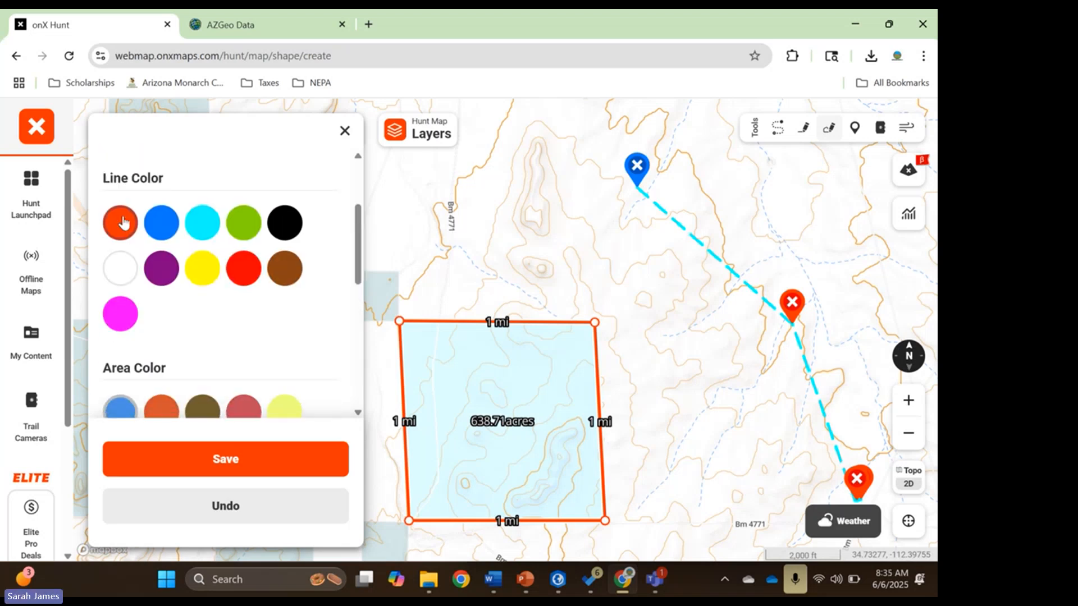
pyautogui.click(290, 235)
pyautogui.scroll(-3, 243, 348)
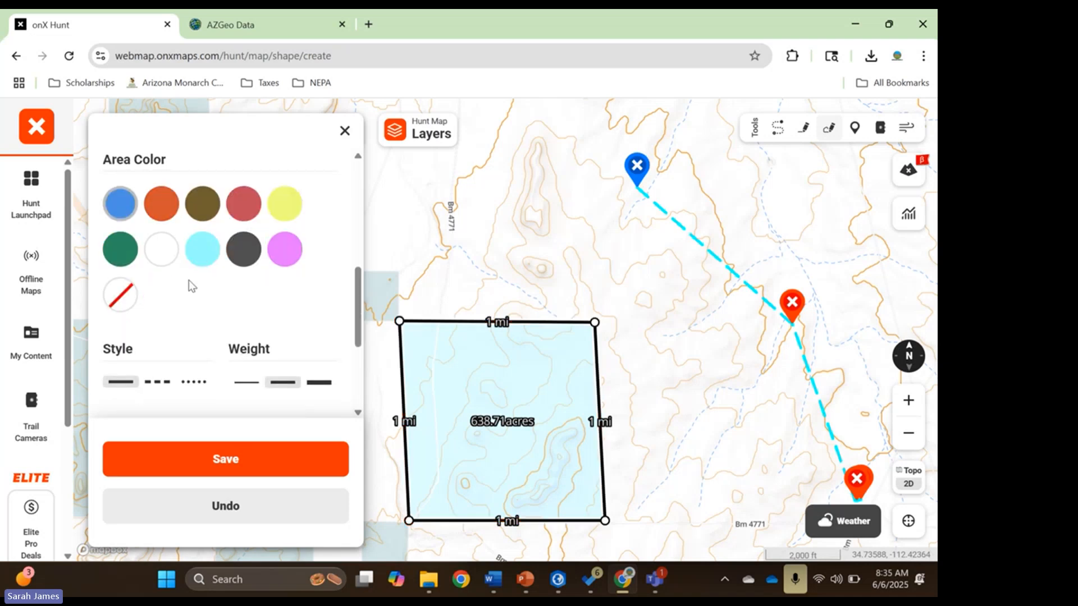
pyautogui.click(247, 205)
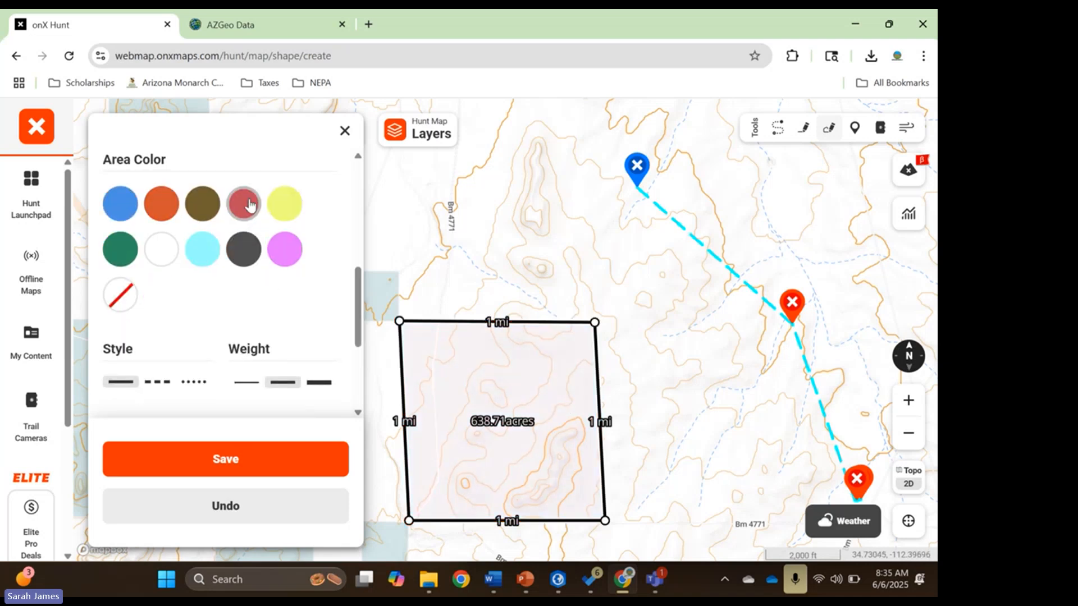
pyautogui.click(128, 296)
pyautogui.scroll(-3, 218, 308)
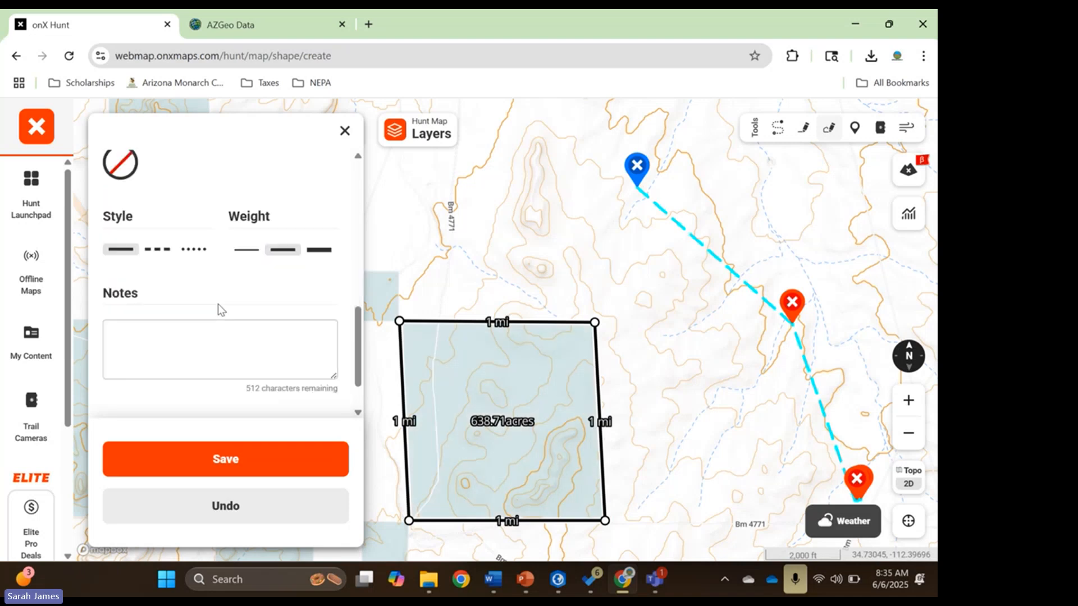
# Save the parcel area with its default name and empty notes, and close its details
pyautogui.click(216, 296)
pyautogui.scroll(-1, 215, 297)
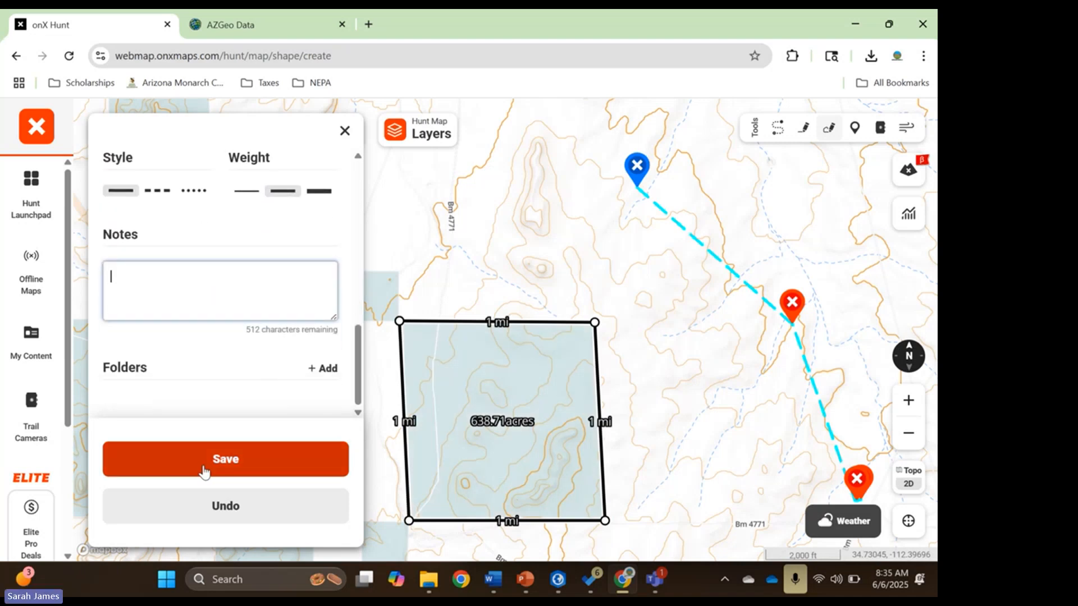
pyautogui.click(293, 449)
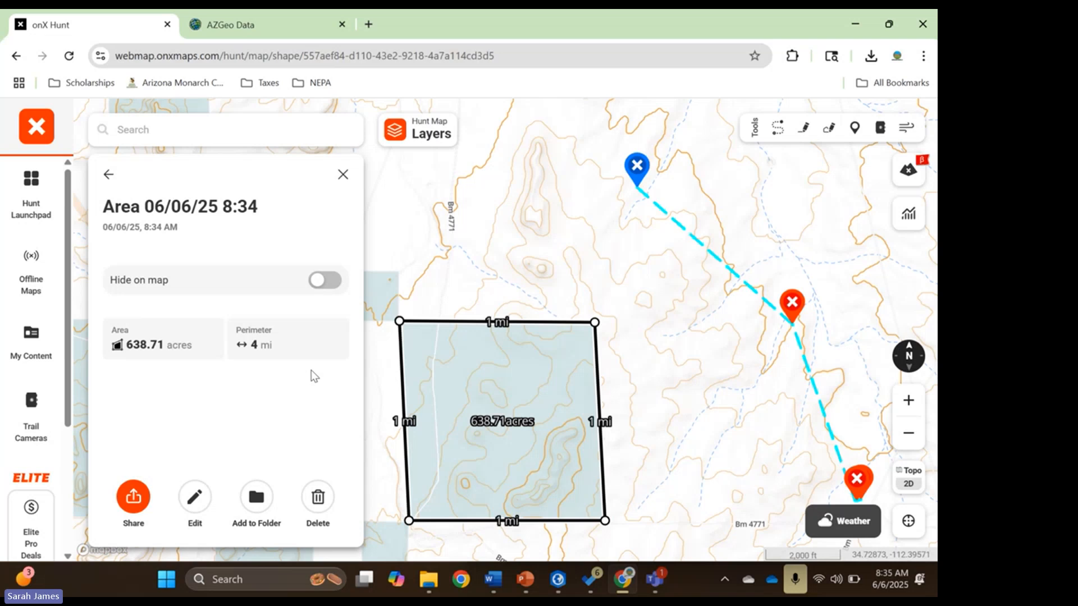
pyautogui.click(342, 174)
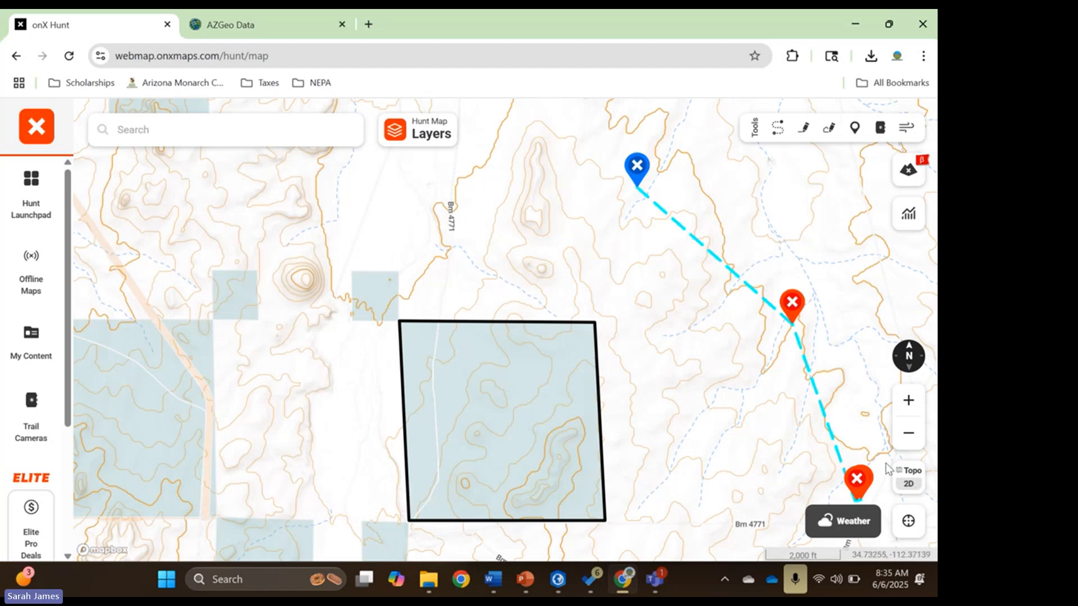
# Switch the basemap to Hybrid and bring the whole pipeline into view beside the parcel area
pyautogui.click(909, 477)
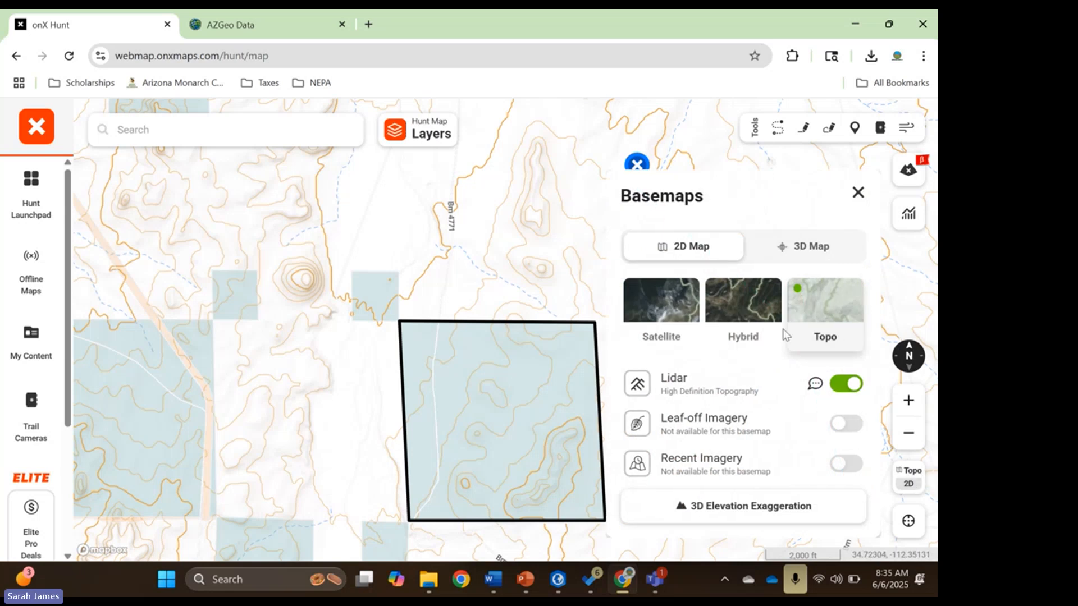
pyautogui.click(743, 340)
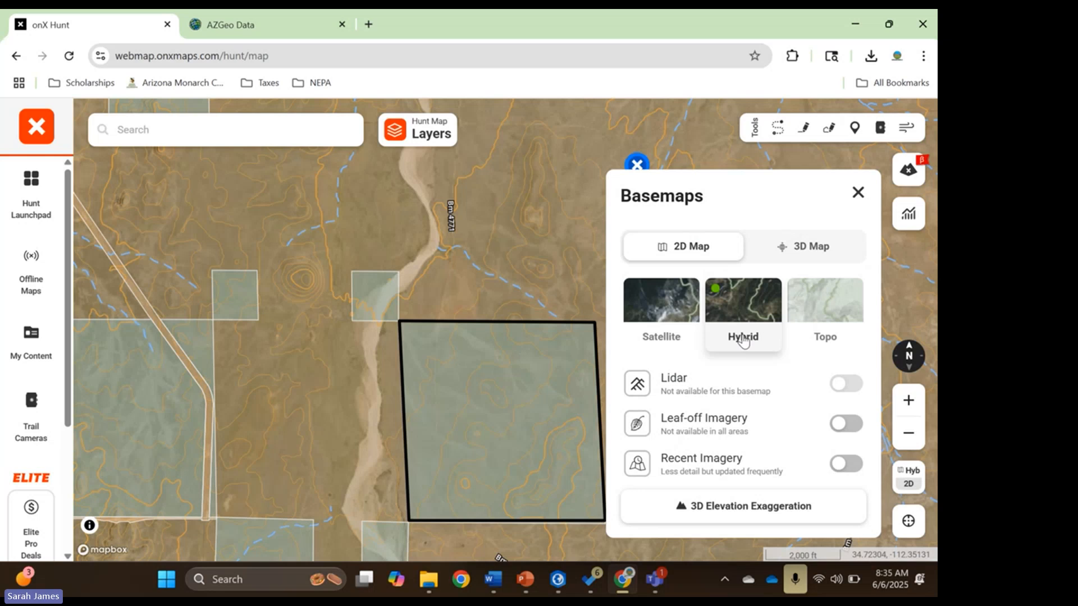
pyautogui.click(857, 193)
pyautogui.moveTo(723, 230); pyautogui.dragTo(563, 299)
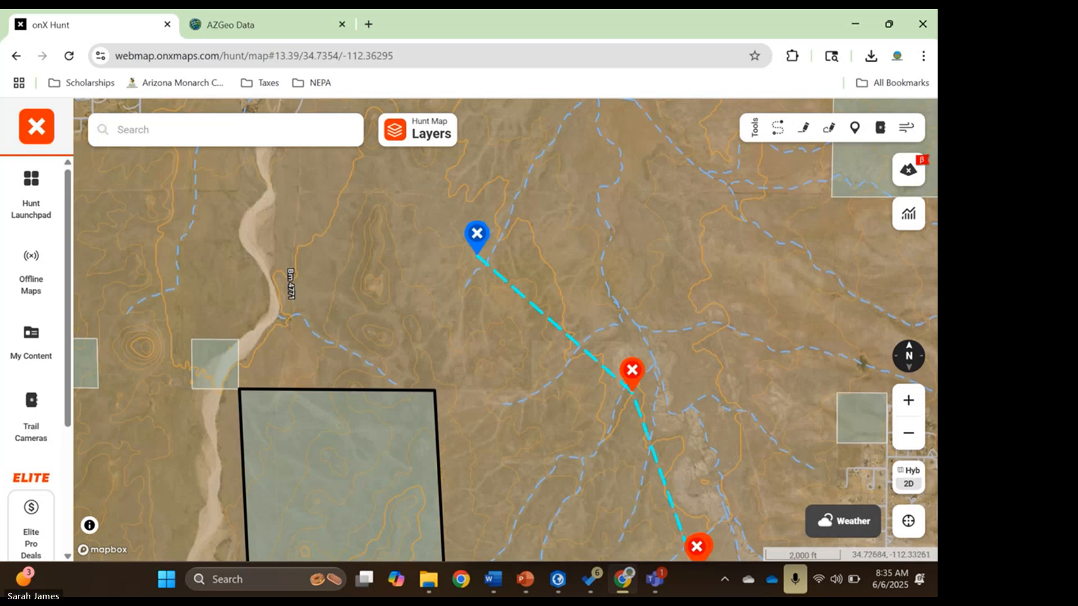
# Change the basemap to Satellite as a 3D map and raise the 3D elevation exaggeration slightly above default
pyautogui.click(909, 477)
pyautogui.click(694, 336)
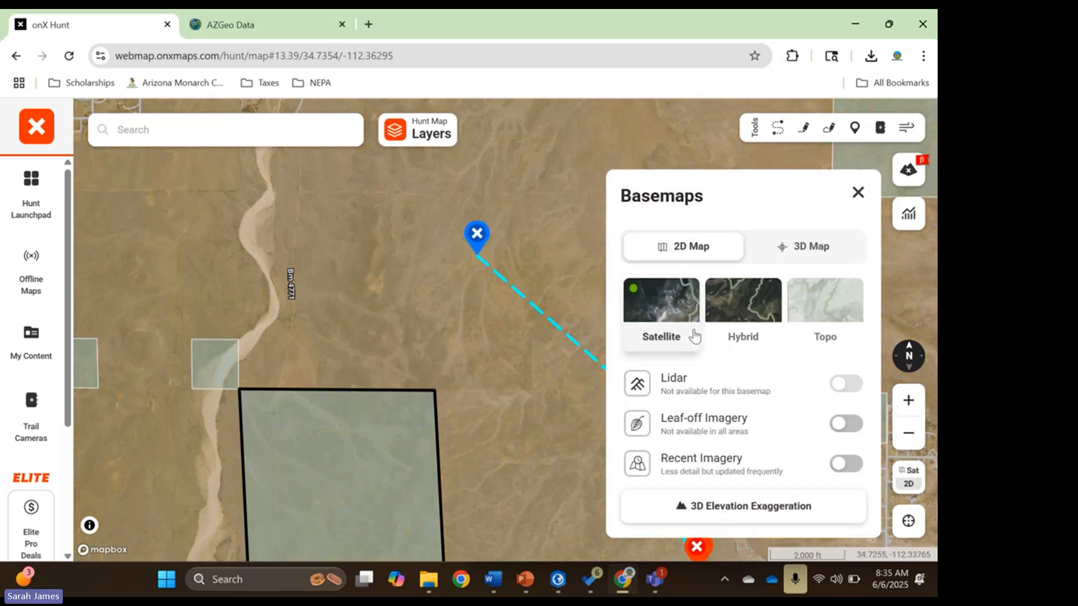
pyautogui.click(782, 246)
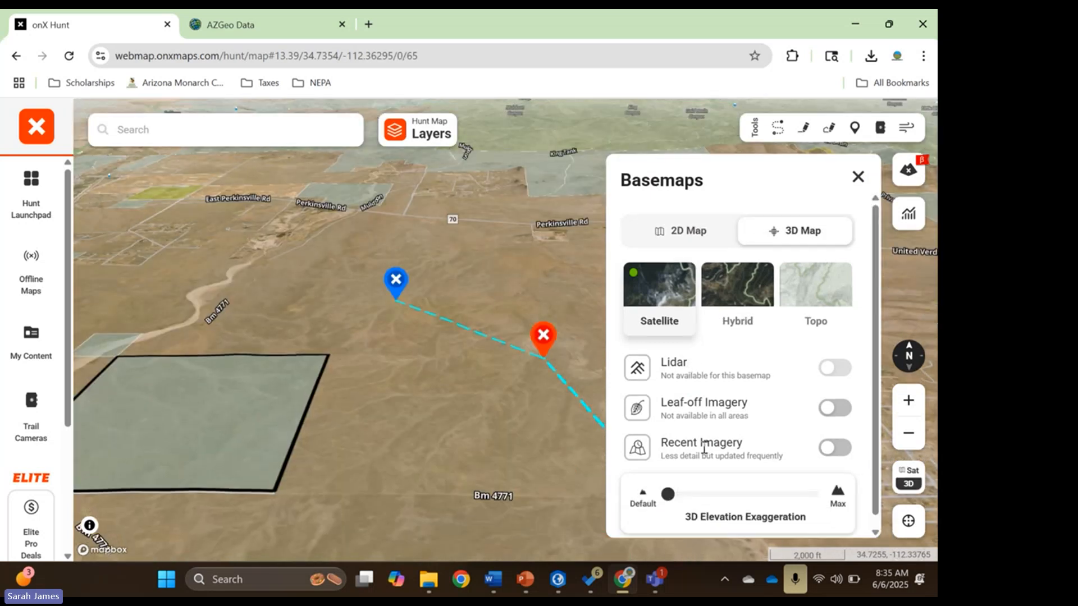
pyautogui.scroll(-1, 705, 473)
pyautogui.moveTo(668, 484); pyautogui.dragTo(692, 487)
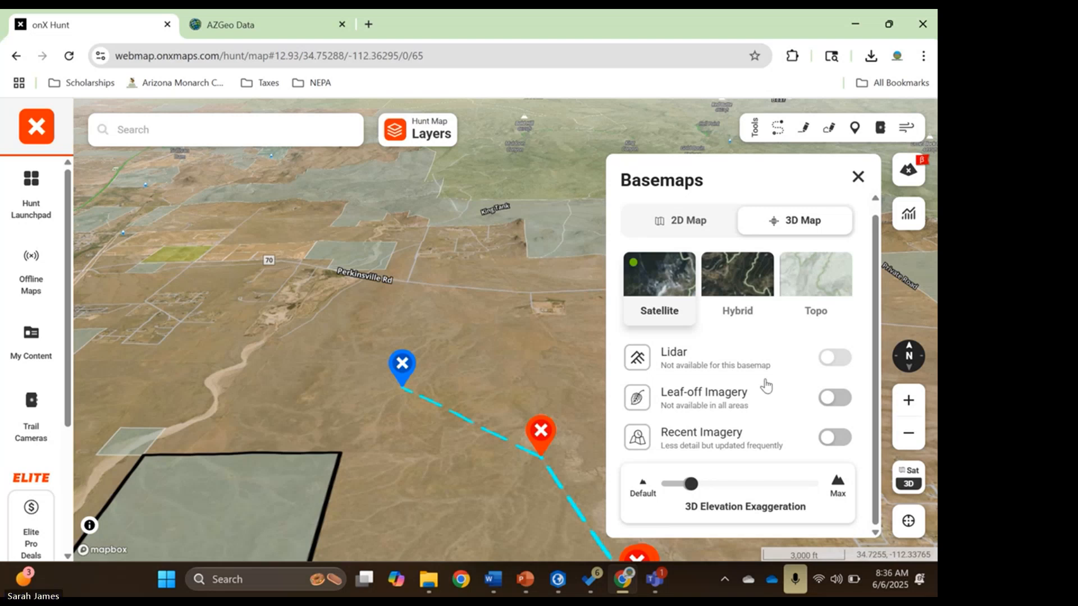
pyautogui.click(856, 179)
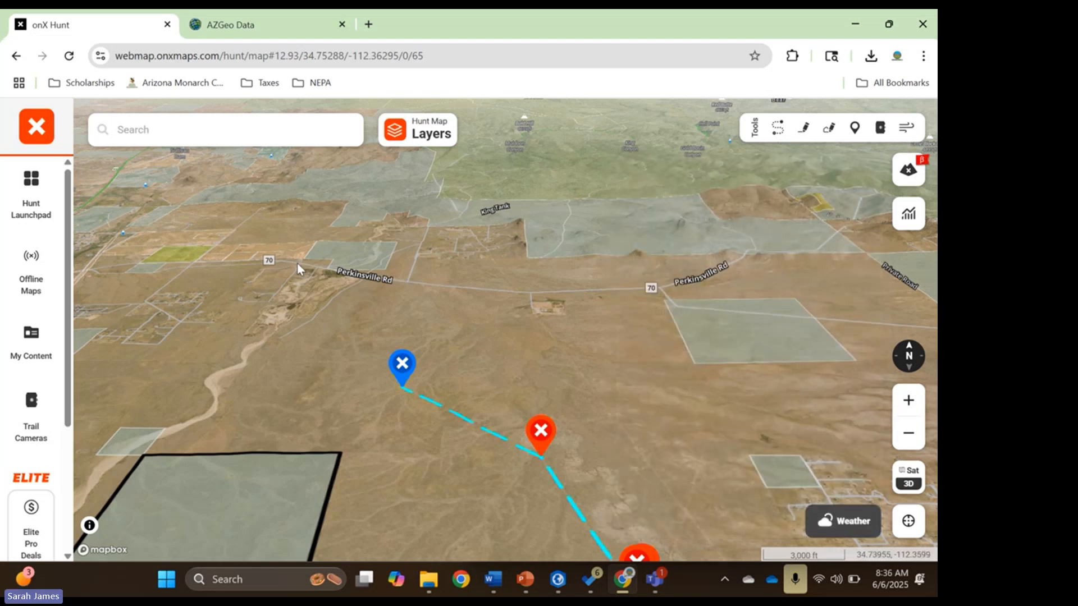
# Browse the available map layer categories and look through the Roads, Trails & Rec layers
pyautogui.click(433, 136)
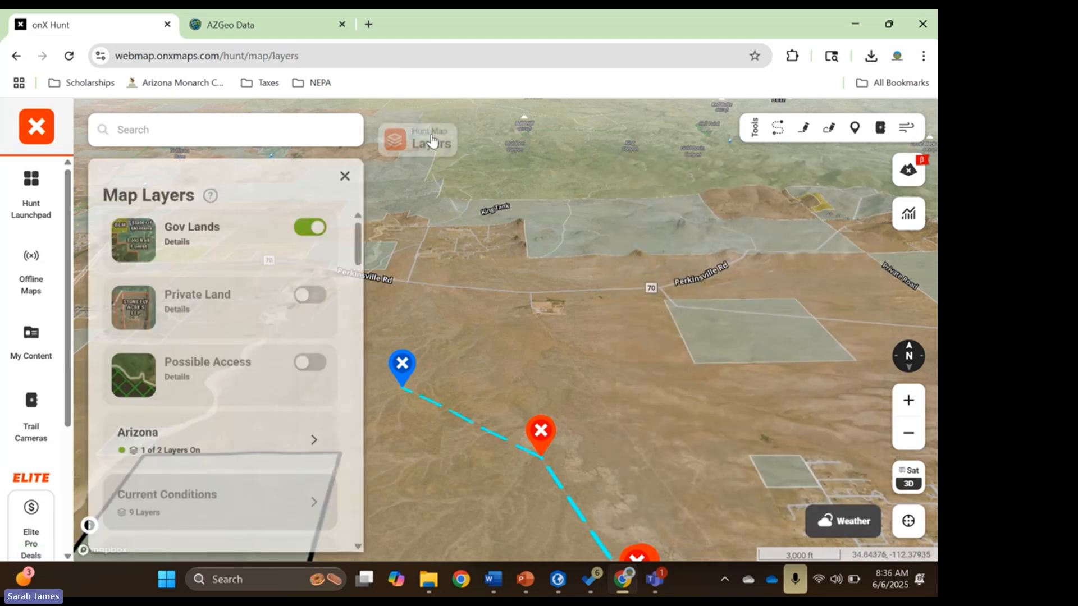
pyautogui.scroll(-2, 232, 376)
pyautogui.scroll(-3, 233, 376)
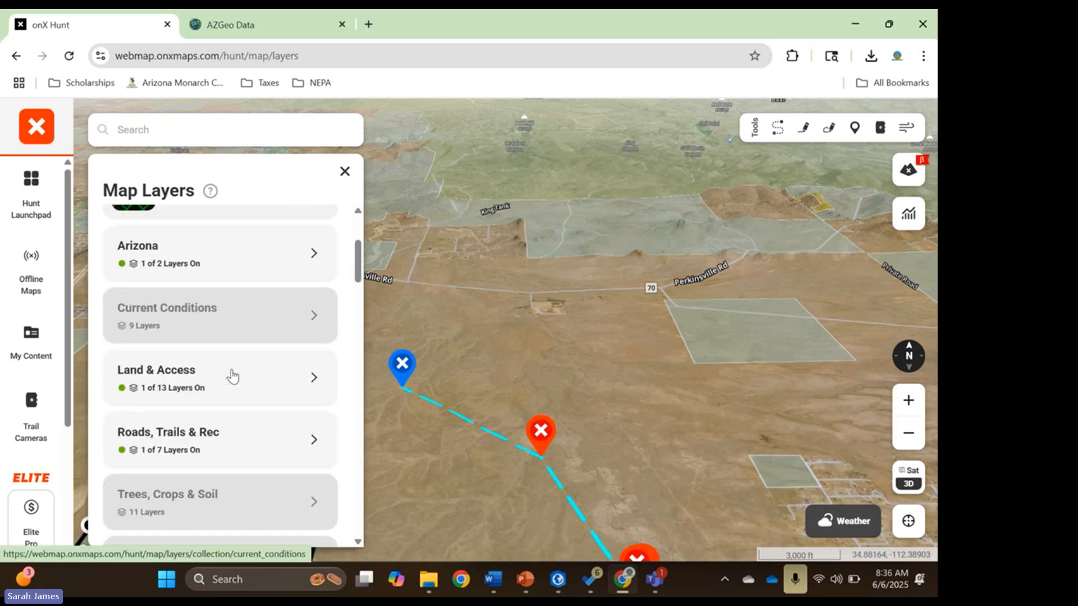
pyautogui.scroll(1, 233, 376)
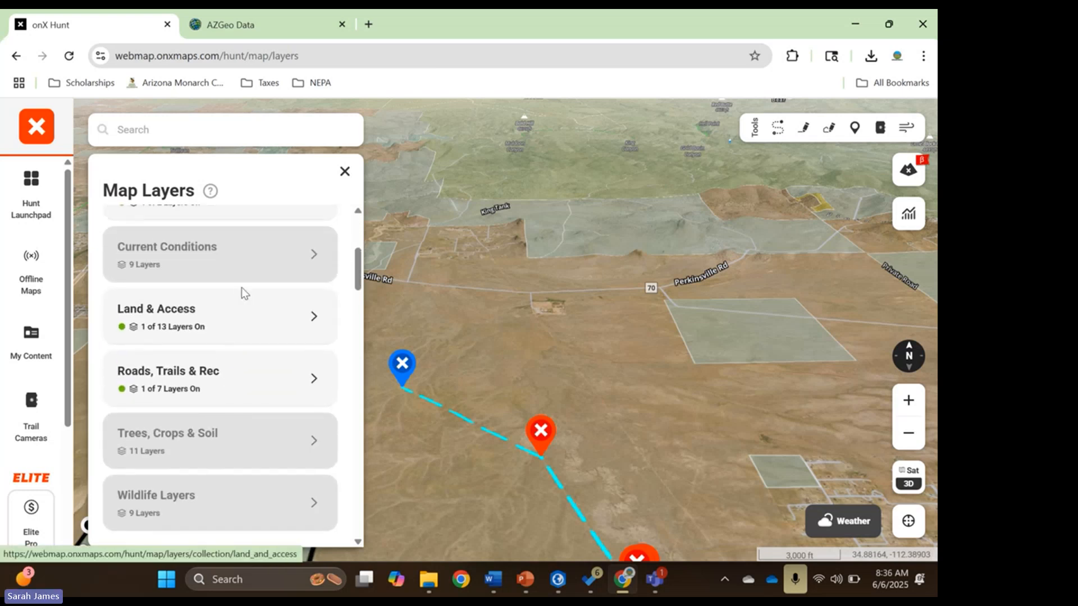
pyautogui.scroll(2, 241, 289)
pyautogui.scroll(-3, 241, 289)
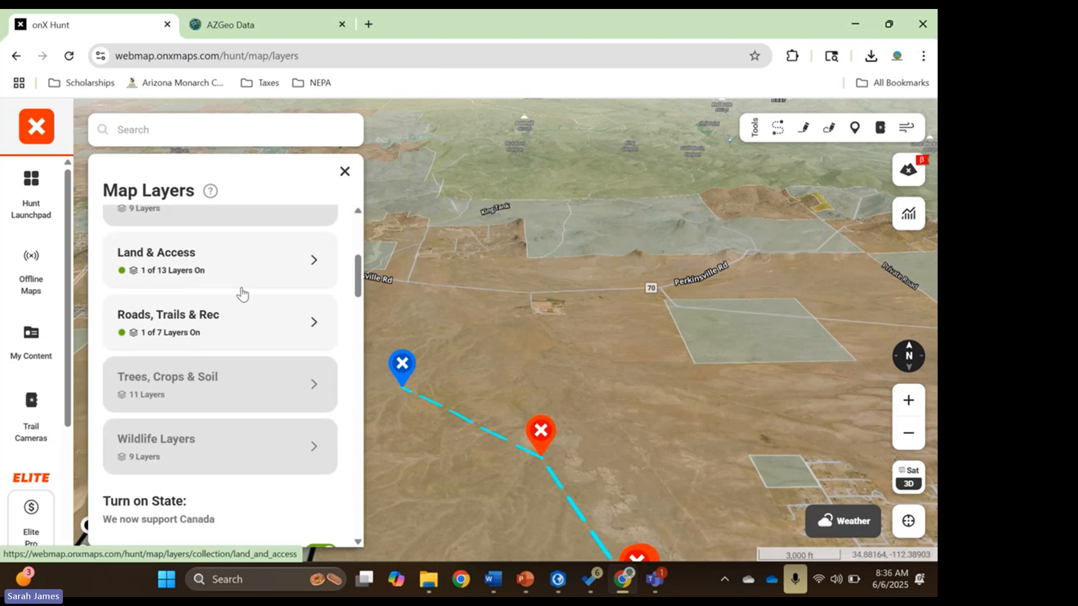
pyautogui.click(228, 336)
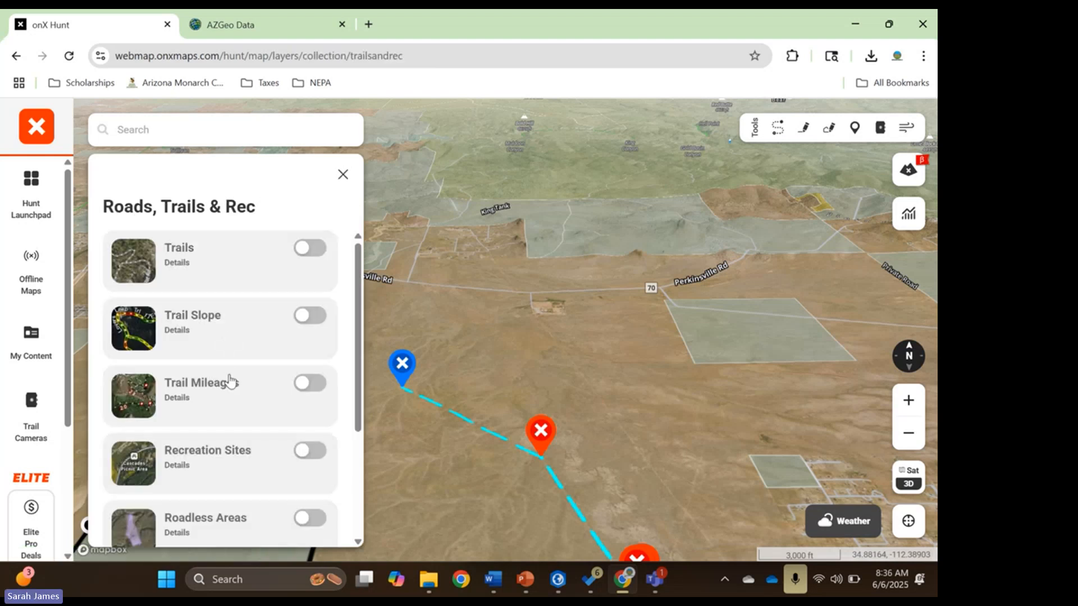
pyautogui.scroll(-3, 230, 379)
pyautogui.scroll(3, 229, 376)
pyautogui.click(343, 172)
# Turn on the Slope (Angle and Aspect) layer under Land & Access and close the map layers
pyautogui.scroll(-5, 224, 314)
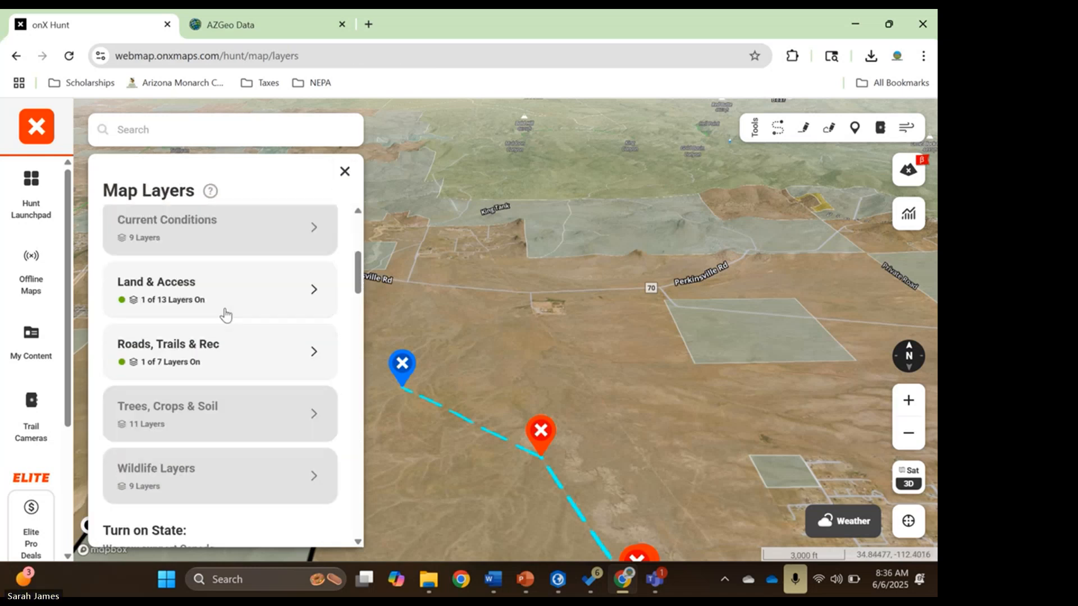
pyautogui.scroll(1, 202, 294)
pyautogui.click(201, 357)
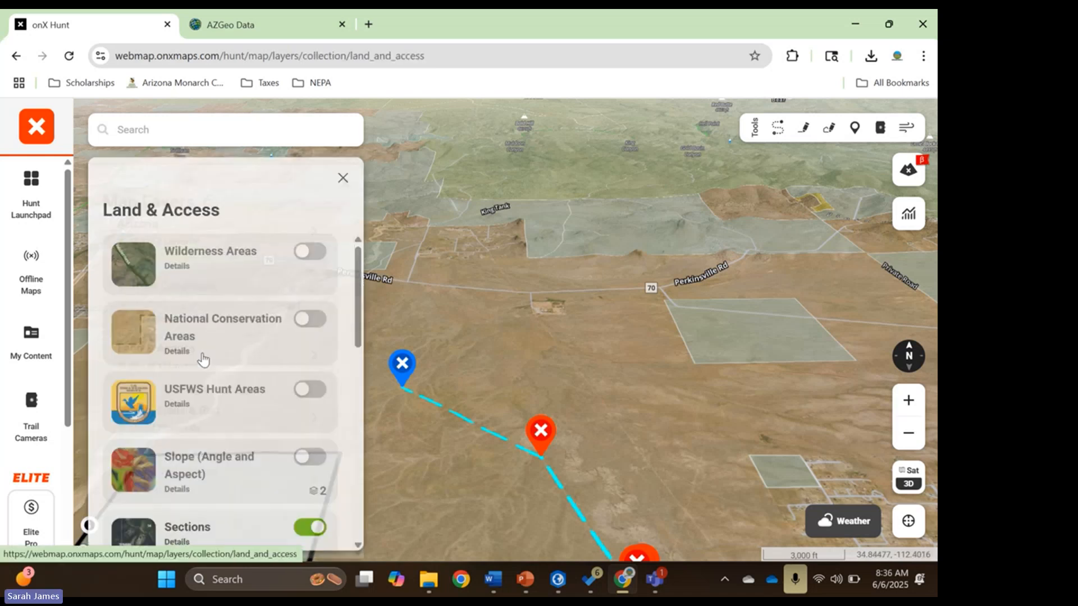
pyautogui.scroll(-3, 226, 413)
pyautogui.click(306, 347)
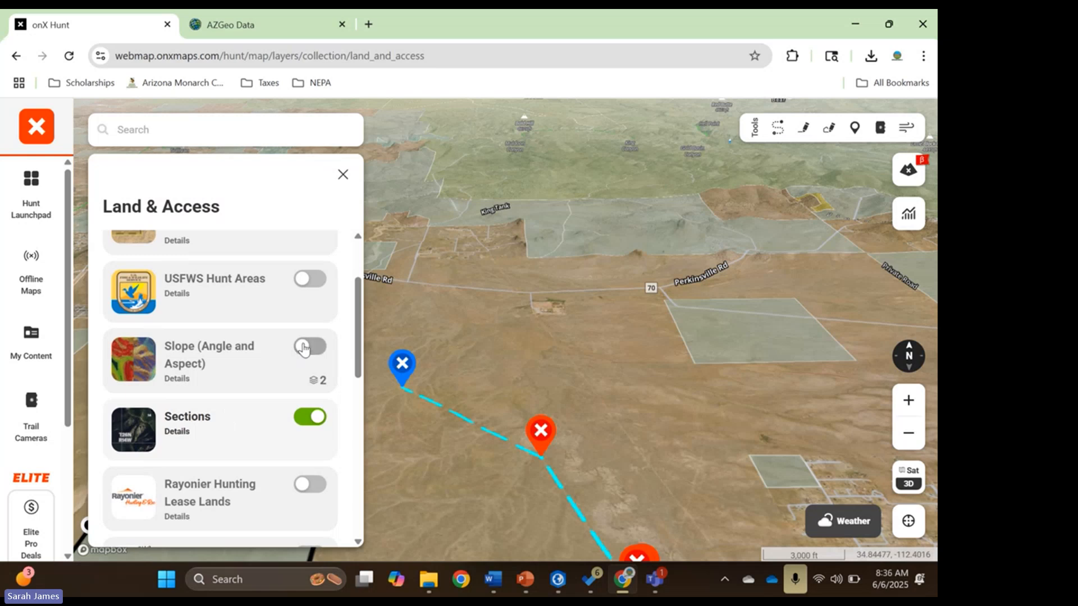
pyautogui.click(346, 185)
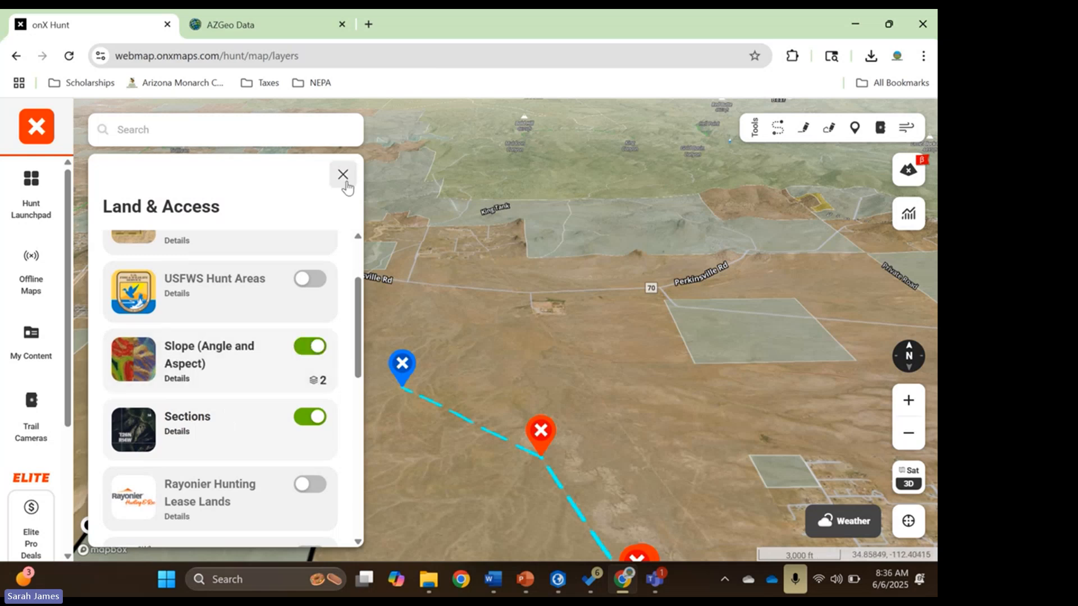
pyautogui.click(345, 171)
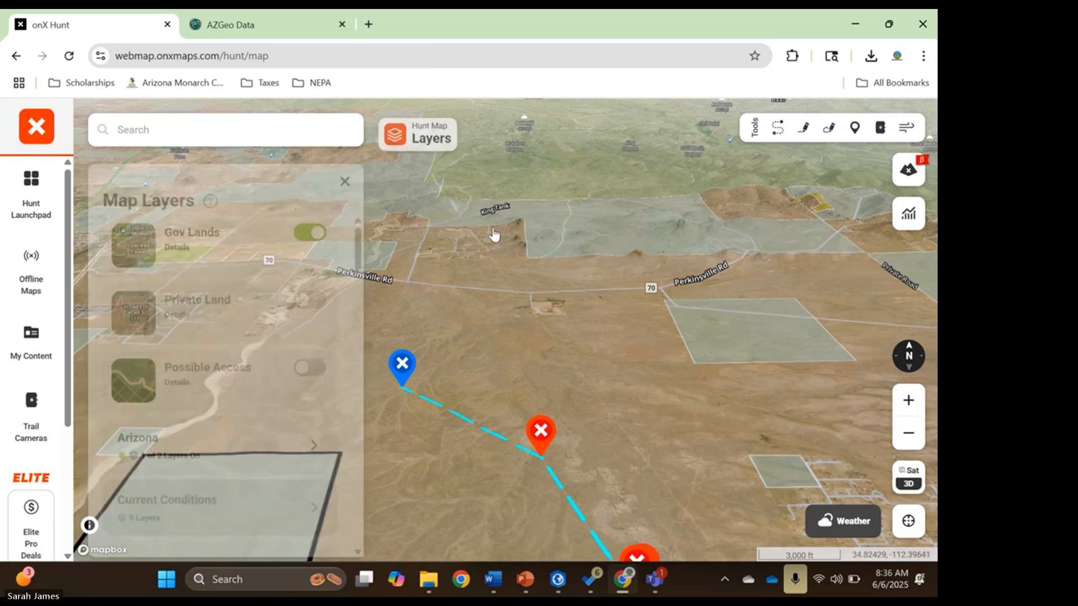
# Return the map to 2D and open My Content to show the folders and created items
pyautogui.click(908, 478)
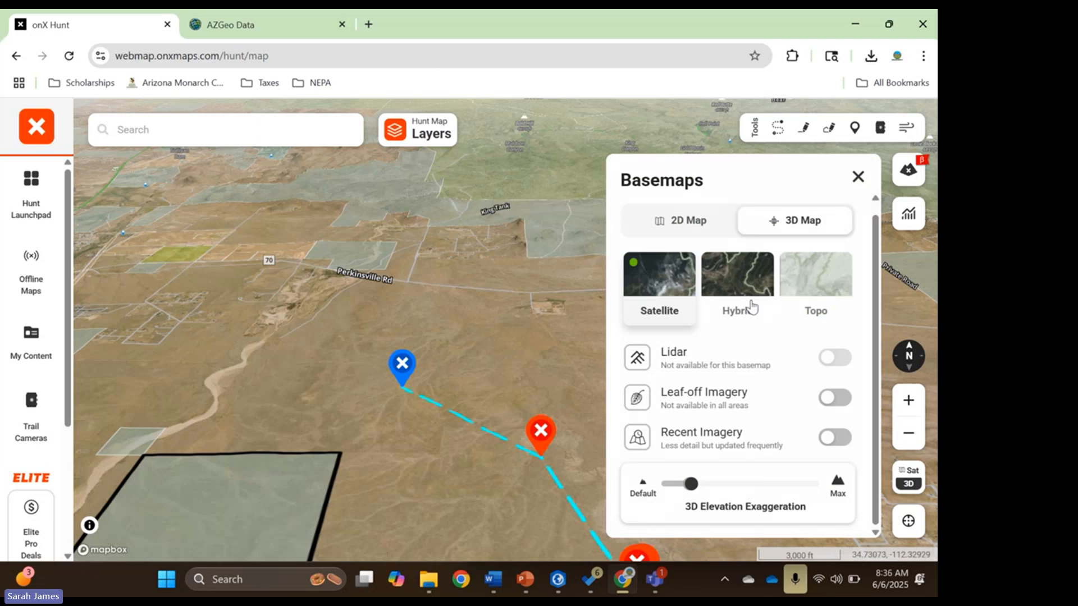
pyautogui.click(679, 221)
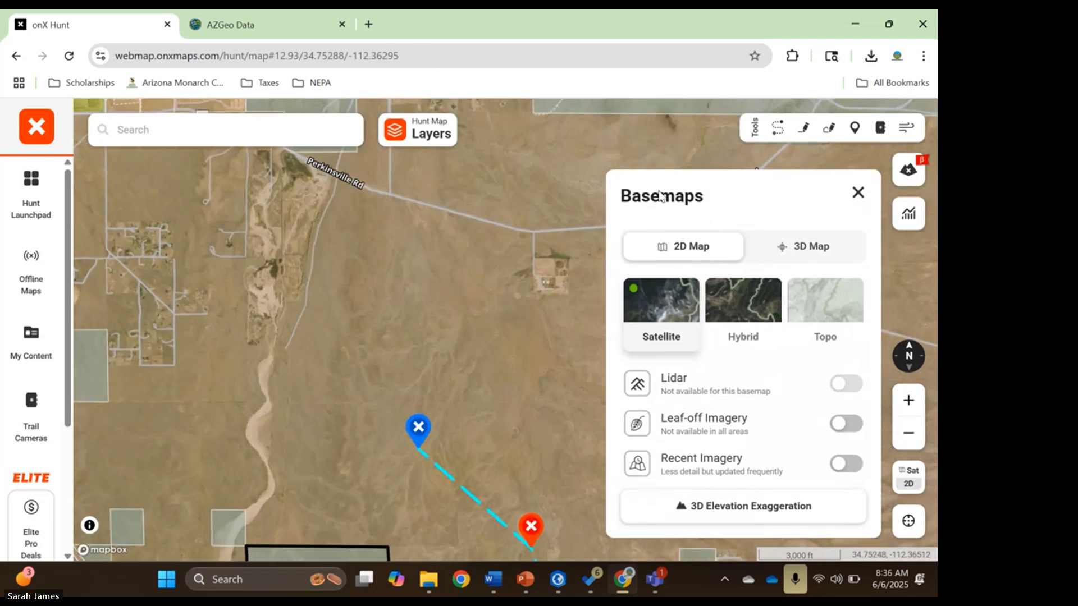
pyautogui.click(37, 362)
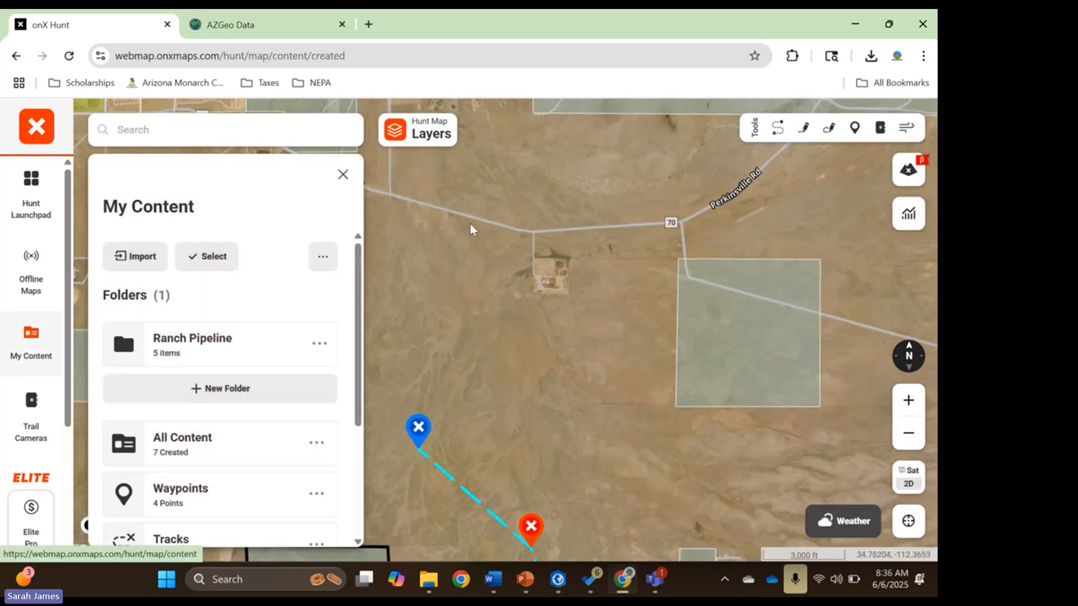
# Open the Slope (Angle and Aspect) details under Land & Access in the map layers and turn on the Slope Angle layer
pyautogui.click(342, 173)
pyautogui.click(418, 131)
pyautogui.scroll(-4, 200, 373)
pyautogui.click(207, 335)
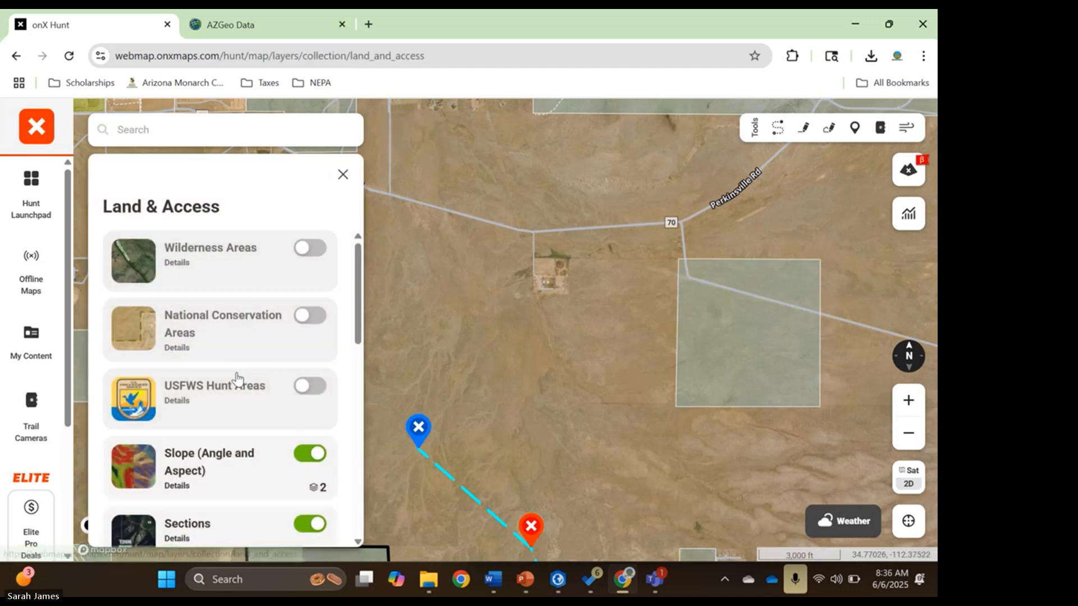
pyautogui.scroll(-1, 224, 413)
pyautogui.click(224, 413)
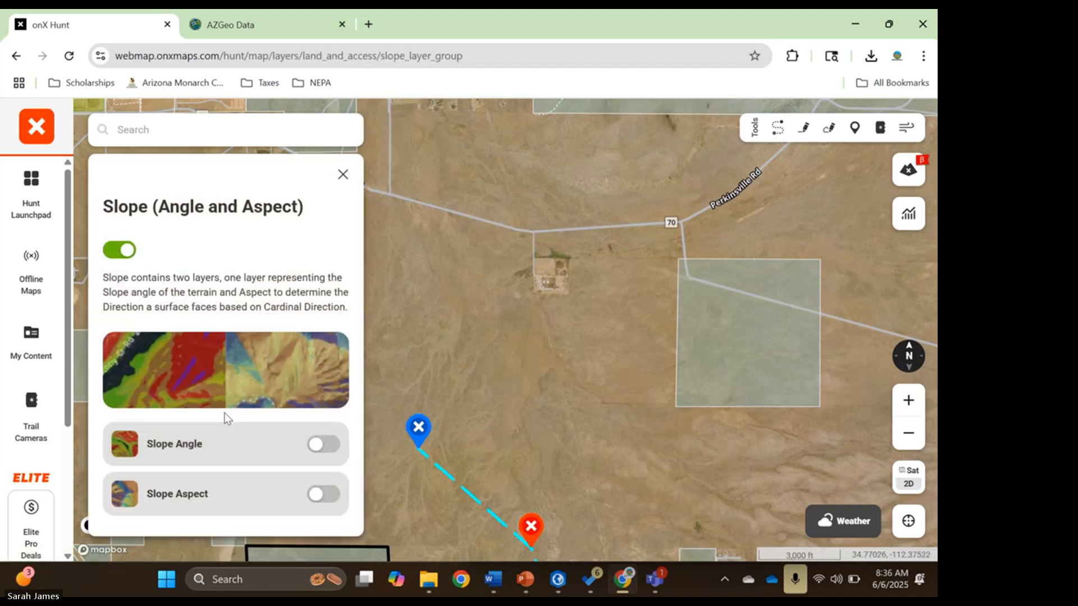
pyautogui.click(326, 447)
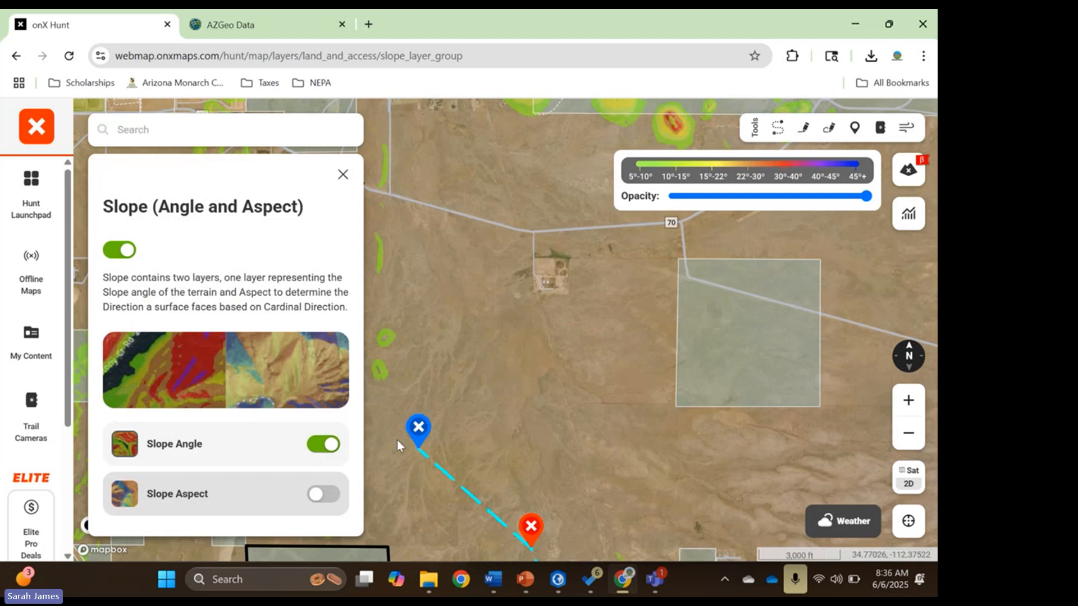
# Examine the slope angle shading over the pipeline and the mountains to the east, and close the map layers
pyautogui.moveTo(578, 349); pyautogui.dragTo(617, 422)
pyautogui.click(910, 436)
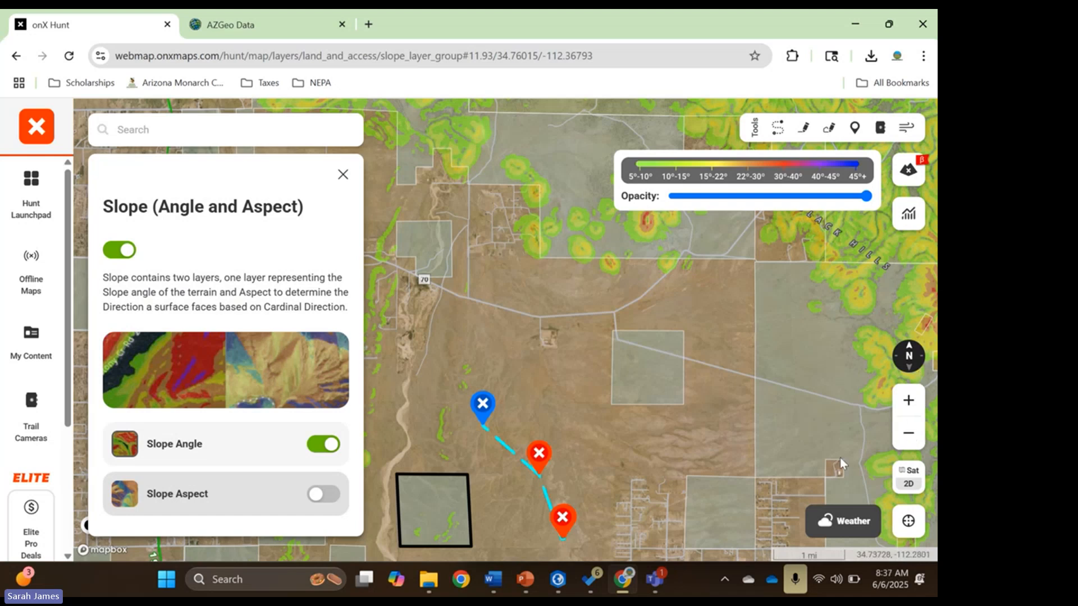
pyautogui.moveTo(704, 388); pyautogui.dragTo(518, 382)
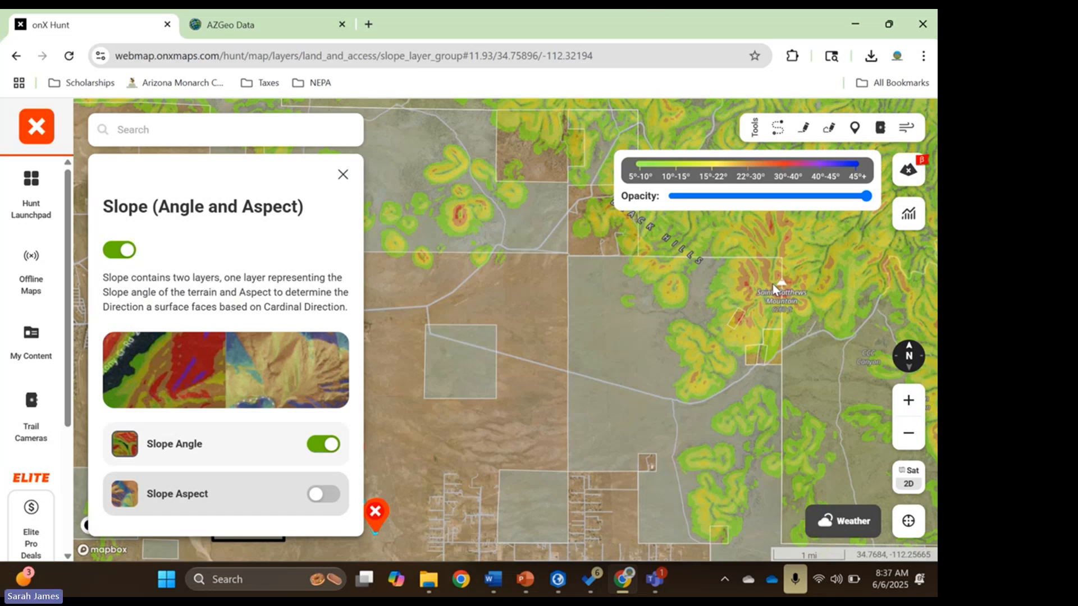
pyautogui.click(343, 174)
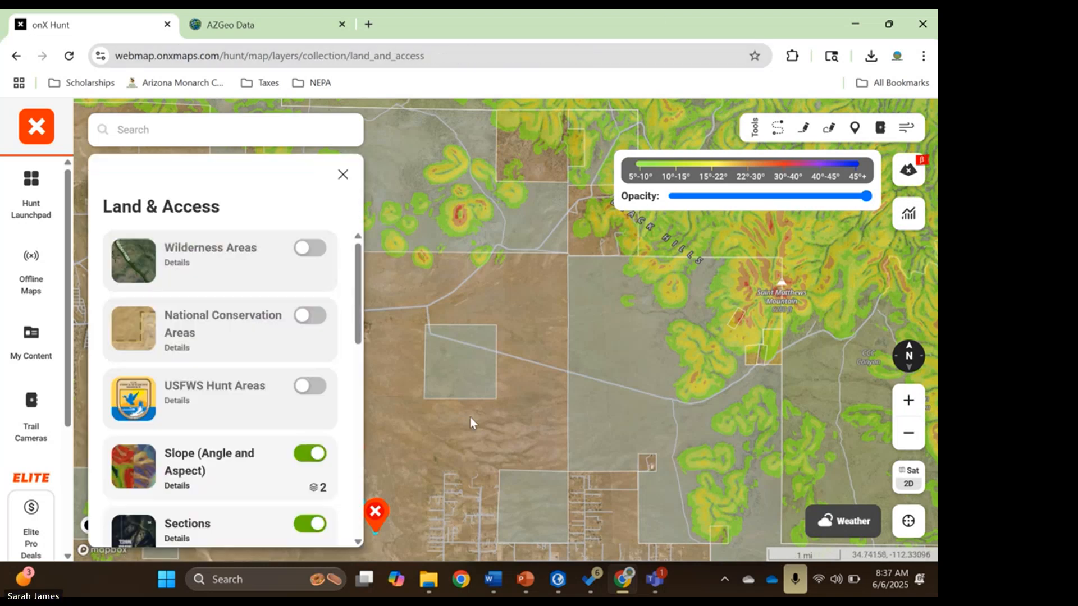
pyautogui.scroll(-5, 112, 385)
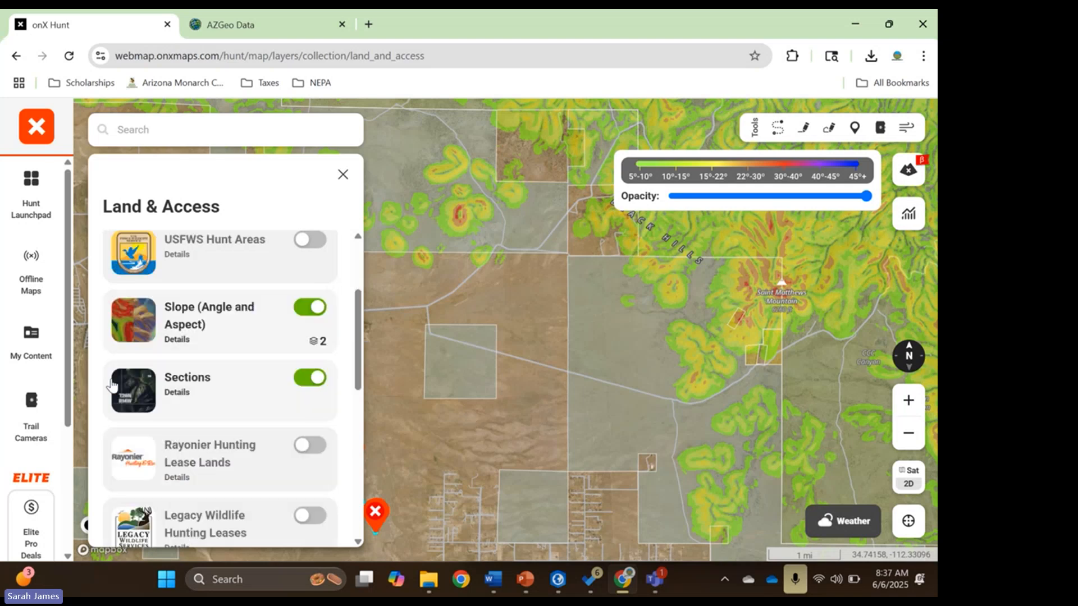
pyautogui.click(343, 174)
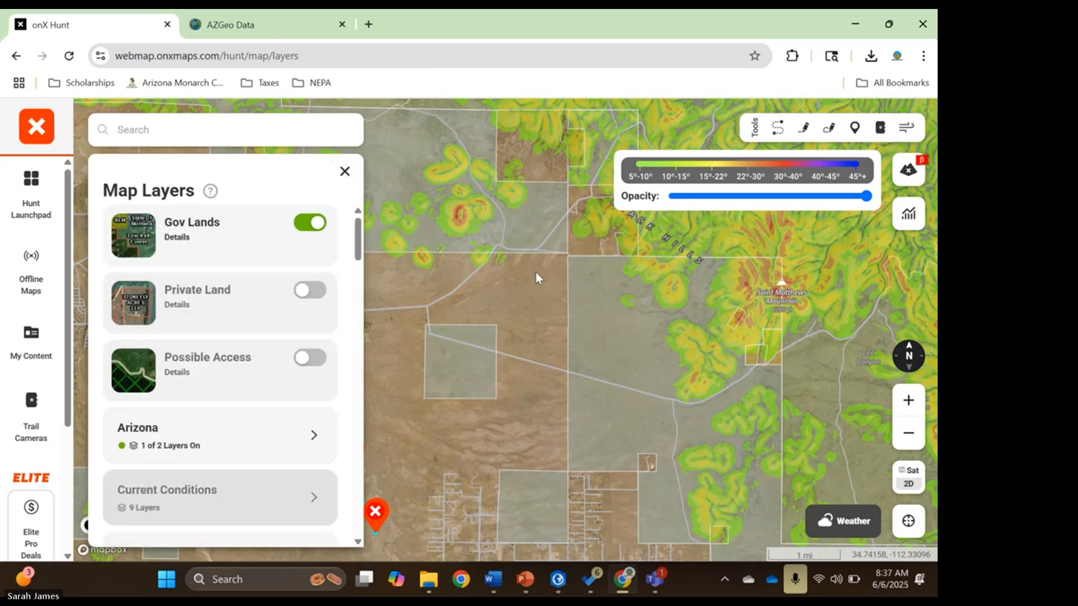
pyautogui.click(345, 171)
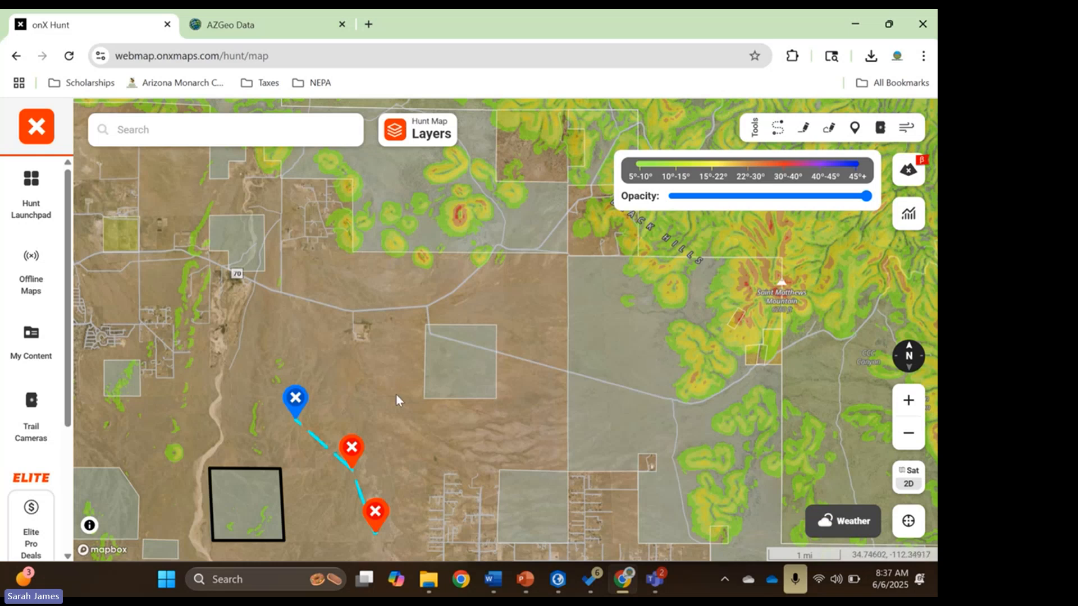
# Bring the black-outlined area into view on the map and open the Areas list in My Content
pyautogui.moveTo(395, 393); pyautogui.dragTo(424, 336)
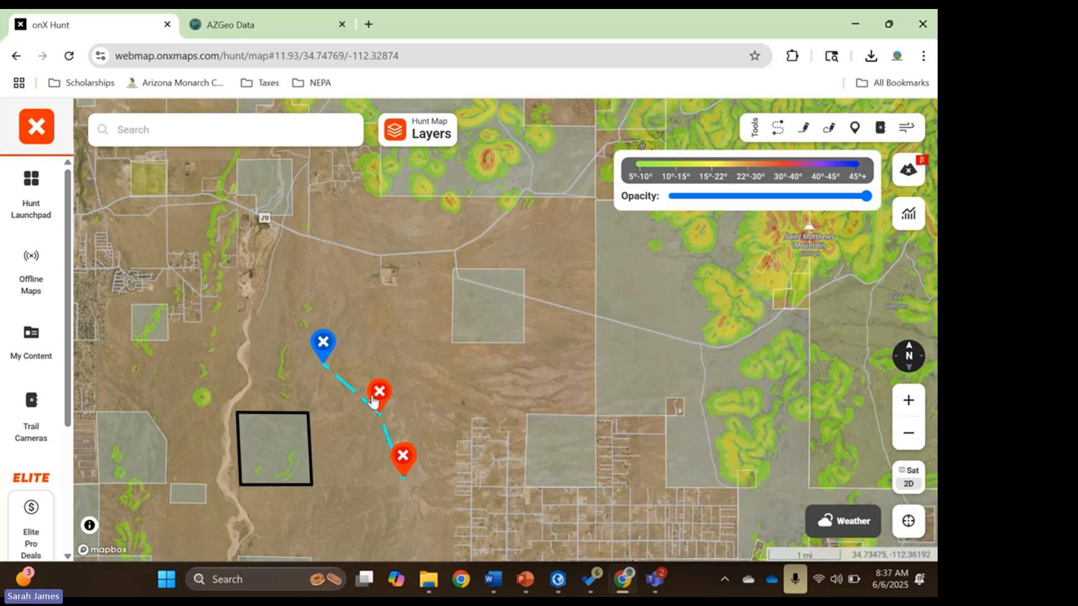
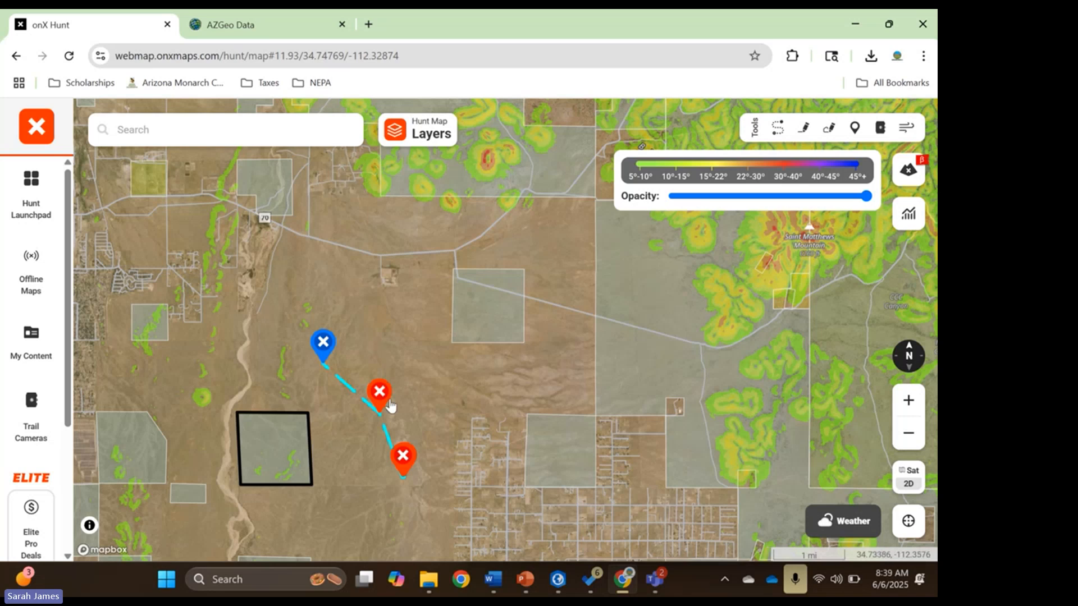
pyautogui.moveTo(416, 363); pyautogui.dragTo(483, 258)
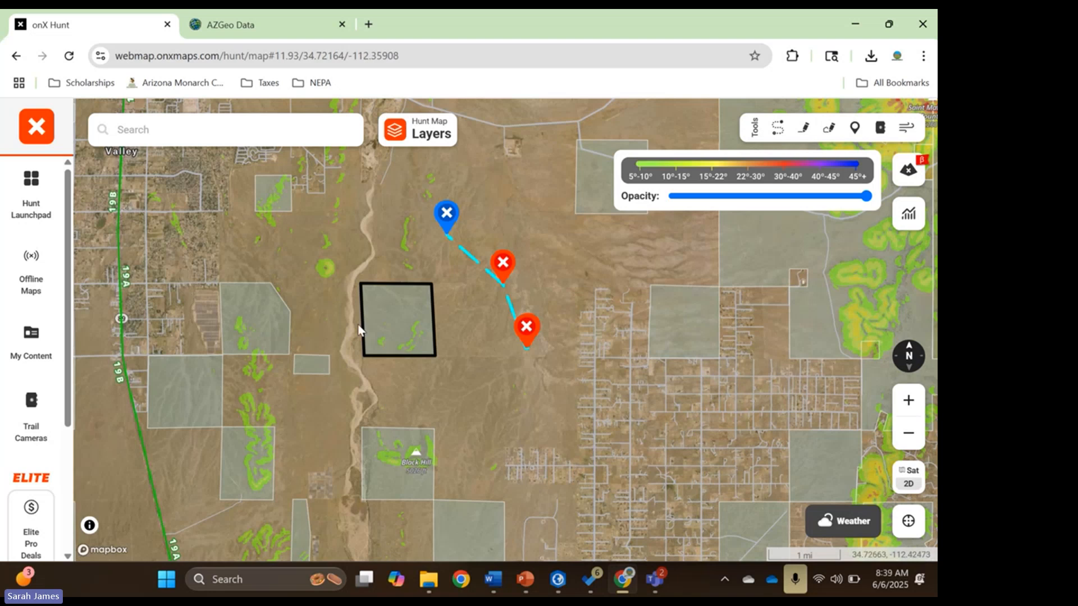
pyautogui.click(909, 409)
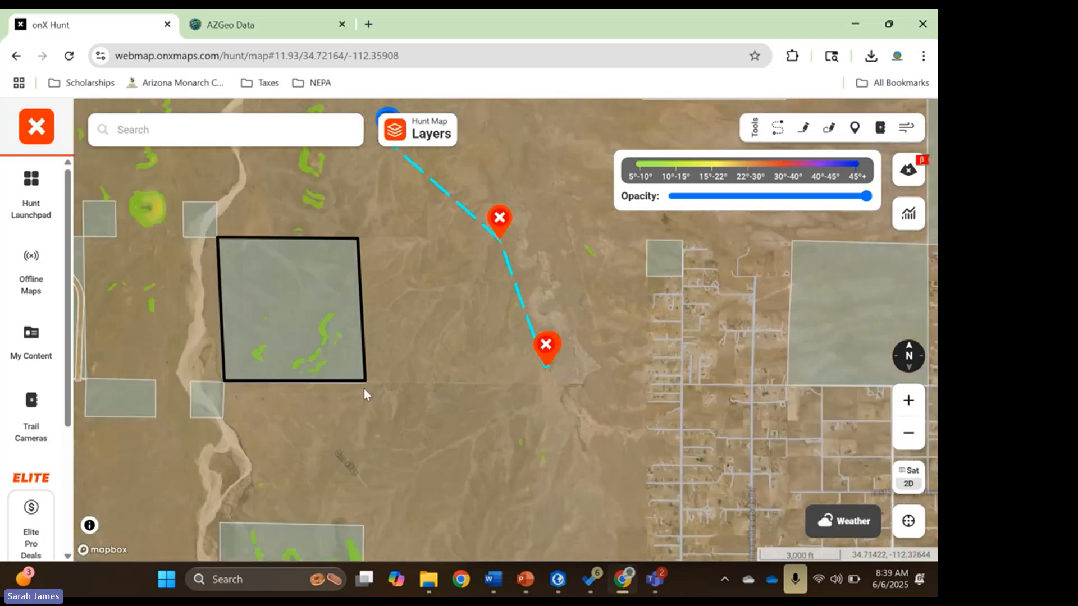
pyautogui.moveTo(306, 330); pyautogui.dragTo(511, 371)
pyautogui.click(31, 336)
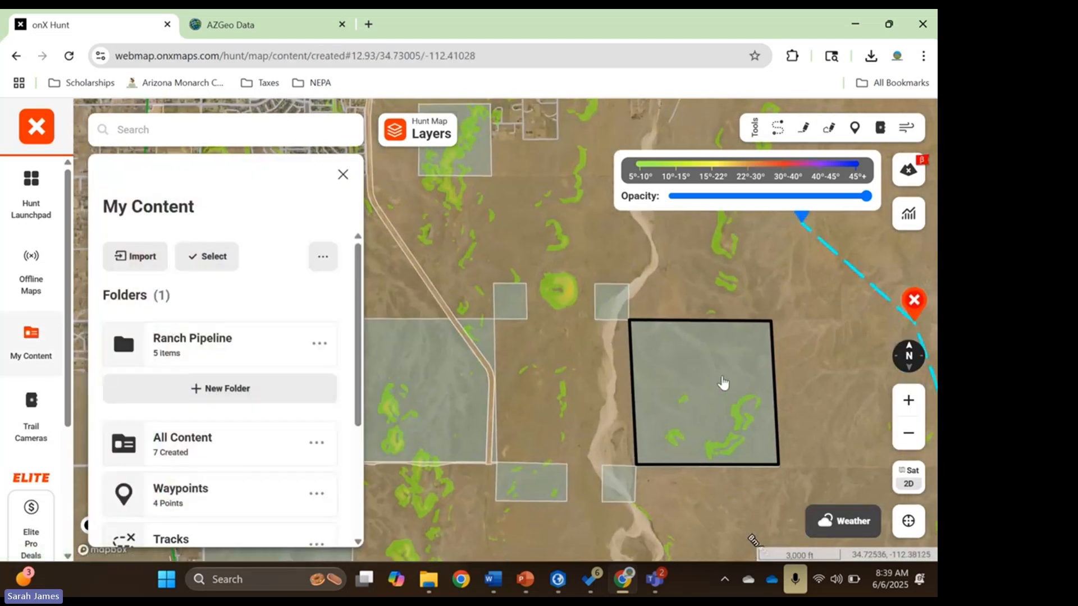
pyautogui.moveTo(722, 385); pyautogui.dragTo(656, 364)
pyautogui.scroll(-4, 204, 500)
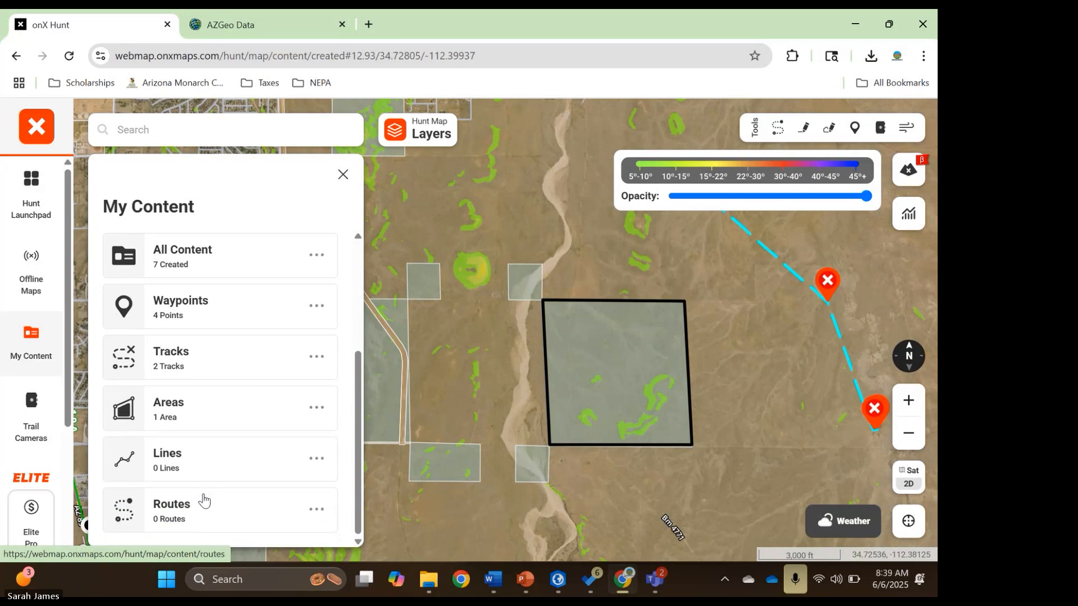
pyautogui.click(222, 416)
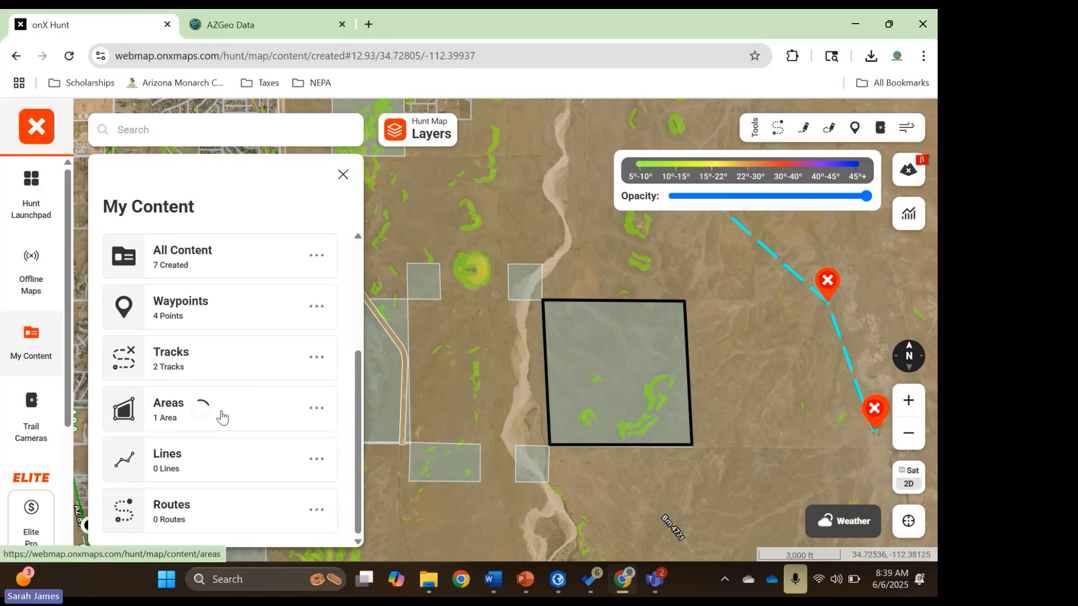
# Review the actions available for the drawn area, including Export
pyautogui.click(332, 385)
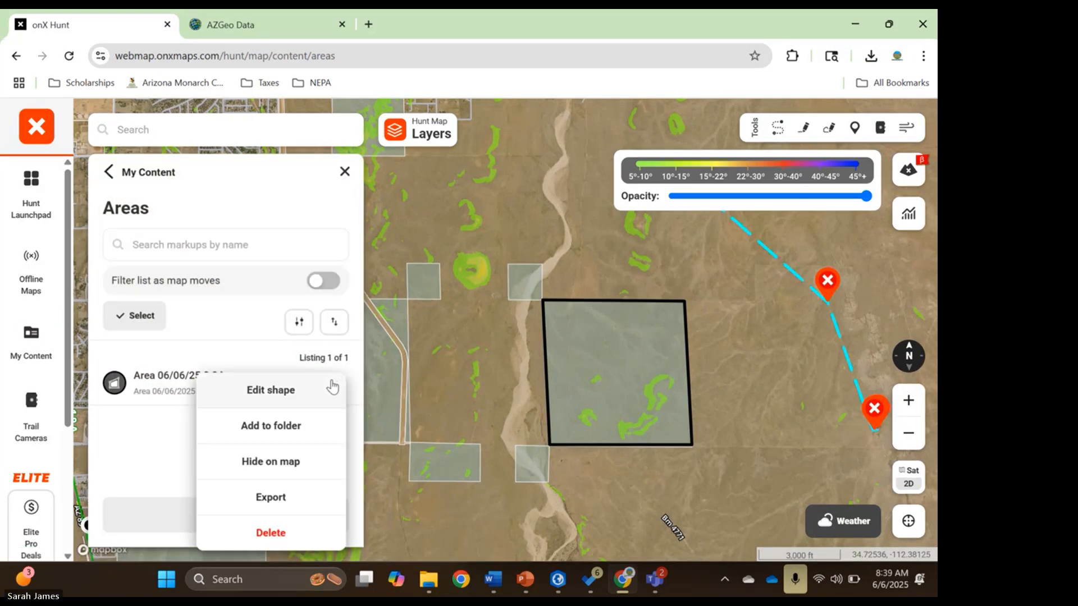
pyautogui.click(177, 428)
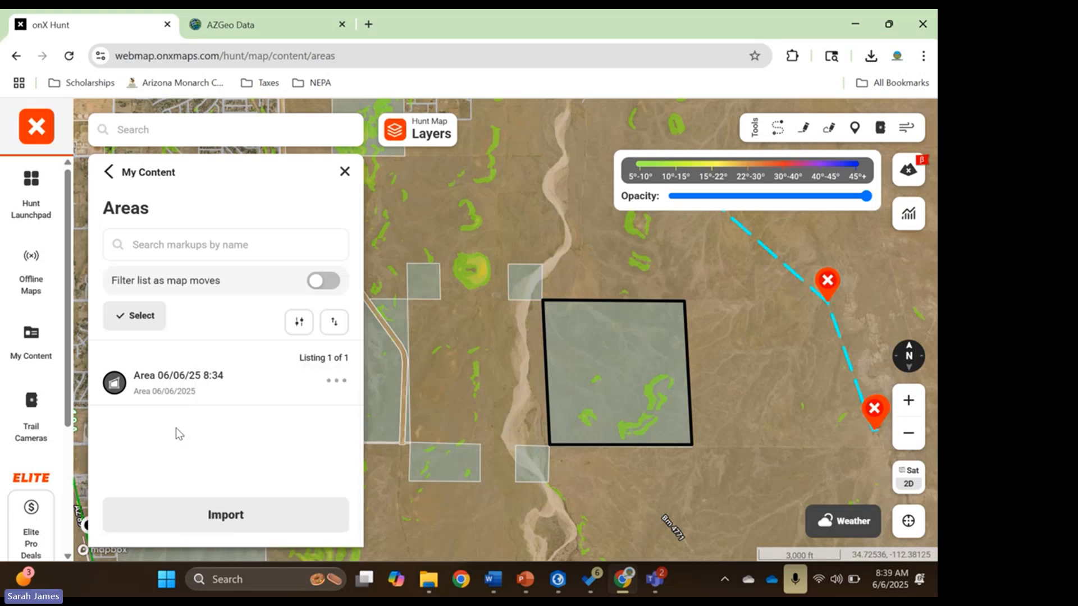
pyautogui.click(340, 382)
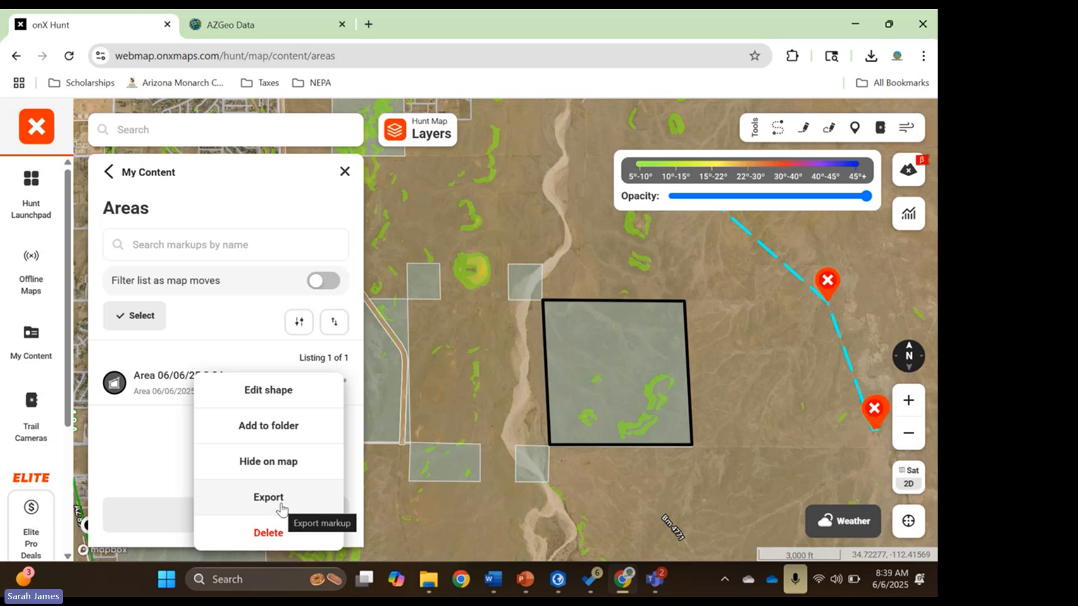
pyautogui.click(126, 426)
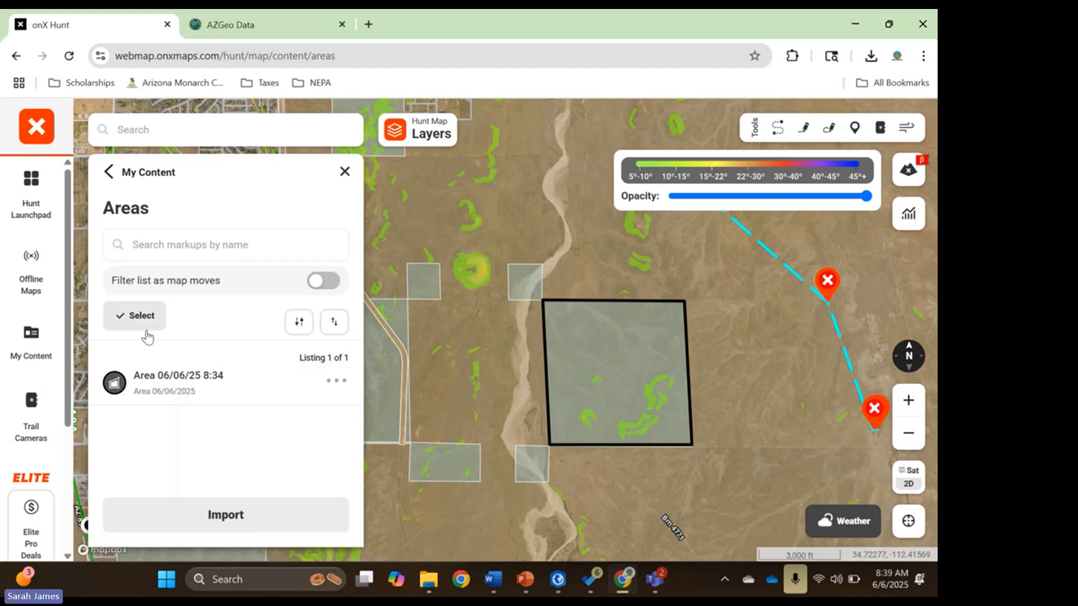
# Select Area 06/06/25 8:34 in the Areas list and export it as a KML file
pyautogui.click(147, 338)
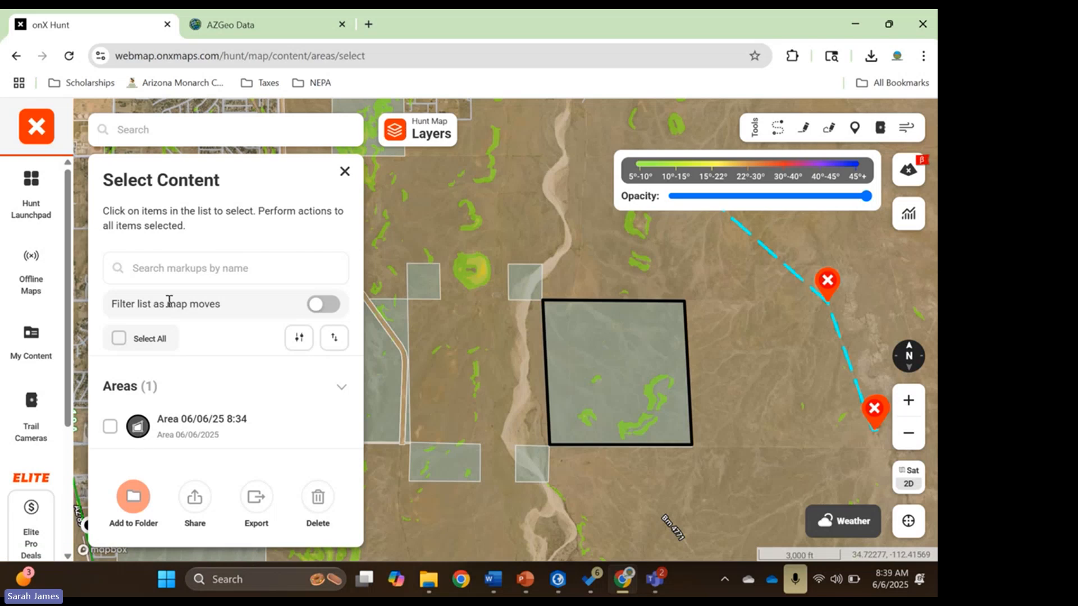
pyautogui.click(110, 427)
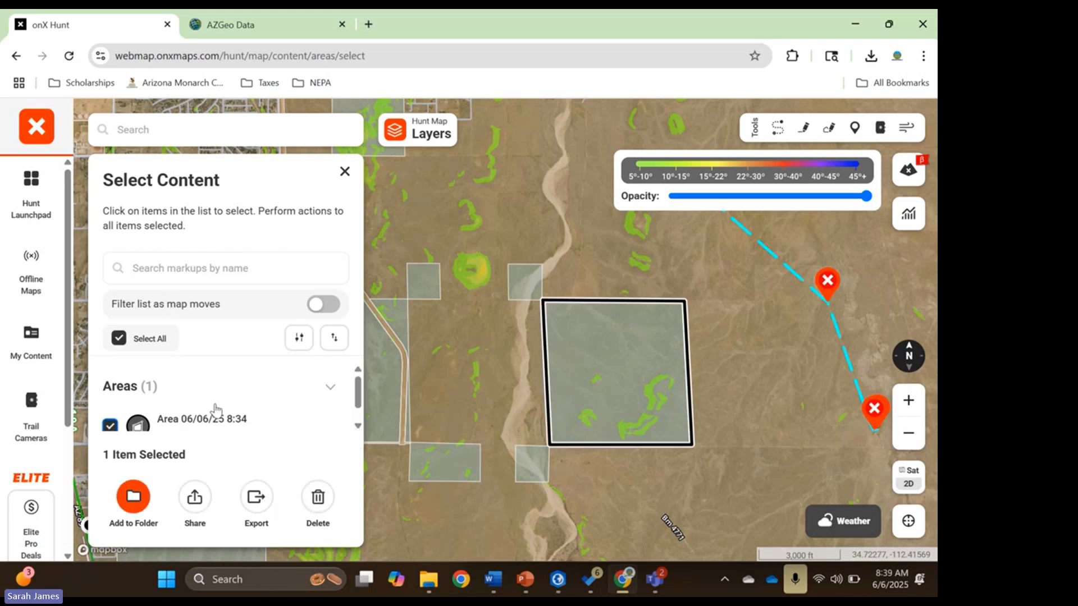
pyautogui.scroll(-1, 216, 410)
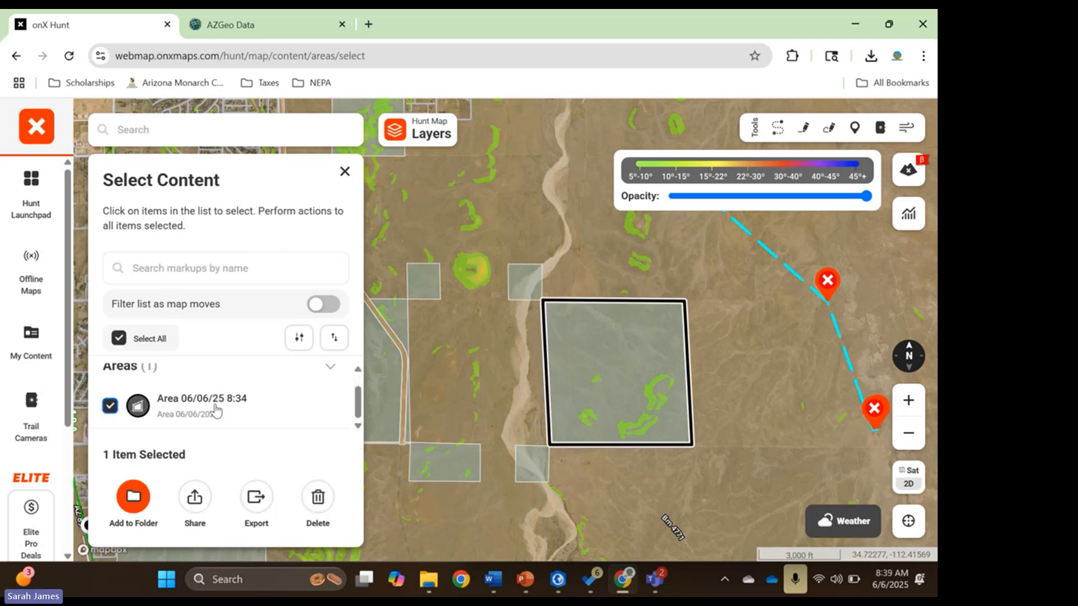
pyautogui.click(256, 505)
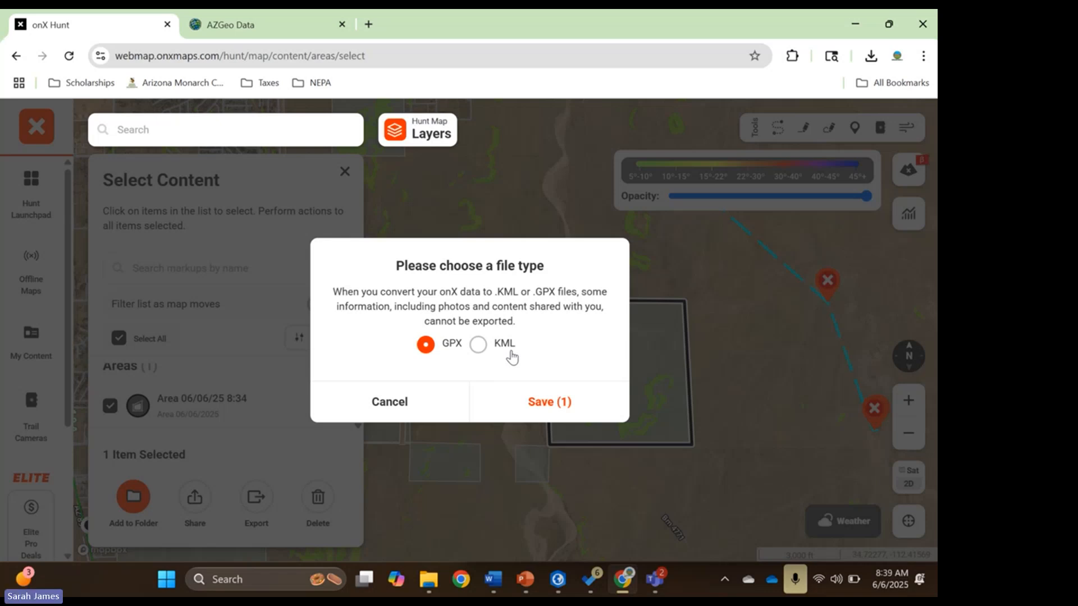
pyautogui.click(477, 346)
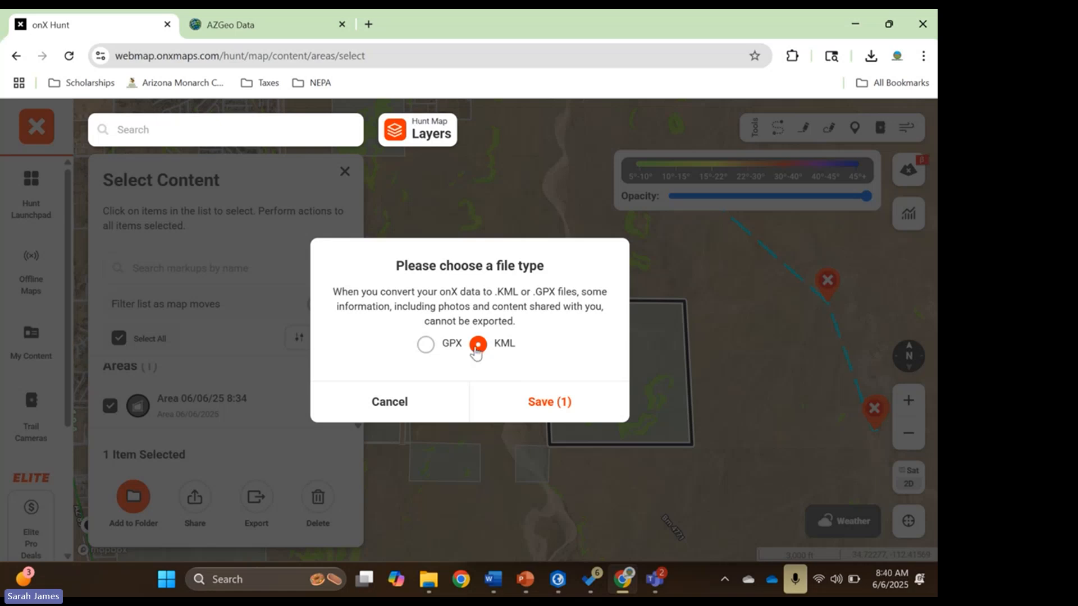
pyautogui.click(556, 402)
pyautogui.scroll(3, 556, 399)
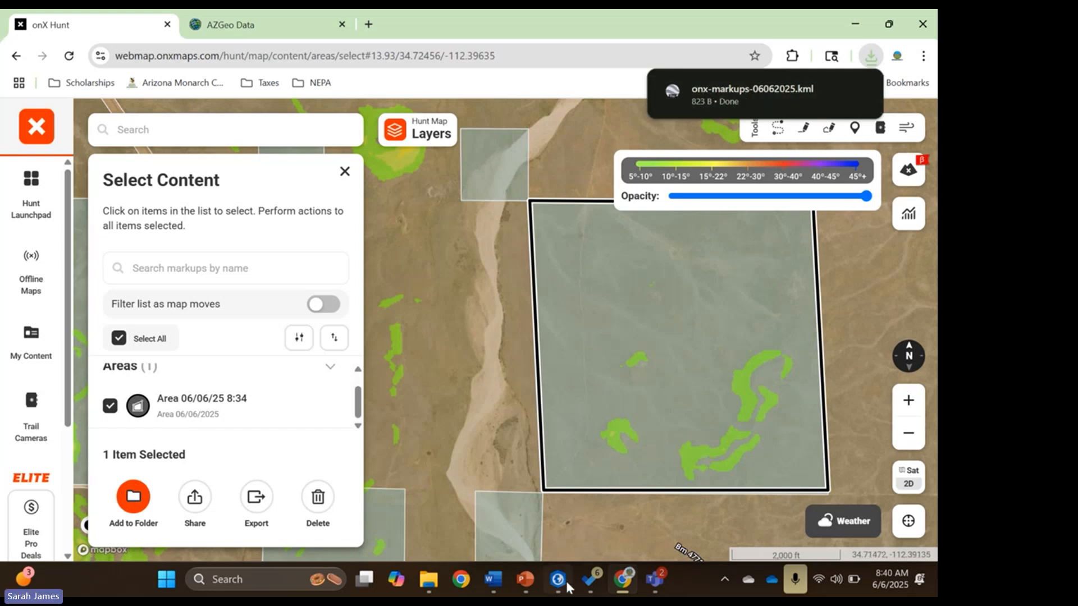
# Switch to ArcGIS Pro, search the commands for "kml" and open the KML To Layer conversion tool
pyautogui.moveTo(557, 578)
pyautogui.click(593, 474)
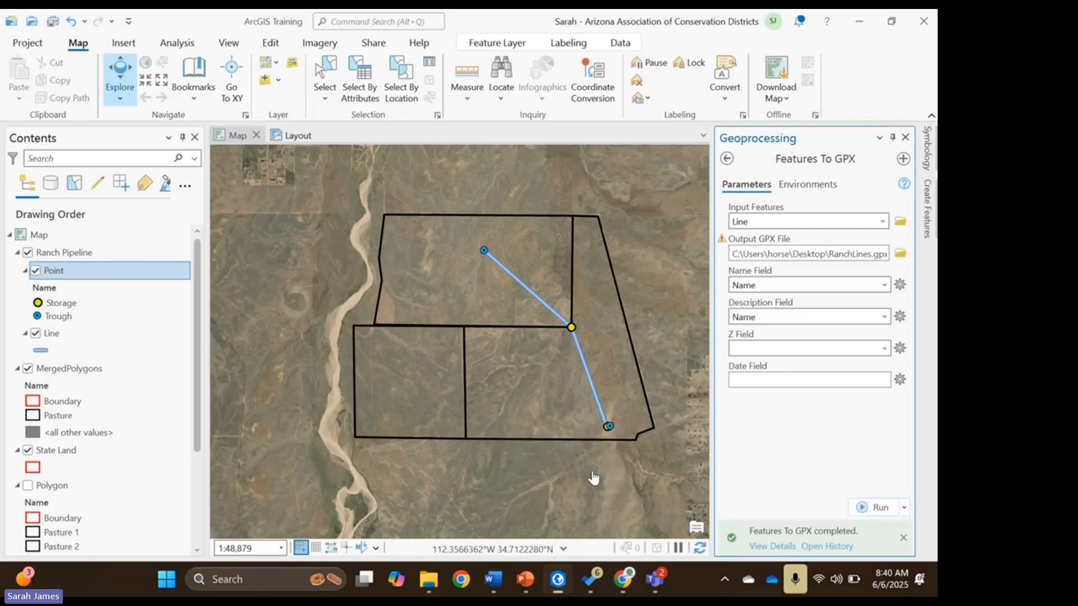
pyautogui.click(383, 20)
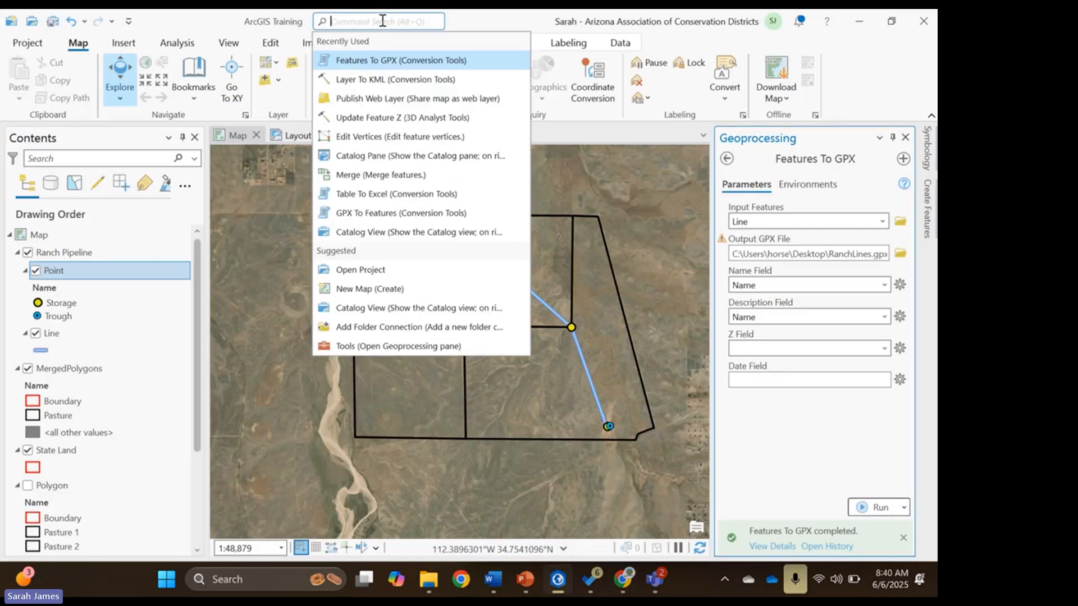
pyautogui.write('kml')
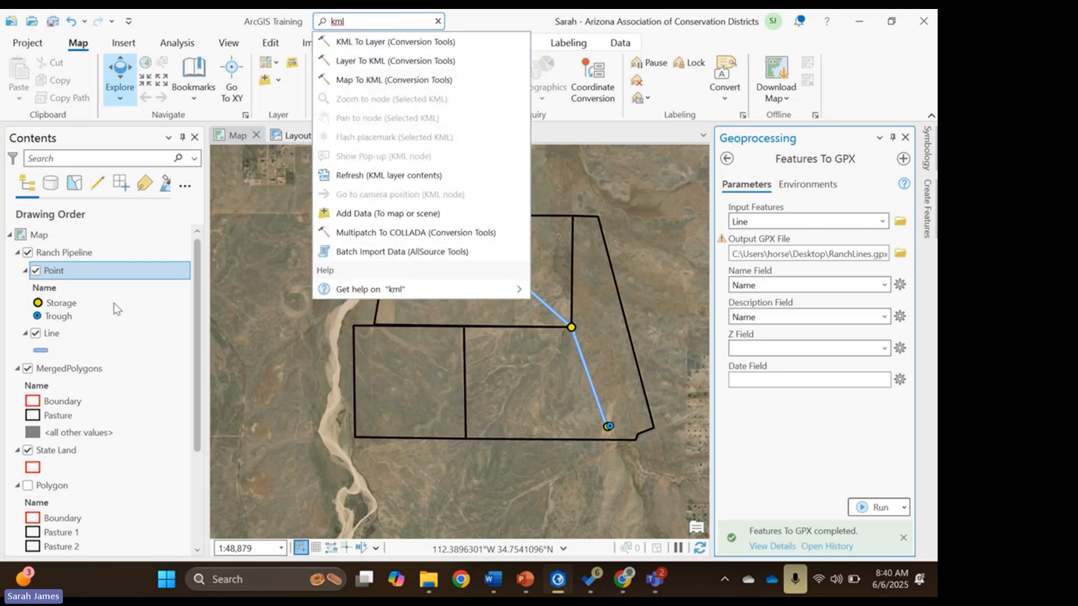
pyautogui.click(373, 43)
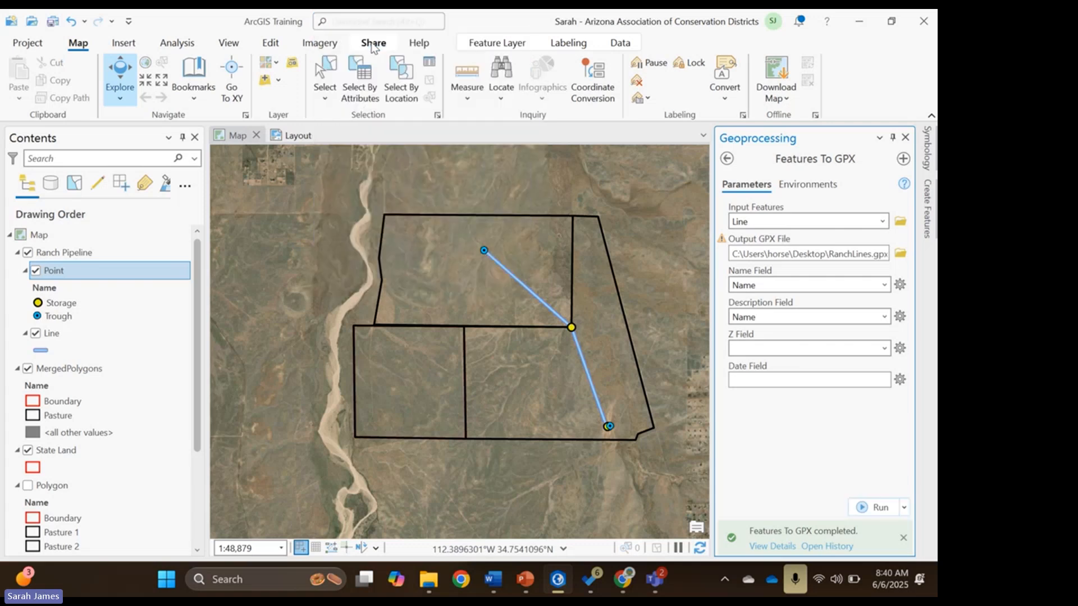
# Browse for the KML To Layer input file and open the user profile's Downloads folder on the C: drive
pyautogui.click(900, 223)
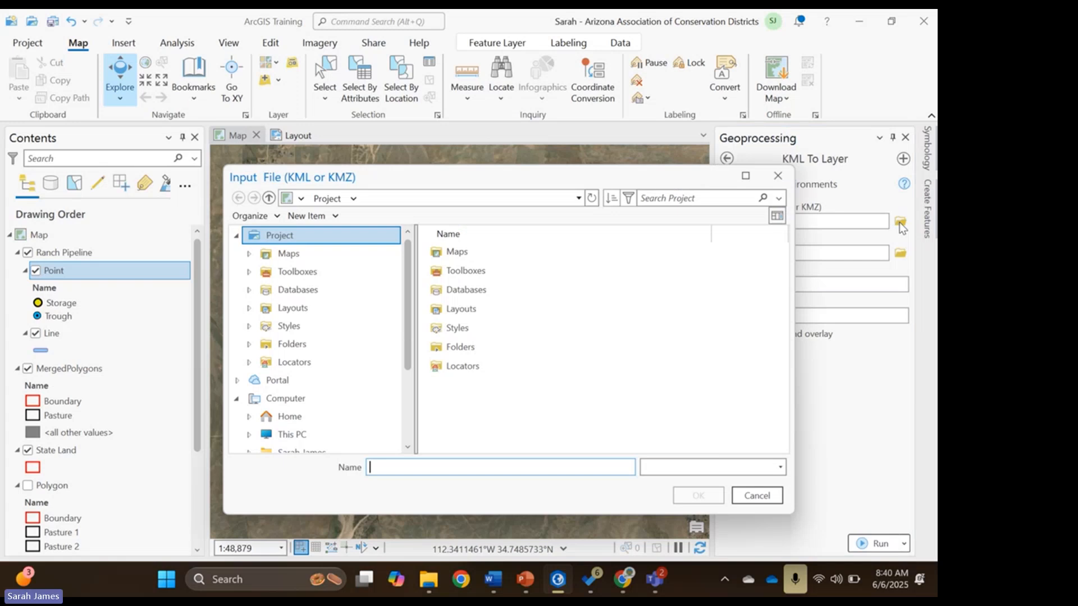
pyautogui.scroll(-3, 368, 393)
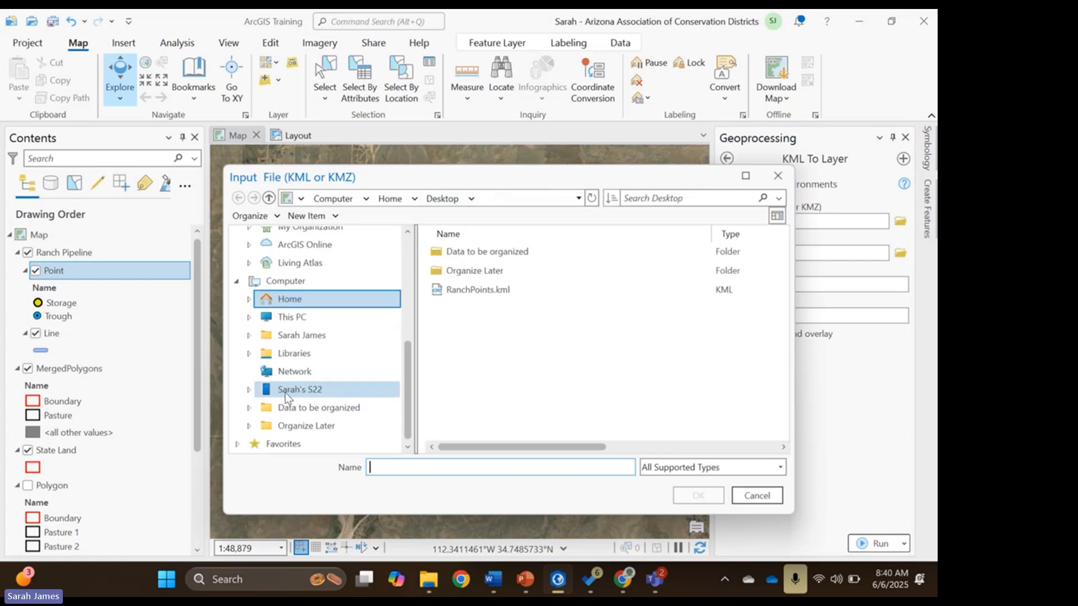
pyautogui.click(297, 319)
pyautogui.doubleClick(491, 250)
pyautogui.doubleClick(452, 399)
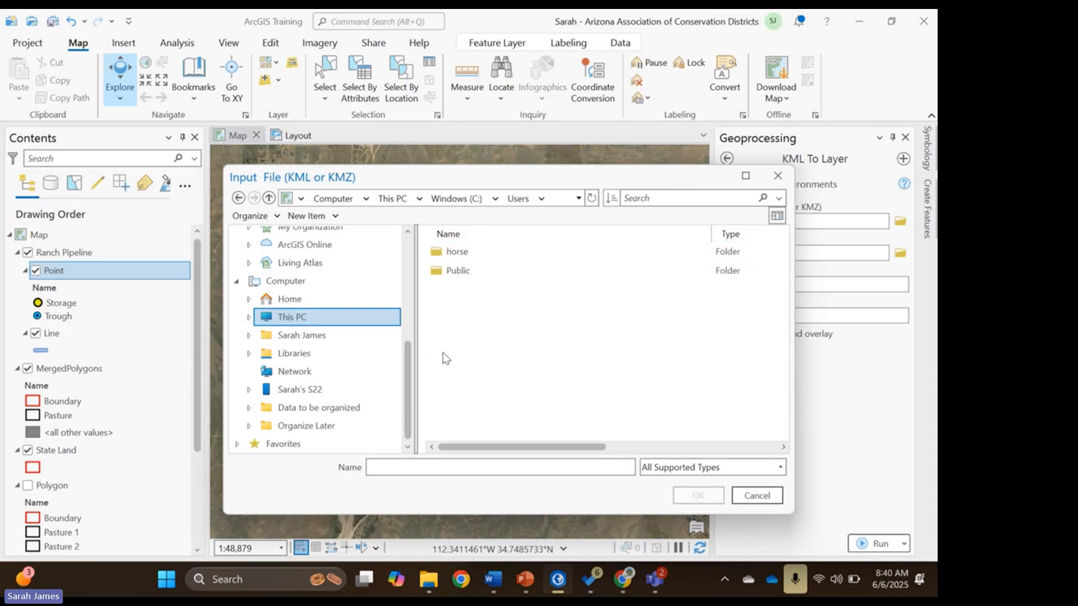
pyautogui.doubleClick(459, 251)
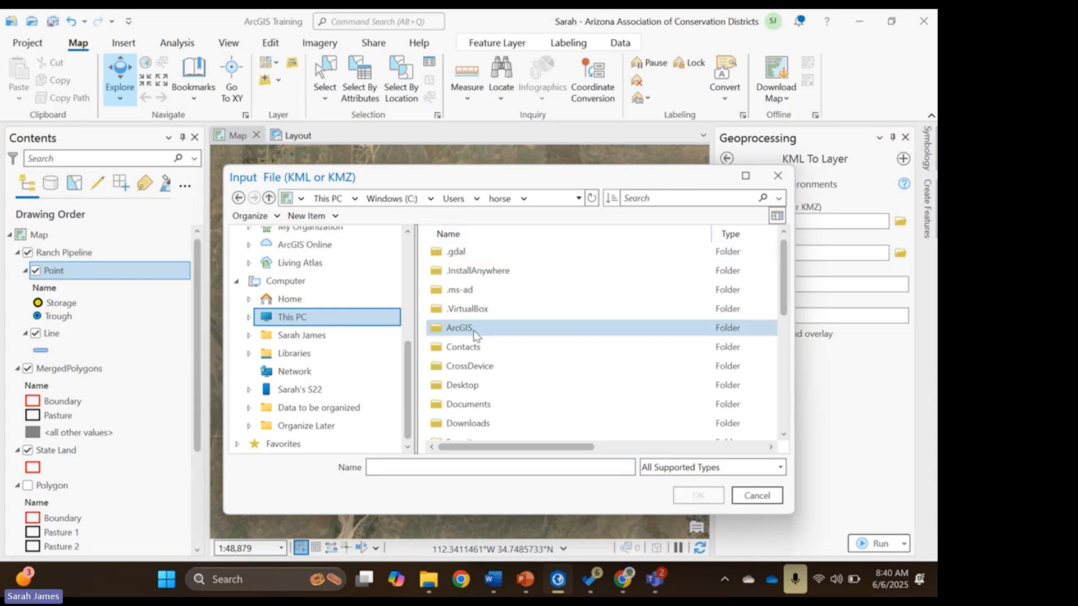
pyautogui.doubleClick(465, 423)
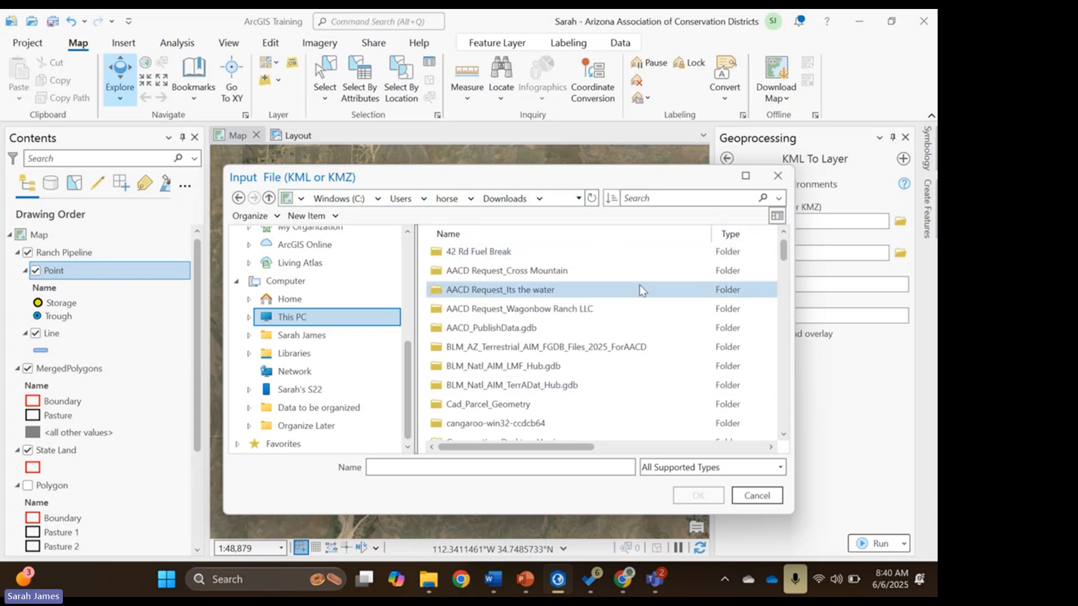
# Sort the Downloads files by date modified and choose onx-markups-06062025.kml as the input file
pyautogui.moveTo(588, 446); pyautogui.dragTo(757, 438)
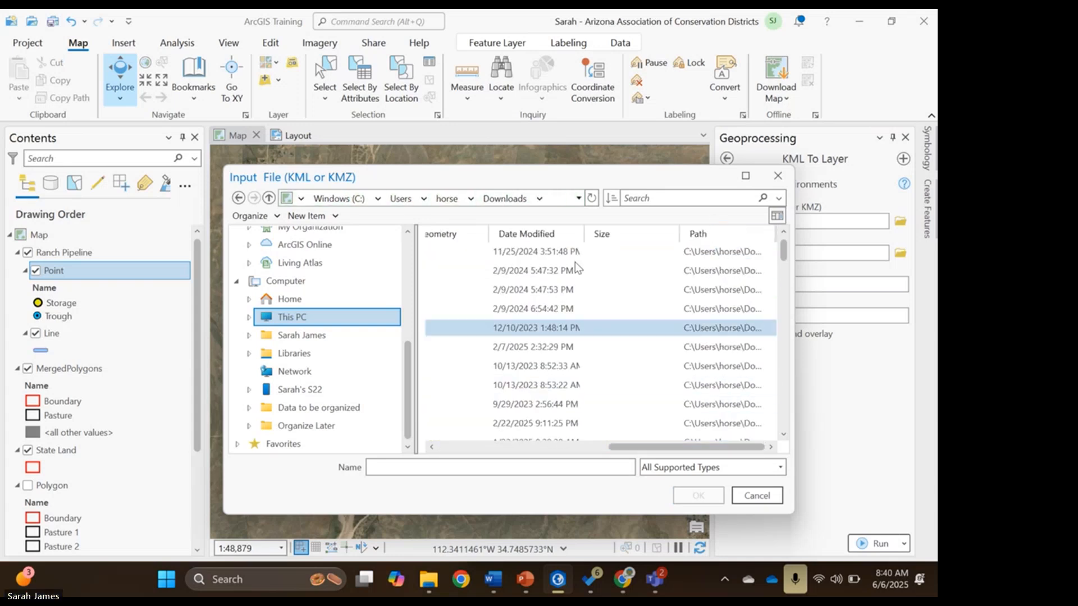
pyautogui.click(525, 234)
pyautogui.click(543, 254)
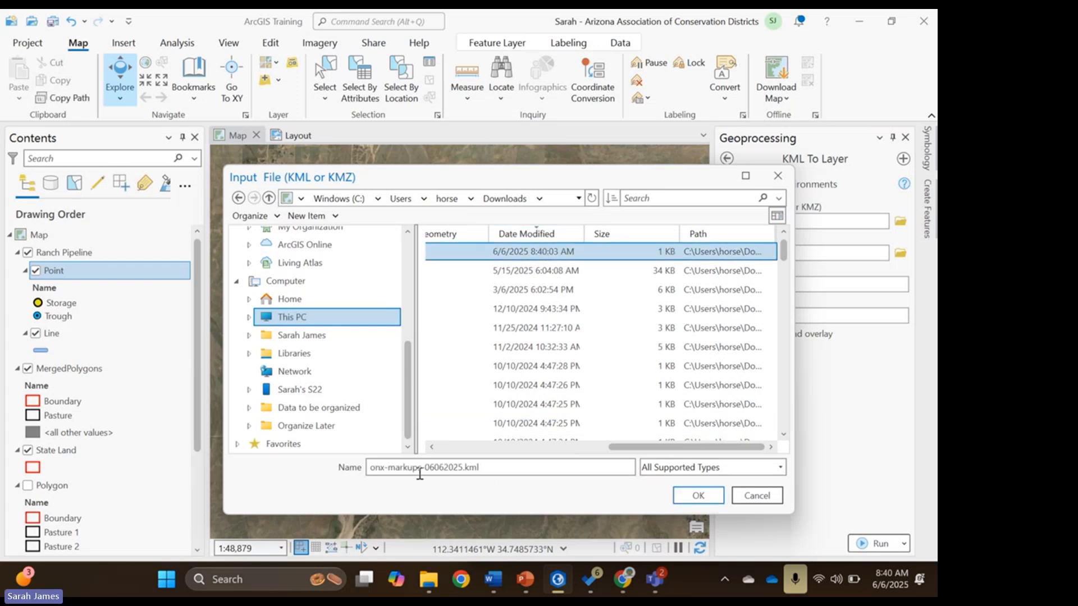
pyautogui.click(697, 494)
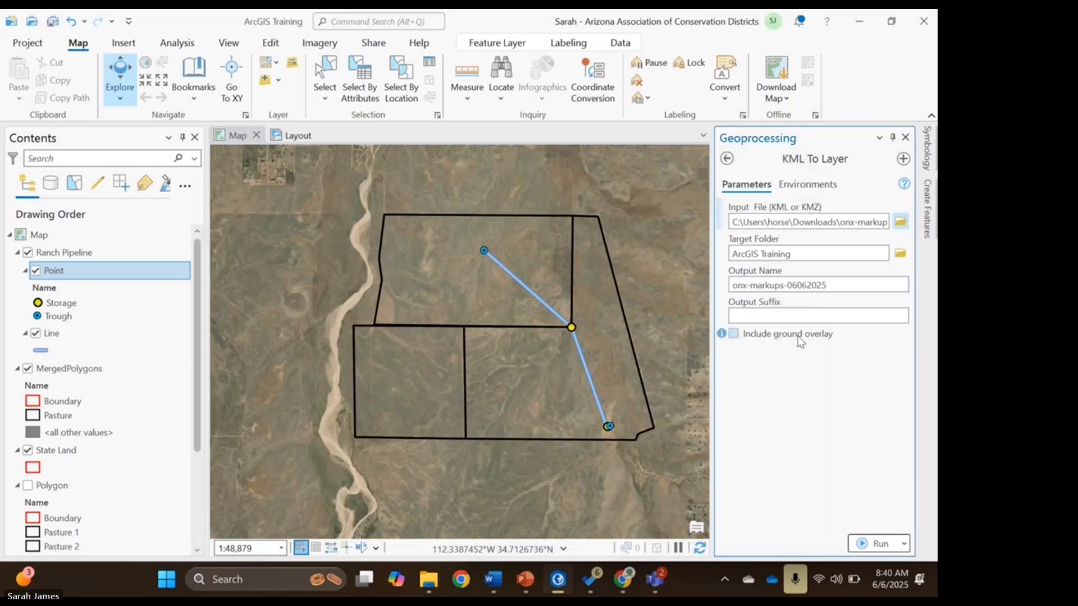
# Check the target folder and output name, keep ArcGIS Training and onx-markups-06062025, and run the KML To Layer conversion
pyautogui.click(801, 254)
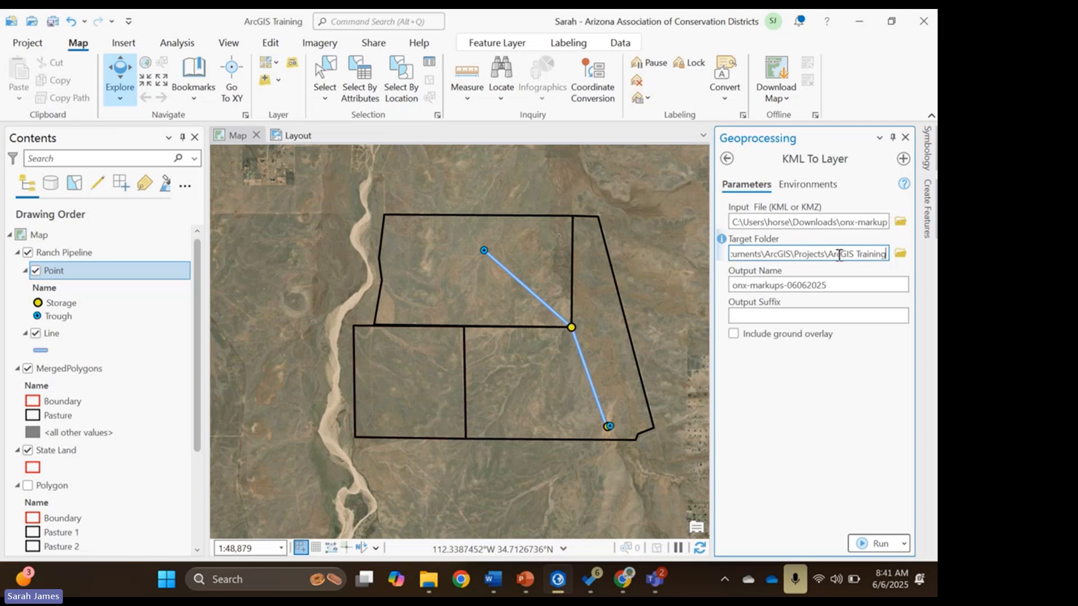
pyautogui.click(869, 284)
pyautogui.click(853, 254)
pyautogui.click(845, 282)
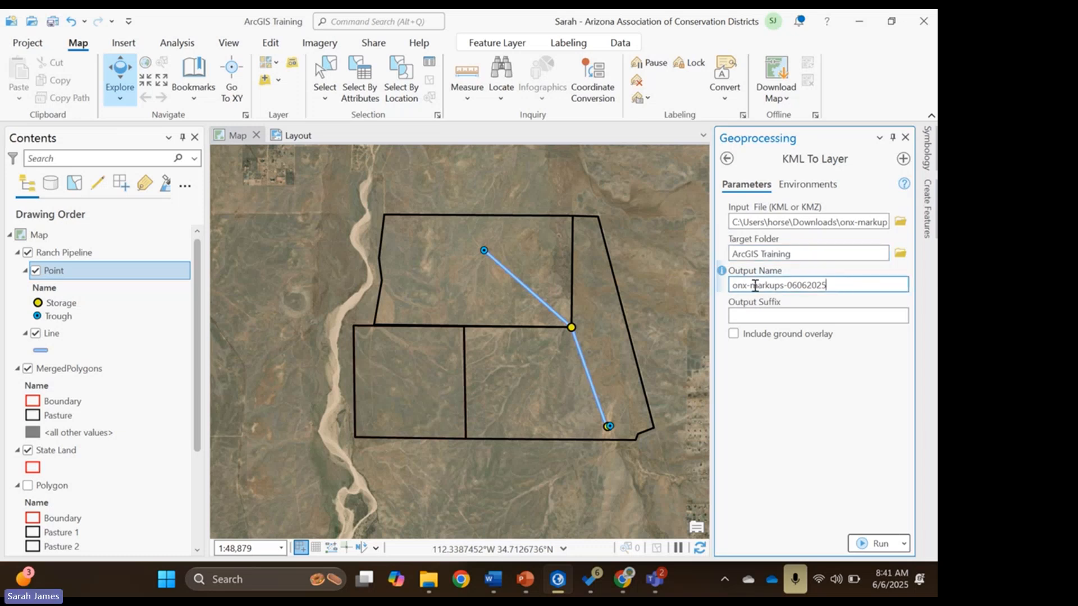
pyautogui.moveTo(845, 280); pyautogui.dragTo(711, 280)
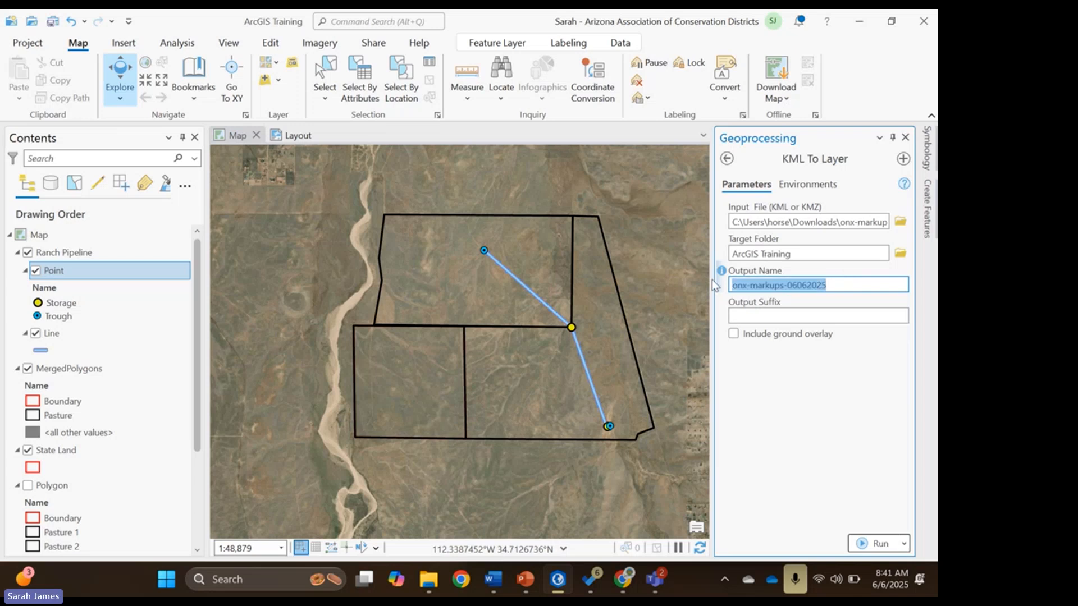
pyautogui.click(872, 467)
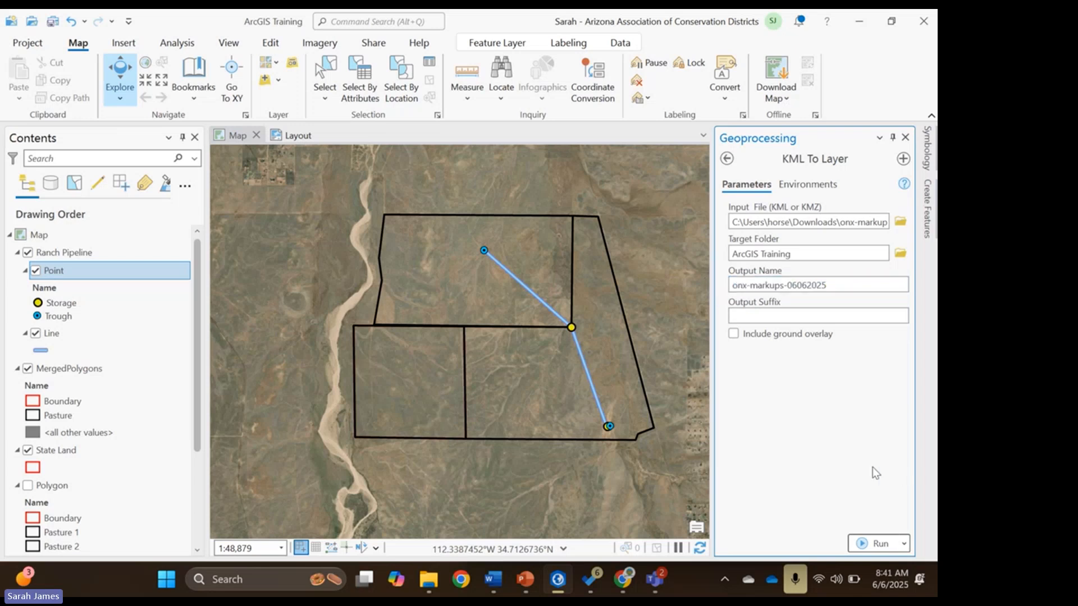
pyautogui.click(867, 542)
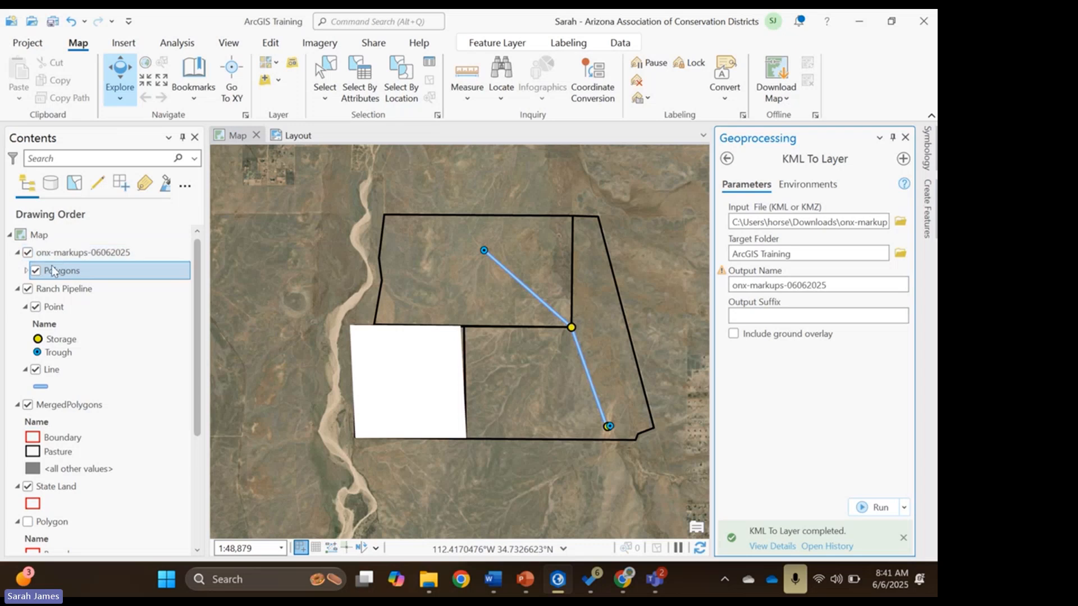
# Apply the red-outlined Boundary symbol to the imported Polygons layer and close its symbology settings
pyautogui.click(25, 270)
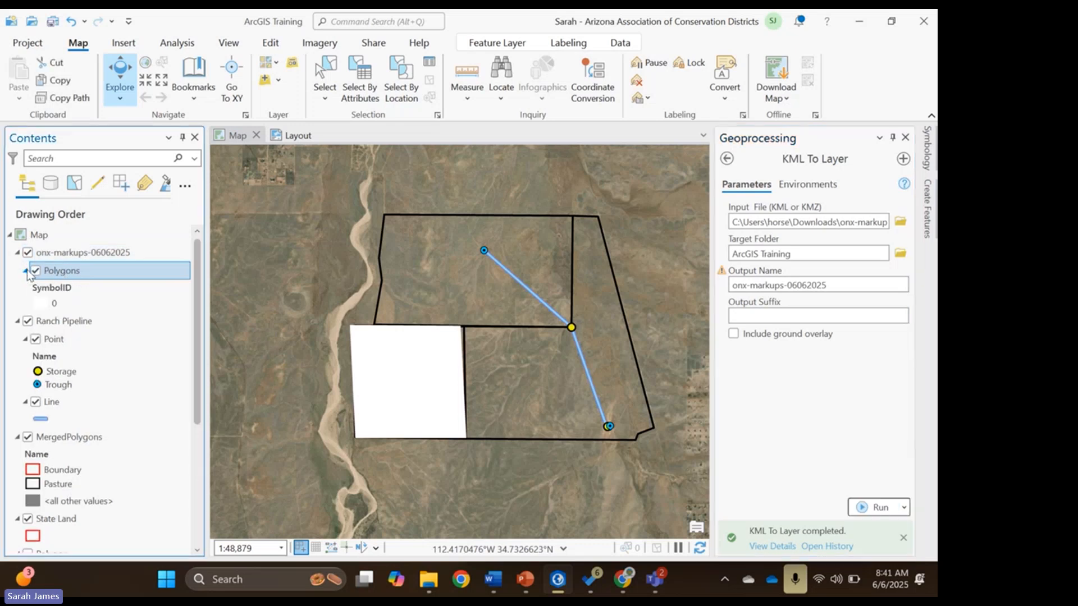
pyautogui.click(26, 270)
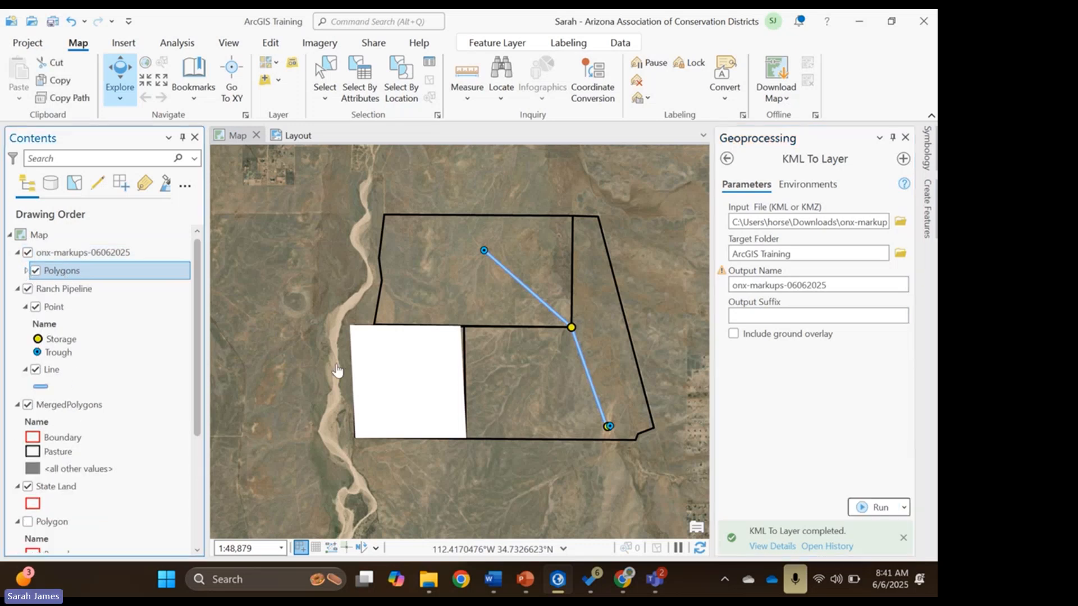
pyautogui.rightClick(61, 274)
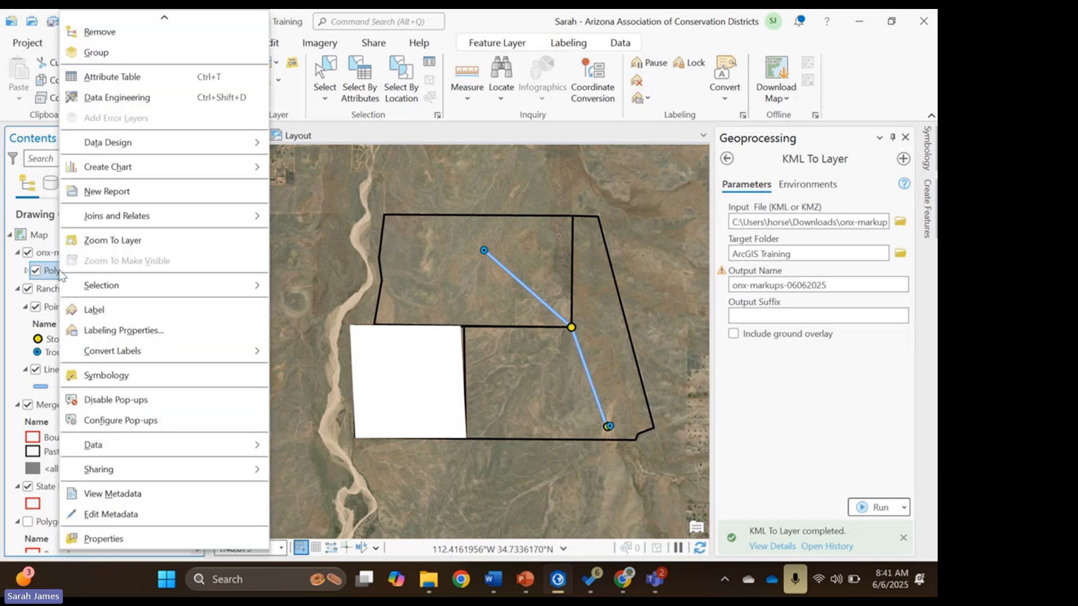
pyautogui.click(112, 375)
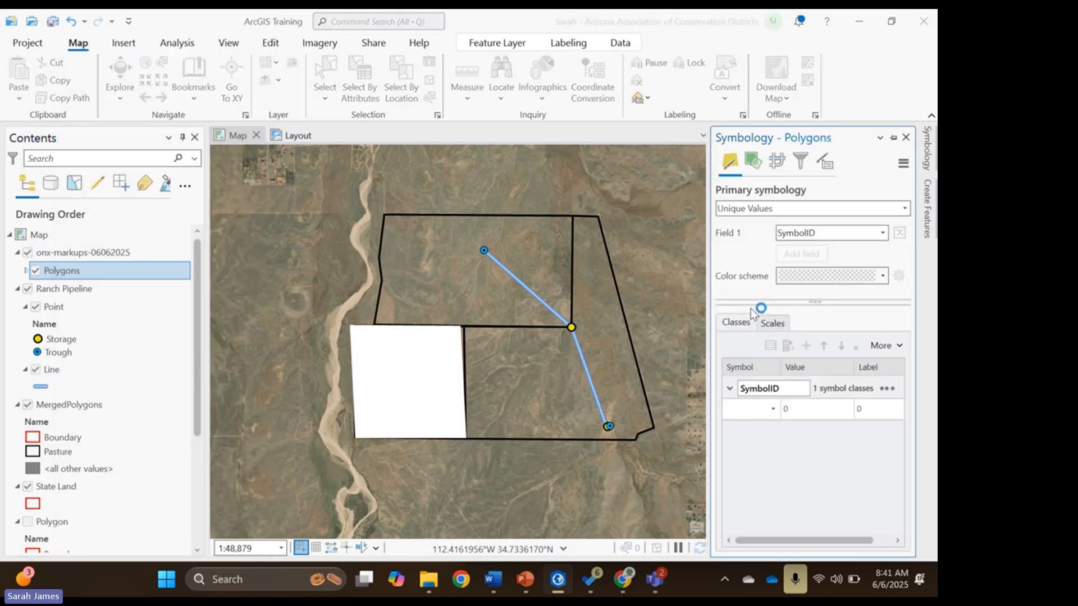
pyautogui.click(741, 417)
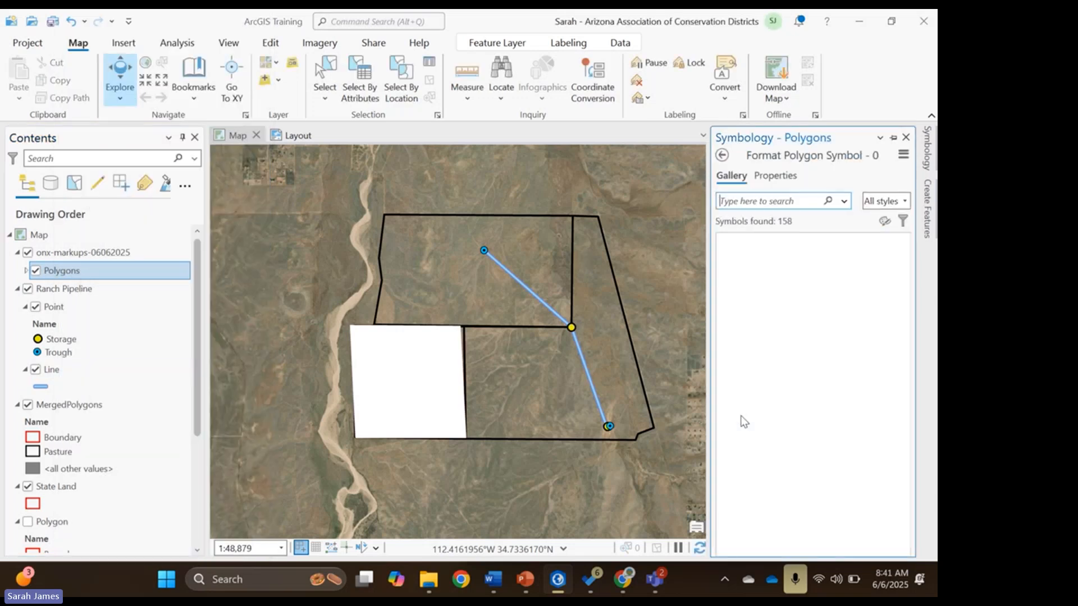
pyautogui.click(764, 289)
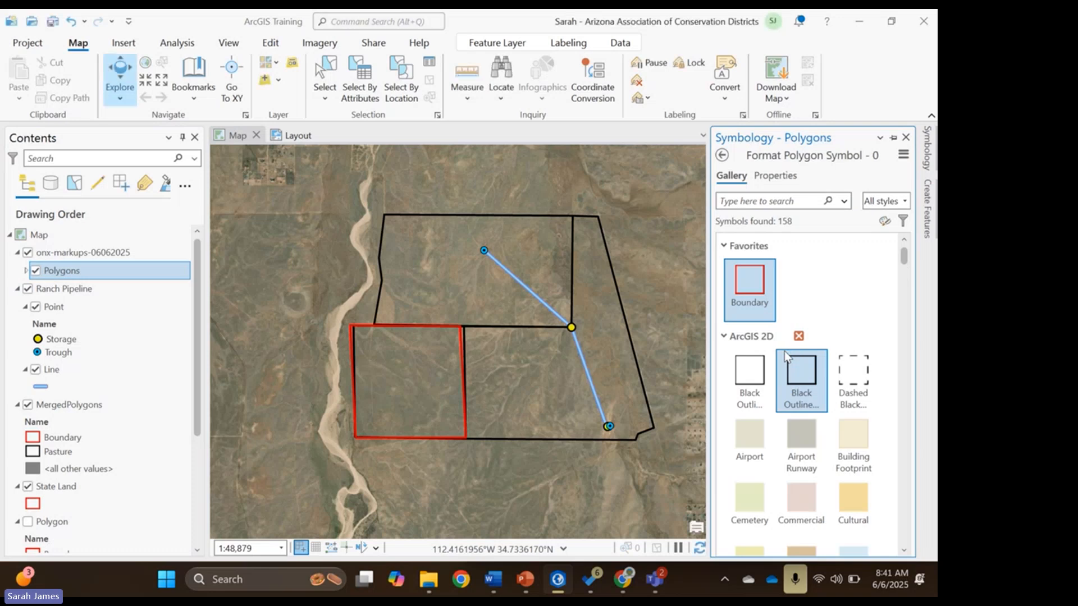
pyautogui.click(723, 157)
pyautogui.click(905, 137)
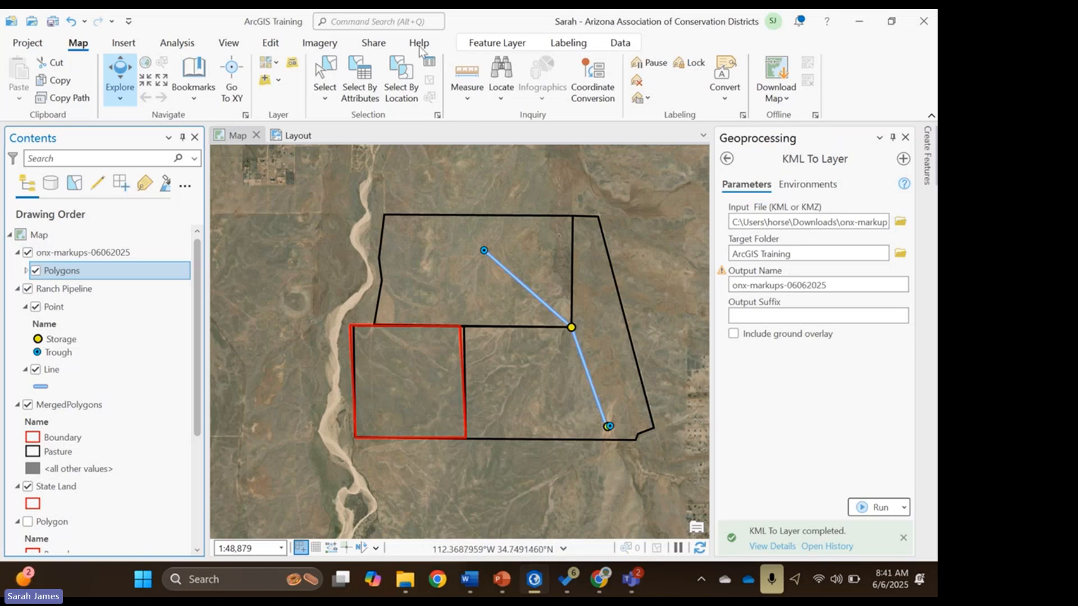
# Search the commands for "gpx" to point out GPX To Features, clear the search, and close the Geoprocessing pane
pyautogui.click(394, 21)
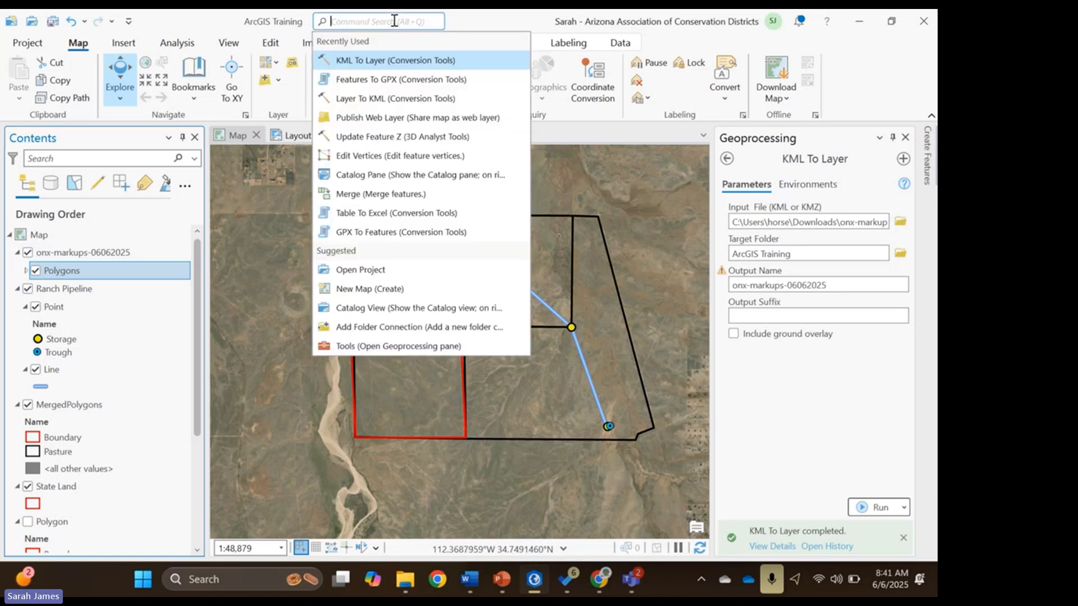
pyautogui.write('gpx')
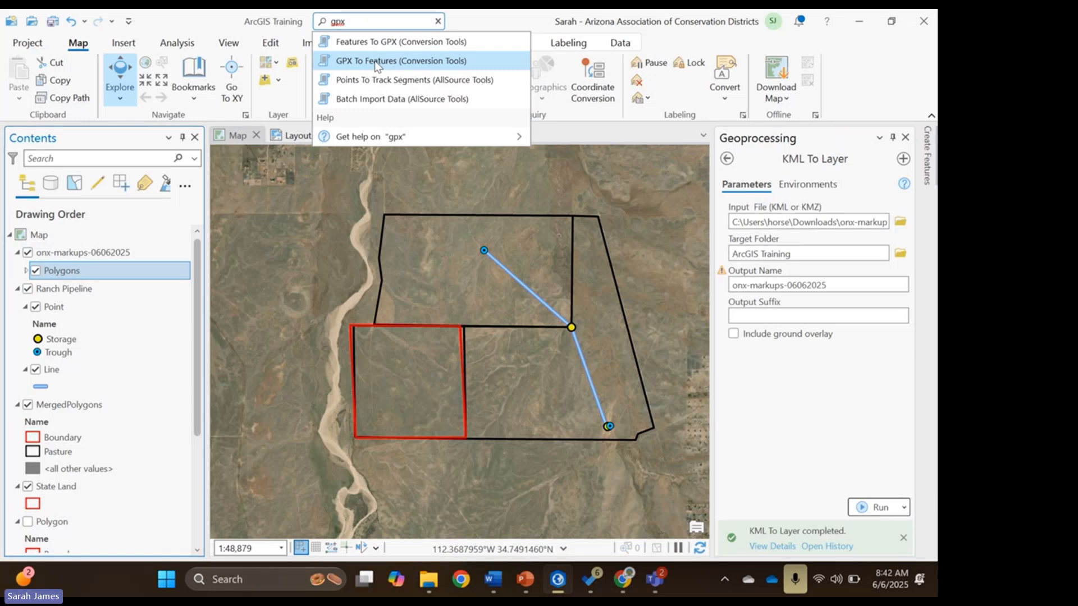
pyautogui.click(438, 22)
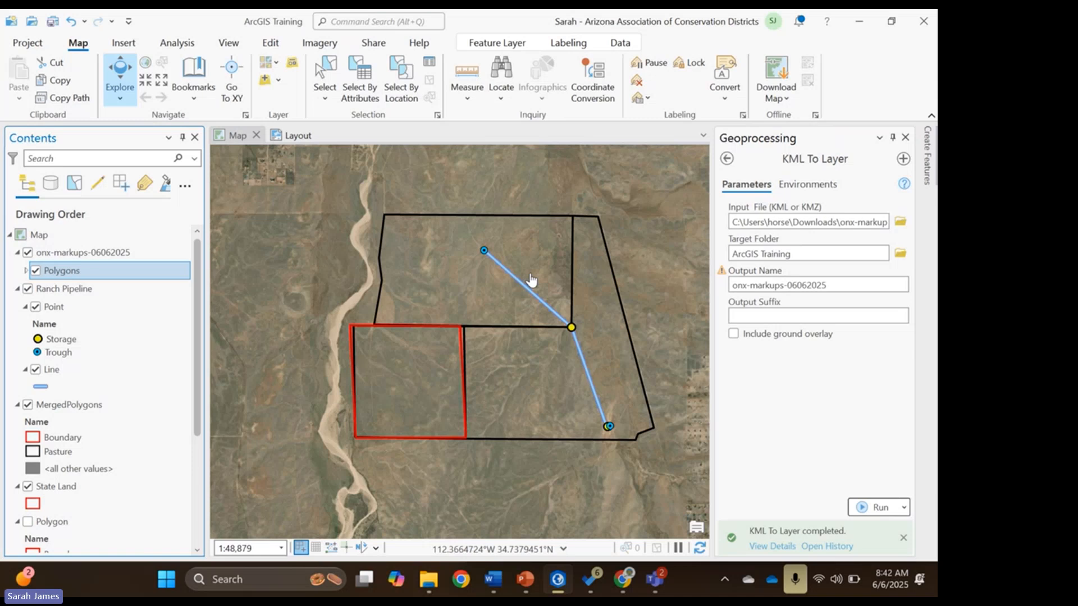
pyautogui.click(905, 137)
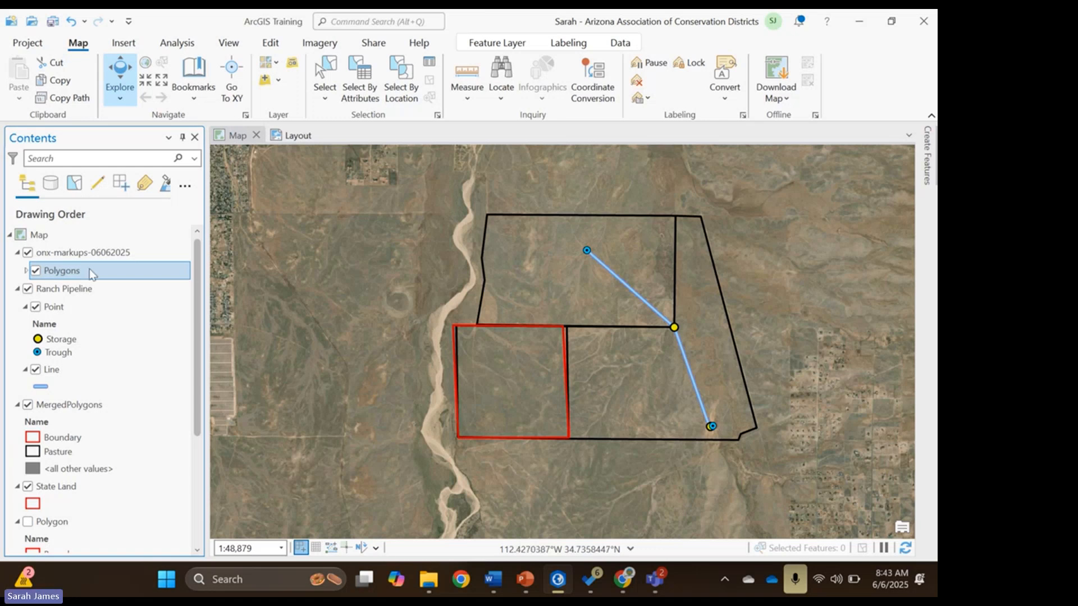
# Inspect the spatial reference in the Polygons layer's source properties and close the properties
pyautogui.rightClick(66, 279)
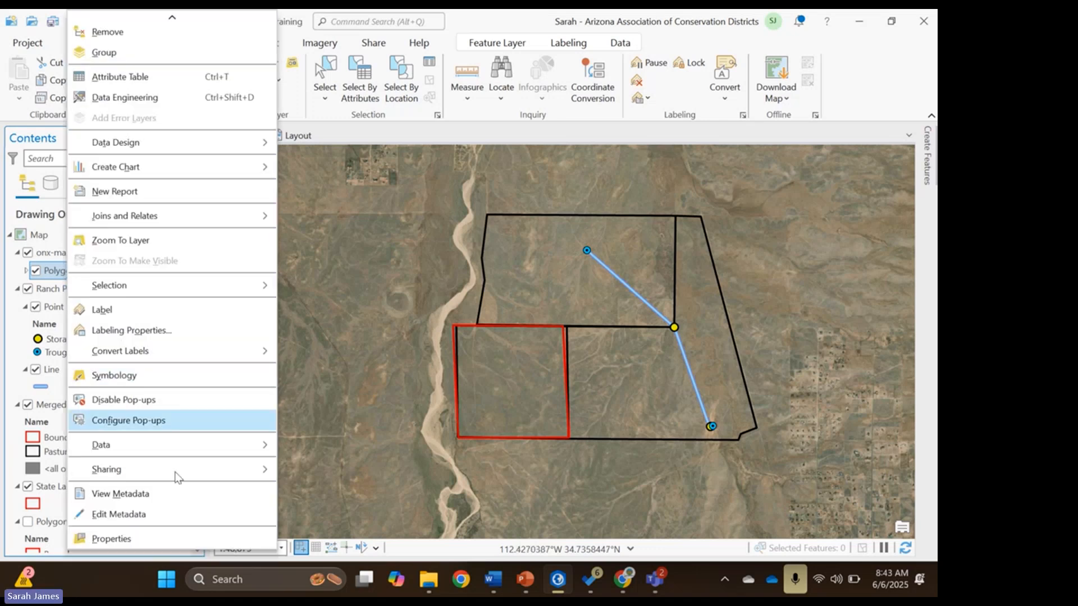
pyautogui.click(141, 529)
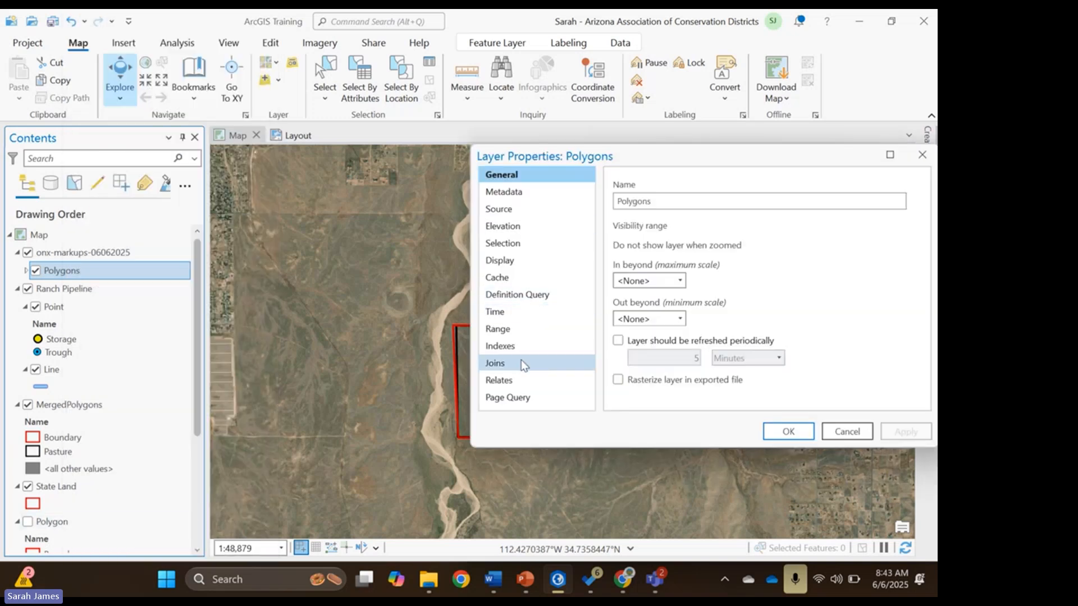
pyautogui.click(512, 210)
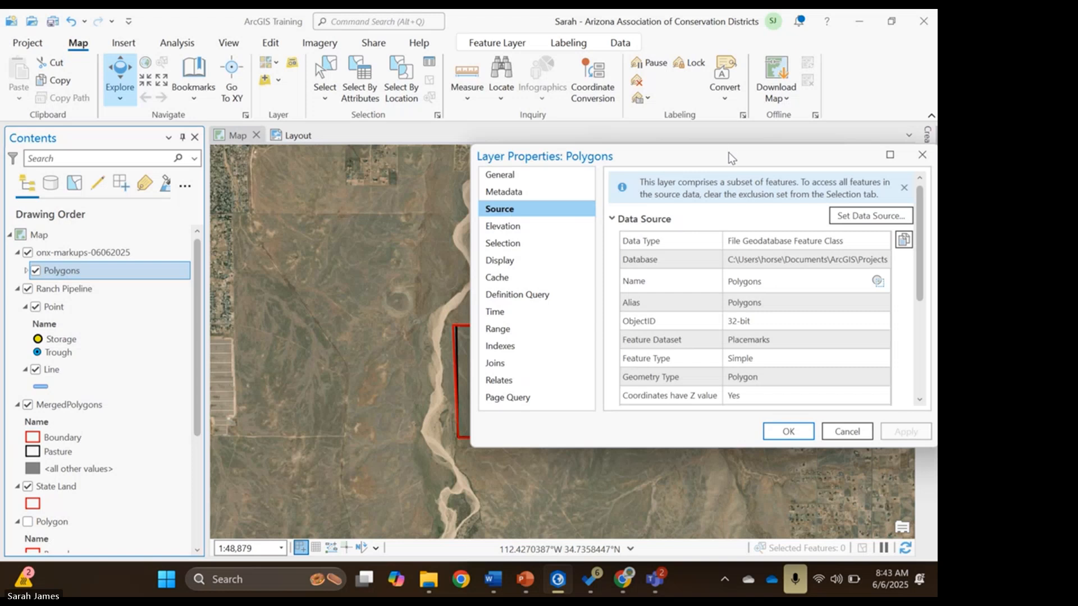
pyautogui.moveTo(730, 158); pyautogui.dragTo(514, 151)
pyautogui.scroll(-4, 580, 323)
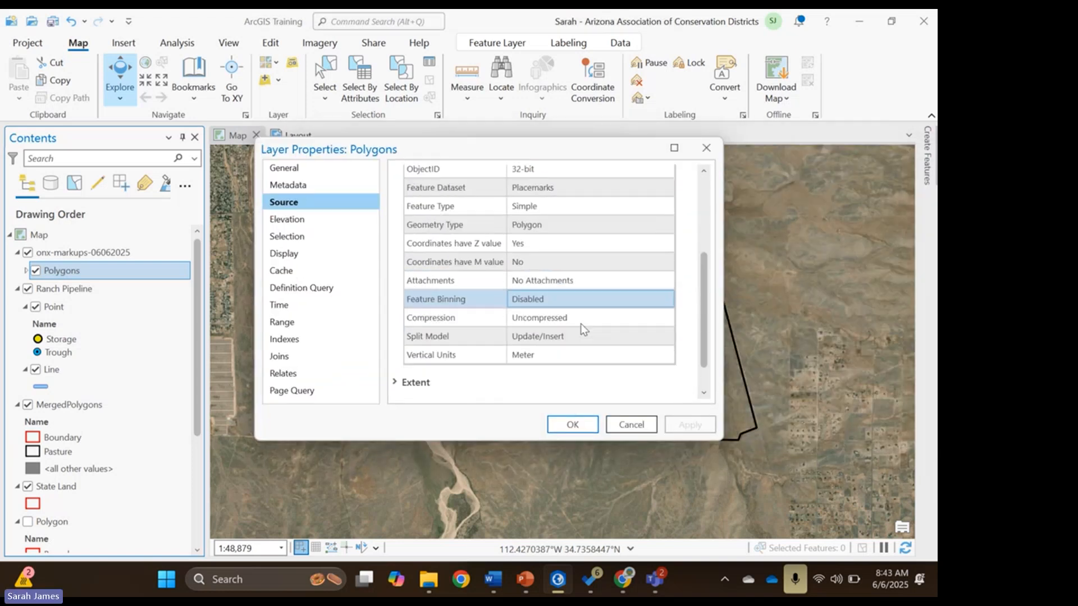
pyautogui.scroll(-2, 582, 325)
pyautogui.click(546, 362)
pyautogui.scroll(-3, 547, 362)
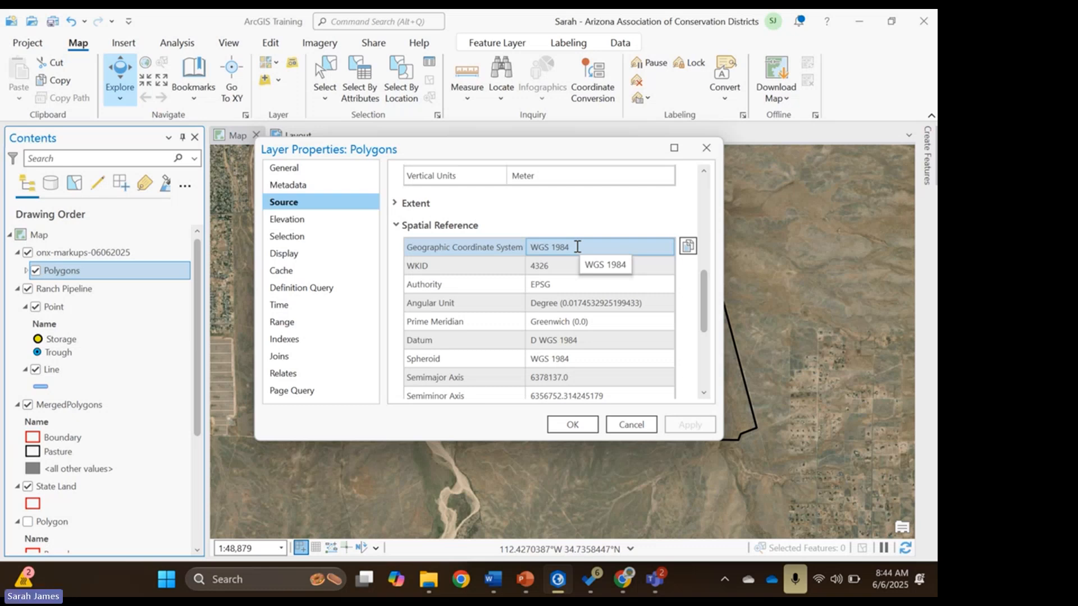
pyautogui.click(706, 148)
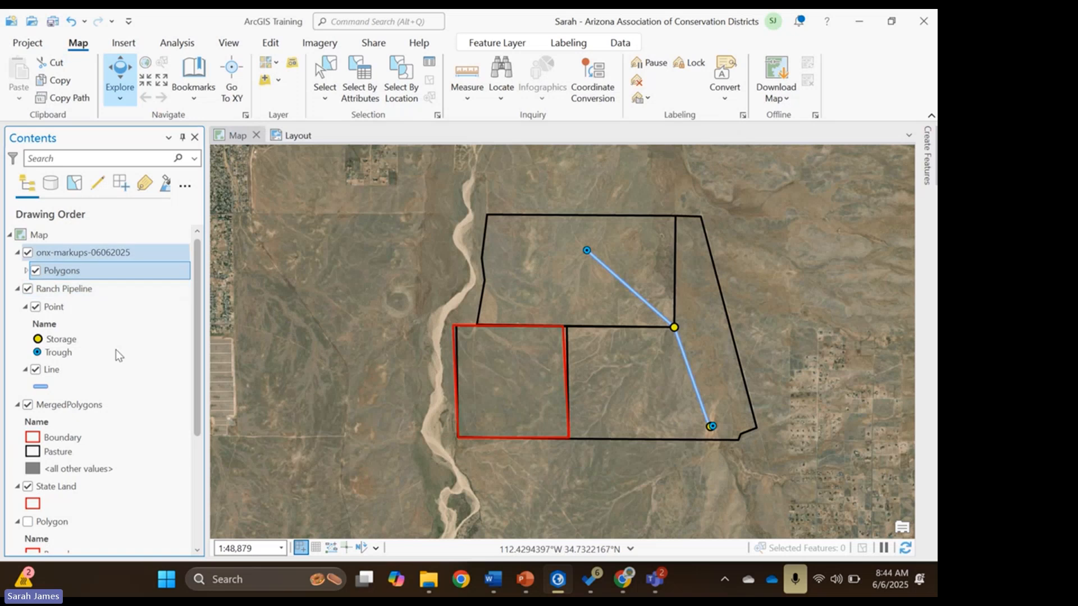